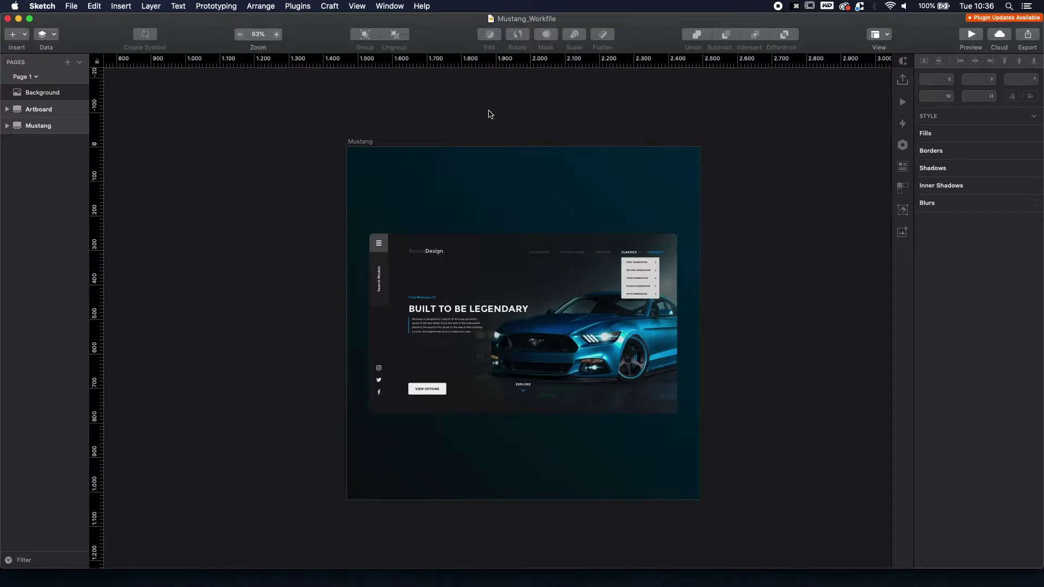
Delete all the existing design content from the Mustang artboard, leaving the artboard empty.
{"action": "left_click_drag", "start_coordinate": [303, 100], "coordinate": [769, 541]}
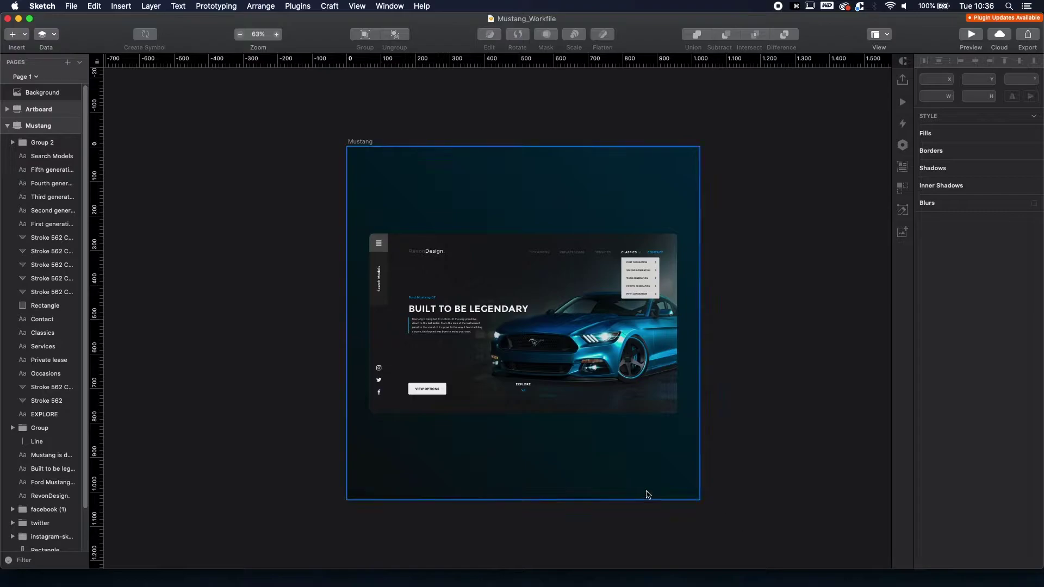
{"action": "scroll", "coordinate": [635, 397], "scroll_direction": "up", "scroll_amount": 5}
{"action": "left_click_drag", "start_coordinate": [540, 320], "coordinate": [557, 343]}
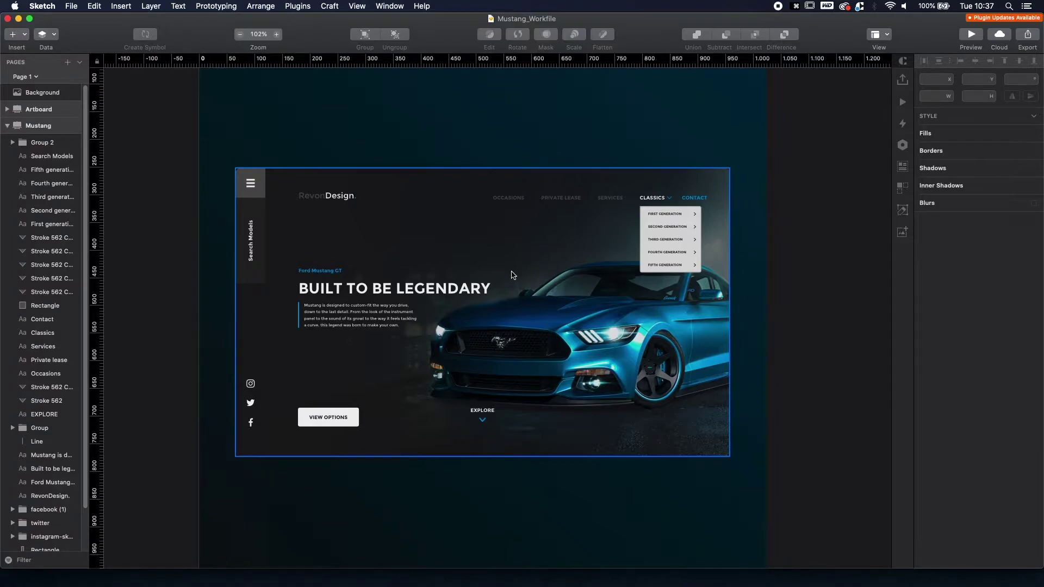
{"action": "scroll", "coordinate": [511, 274], "scroll_direction": "up", "scroll_amount": 4}
{"action": "scroll", "coordinate": [508, 277], "scroll_direction": "down", "scroll_amount": 8}
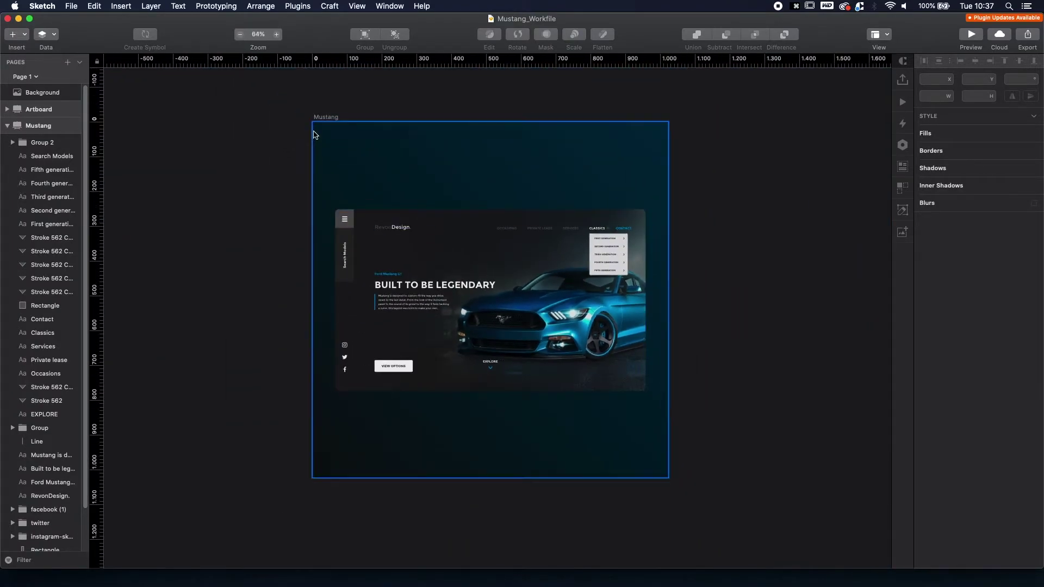
{"action": "left_click_drag", "start_coordinate": [295, 133], "coordinate": [815, 447]}
{"action": "key", "text": "BackSpace"}
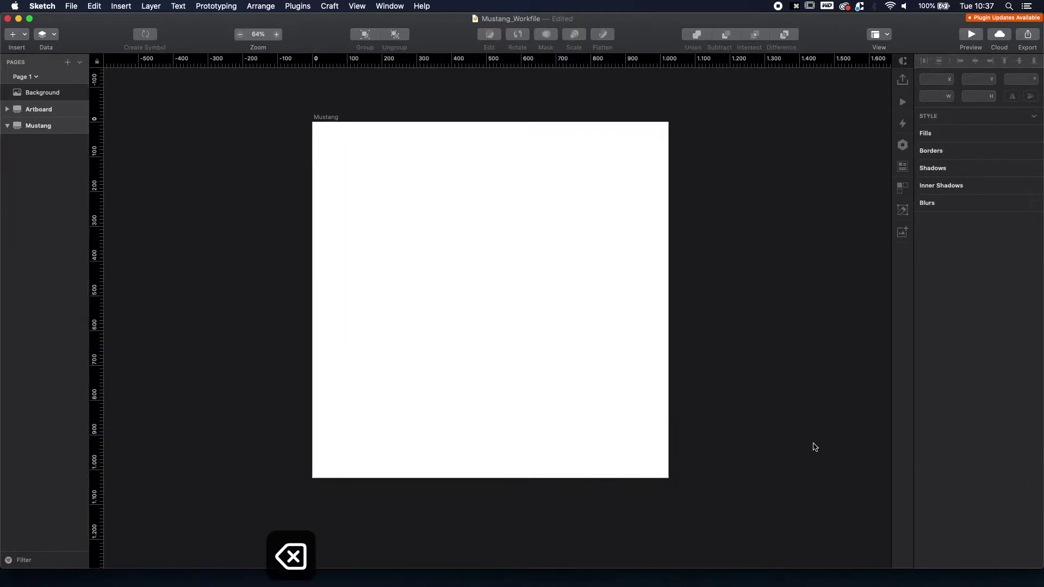
Inspect the dimensions of the empty Mustang artboard.
{"action": "left_click", "coordinate": [527, 263]}
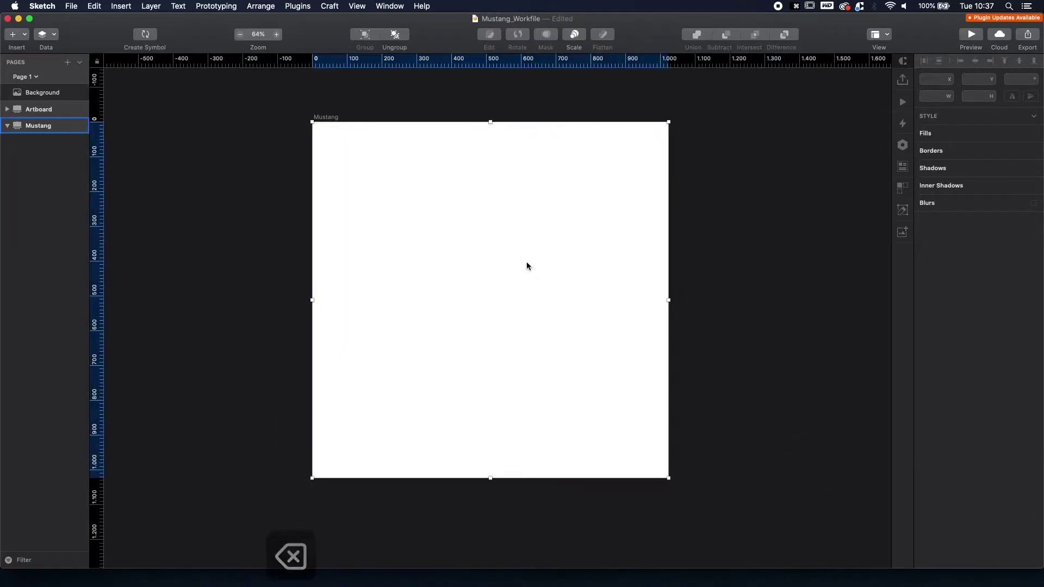
{"action": "left_click", "coordinate": [733, 257]}
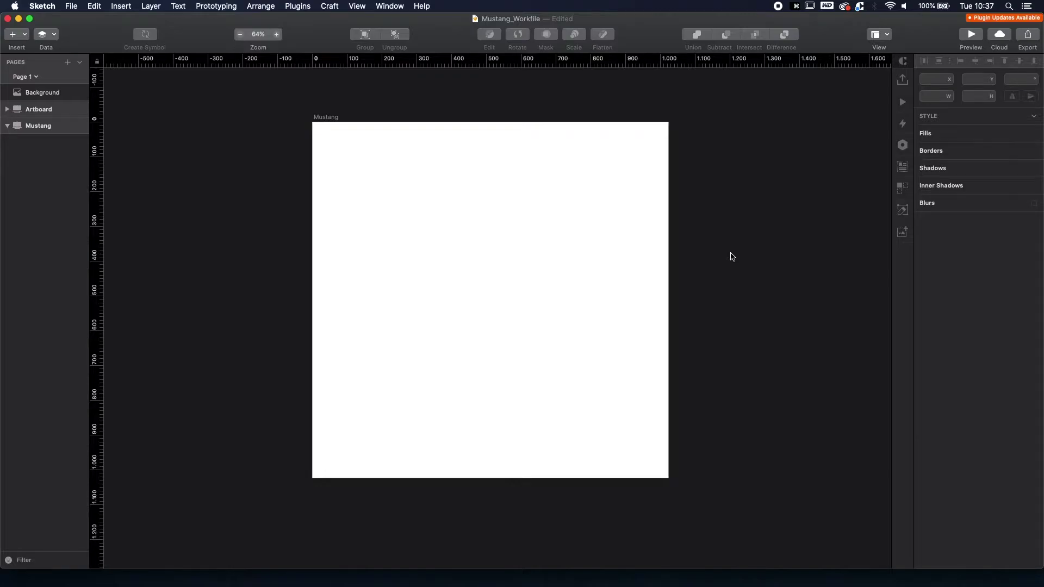
{"action": "left_click", "coordinate": [334, 121]}
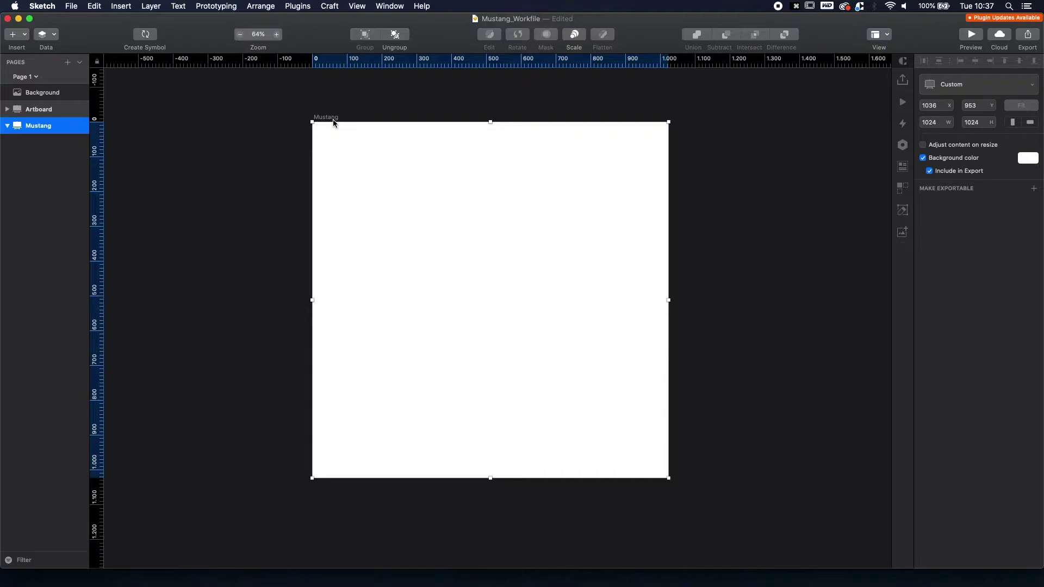
{"action": "left_click", "coordinate": [188, 251]}
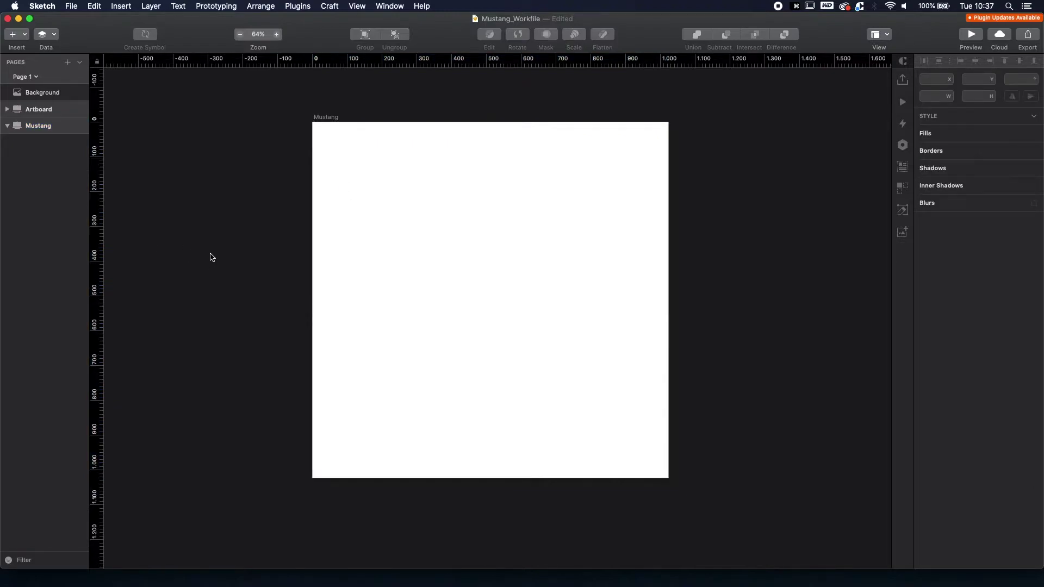
Draw a rectangle in the middle of the Mustang artboard and set its size to 892 wide by 521 high.
{"action": "key", "text": "r"}
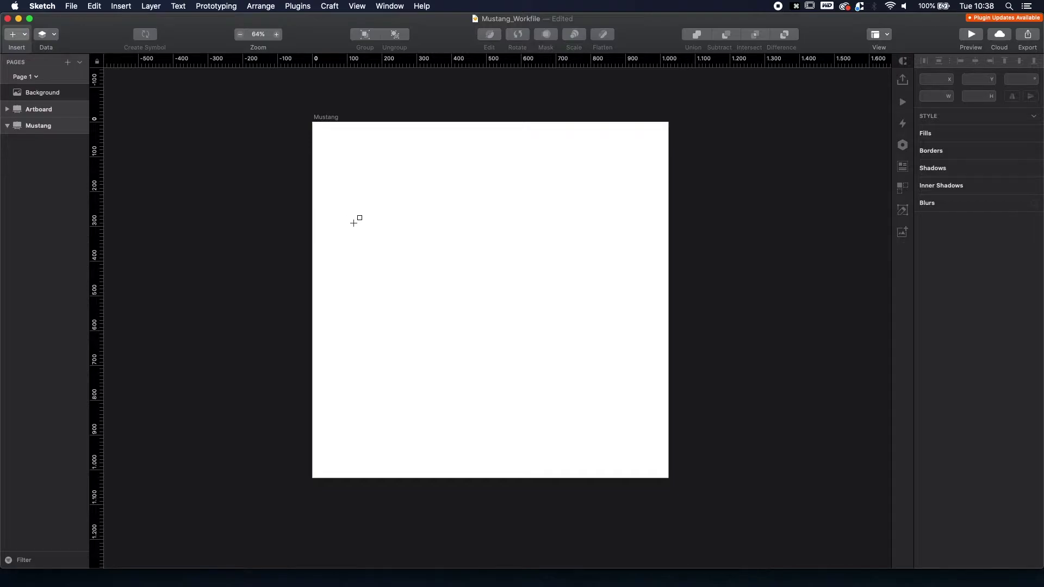
{"action": "left_click_drag", "start_coordinate": [344, 209], "coordinate": [637, 371]}
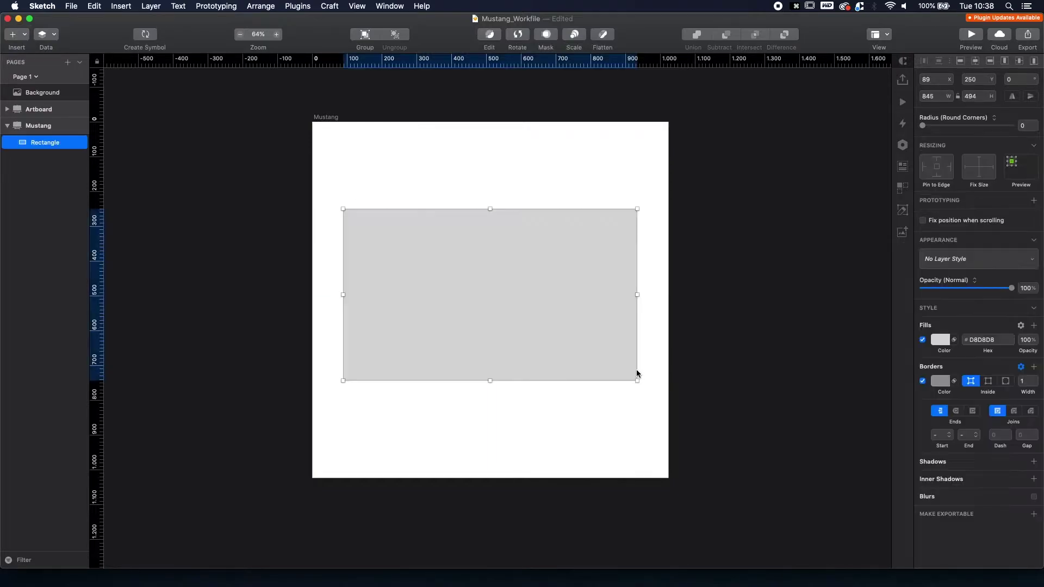
{"action": "left_click", "coordinate": [932, 96]}
{"action": "type", "text": "892"}
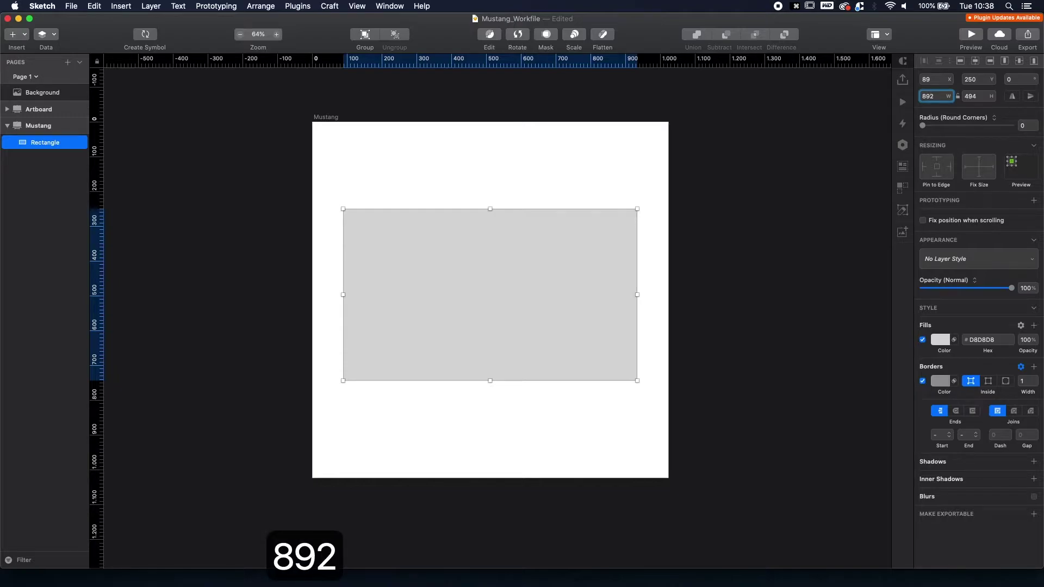
{"action": "key", "text": "Tab"}
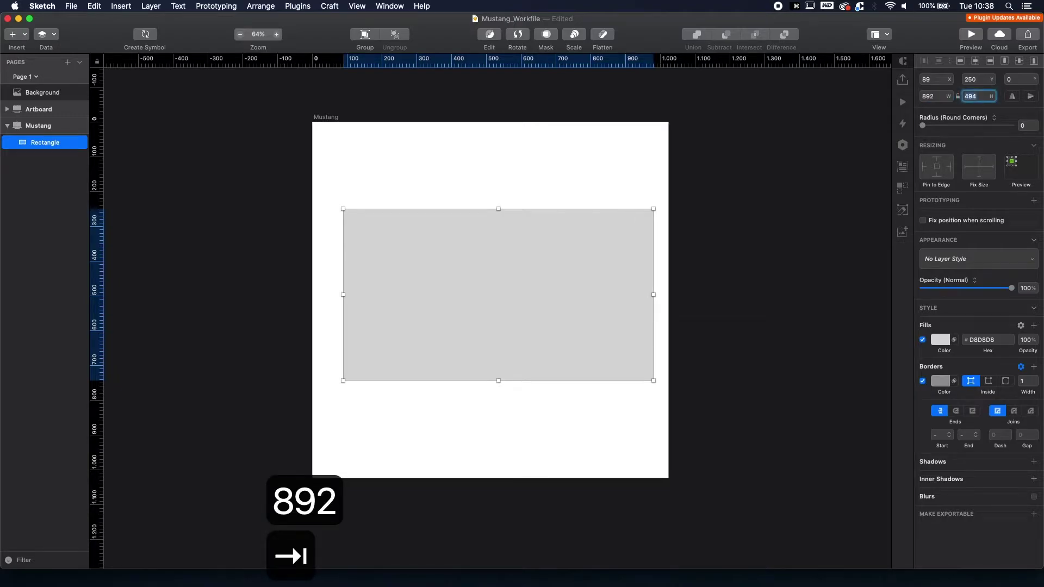
{"action": "type", "text": "521"}
{"action": "key", "text": "Return"}
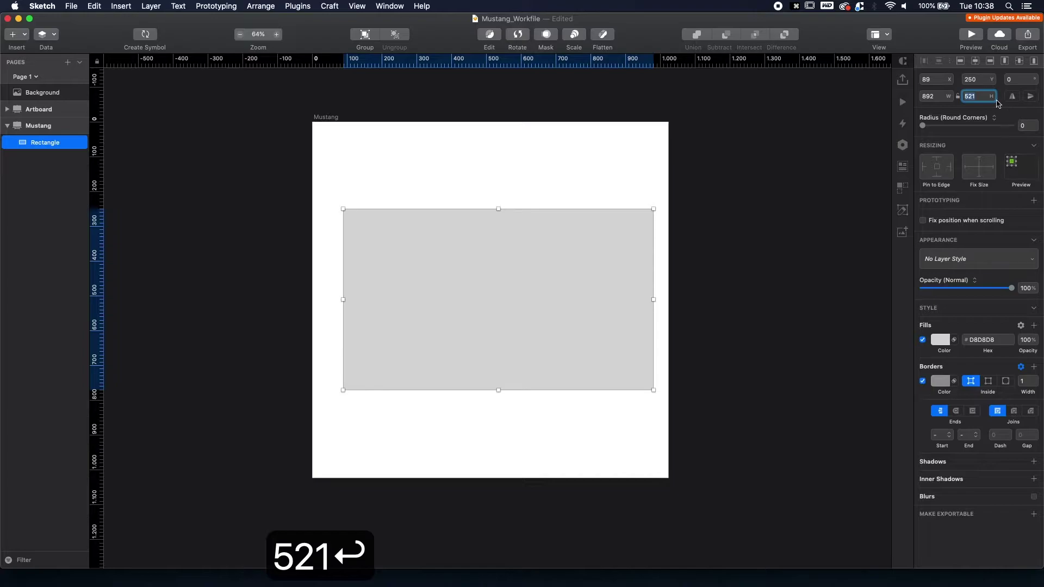
Round the rectangle's corners with a radius of 10.
{"action": "left_click", "coordinate": [1025, 126]}
{"action": "type", "text": "10"}
{"action": "key", "text": "Return"}
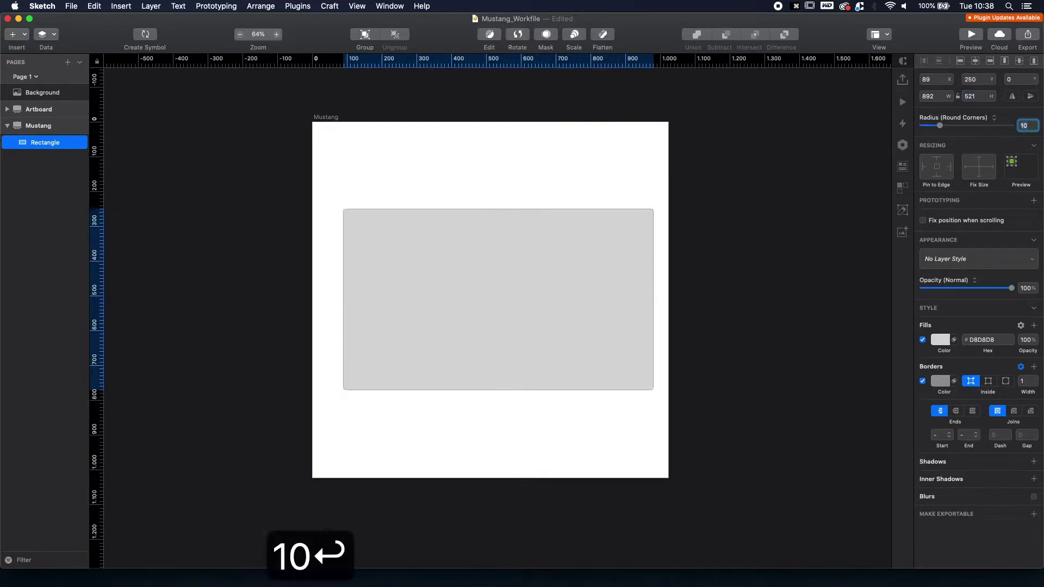
Centre the rectangle horizontally and vertically on the Mustang artboard.
{"action": "left_click", "coordinate": [627, 164]}
{"action": "mouse_move", "coordinate": [585, 275]}
{"action": "left_mouse_down"}
{"action": "mouse_move", "coordinate": [581, 262]}
{"action": "mouse_move", "coordinate": [576, 279]}
{"action": "left_mouse_up"}
{"action": "left_click", "coordinate": [589, 179]}
{"action": "left_click_drag", "start_coordinate": [511, 277], "coordinate": [582, 161]}
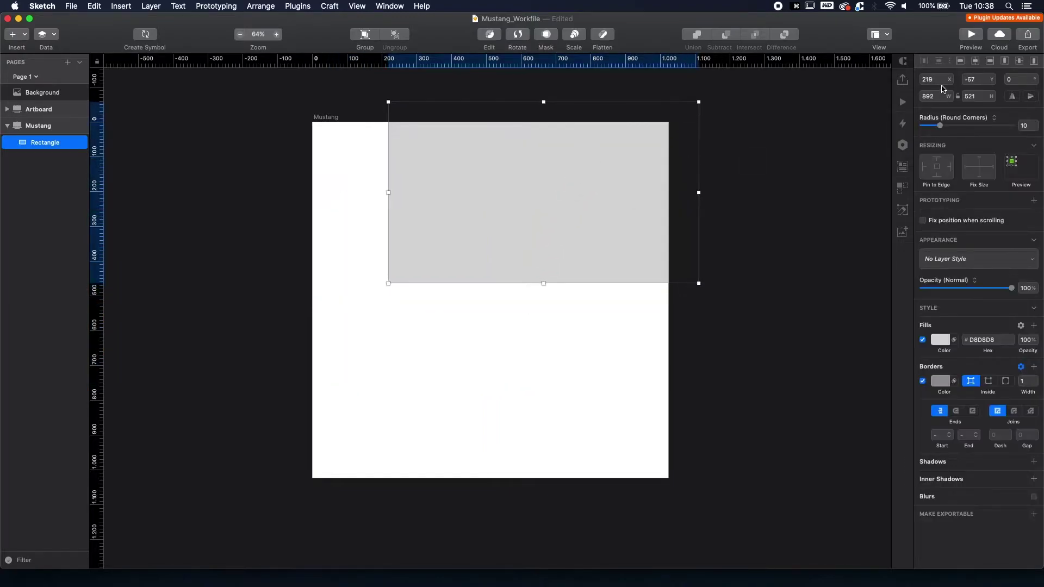
{"action": "left_click", "coordinate": [976, 61]}
{"action": "left_click", "coordinate": [1021, 61]}
{"action": "left_click", "coordinate": [730, 262]}
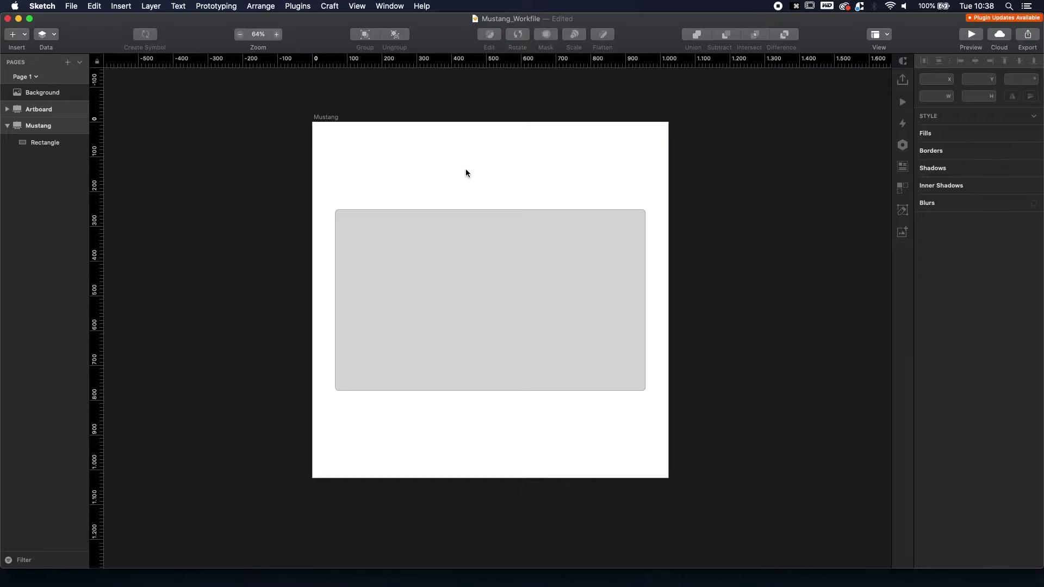
Copy the Background car image beside the style guide artboard and paste it above the rectangle in the Mustang artboard.
{"action": "scroll", "coordinate": [466, 170], "scroll_direction": "up", "scroll_amount": 3}
{"action": "scroll", "coordinate": [466, 170], "scroll_direction": "down", "scroll_amount": 8}
{"action": "left_click_drag", "start_coordinate": [376, 174], "coordinate": [728, 181]}
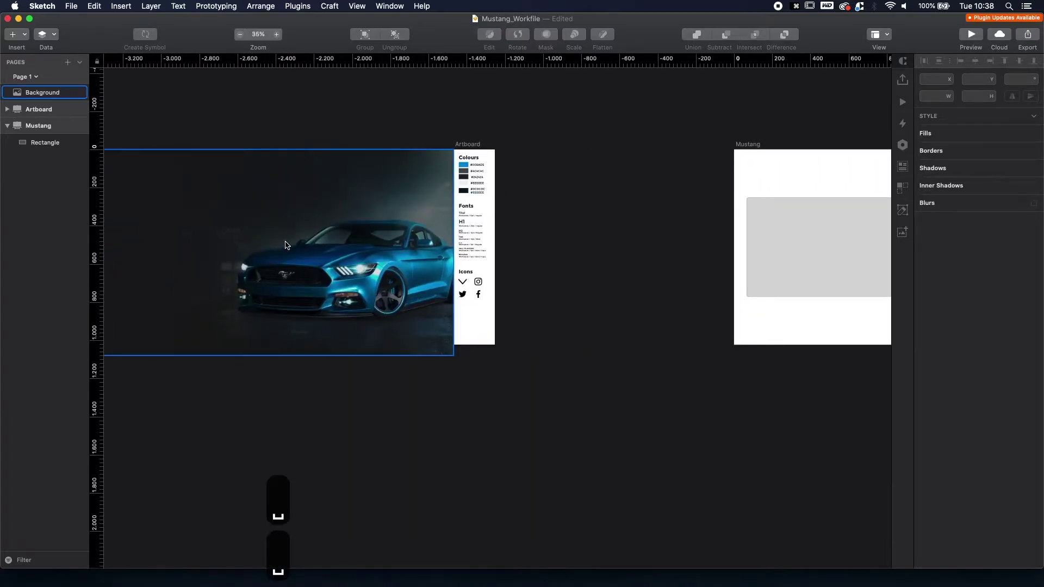
{"action": "left_click", "coordinate": [286, 246]}
{"action": "key", "text": "super+c"}
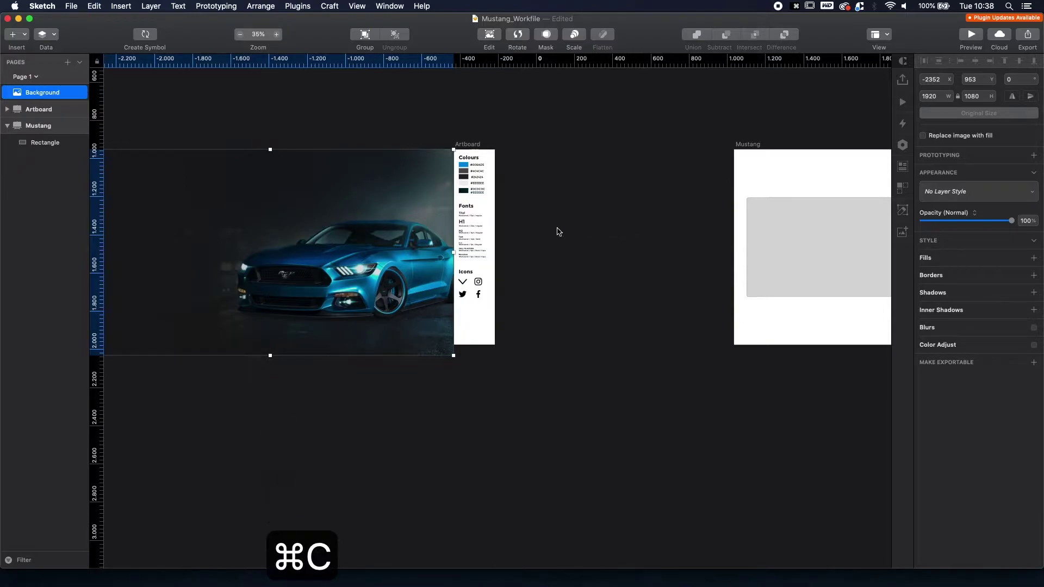
{"action": "left_click", "coordinate": [559, 232]}
{"action": "left_click_drag", "start_coordinate": [630, 210], "coordinate": [386, 211]}
{"action": "scroll", "coordinate": [600, 239], "scroll_direction": "up", "scroll_amount": 5}
{"action": "left_click_drag", "start_coordinate": [750, 240], "coordinate": [705, 275]}
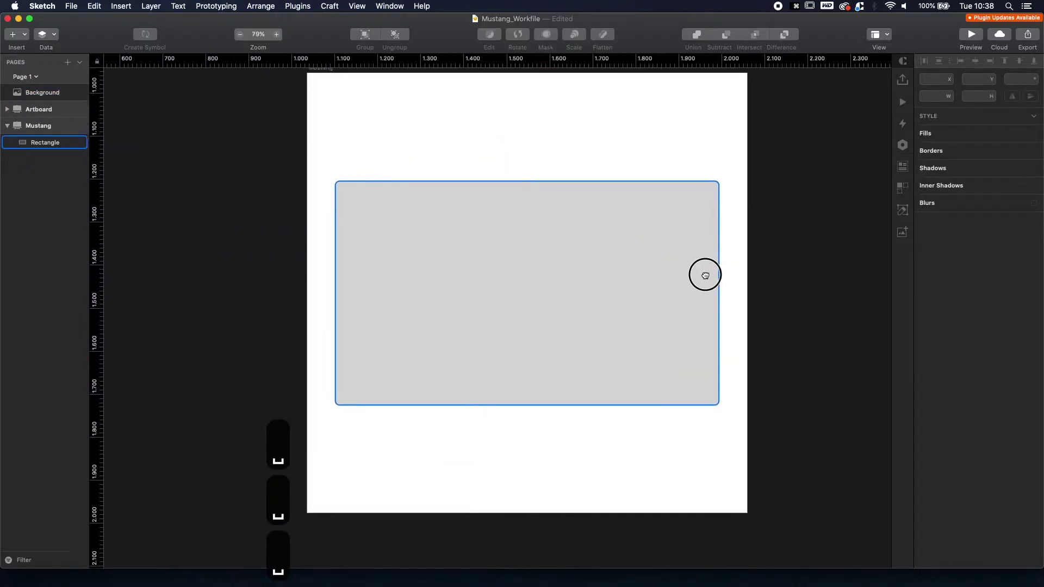
{"action": "left_click", "coordinate": [620, 267]}
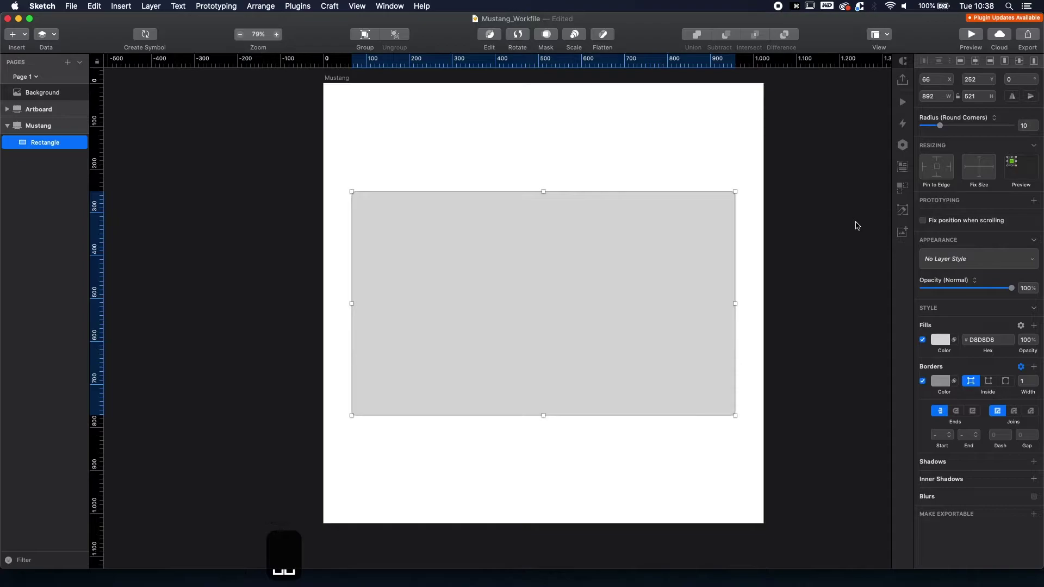
{"action": "key", "text": "super+v"}
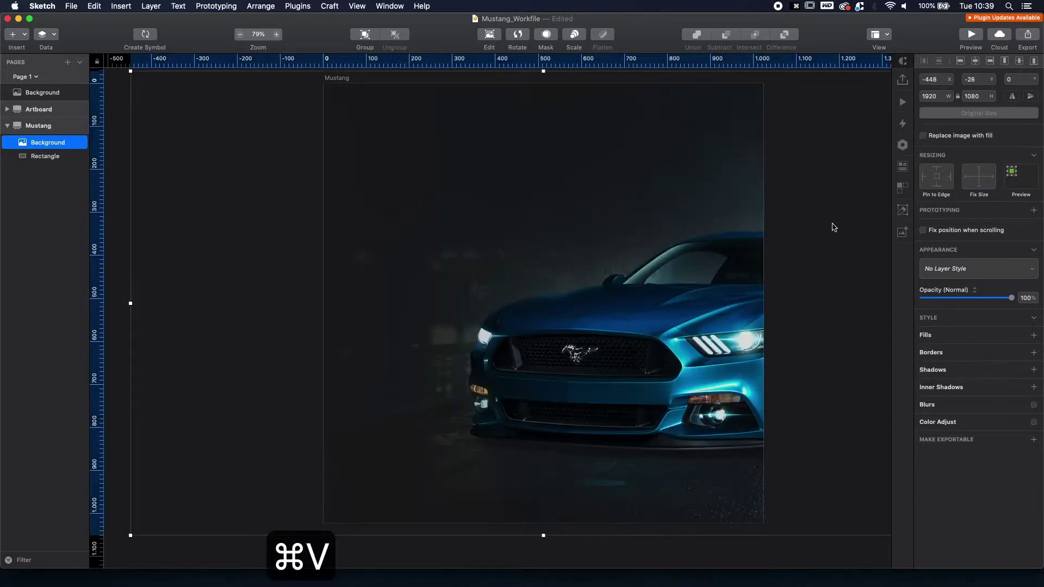
Mask the pasted car image with the rounded rectangle.
{"action": "scroll", "coordinate": [553, 229], "scroll_direction": "down", "scroll_amount": 2}
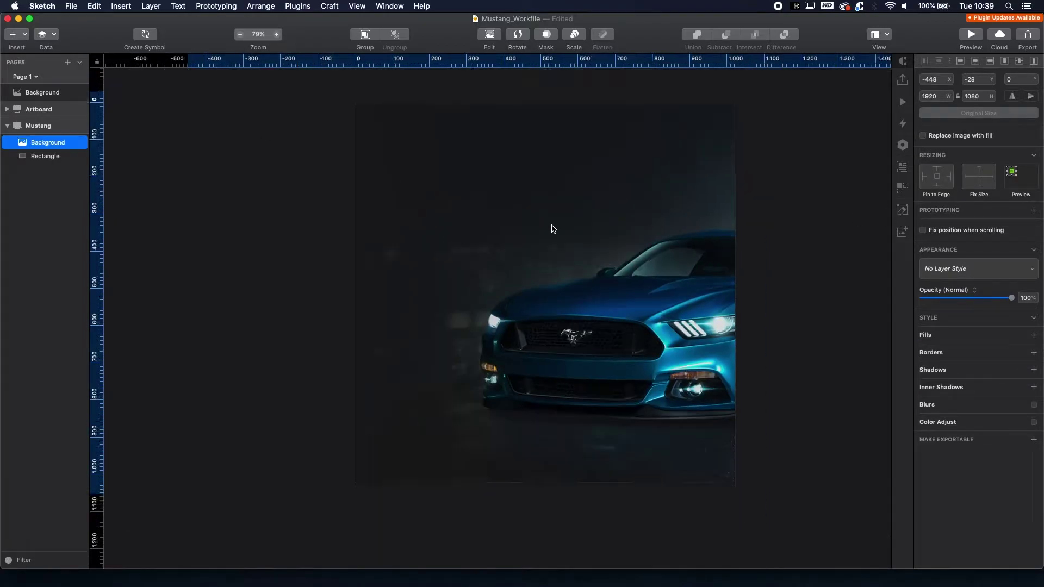
{"action": "scroll", "coordinate": [553, 228], "scroll_direction": "down", "scroll_amount": 1}
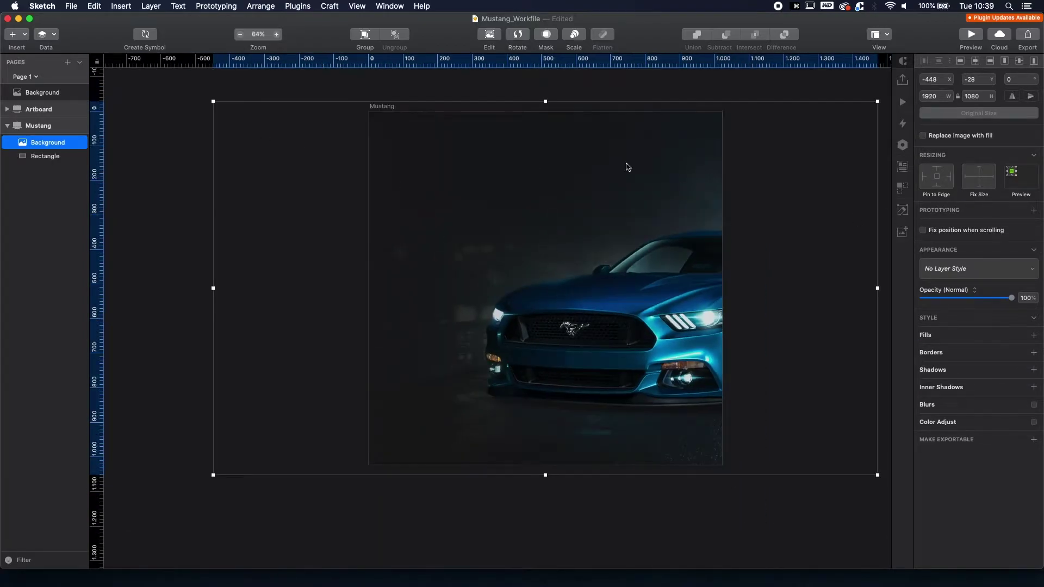
{"action": "left_click", "coordinate": [44, 156], "text": "shift"}
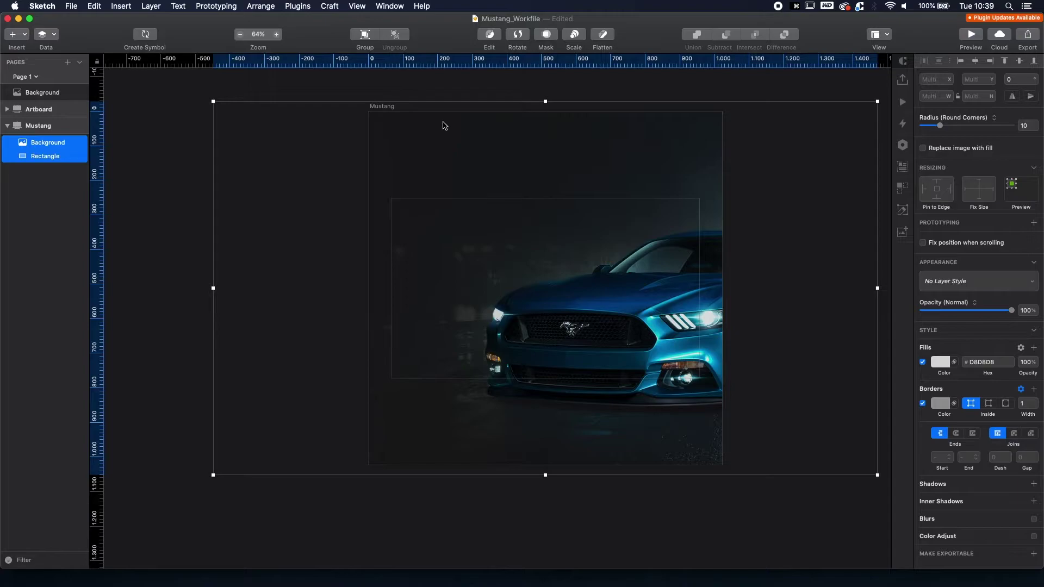
{"action": "left_click", "coordinate": [546, 34]}
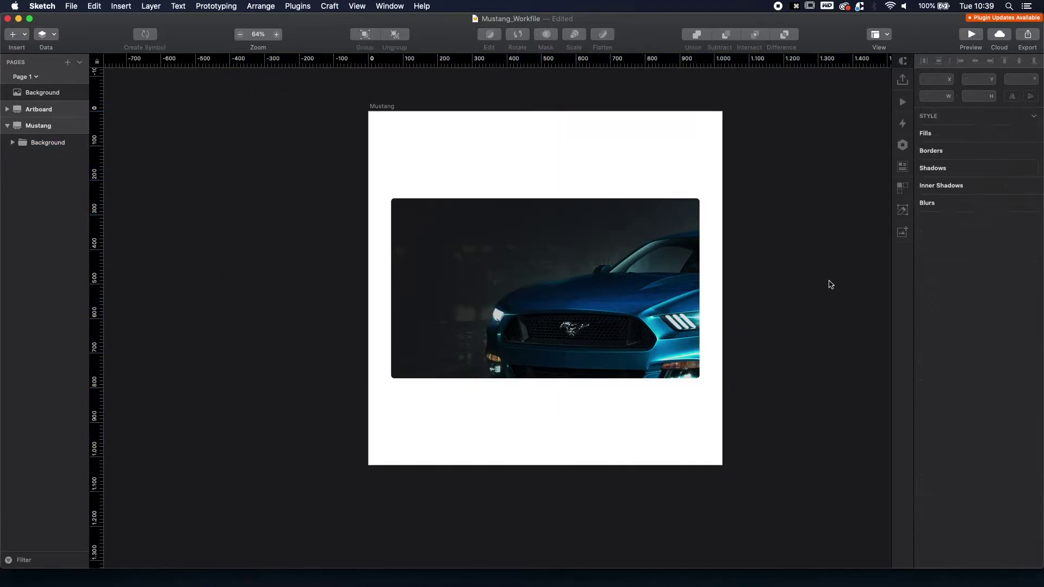
Scale the masked car image down to 974 by 548 and position it at X -16, Y 252, flush with the mask's right edge.
{"action": "left_click", "coordinate": [12, 143]}
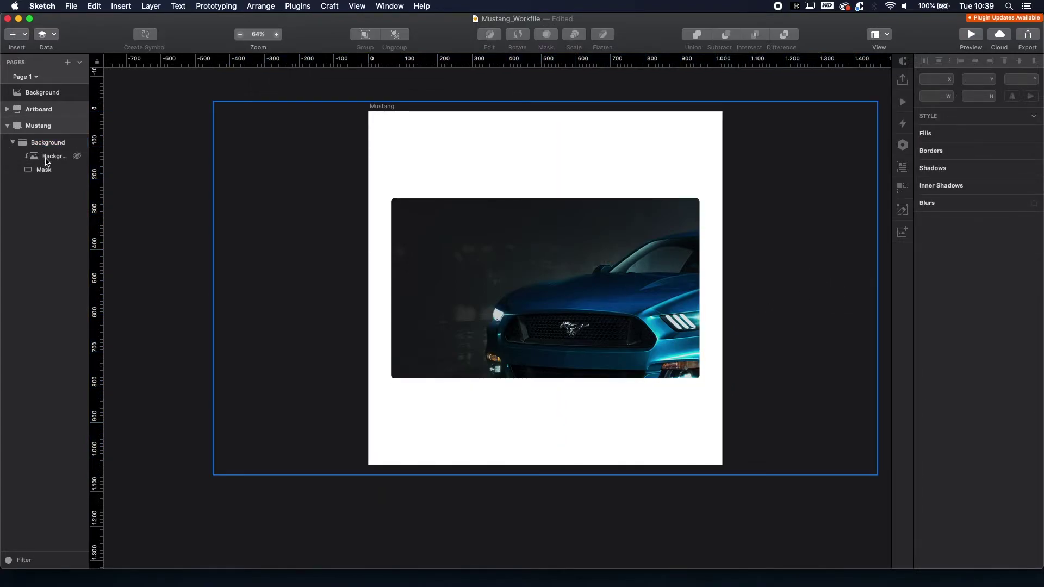
{"action": "left_click", "coordinate": [46, 158]}
{"action": "left_click_drag", "start_coordinate": [878, 102], "coordinate": [724, 229]}
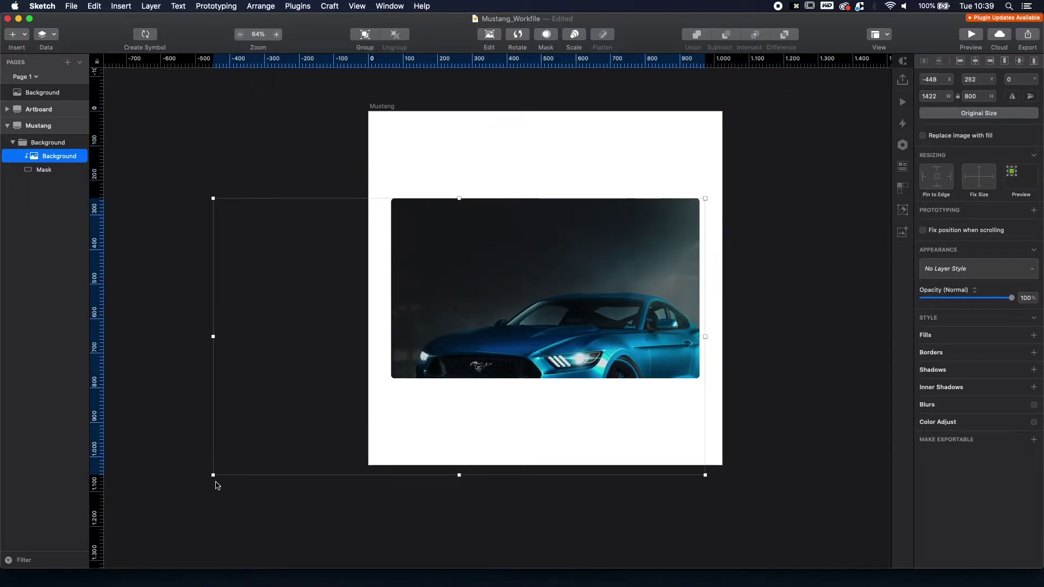
{"action": "left_click_drag", "start_coordinate": [213, 476], "coordinate": [368, 388]}
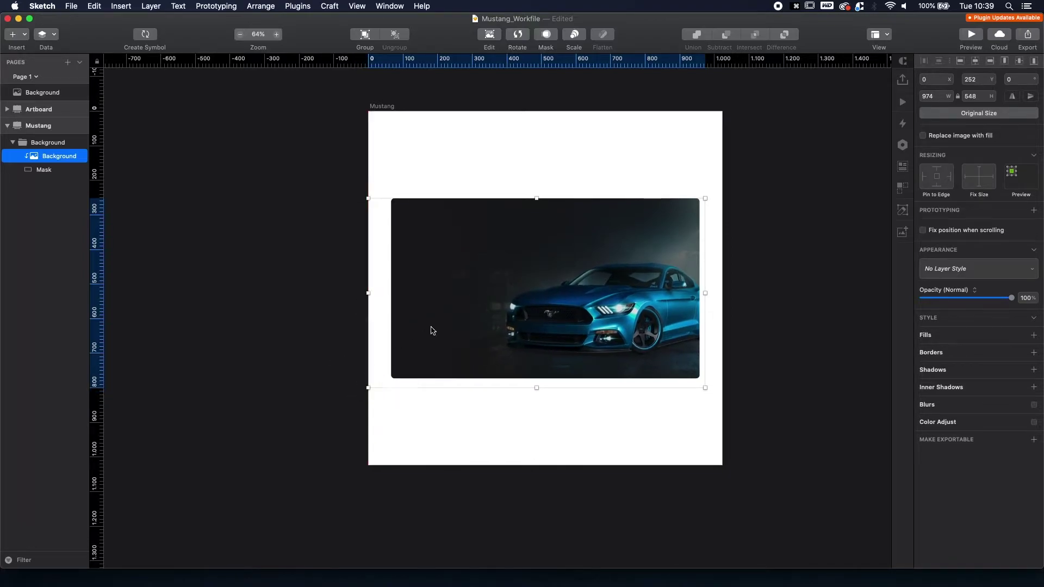
{"action": "mouse_move", "coordinate": [483, 303]}
{"action": "left_mouse_down"}
{"action": "mouse_move", "coordinate": [493, 298]}
{"action": "mouse_move", "coordinate": [468, 301]}
{"action": "left_mouse_up"}
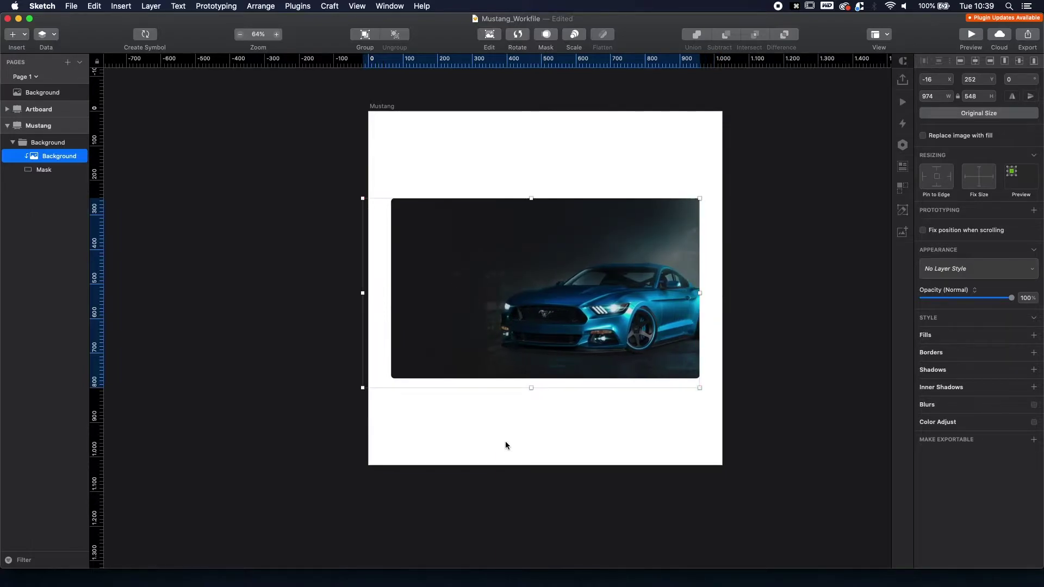
Lock the masked Background group and collapse it in the layer list.
{"action": "left_click", "coordinate": [506, 446]}
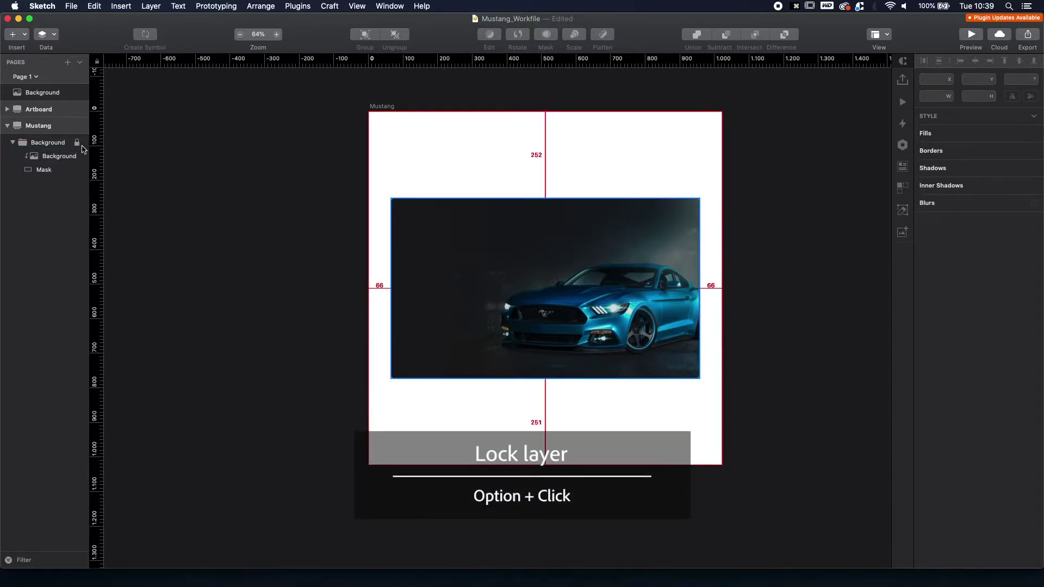
{"action": "left_click", "coordinate": [77, 142], "text": "alt"}
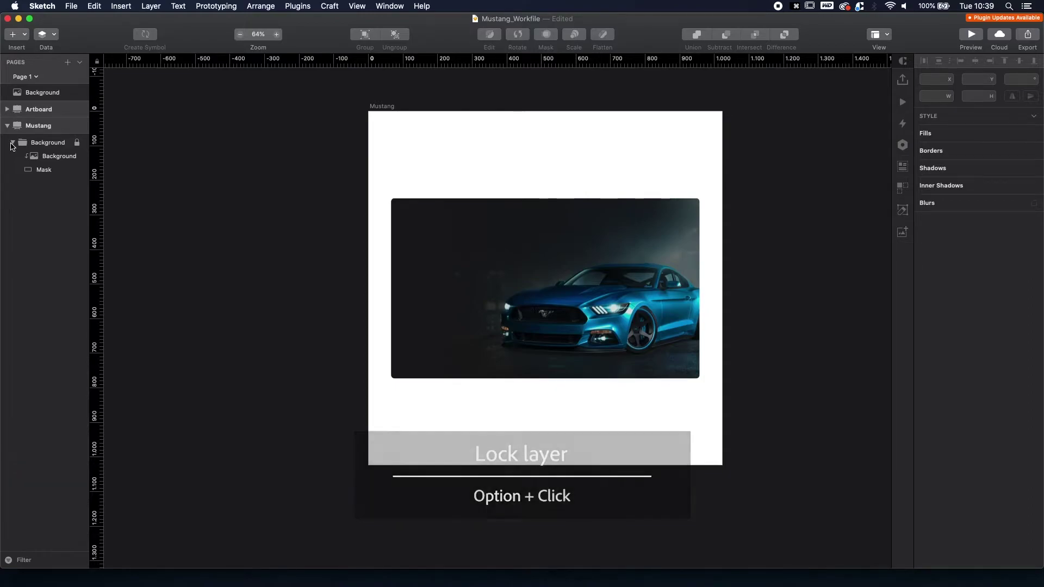
{"action": "left_click", "coordinate": [12, 144]}
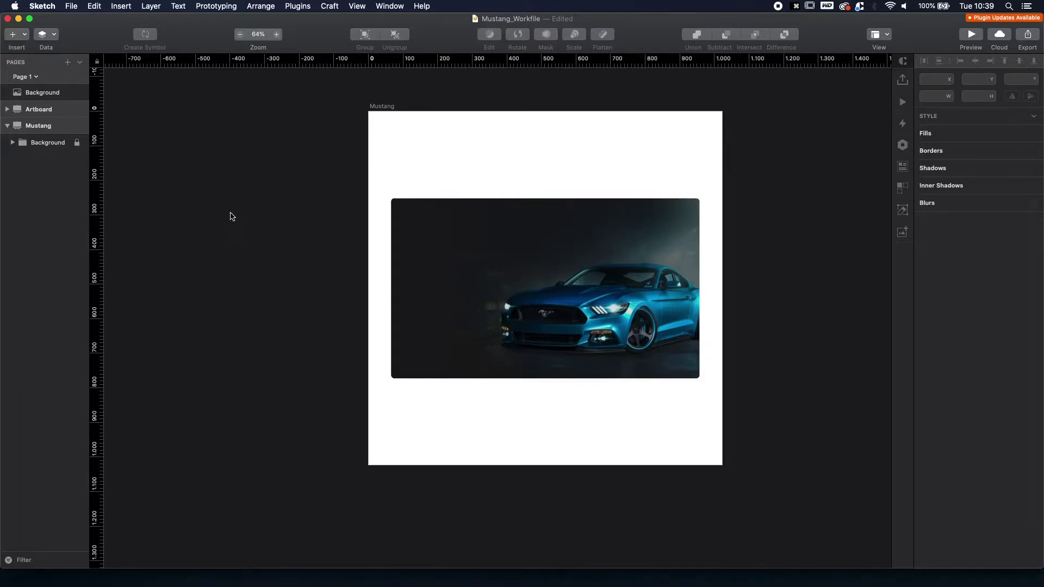
Draw a small square in the upper-left corner of the masked car image.
{"action": "scroll", "coordinate": [441, 236], "scroll_direction": "up", "scroll_amount": 5}
{"action": "mouse_move", "coordinate": [480, 157]}
{"action": "left_mouse_down"}
{"action": "mouse_move", "coordinate": [426, 118]}
{"action": "mouse_move", "coordinate": [396, 128]}
{"action": "left_mouse_up"}
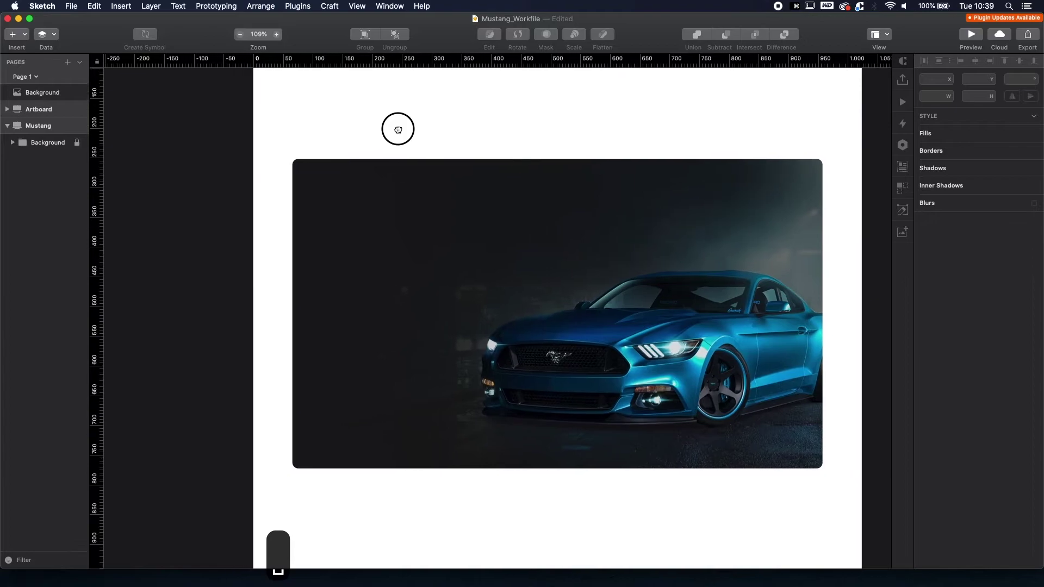
{"action": "key", "text": "r"}
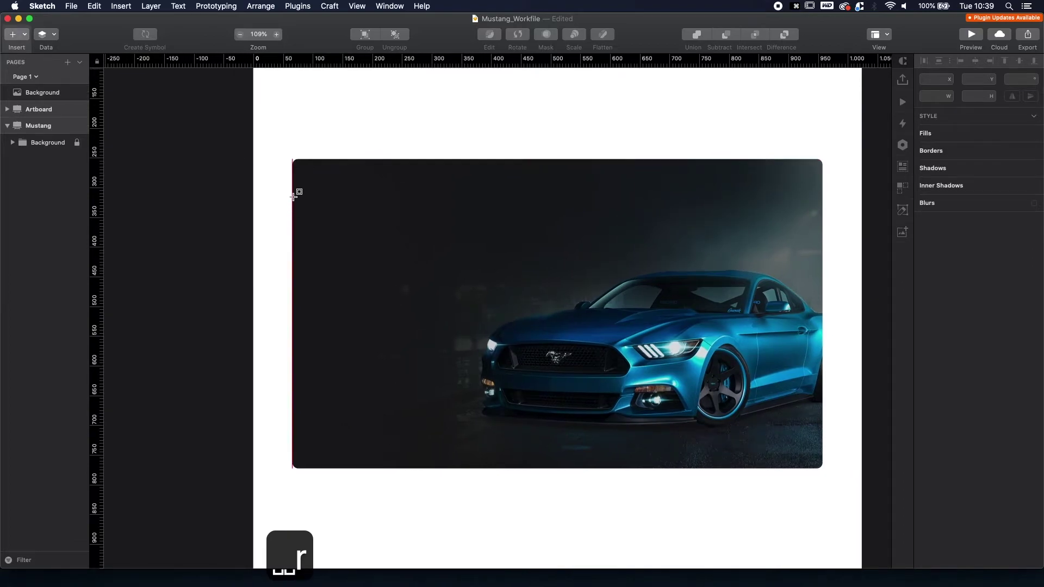
{"action": "left_click_drag", "start_coordinate": [292, 202], "coordinate": [336, 158]}
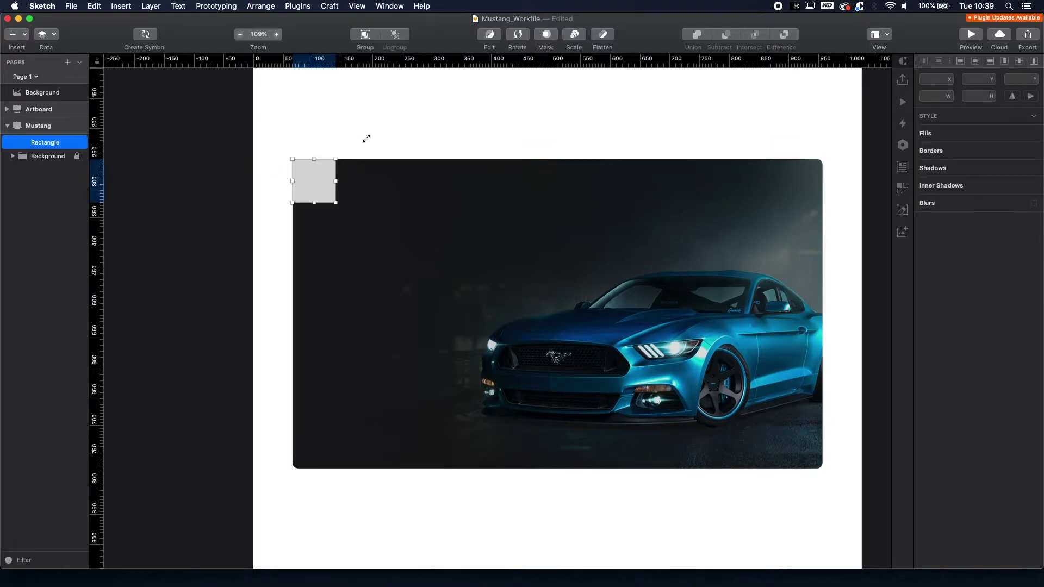
Resize the square in the car image's upper-left corner to 54 by 54.
{"action": "left_click", "coordinate": [332, 189]}
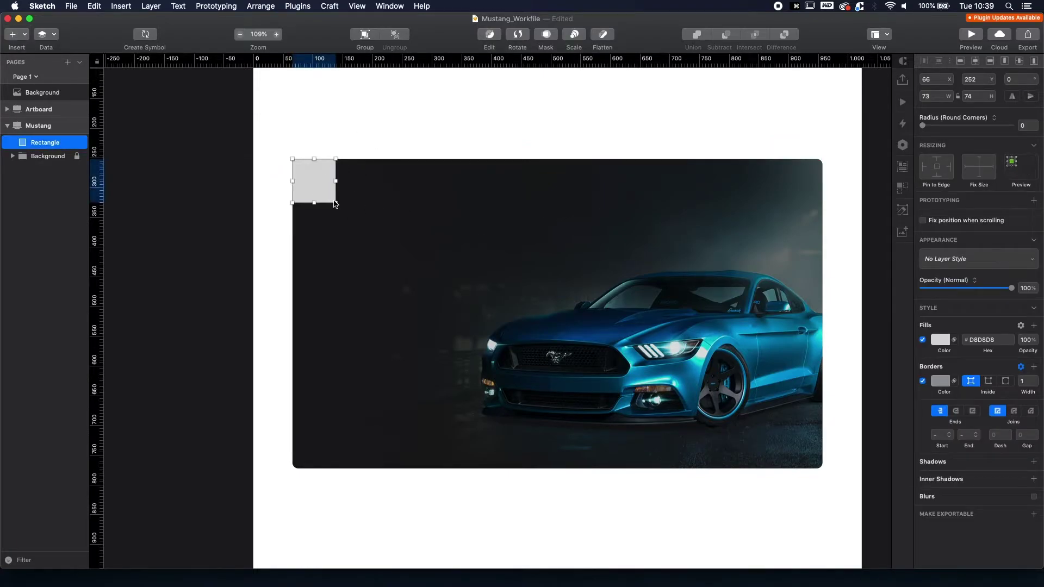
{"action": "left_click", "coordinate": [334, 203]}
{"action": "left_click_drag", "start_coordinate": [333, 203], "coordinate": [323, 266]}
{"action": "mouse_move", "coordinate": [505, 242]}
{"action": "left_mouse_down"}
{"action": "mouse_move", "coordinate": [370, 236]}
{"action": "mouse_move", "coordinate": [323, 192]}
{"action": "left_mouse_up"}
{"action": "left_click", "coordinate": [361, 134]}
{"action": "left_click", "coordinate": [316, 173]}
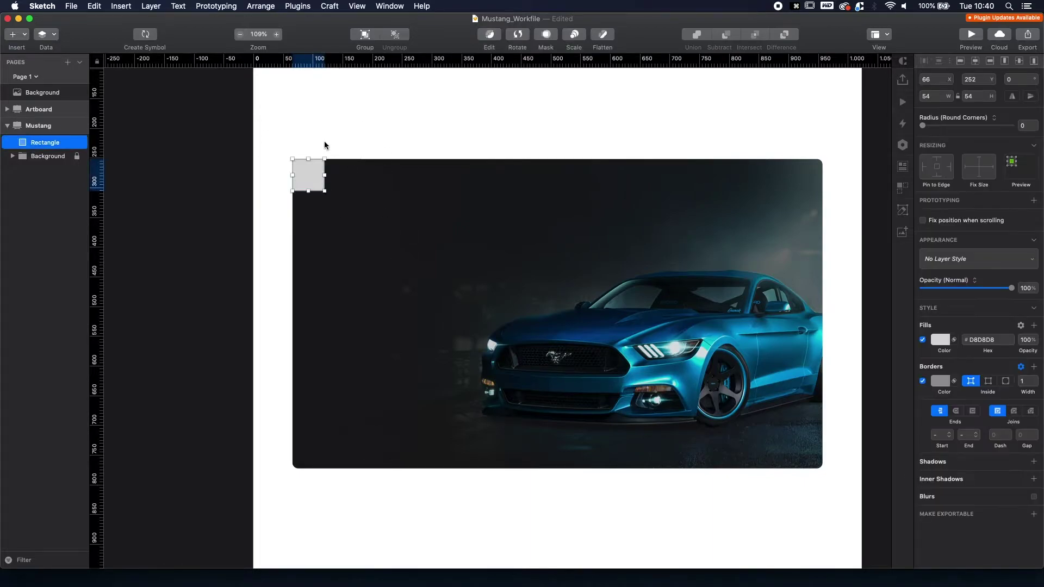
{"action": "left_click", "coordinate": [354, 146]}
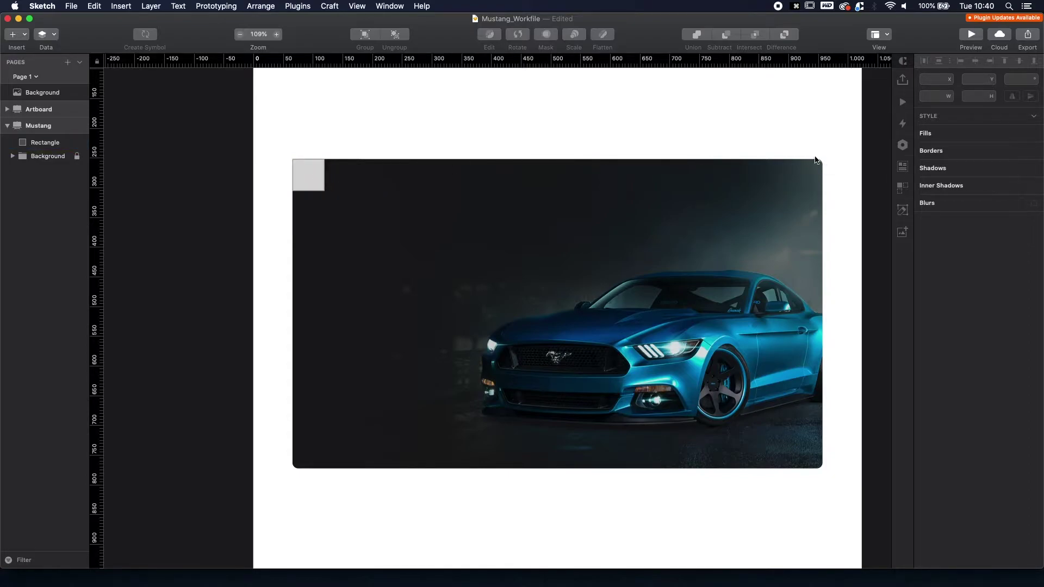
Round only the top-left corner of the 54 by 54 square with a radius of 10, setting the other corners to 0.
{"action": "left_click", "coordinate": [312, 175]}
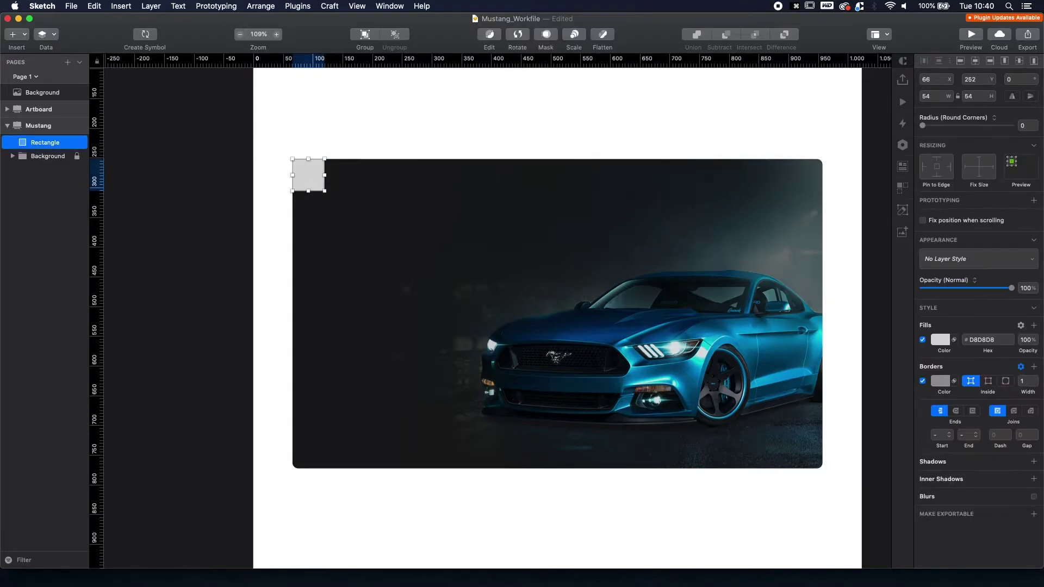
{"action": "left_click", "coordinate": [1025, 125]}
{"action": "type", "text": "10"}
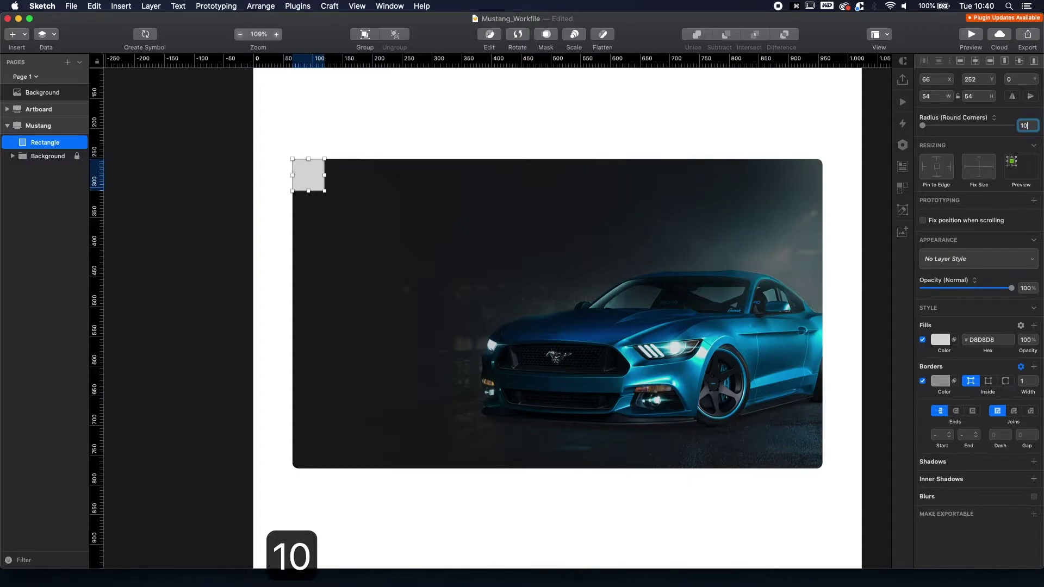
{"action": "type", "text": ";"}
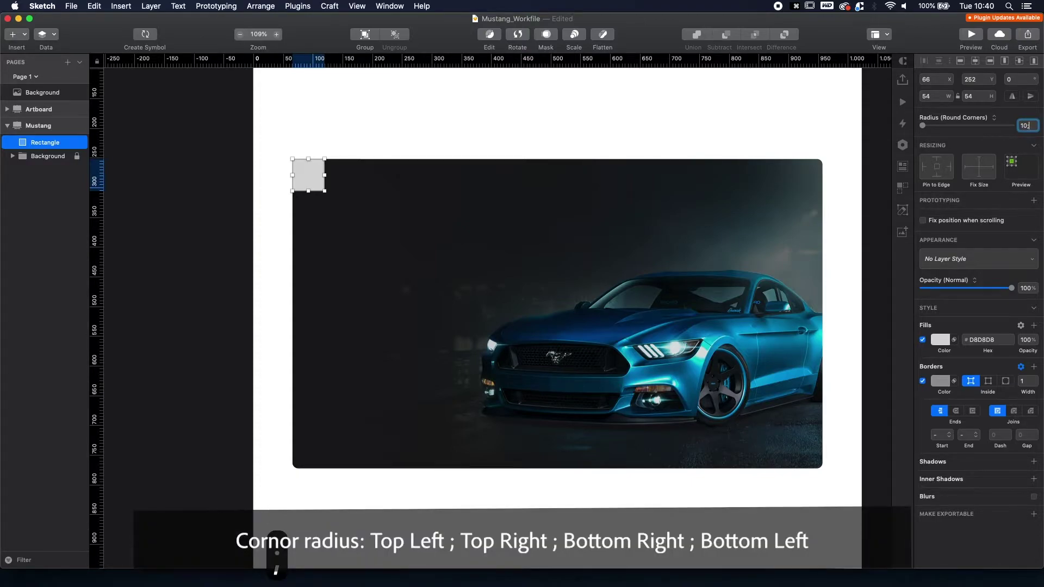
{"action": "type", "text": "0"}
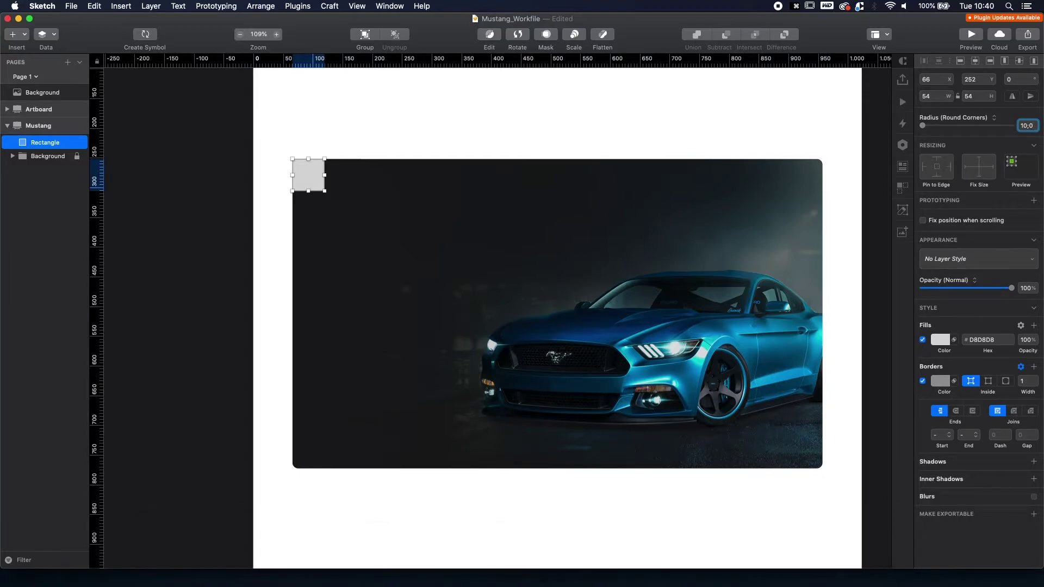
{"action": "type", "text": ";0"}
{"action": "key", "text": "Return"}
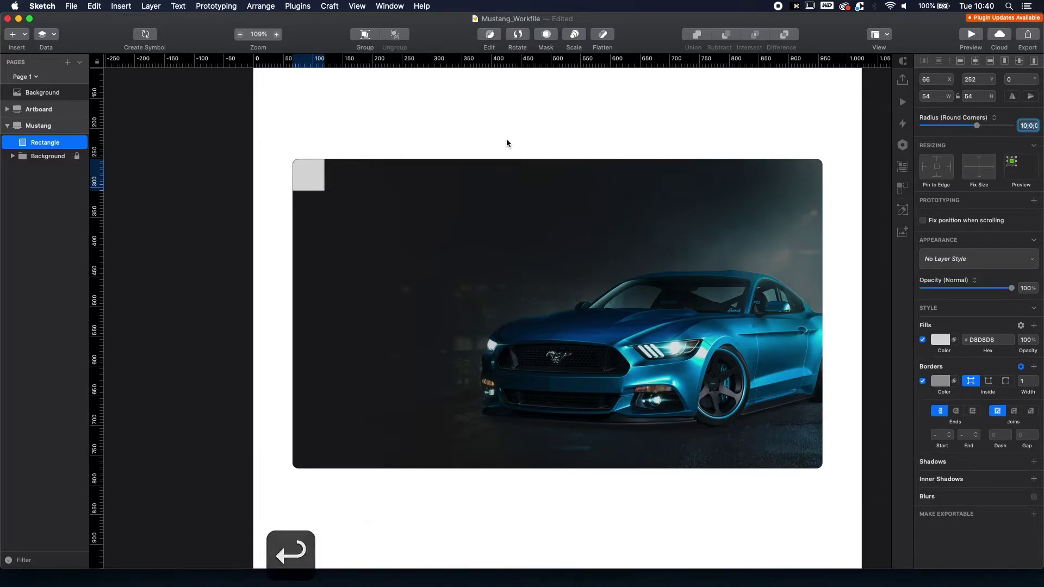
{"action": "left_click", "coordinate": [371, 119]}
Draw a tall rectangle directly beneath the corner square, matching its width and flush with the image's left edge.
{"action": "key", "text": "r"}
{"action": "left_click_drag", "start_coordinate": [326, 191], "coordinate": [293, 283]}
{"action": "left_click", "coordinate": [255, 243]}
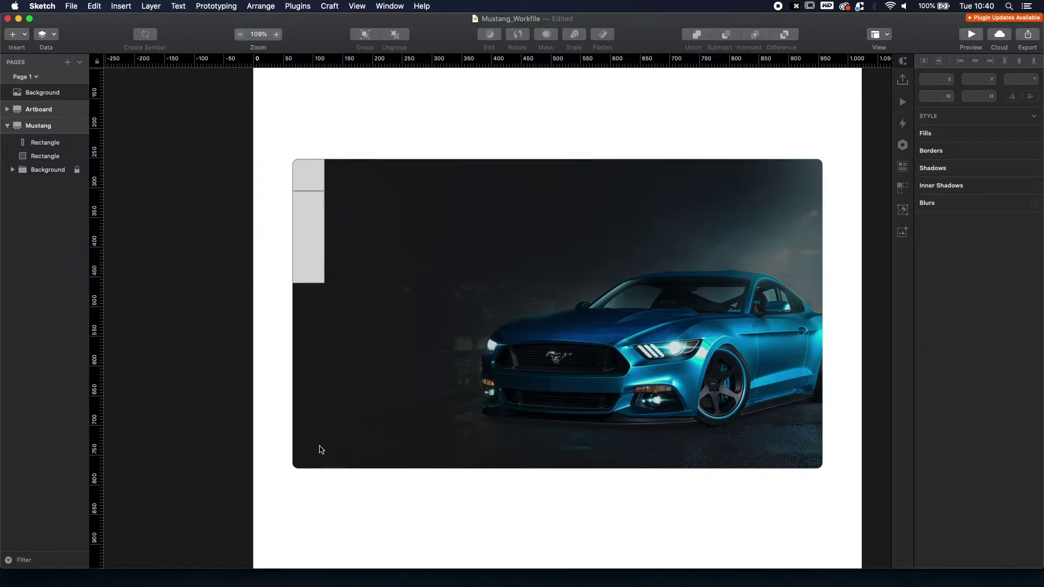
Draw a 15 by 15 square near the image's lower-left corner and duplicate it twice downward at 35 px intervals.
{"action": "key", "text": "r"}
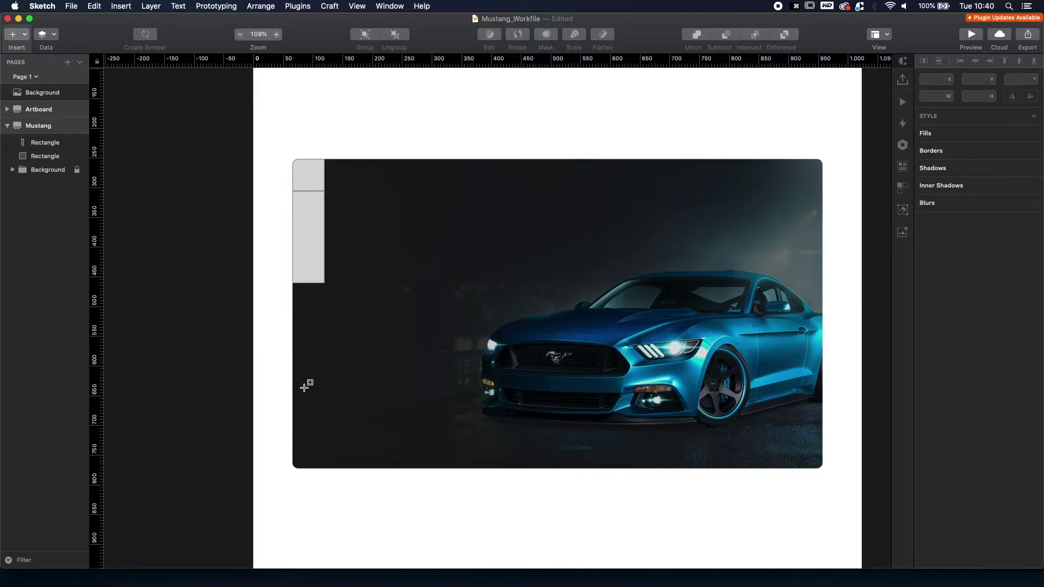
{"action": "left_click_drag", "start_coordinate": [306, 386], "coordinate": [309, 413]}
{"action": "left_click", "coordinate": [307, 391]}
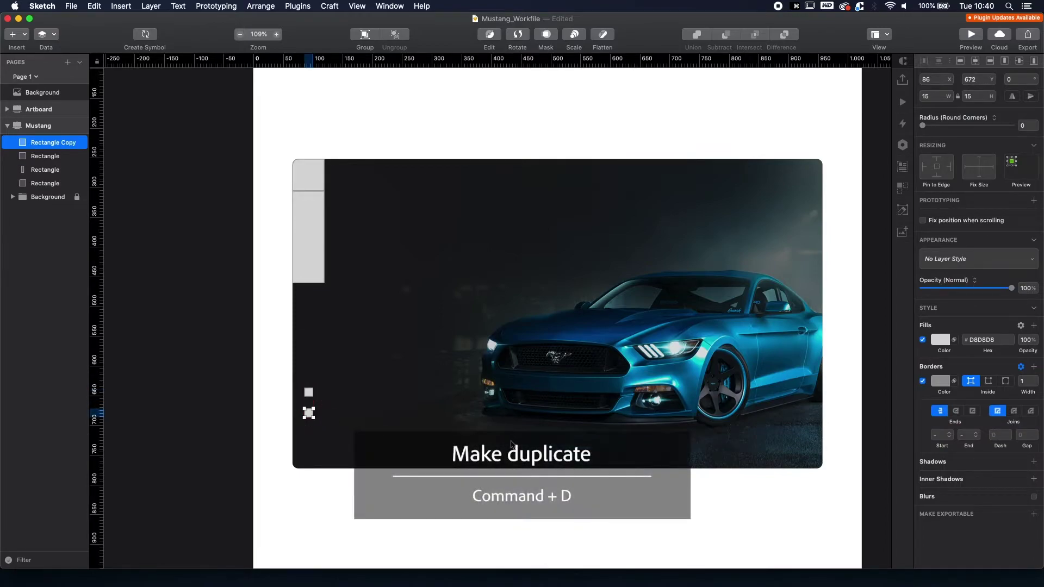
{"action": "key", "text": "cmd+d"}
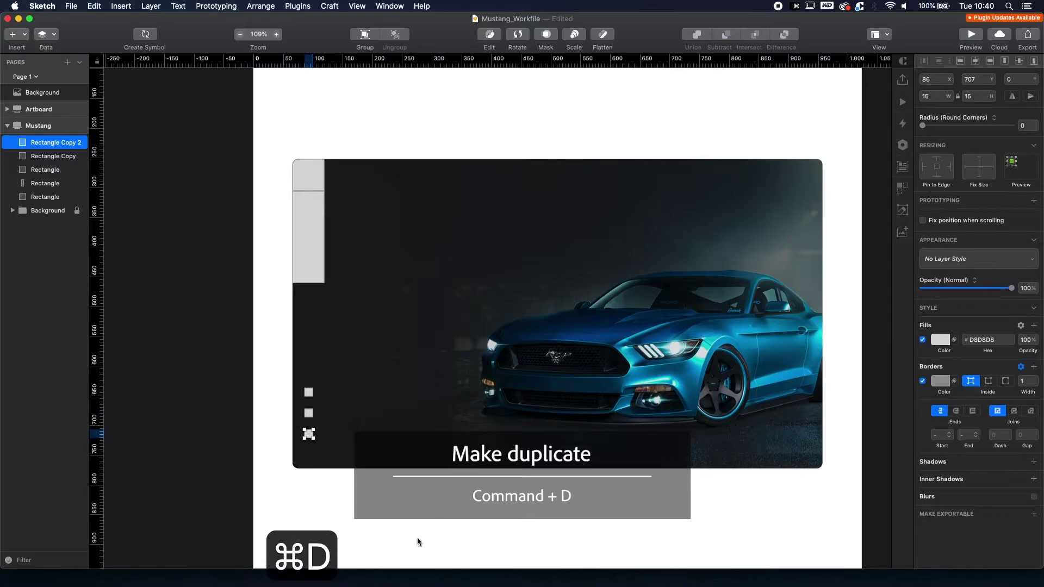
{"action": "left_click", "coordinate": [418, 531]}
{"action": "left_click", "coordinate": [308, 434]}
{"action": "left_click", "coordinate": [308, 413], "text": "shift"}
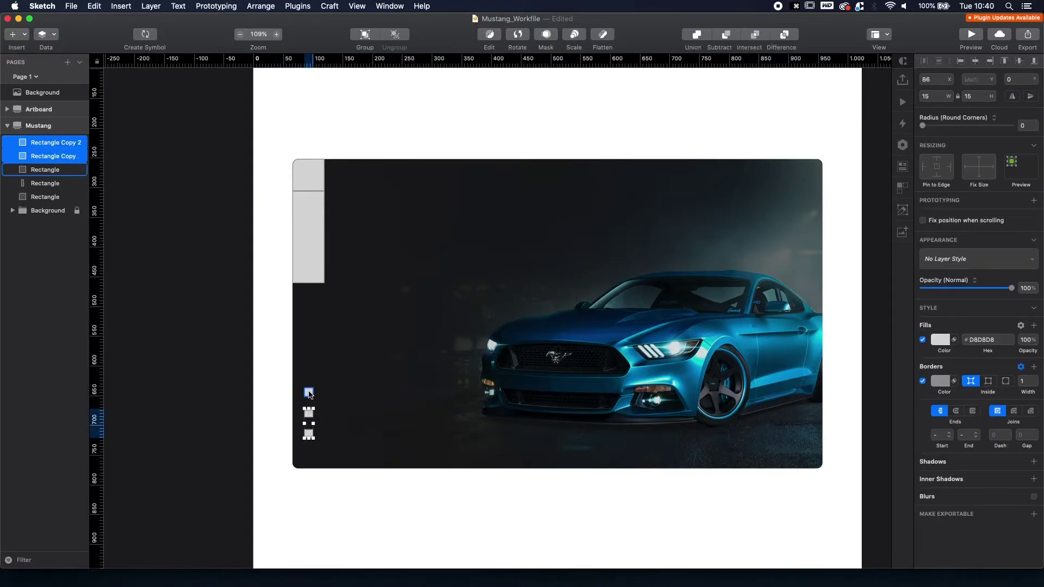
{"action": "left_click", "coordinate": [309, 392], "text": "shift"}
{"action": "left_click", "coordinate": [322, 272], "text": "shift"}
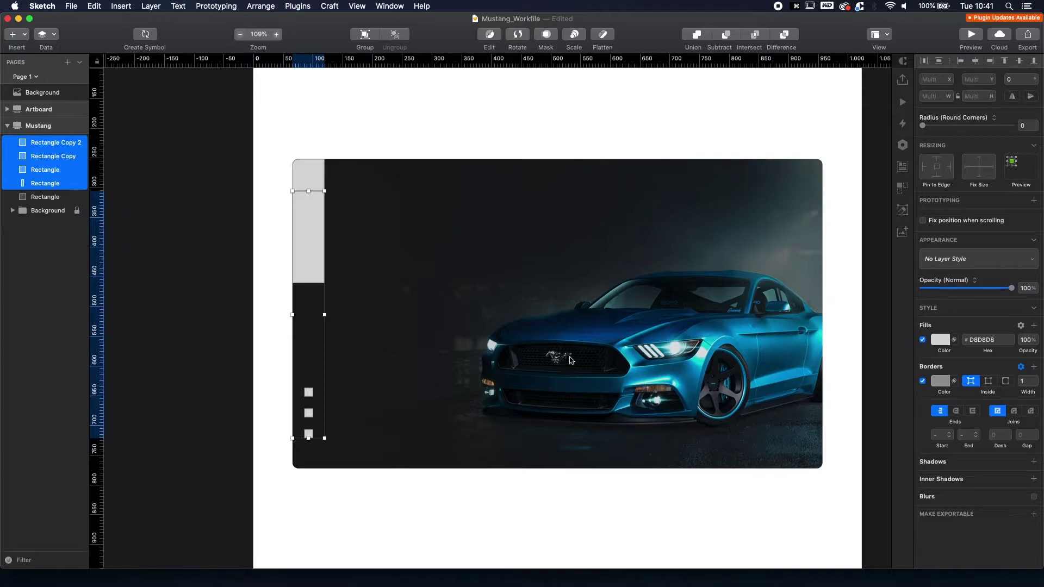
{"action": "left_click", "coordinate": [424, 482]}
{"action": "left_click", "coordinate": [309, 434]}
{"action": "left_click", "coordinate": [308, 413], "text": "shift"}
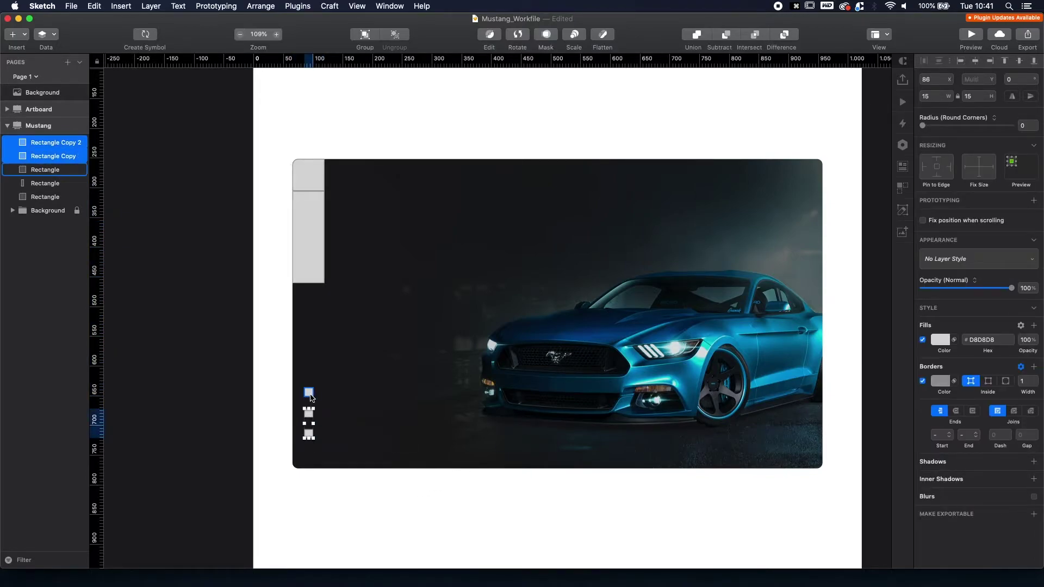
{"action": "left_click", "coordinate": [309, 392], "text": "shift"}
{"action": "left_click", "coordinate": [215, 216]}
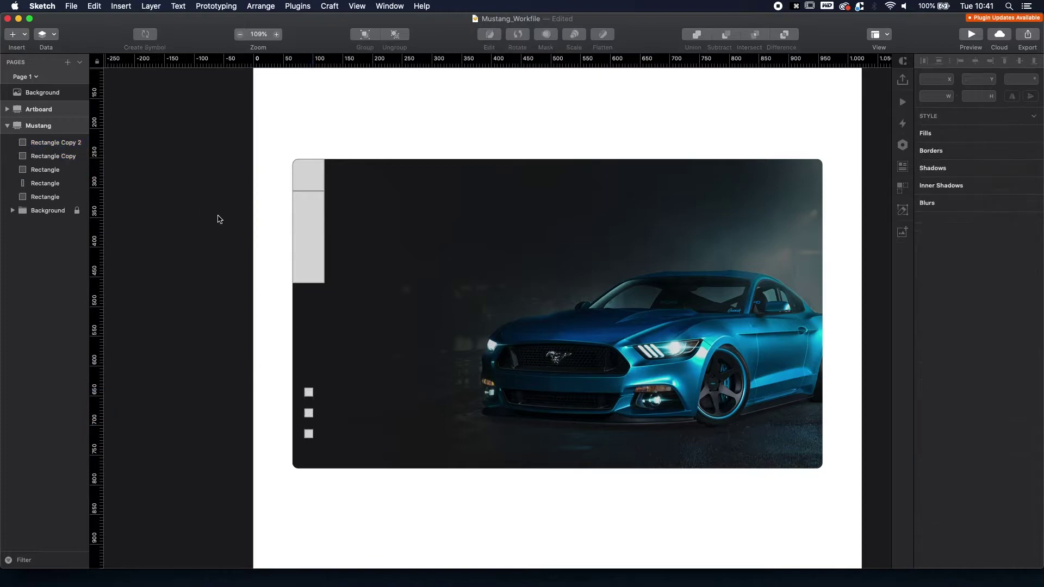
Unlock the Background group and add ruler guides along its four edges at Y 252, Y 773, X 958 and X 66.
{"action": "left_click", "coordinate": [76, 211]}
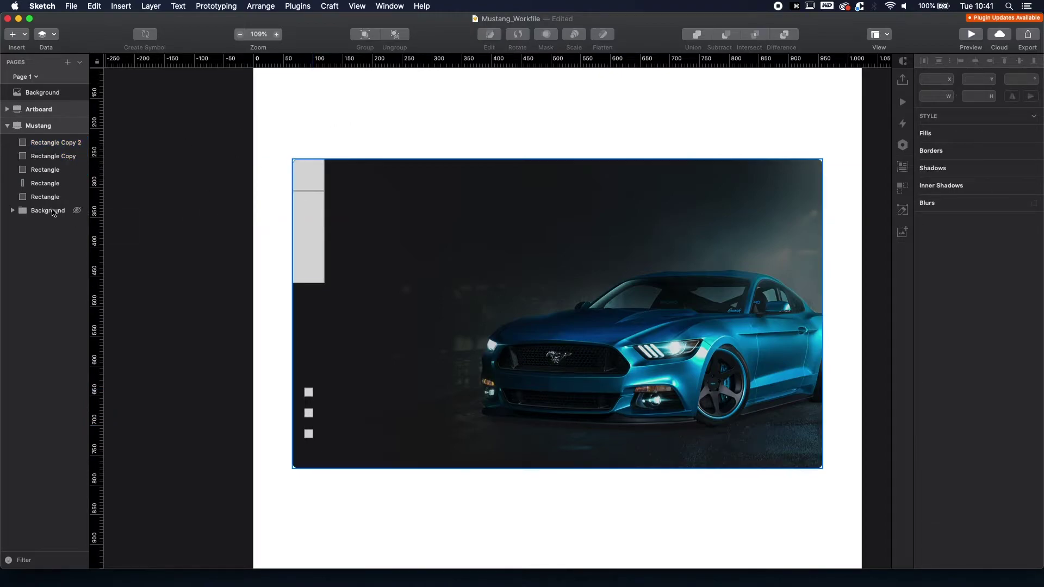
{"action": "left_click", "coordinate": [81, 213]}
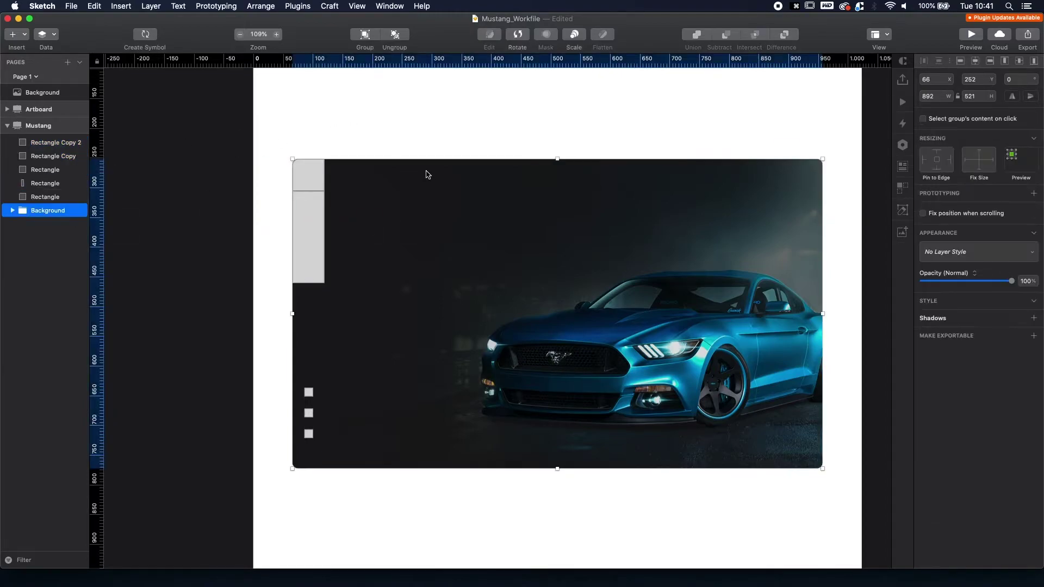
{"action": "left_click", "coordinate": [92, 159]}
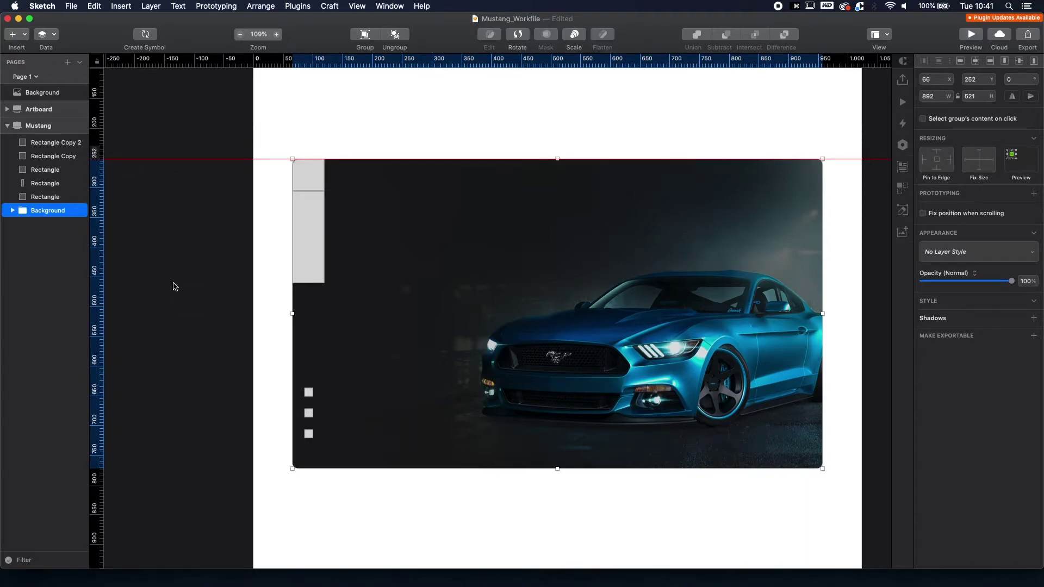
{"action": "left_click", "coordinate": [92, 469]}
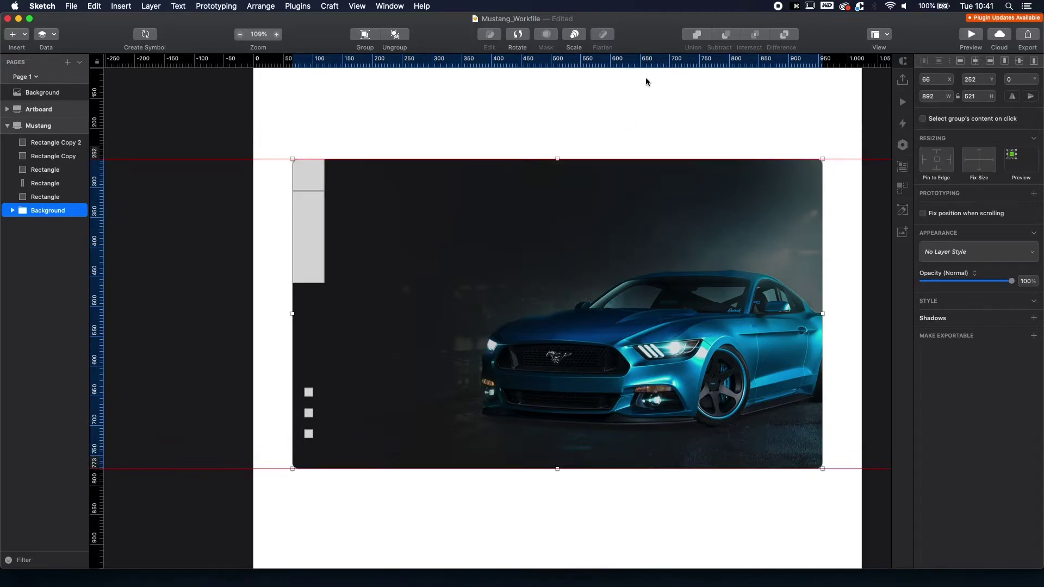
{"action": "left_click", "coordinate": [823, 59]}
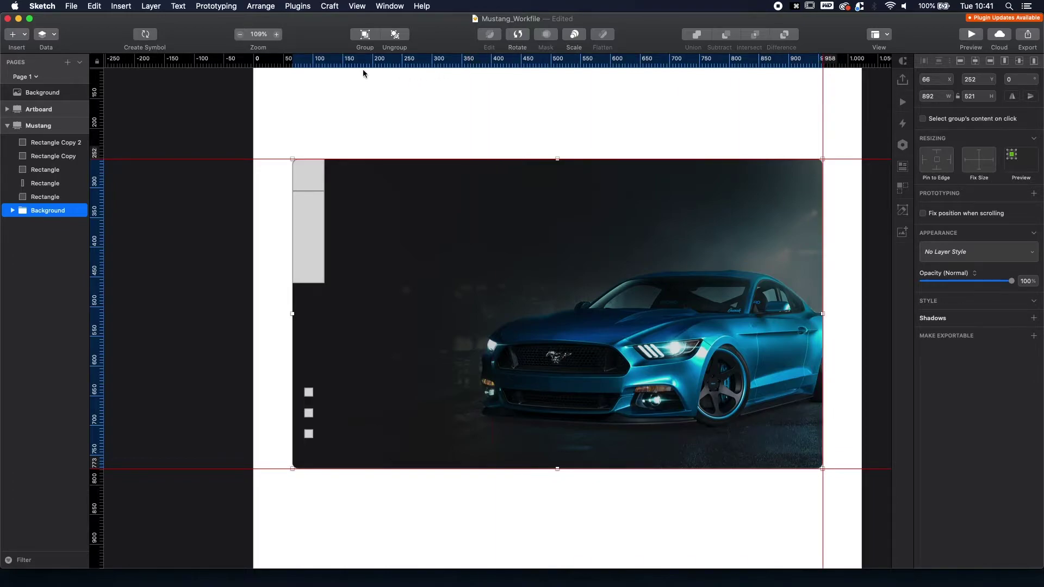
{"action": "left_click", "coordinate": [292, 61]}
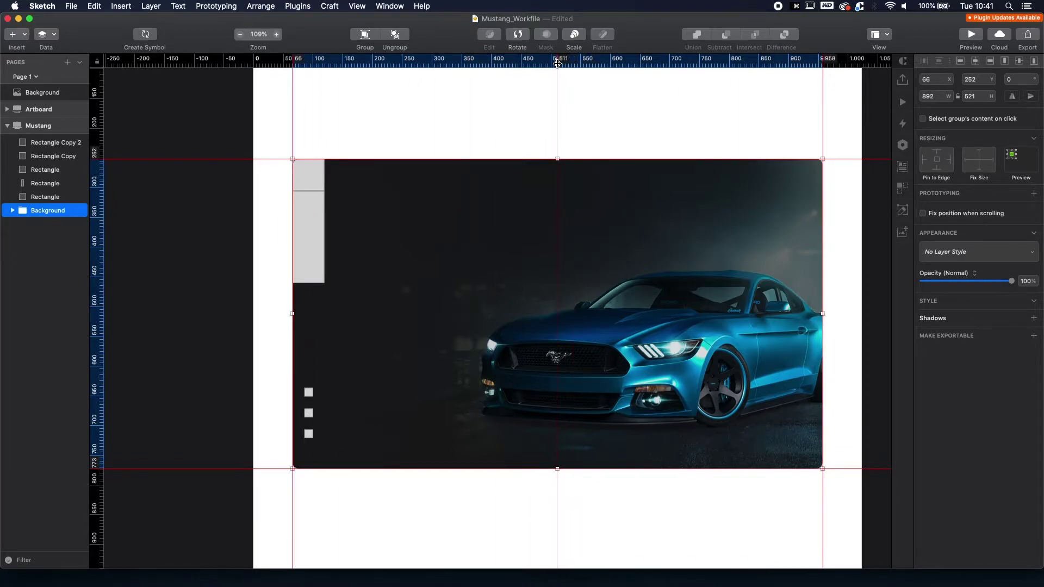
Add guides through the image's centre at X 512 and Y 513, and lock the Background group again.
{"action": "left_click", "coordinate": [558, 64]}
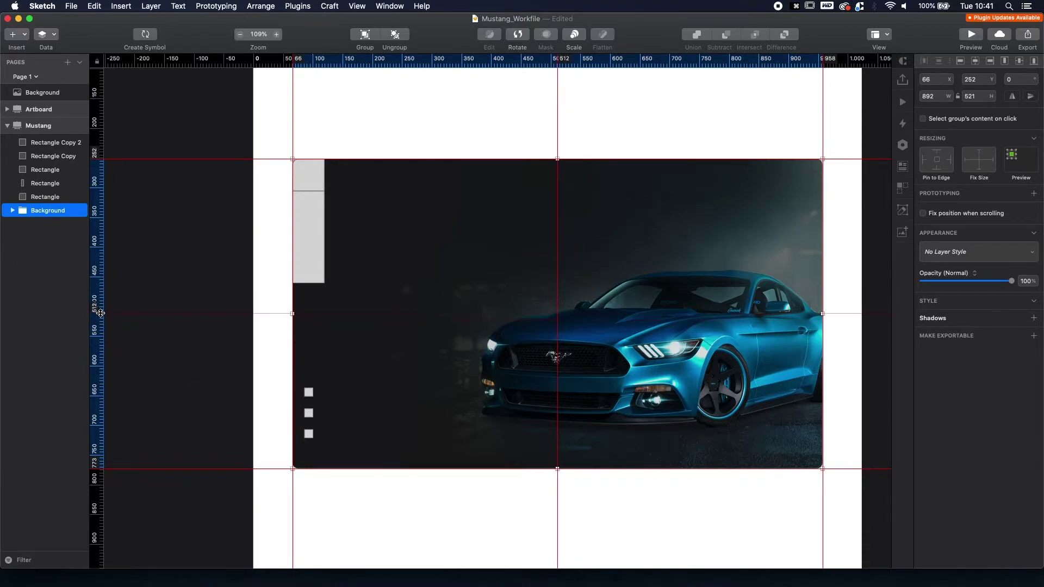
{"action": "left_click", "coordinate": [100, 314]}
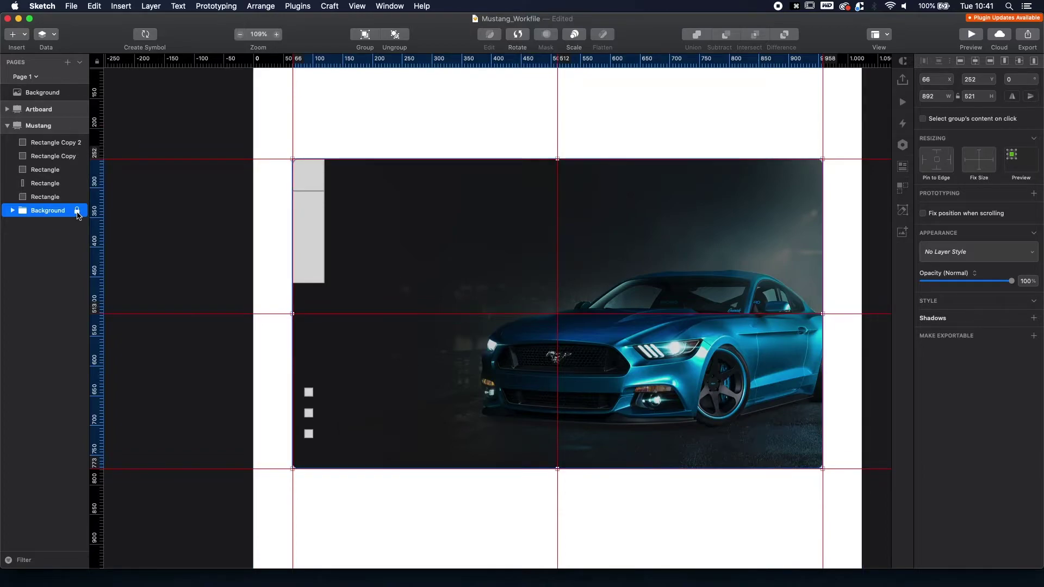
{"action": "left_click", "coordinate": [76, 212], "text": "alt"}
{"action": "left_click", "coordinate": [201, 190]}
Measure the three small squares' distance to the image's bottom edge and nudge them slightly down together.
{"action": "left_click", "coordinate": [309, 434]}
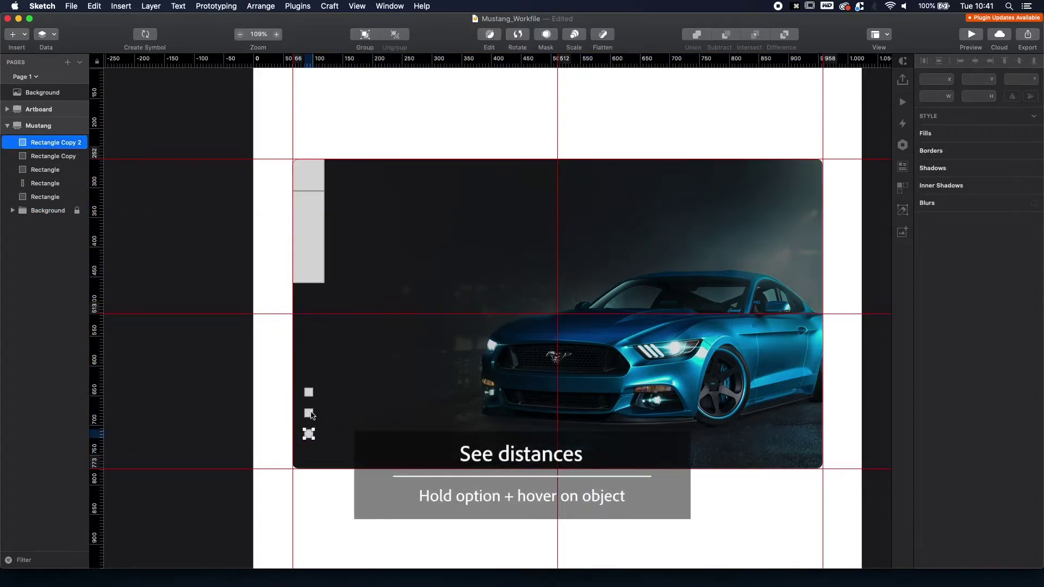
{"action": "left_click", "coordinate": [309, 413], "text": "shift"}
{"action": "left_click", "coordinate": [309, 392], "text": "shift"}
{"action": "key", "text": "alt"}
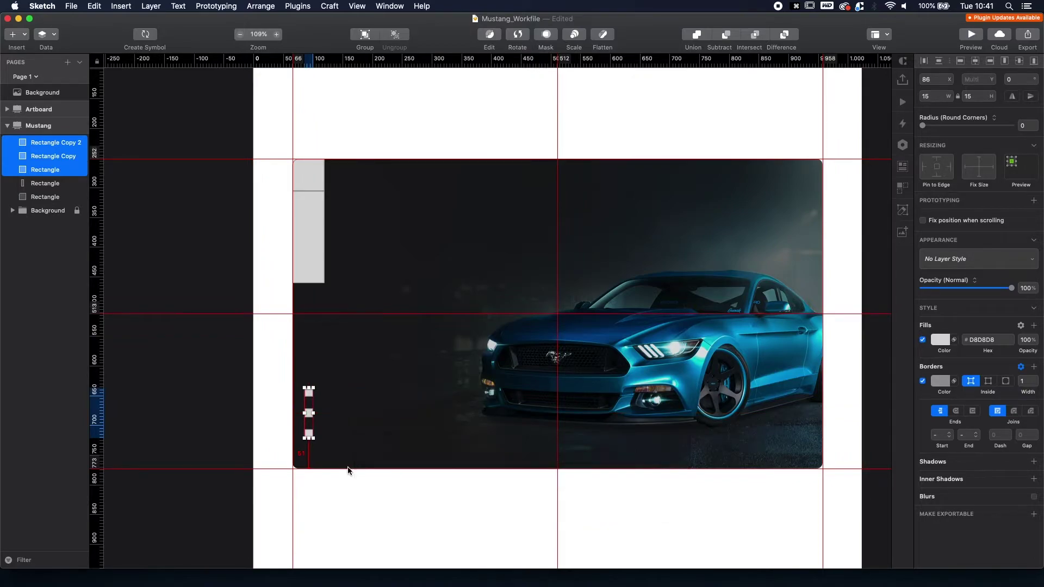
{"action": "key", "text": "alt+Down"}
{"action": "left_click", "coordinate": [442, 501]}
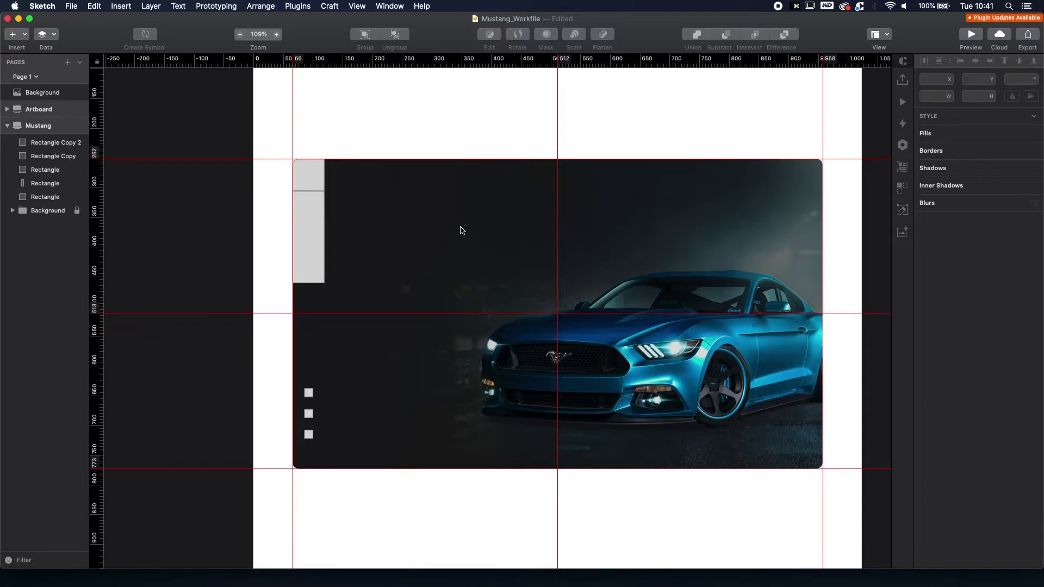
Add a text layer reading "RevonDesign." beside the upper-left square.
{"action": "key", "text": "t"}
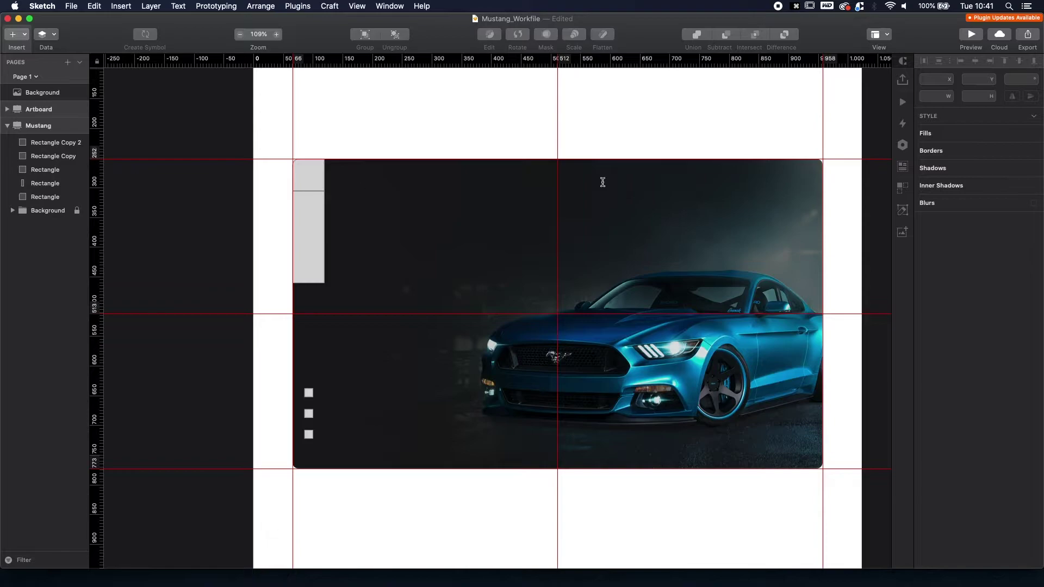
{"action": "left_click", "coordinate": [356, 183]}
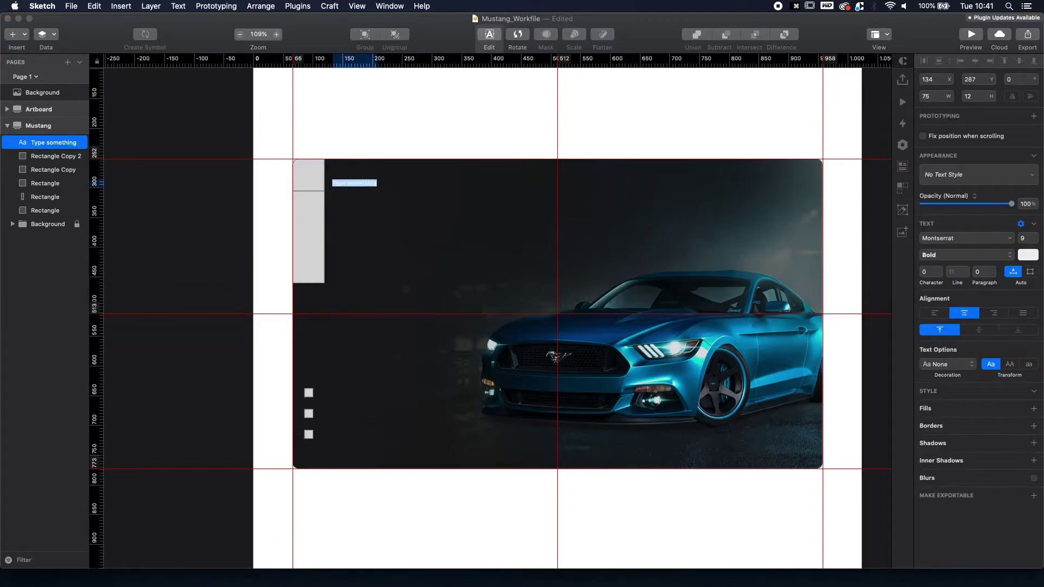
{"action": "type", "text": "Reon"}
{"action": "key", "text": "BackSpace"}
{"action": "key", "text": "BackSpace"}
{"action": "type", "text": "vo"}
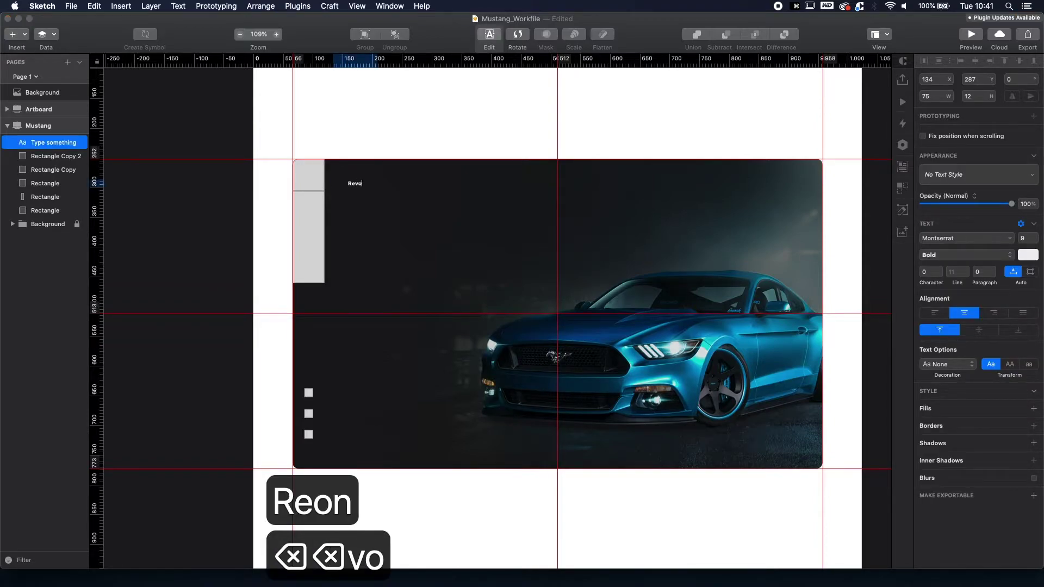
{"action": "type", "text": "nDesign"}
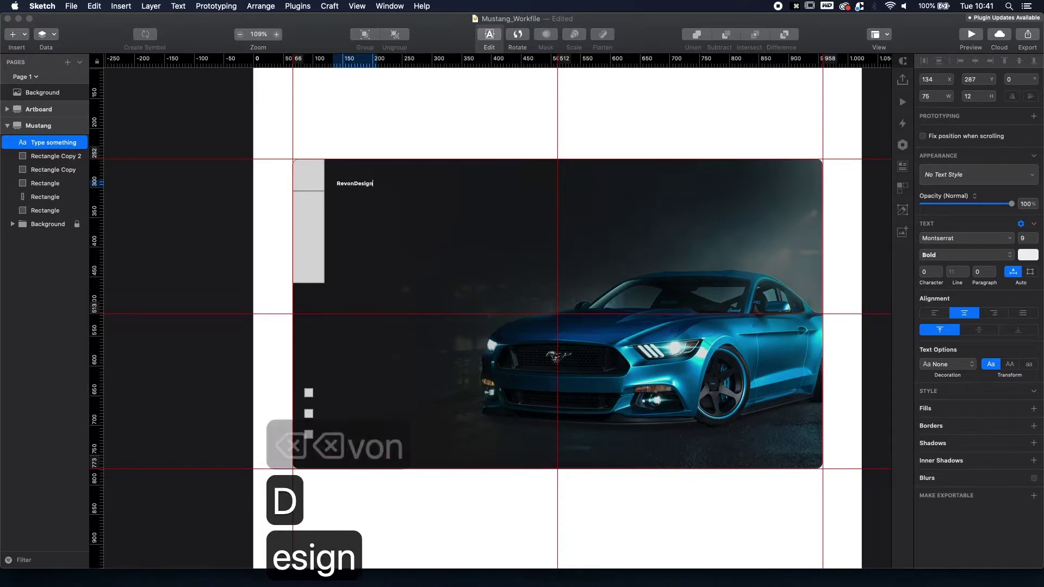
{"action": "type", "text": "."}
Left-align the "RevonDesign." text and move it to X 181, Y 279.
{"action": "key", "text": "super+a"}
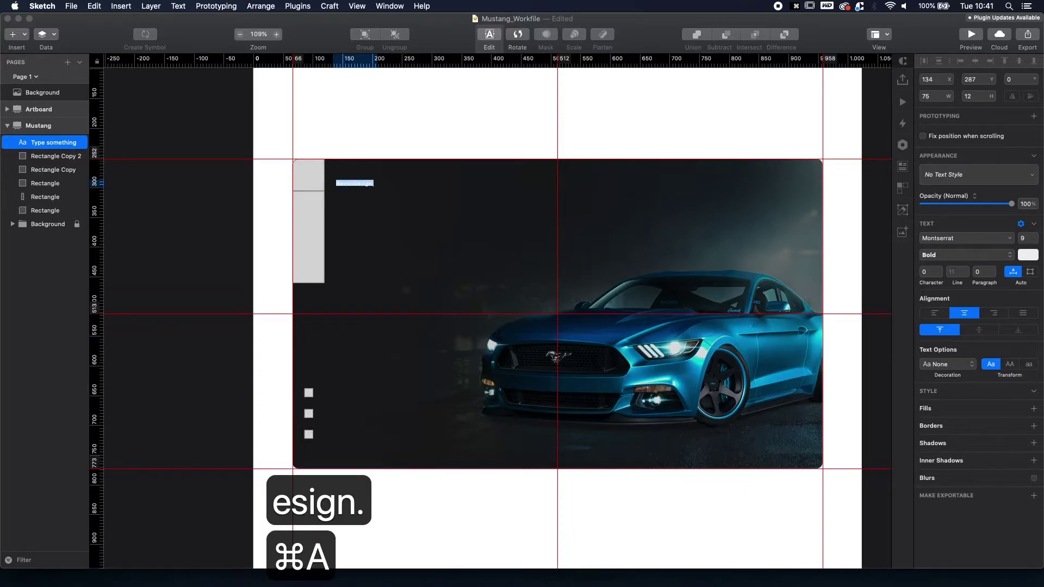
{"action": "left_click", "coordinate": [934, 314]}
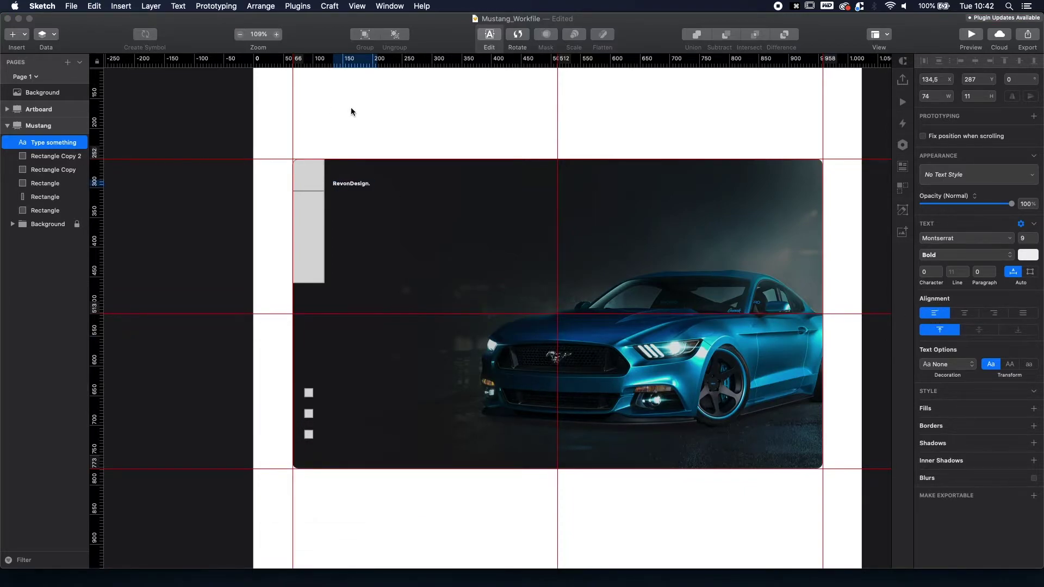
{"action": "key", "text": "super+a"}
{"action": "key", "text": "Escape"}
{"action": "left_click_drag", "start_coordinate": [353, 183], "coordinate": [381, 178]}
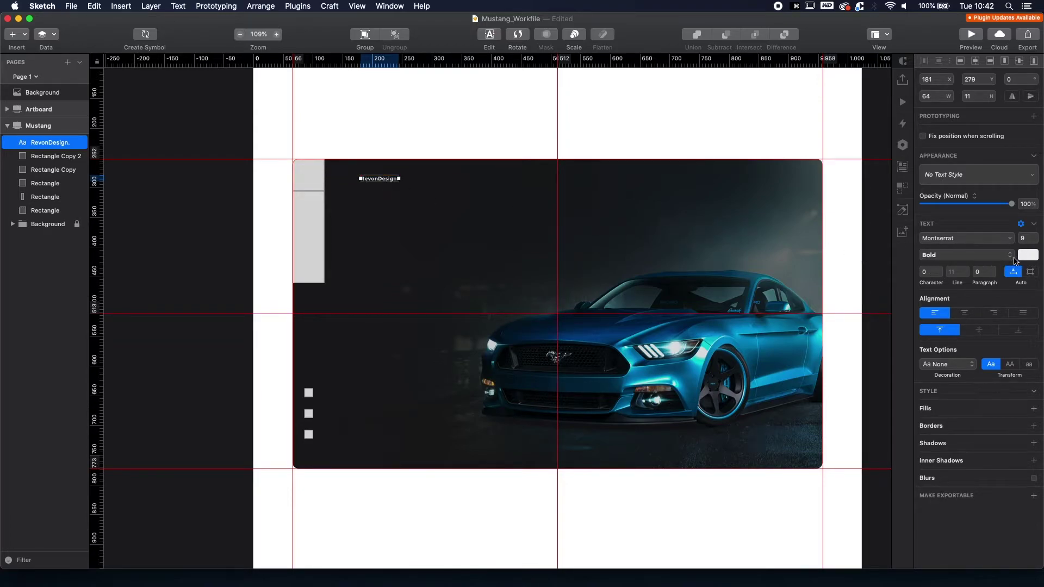
Set the "RevonDesign." text to Montserrat Regular at size 15.
{"action": "left_click", "coordinate": [965, 257]}
{"action": "left_click", "coordinate": [1003, 243]}
{"action": "left_click", "coordinate": [1027, 238]}
{"action": "type", "text": "15"}
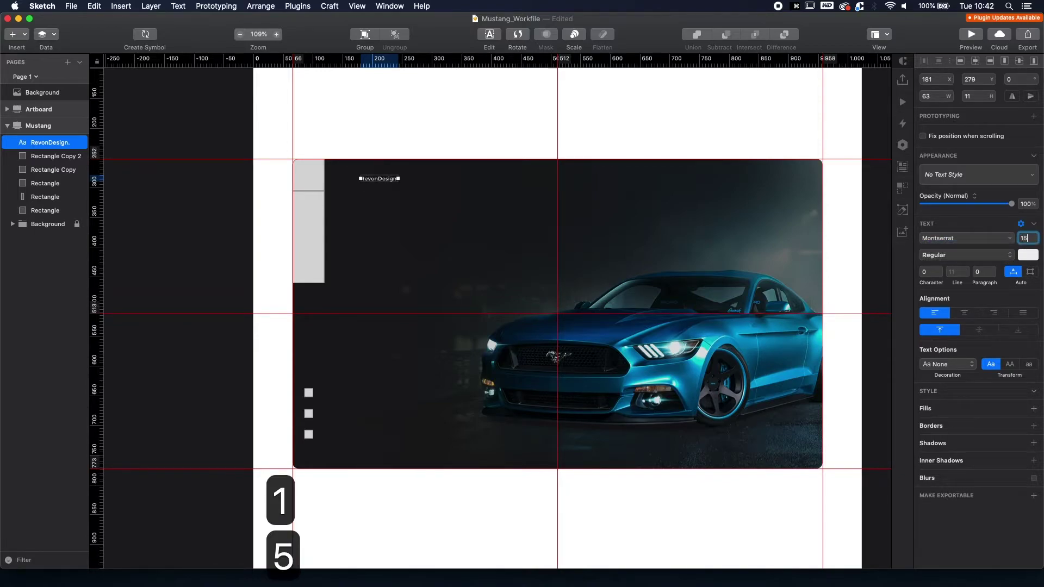
{"action": "key", "text": "Return"}
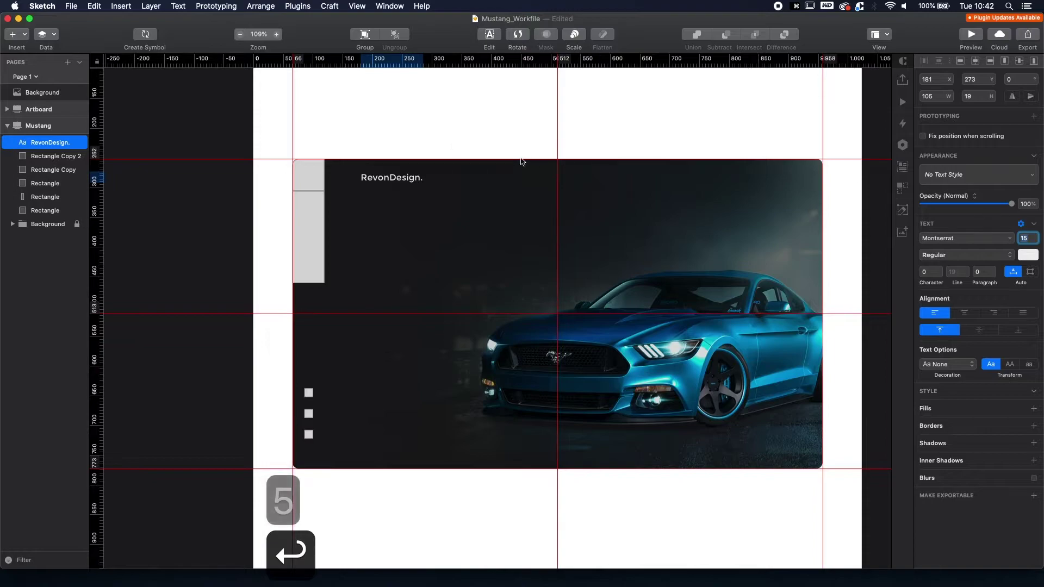
{"action": "left_click", "coordinate": [418, 136]}
Measure the "RevonDesign." text's spacing to the upper-left square and the image's top edge, and nudge it to X 180, Y 292.
{"action": "left_click", "coordinate": [392, 177]}
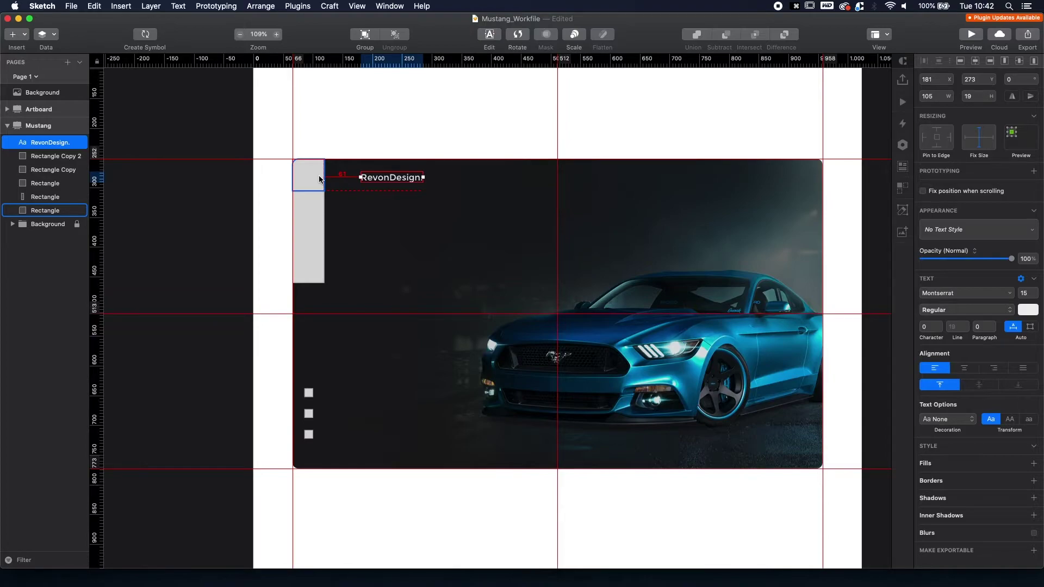
{"action": "key", "text": "alt+Left"}
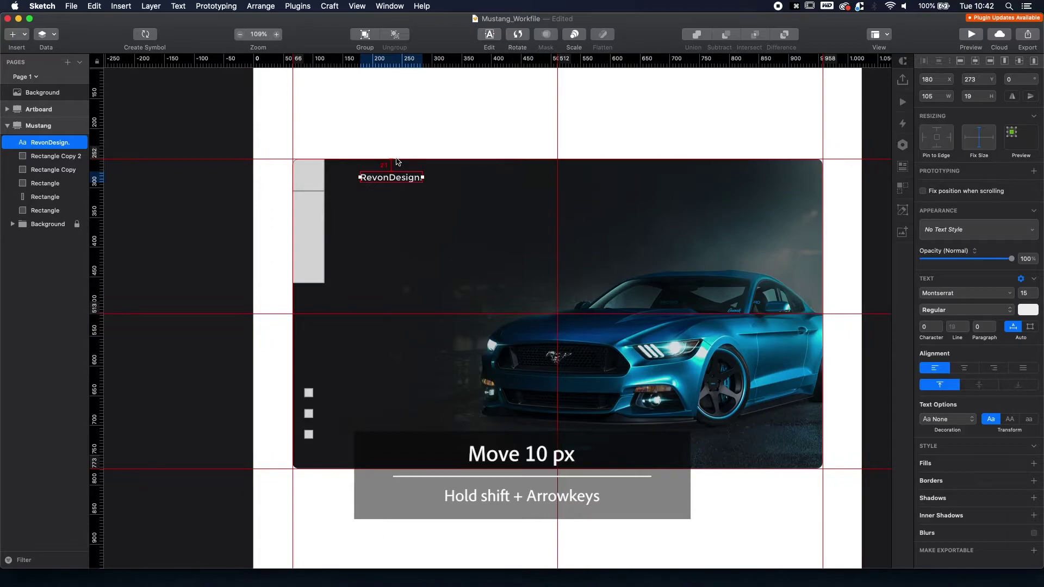
{"action": "key", "text": "alt+Up"}
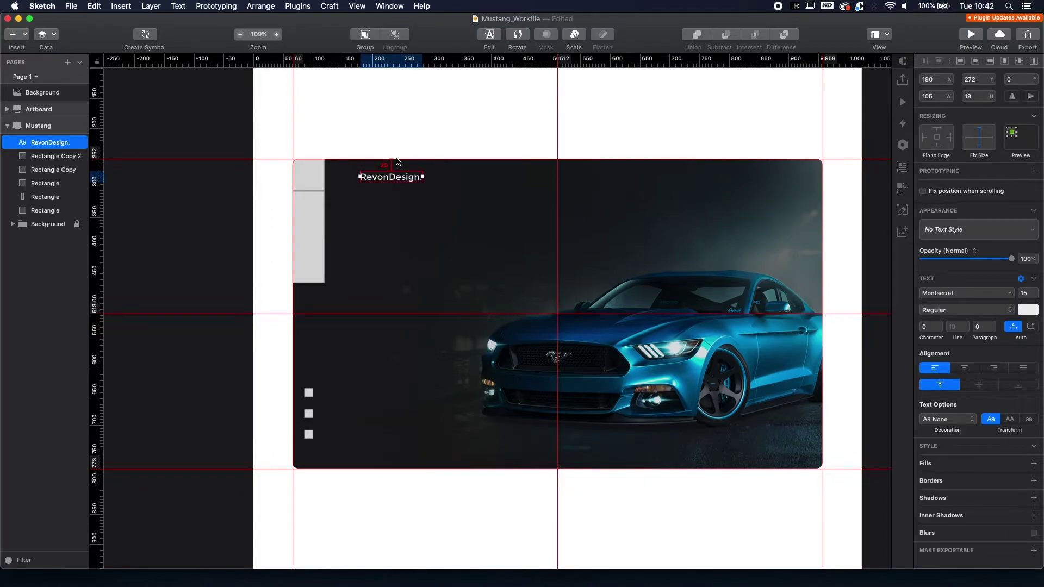
{"action": "key", "text": "alt+shift+Down"}
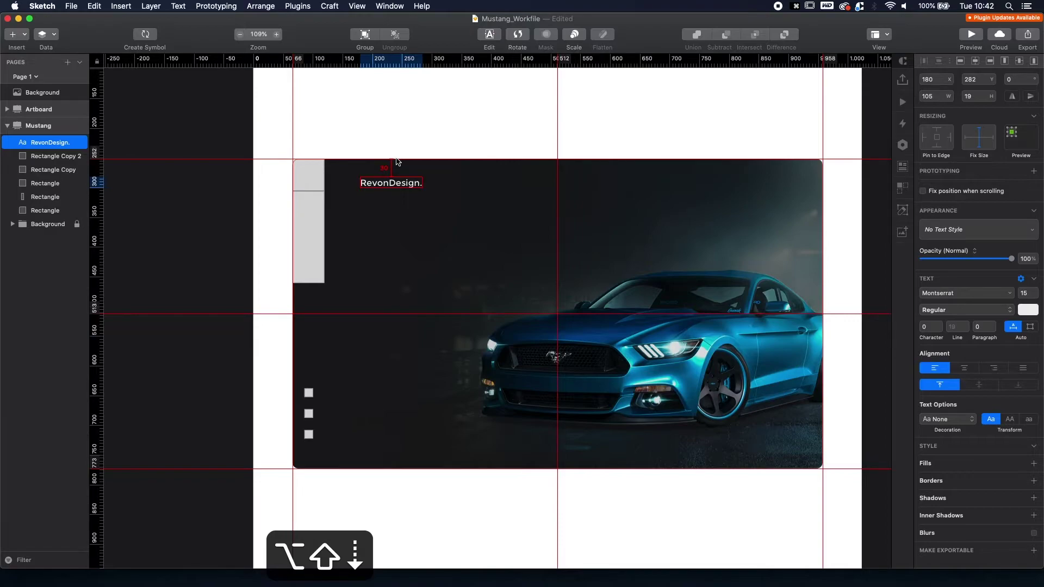
{"action": "key", "text": "alt+shift+Down"}
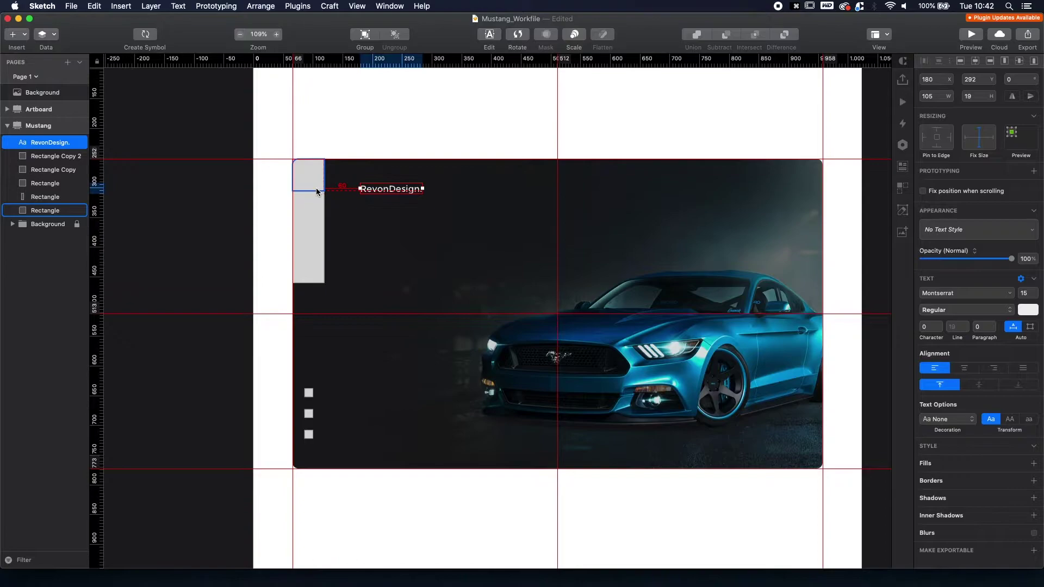
{"action": "left_click", "coordinate": [385, 122]}
Duplicate the "RevonDesign." text straight down to Y 435 and change the copy's wording to "Ford Mustang GT".
{"action": "scroll", "coordinate": [396, 193], "scroll_direction": "down", "scroll_amount": 3}
{"action": "scroll", "coordinate": [395, 192], "scroll_direction": "up", "scroll_amount": 4}
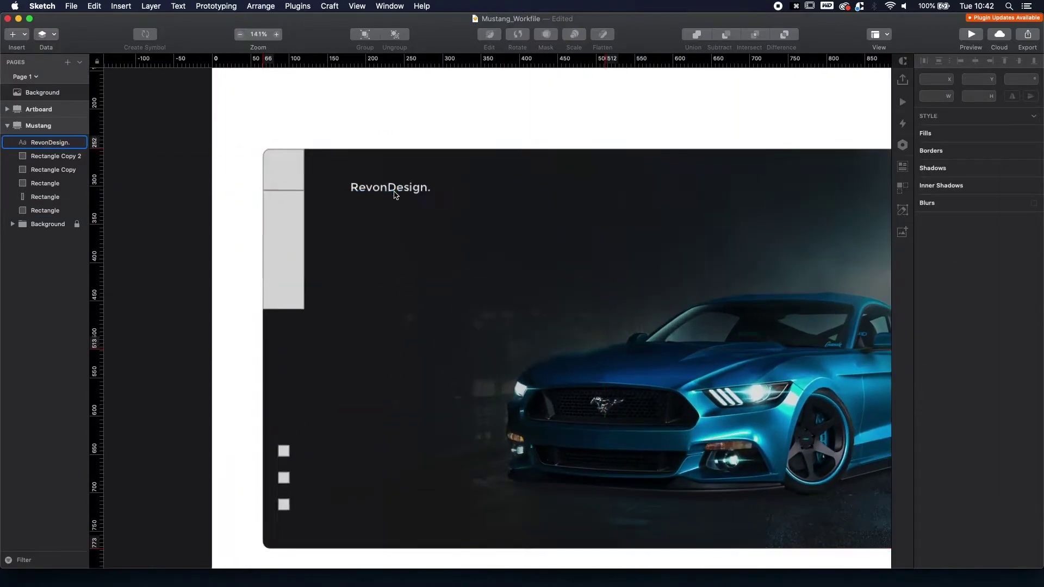
{"action": "left_click", "coordinate": [396, 193]}
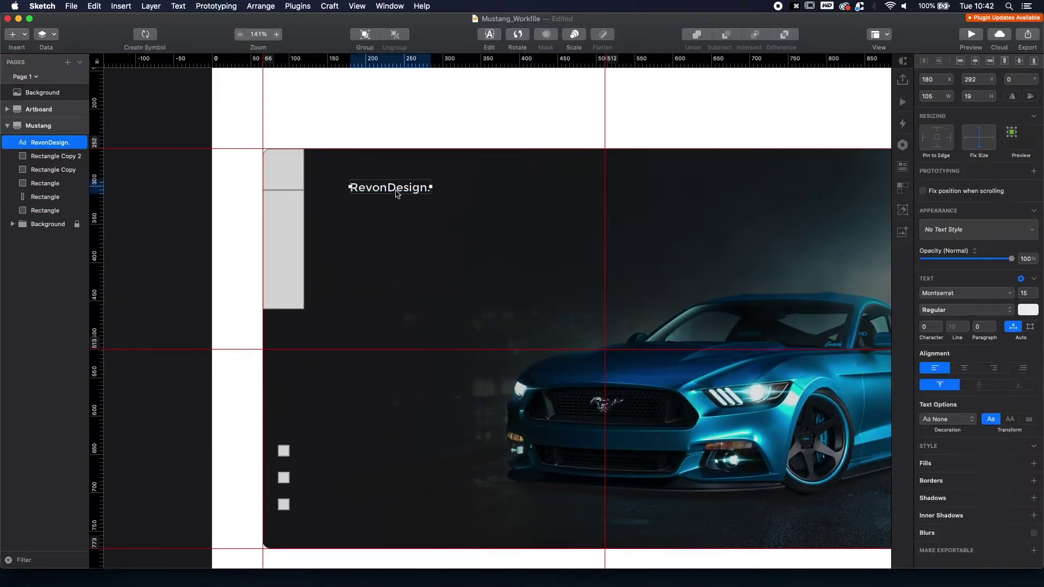
{"action": "left_click_drag", "start_coordinate": [398, 193], "coordinate": [403, 303]}
{"action": "double_click", "coordinate": [403, 299]}
{"action": "type", "text": "Mustra"}
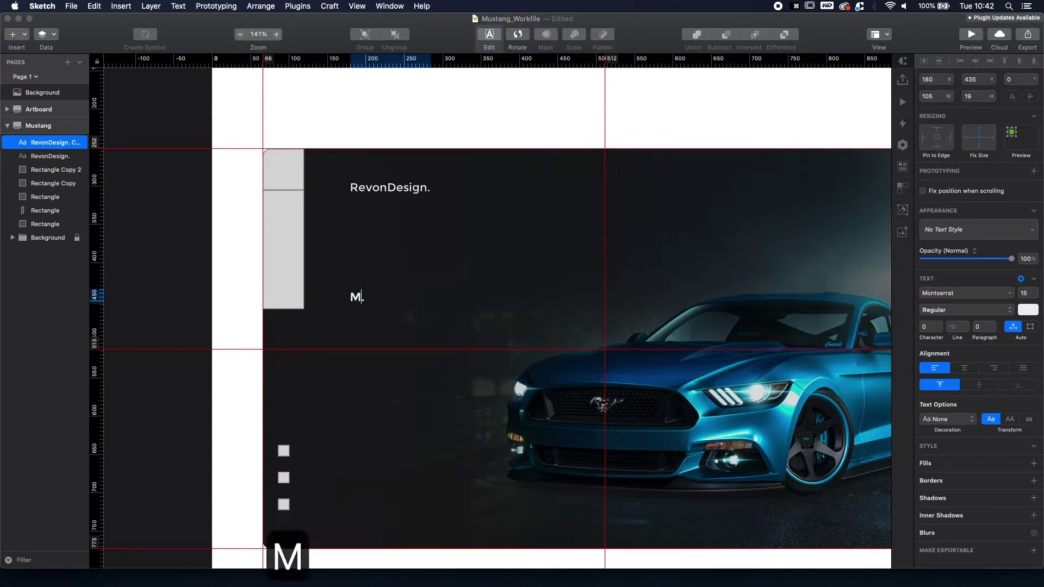
{"action": "type", "text": "ng"}
{"action": "key", "text": "BackSpace"}
{"action": "key", "text": "super+a"}
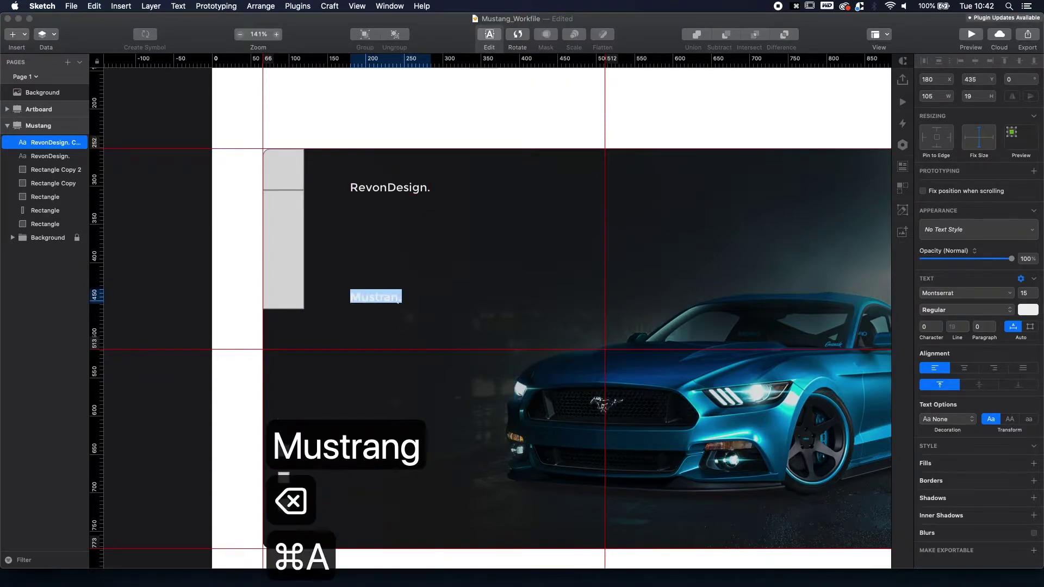
{"action": "type", "text": "Ford Musta"}
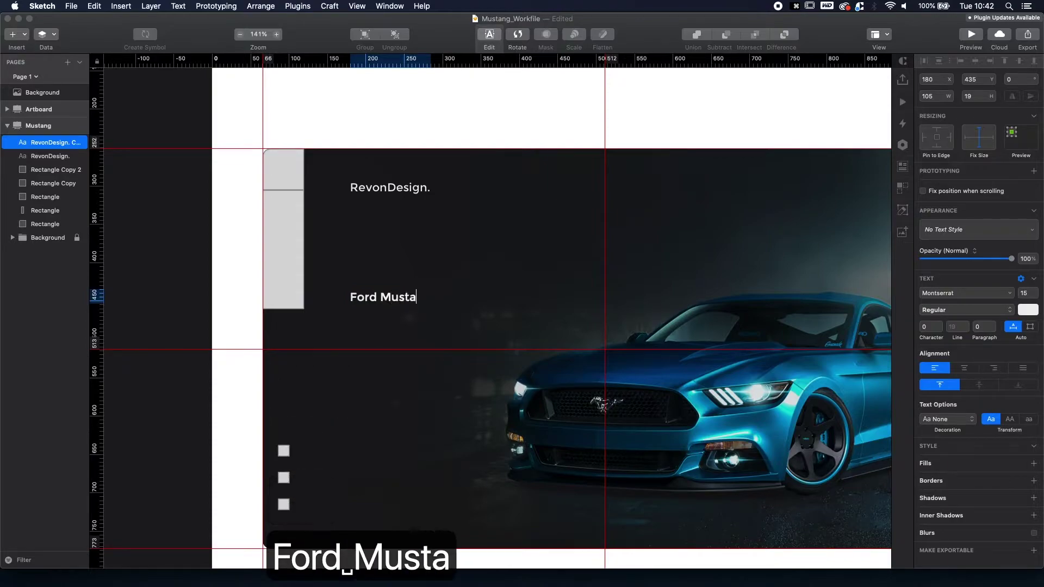
{"action": "type", "text": "ng GT"}
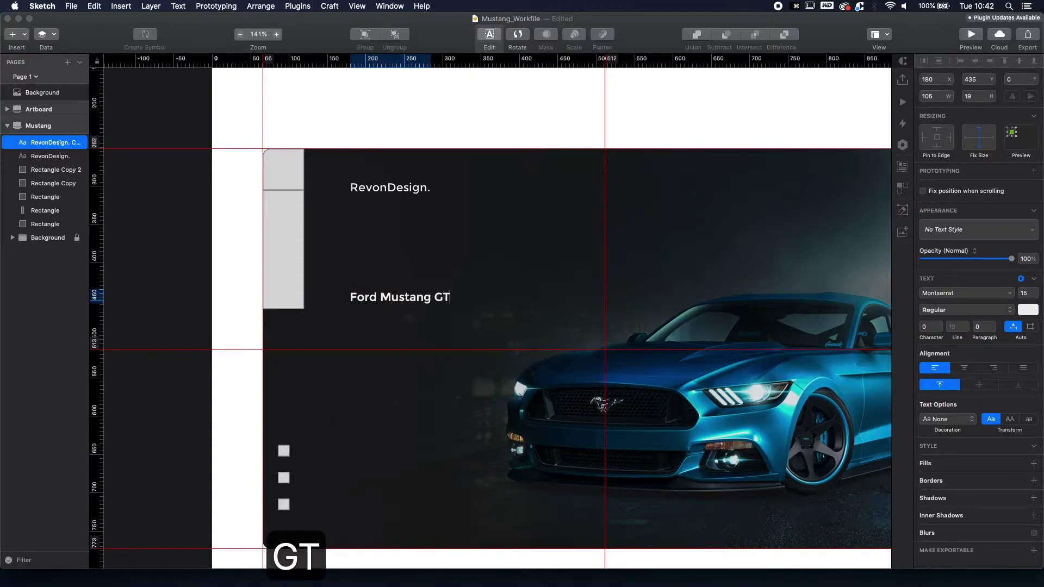
Set the "Ford Mustang GT" text to size 9 in Bold.
{"action": "key", "text": "super+a"}
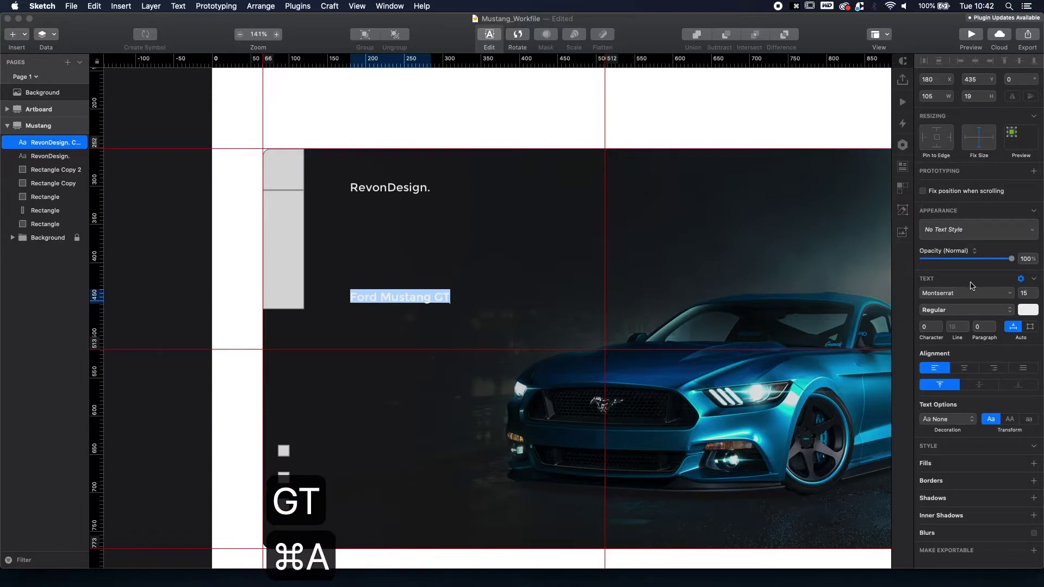
{"action": "left_click", "coordinate": [1027, 294]}
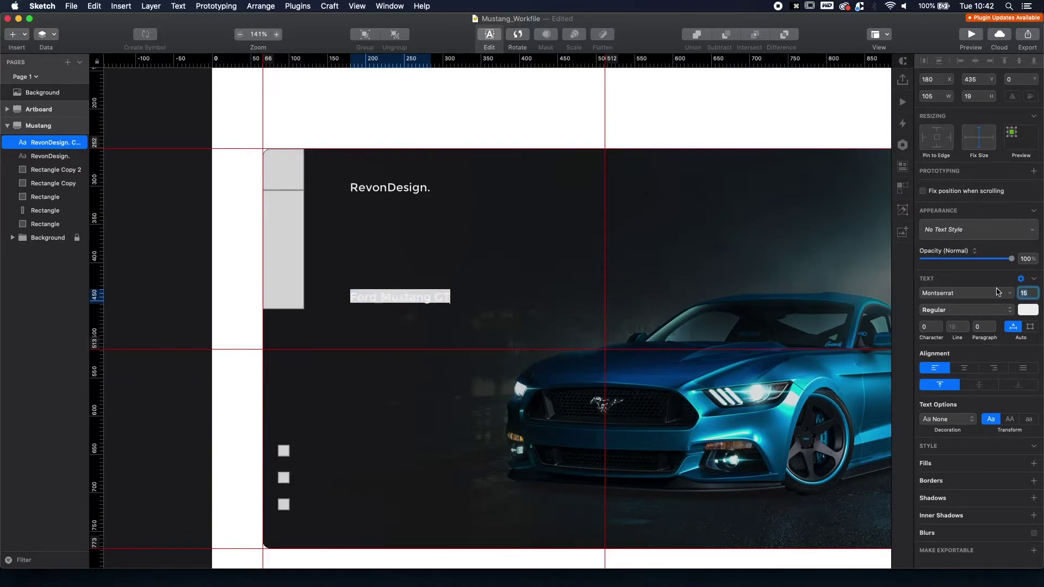
{"action": "type", "text": "9"}
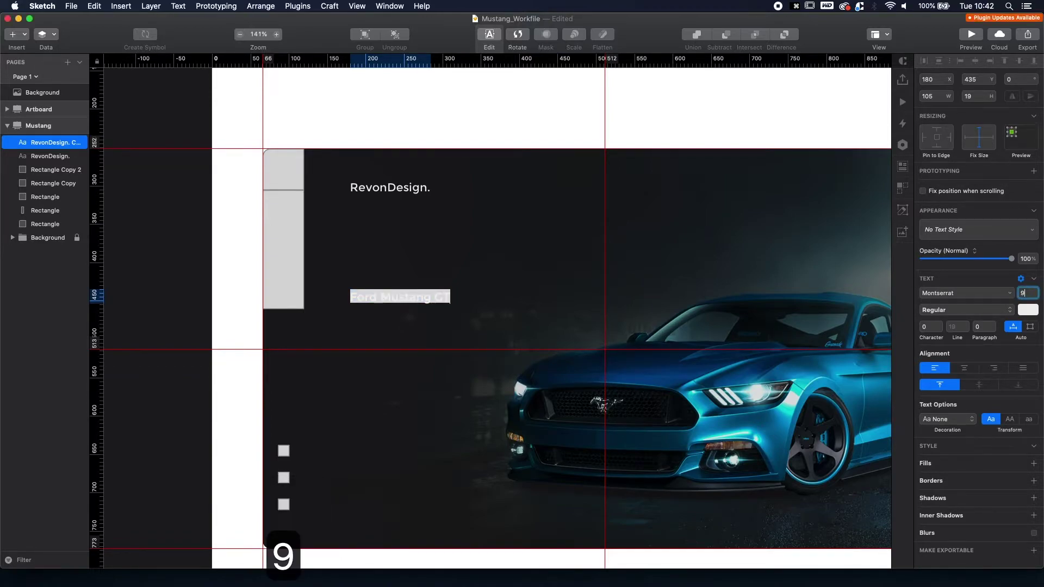
{"action": "key", "text": "Return"}
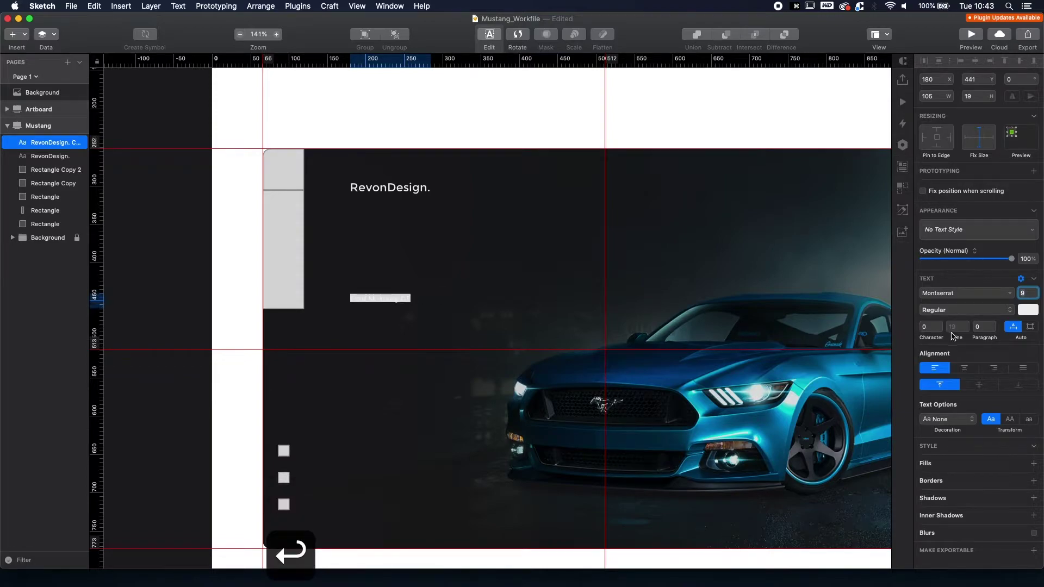
{"action": "left_click", "coordinate": [955, 310]}
{"action": "left_click", "coordinate": [952, 323]}
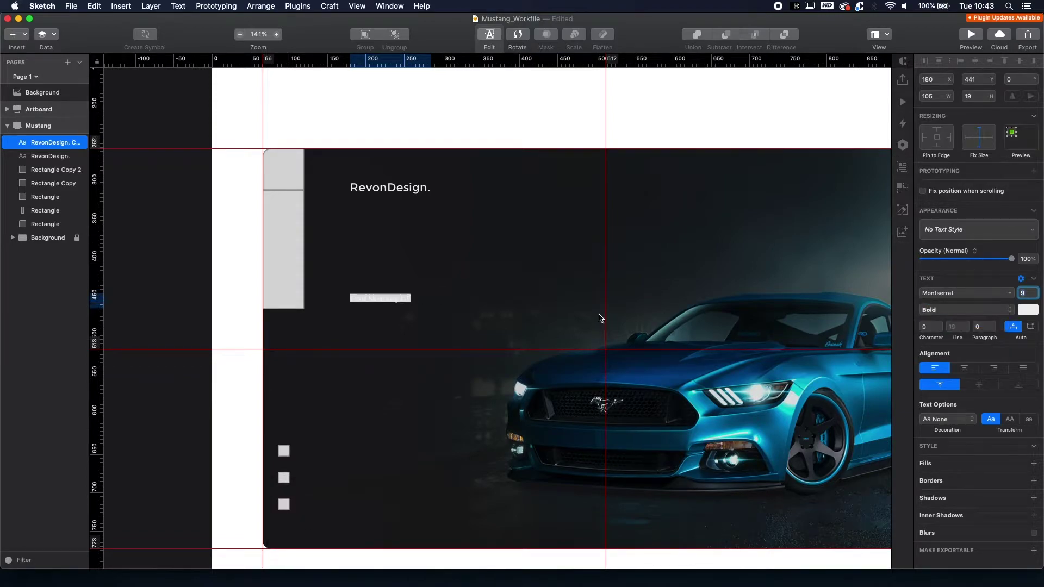
{"action": "key", "text": "Escape"}
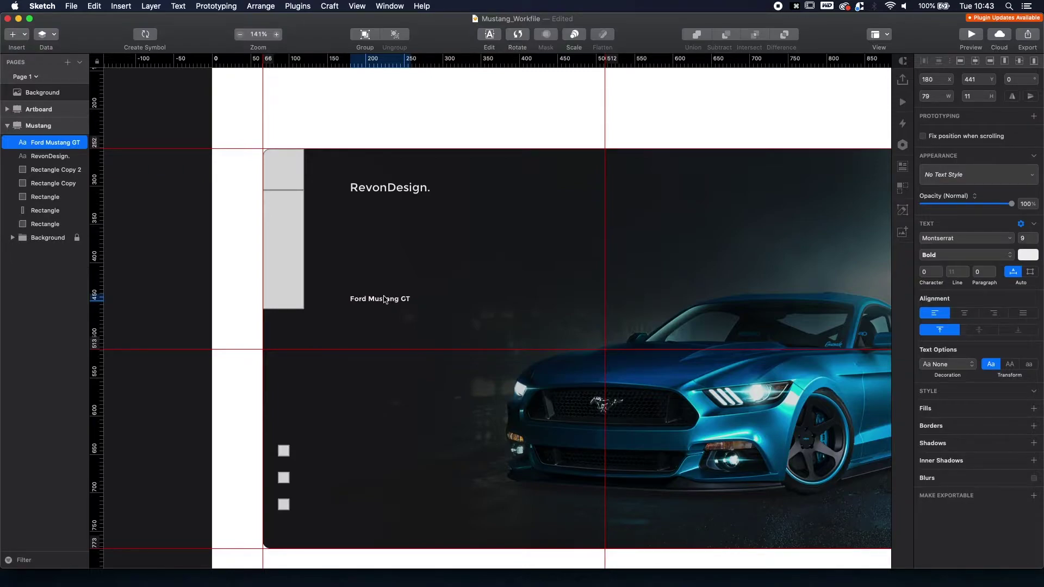
Duplicate the "Ford Mustang GT" text directly beneath the original and nudge the copy up to Y 446.
{"action": "mouse_move", "coordinate": [384, 300]}
{"action": "left_mouse_down"}
{"action": "mouse_move", "coordinate": [383, 289]}
{"action": "mouse_move", "coordinate": [389, 305]}
{"action": "left_mouse_up"}
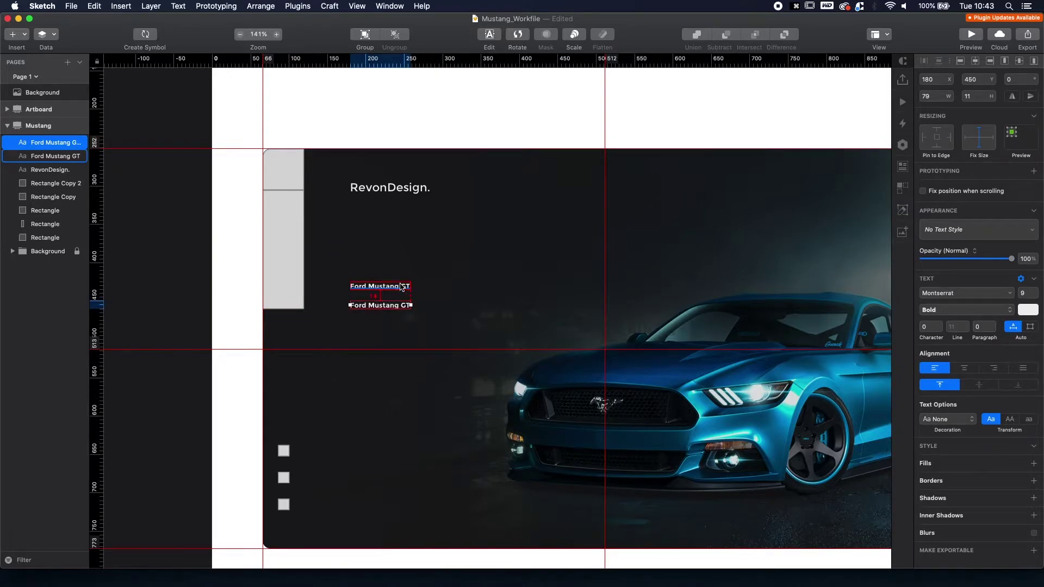
{"action": "key", "text": "alt+Up"}
{"action": "key", "text": "alt+Up"}
{"action": "key", "text": "alt+Up"}
{"action": "key", "text": "alt+Up"}
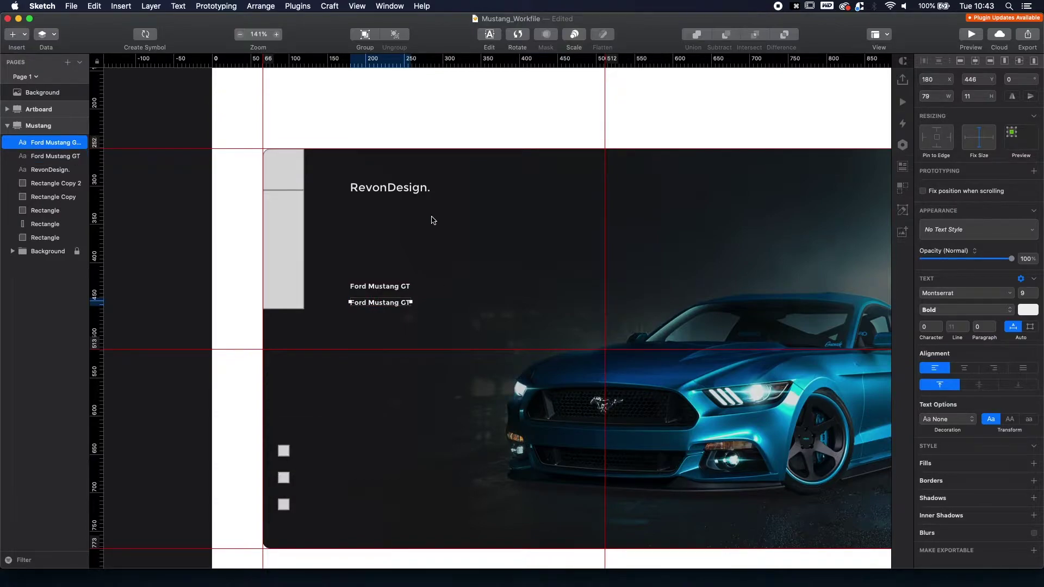
Replace the lower "Ford Mustang GT" copy's wording with "BUILT TO BE LEGENDARY".
{"action": "double_click", "coordinate": [386, 303]}
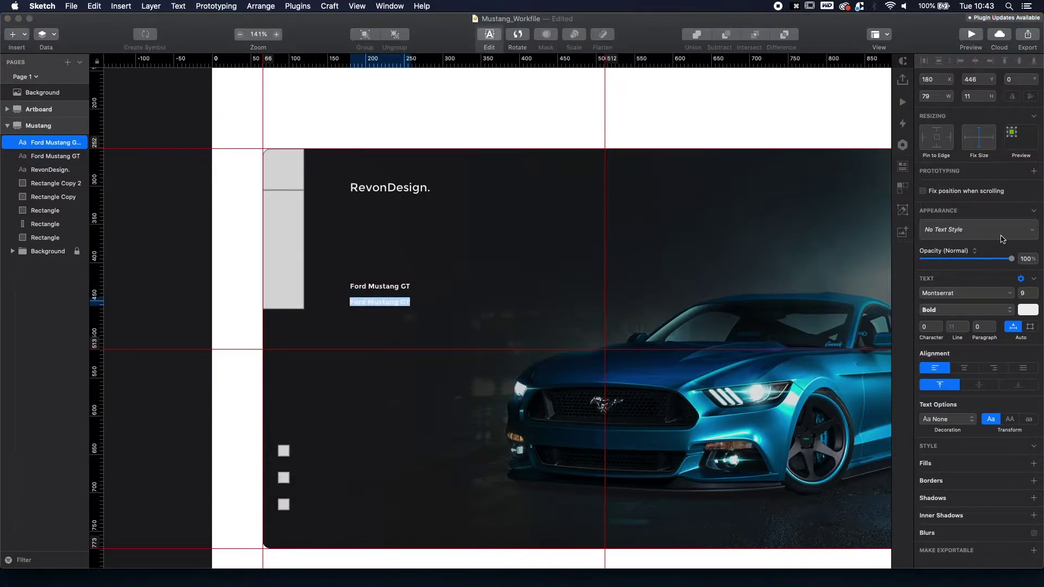
{"action": "type", "text": "BU"}
{"action": "type", "text": ":T T"}
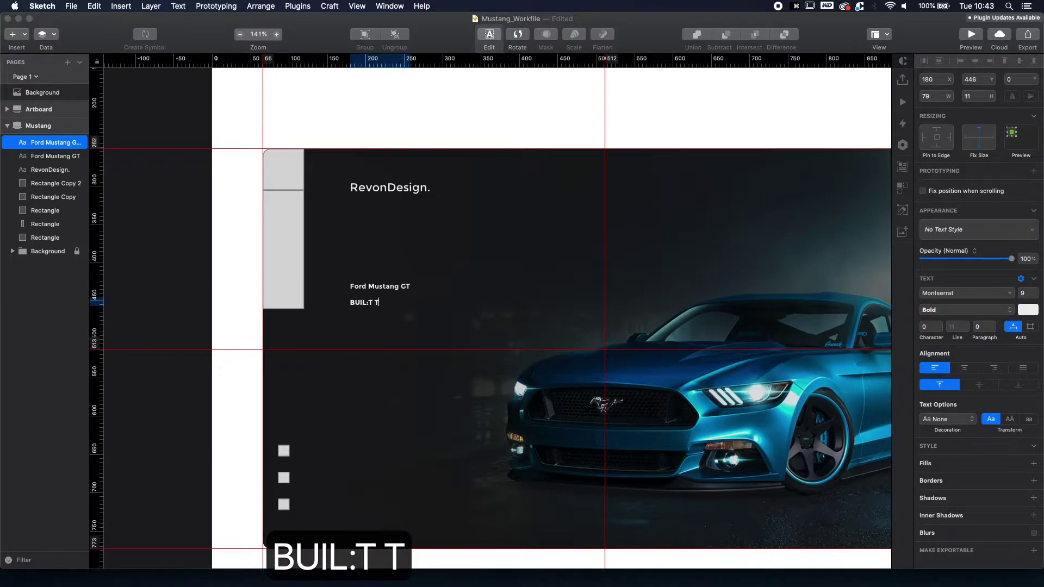
{"action": "key", "text": "BackSpace"}
{"action": "key", "text": "BackSpace"}
{"action": "key", "text": "BackSpace"}
{"action": "key", "text": "BackSpace"}
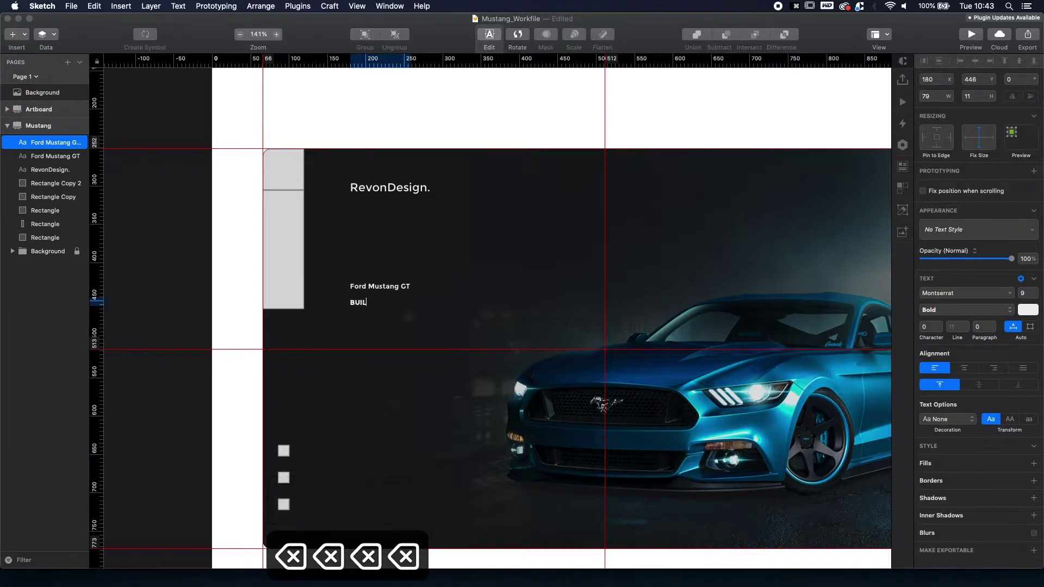
{"action": "type", "text": "T TO"}
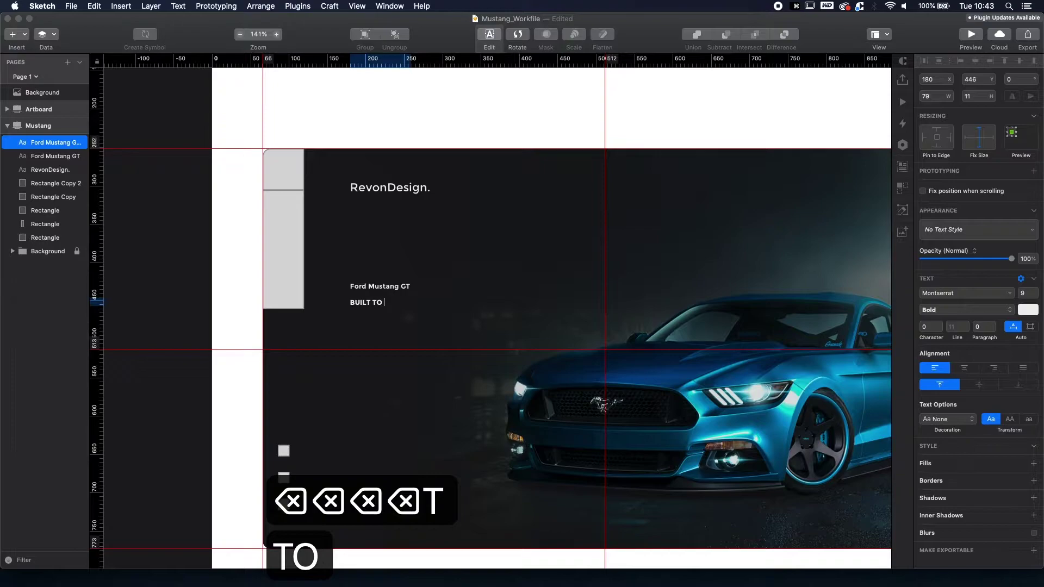
{"action": "type", "text": " BE LEGENDARY"}
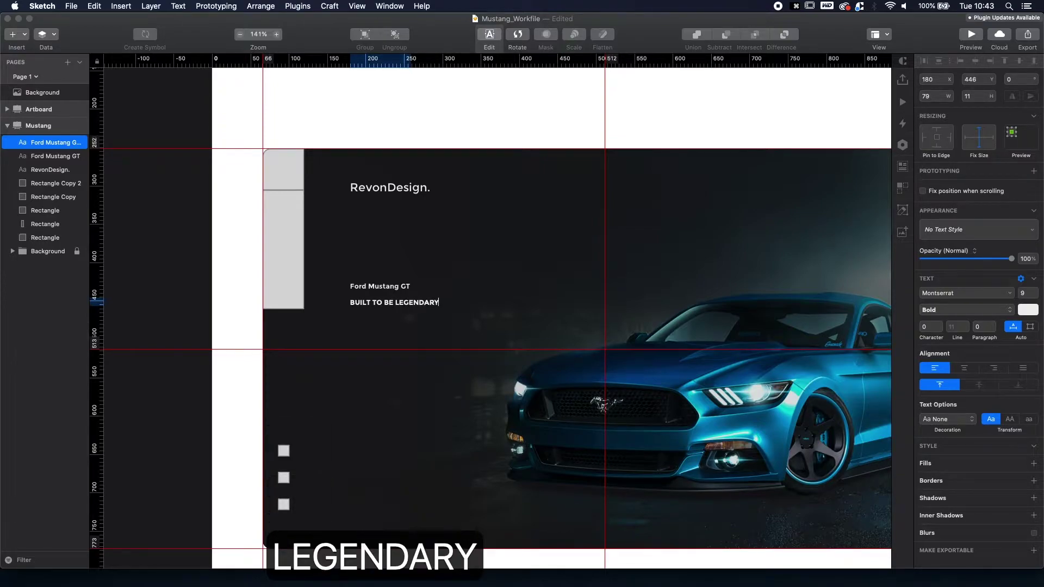
Set the "BUILT TO BE LEGENDARY" headline to size 27 with the uppercase transform.
{"action": "key", "text": "super+a"}
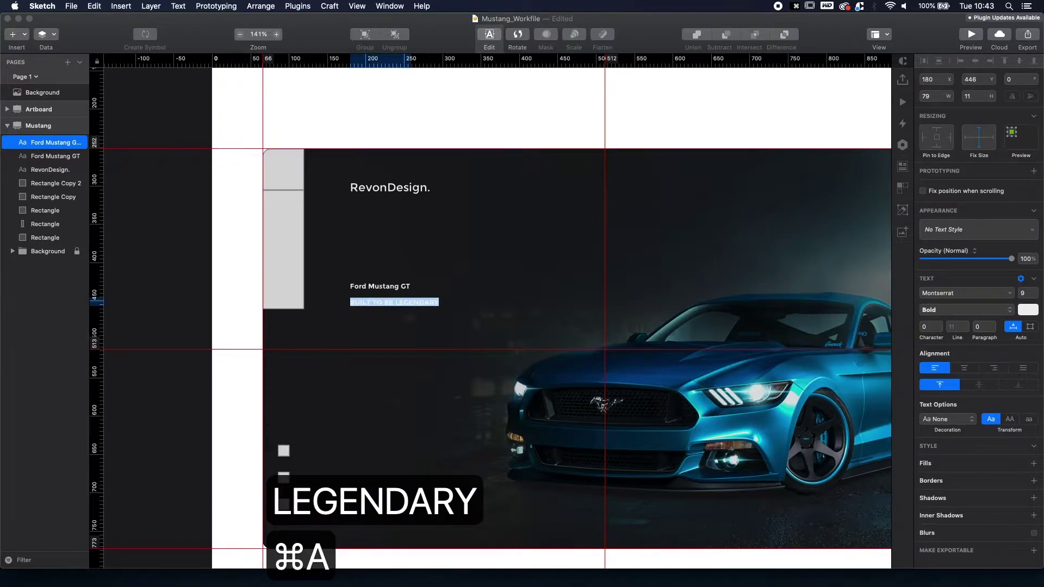
{"action": "left_click", "coordinate": [1027, 293]}
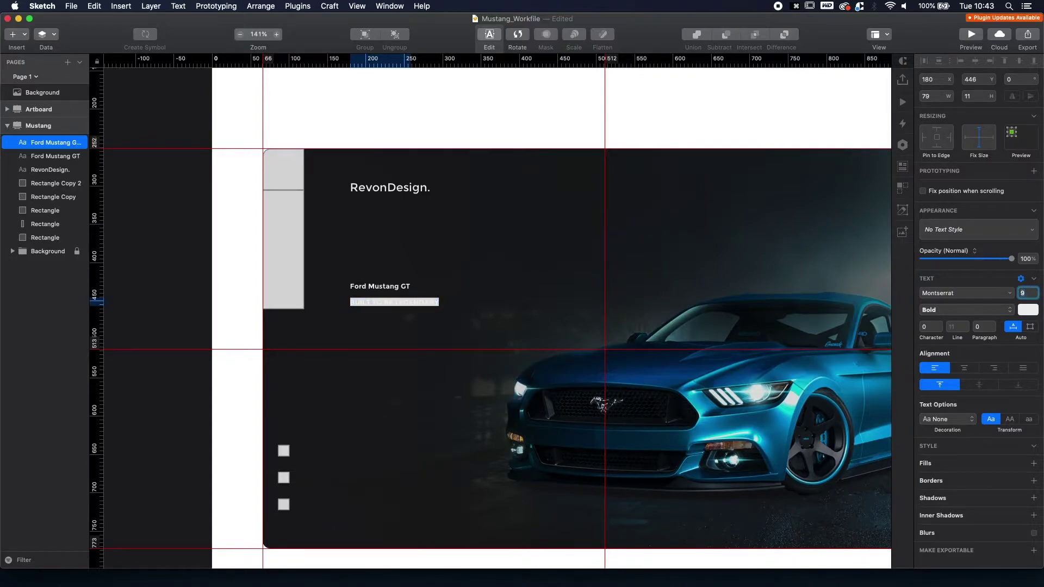
{"action": "type", "text": "27"}
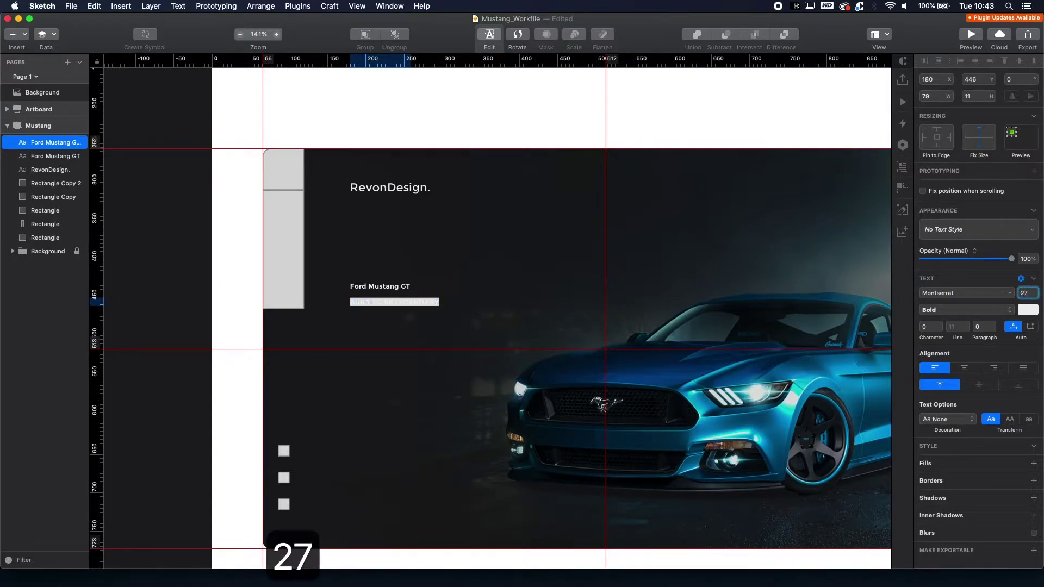
{"action": "key", "text": "Return"}
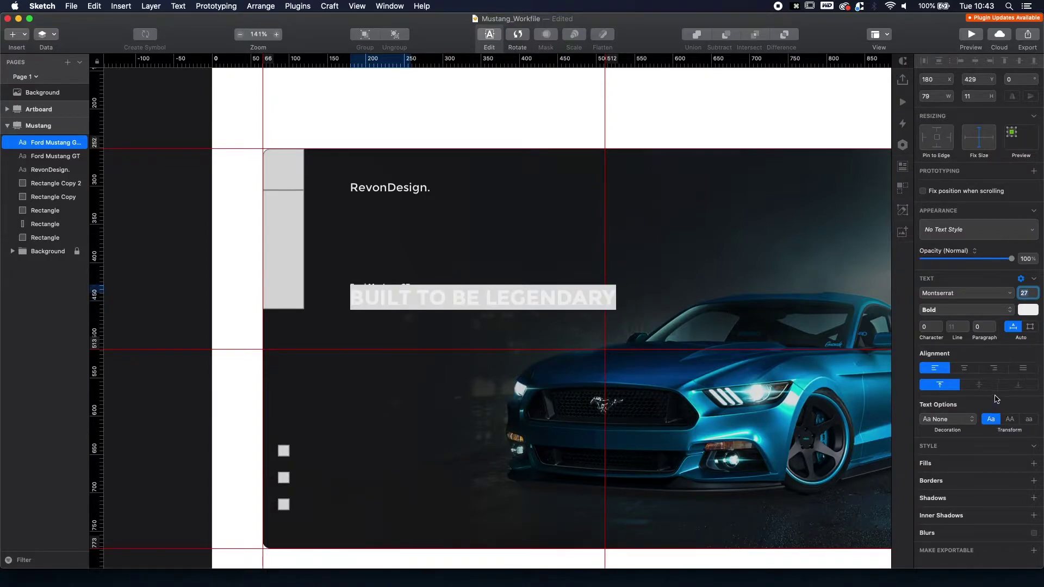
{"action": "left_click", "coordinate": [1010, 420]}
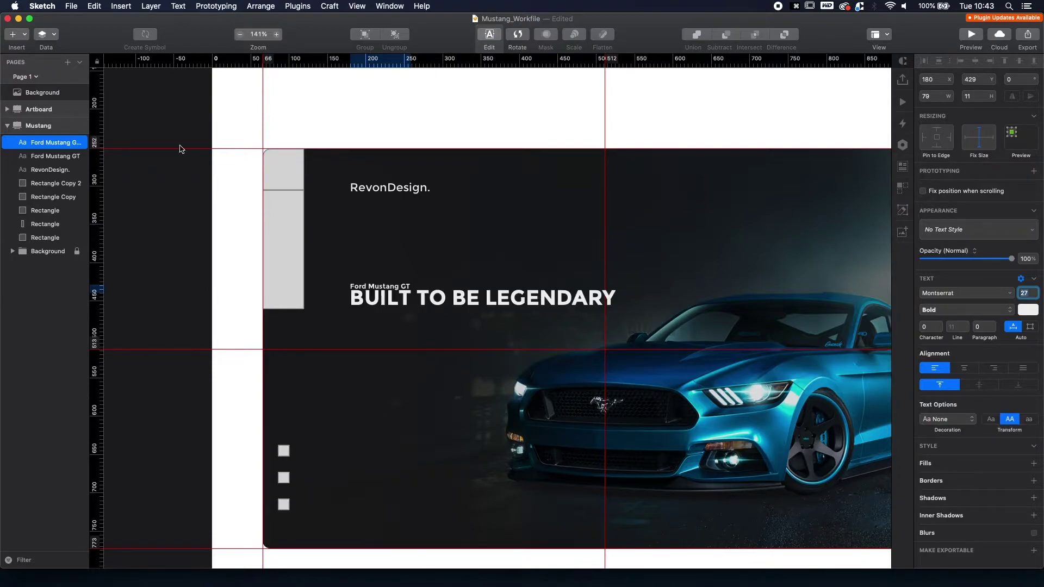
{"action": "left_click", "coordinate": [168, 91]}
{"action": "left_click", "coordinate": [153, 97]}
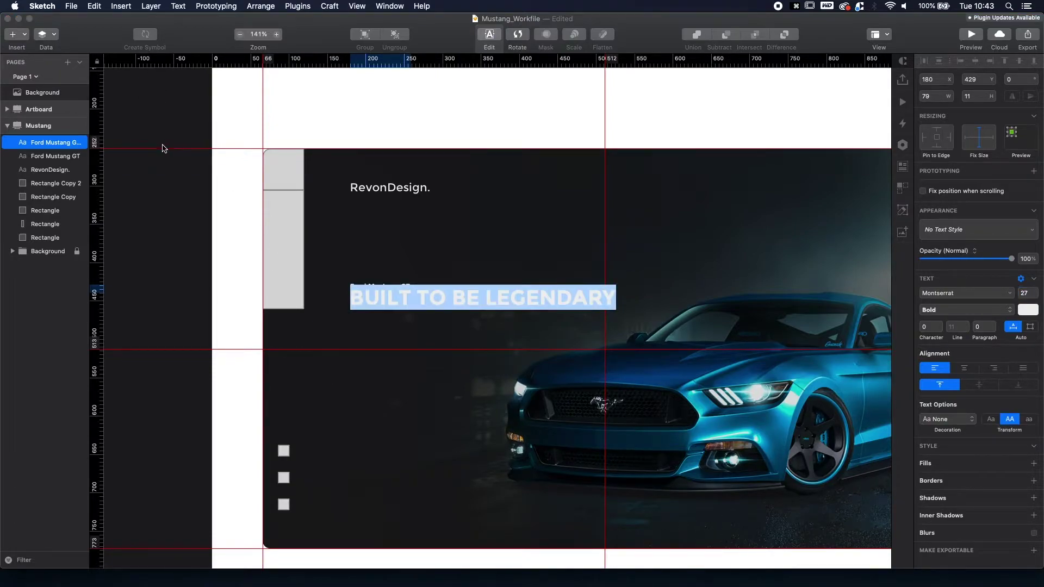
{"action": "key", "text": "Escape"}
Move the "BUILT TO BE LEGENDARY" headline down to Y 446, leaving a 10 px gap beneath "Ford Mustang GT".
{"action": "left_click", "coordinate": [400, 303]}
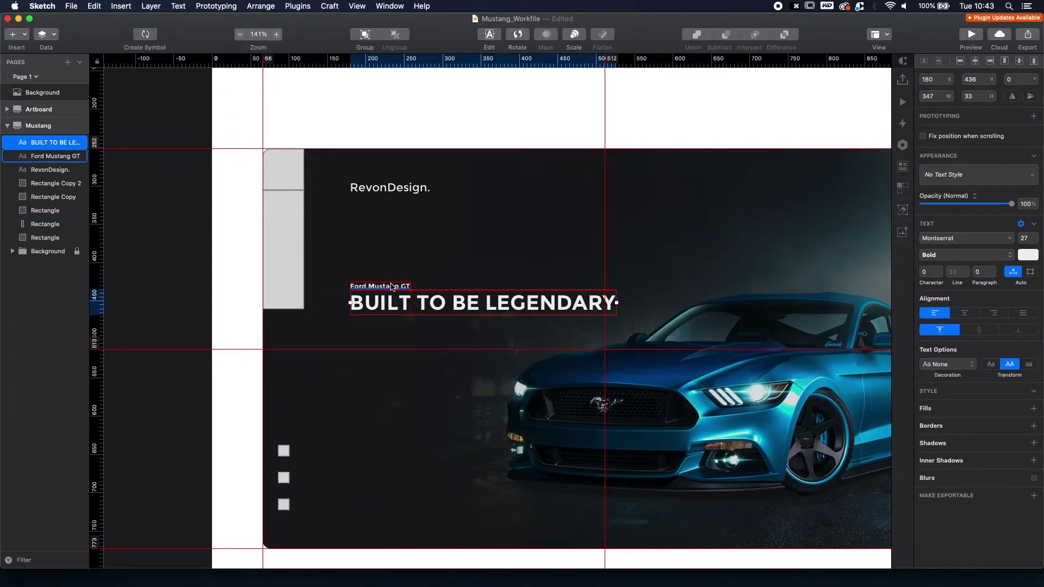
{"action": "key", "text": "alt+shift+Down"}
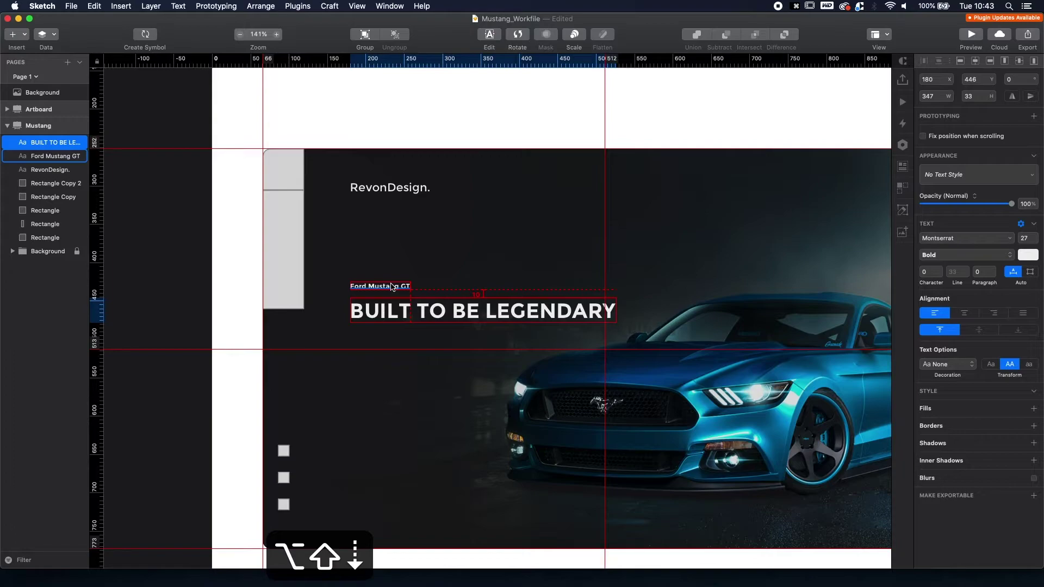
{"action": "left_click", "coordinate": [242, 318]}
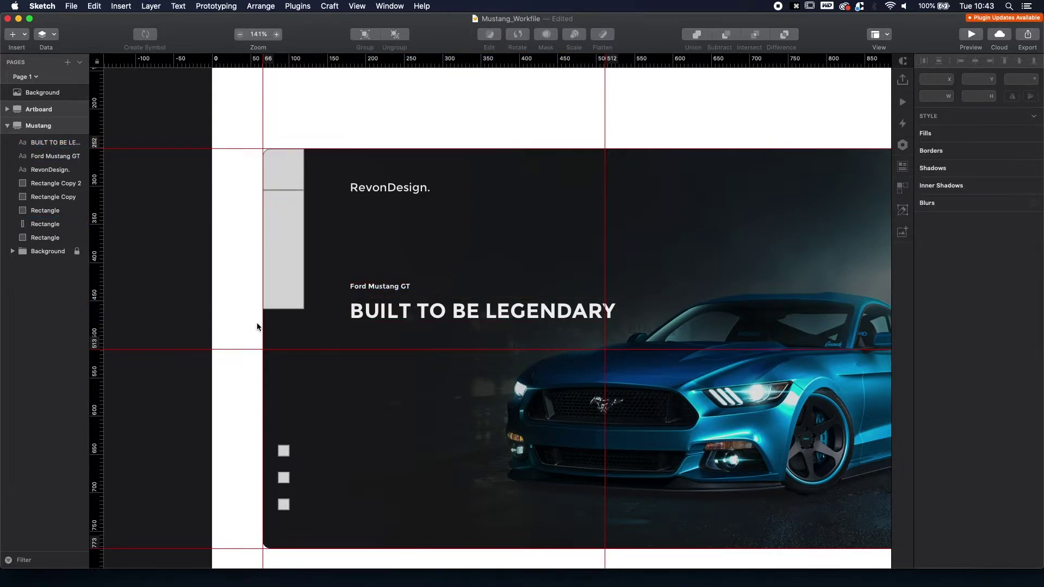
Duplicate the "BUILT TO BE LEGENDARY" headline beneath itself at X 180 and replace the copy's wording with "Body".
{"action": "left_click", "coordinate": [384, 314]}
{"action": "left_click_drag", "start_coordinate": [384, 314], "coordinate": [388, 345]}
{"action": "double_click", "coordinate": [389, 345]}
{"action": "key", "text": "super+a"}
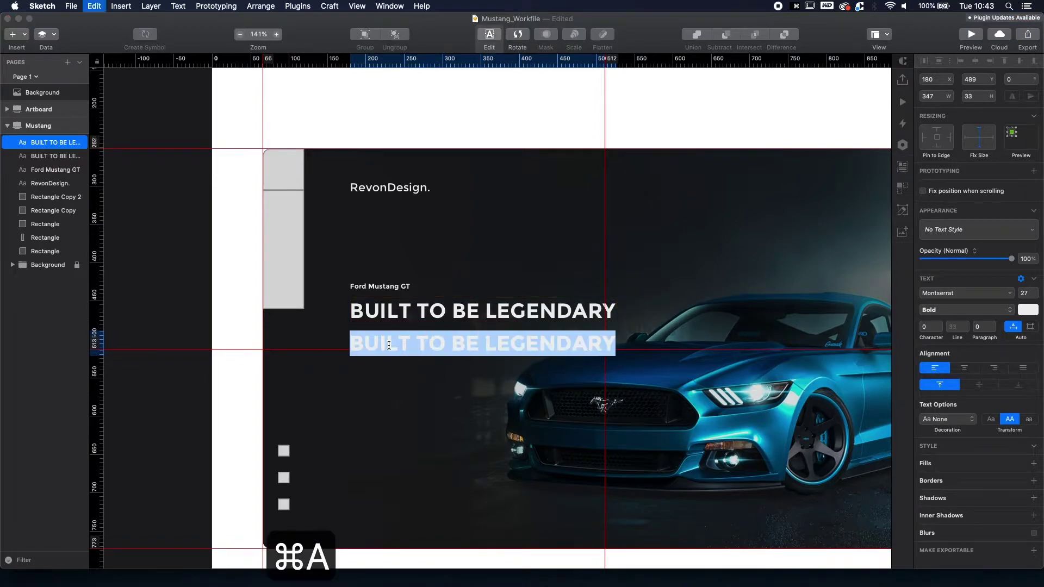
{"action": "type", "text": "Body"}
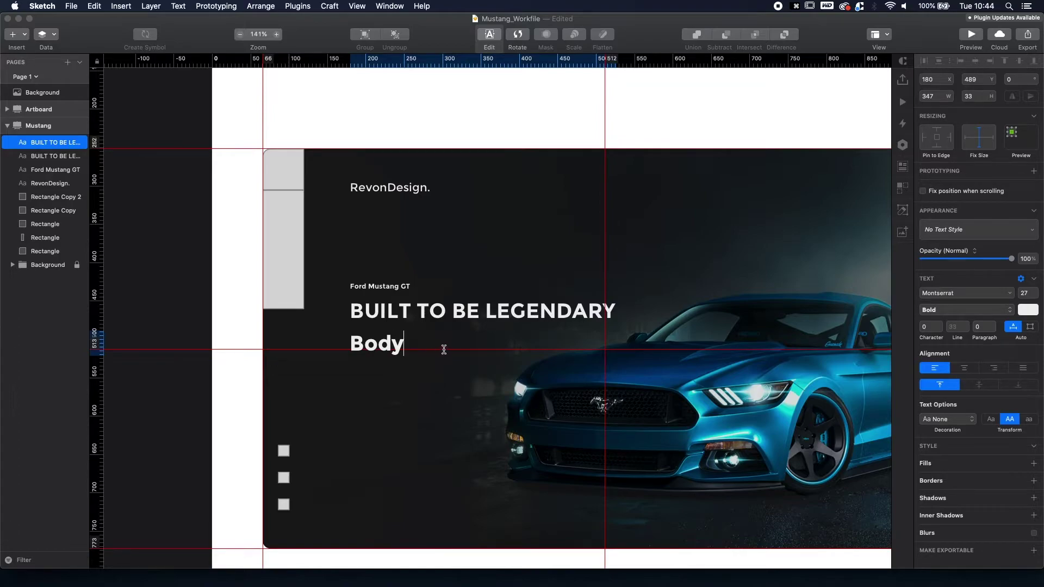
Set the "Body" text to size 7 with Regular weight and no case transform.
{"action": "key", "text": "super+a"}
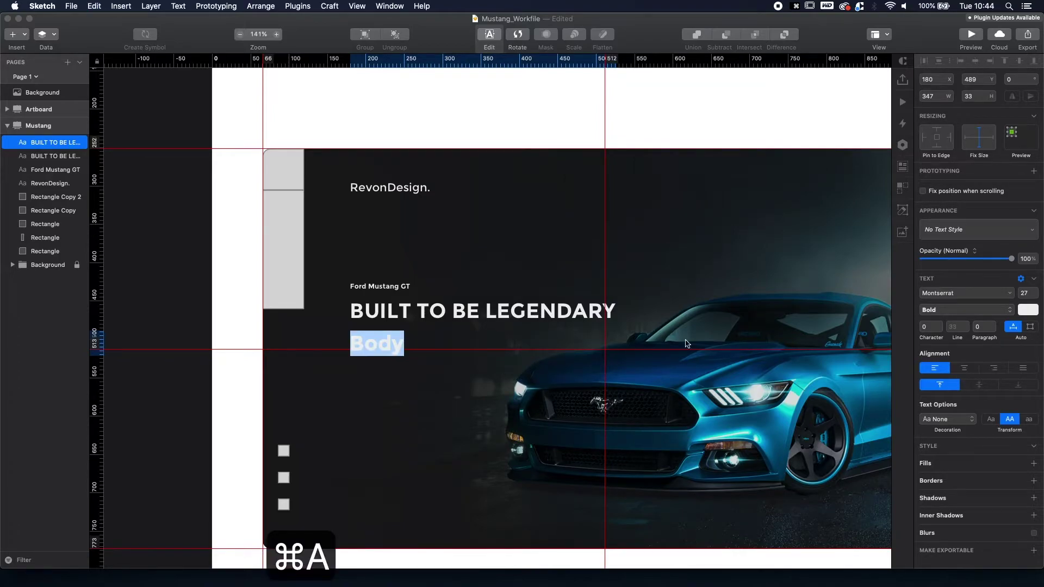
{"action": "left_click", "coordinate": [1024, 294]}
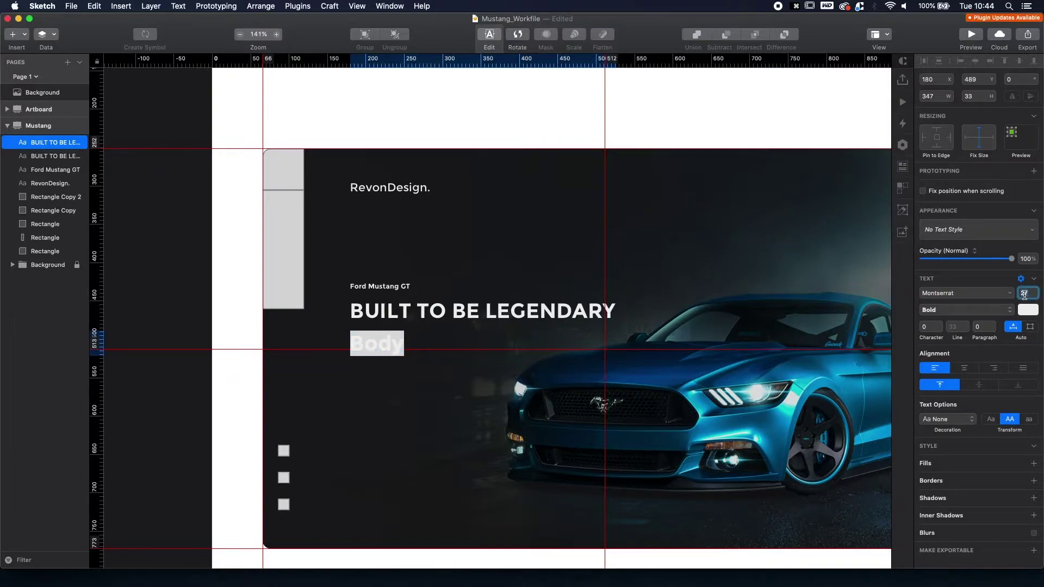
{"action": "type", "text": "7"}
{"action": "key", "text": "Return"}
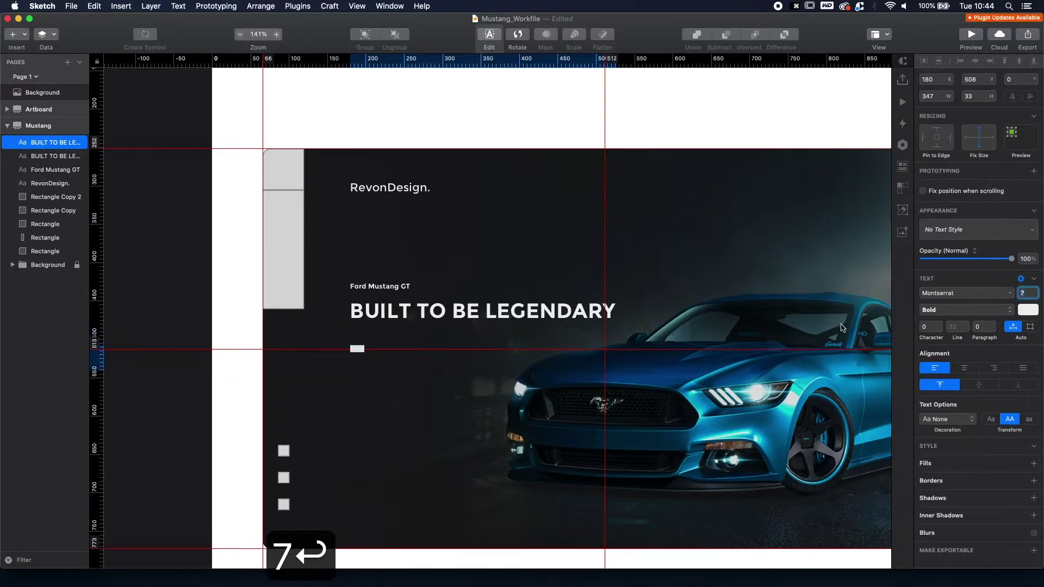
{"action": "left_click", "coordinate": [953, 310]}
{"action": "left_click", "coordinate": [946, 301]}
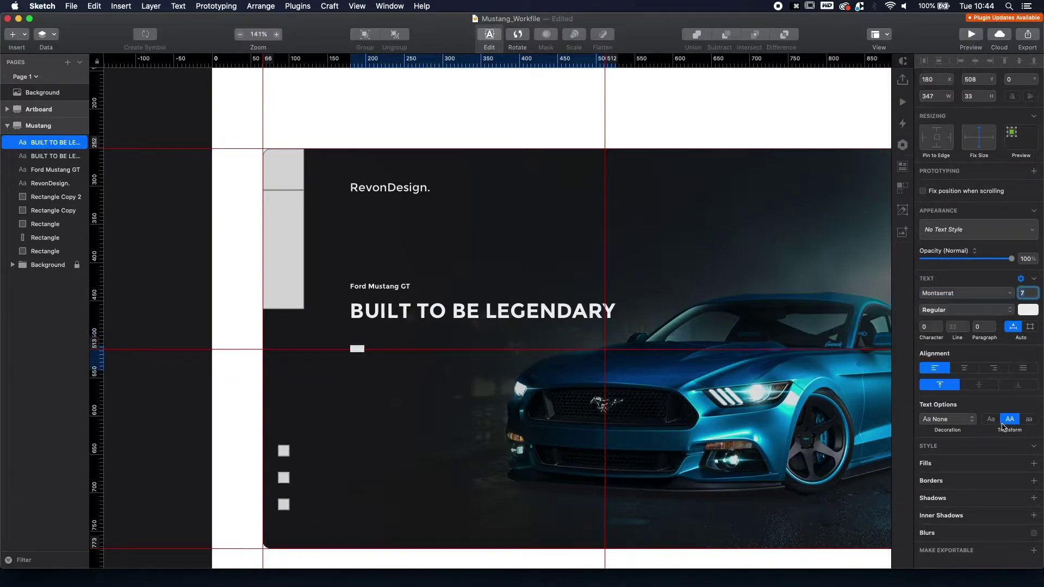
{"action": "left_click", "coordinate": [991, 419]}
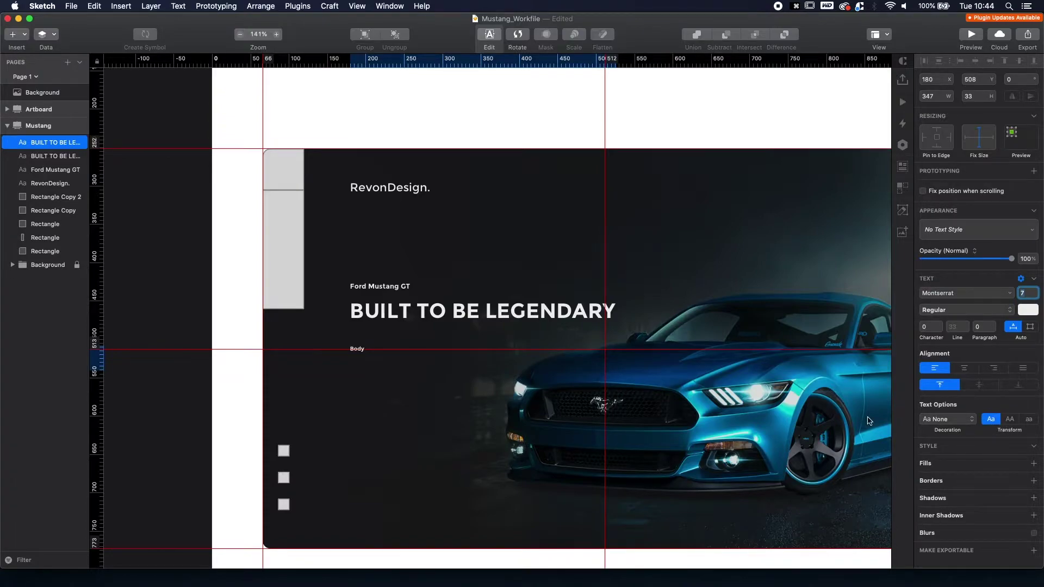
{"action": "key", "text": "super+Tab"}
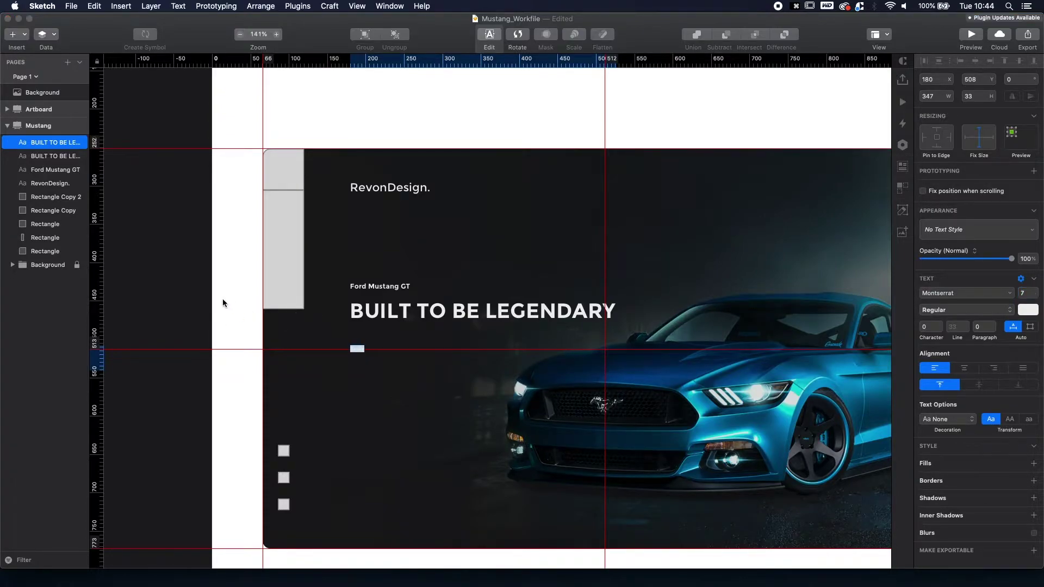
{"action": "left_click", "coordinate": [148, 250]}
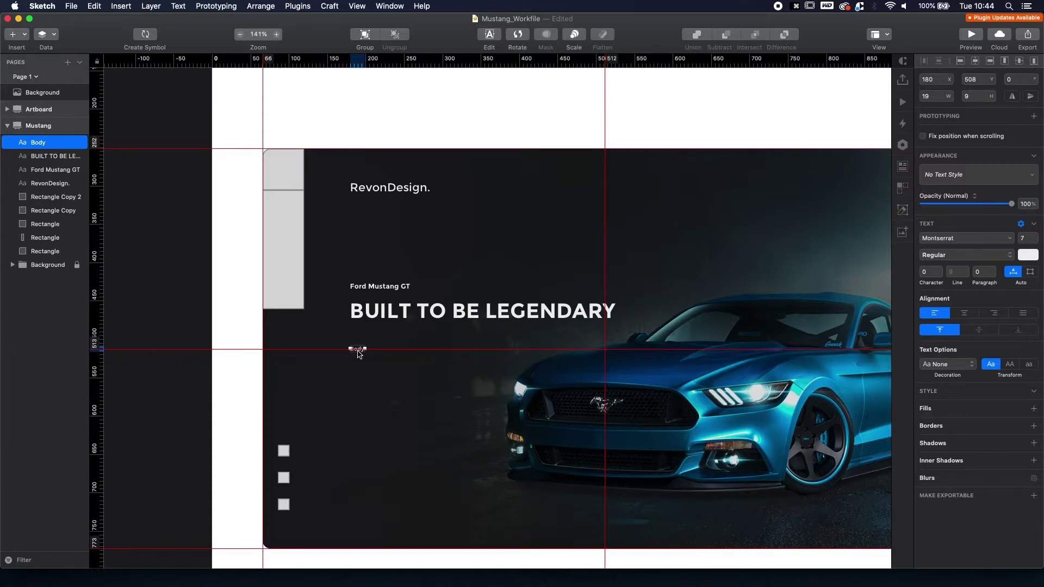
Shift the "Body" text right to X 201 and draw a vertical line about 72 px long at X 180 beneath the headline.
{"action": "left_click", "coordinate": [357, 351]}
{"action": "left_click_drag", "start_coordinate": [357, 351], "coordinate": [373, 350]}
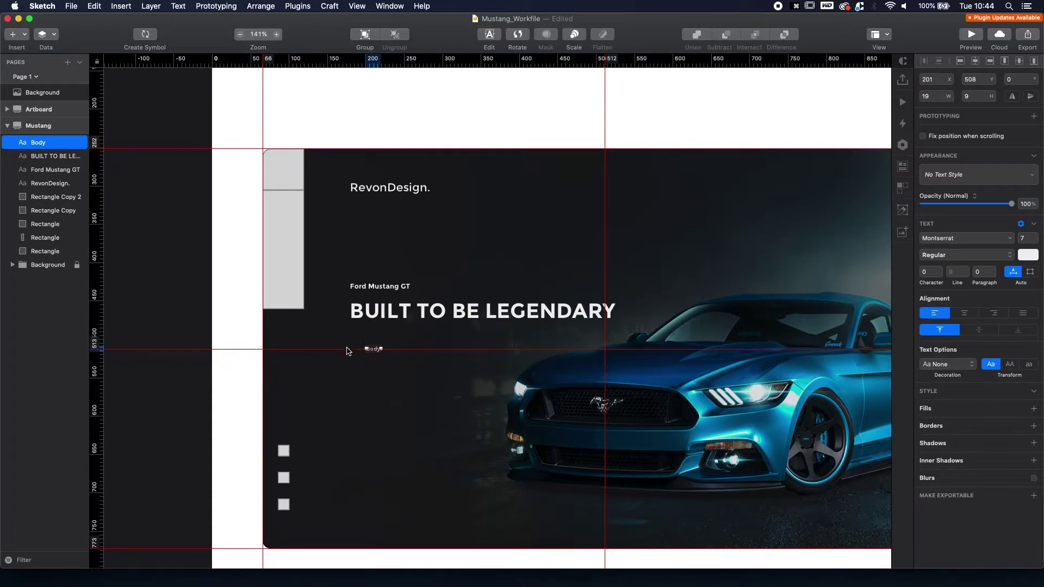
{"action": "key", "text": "l"}
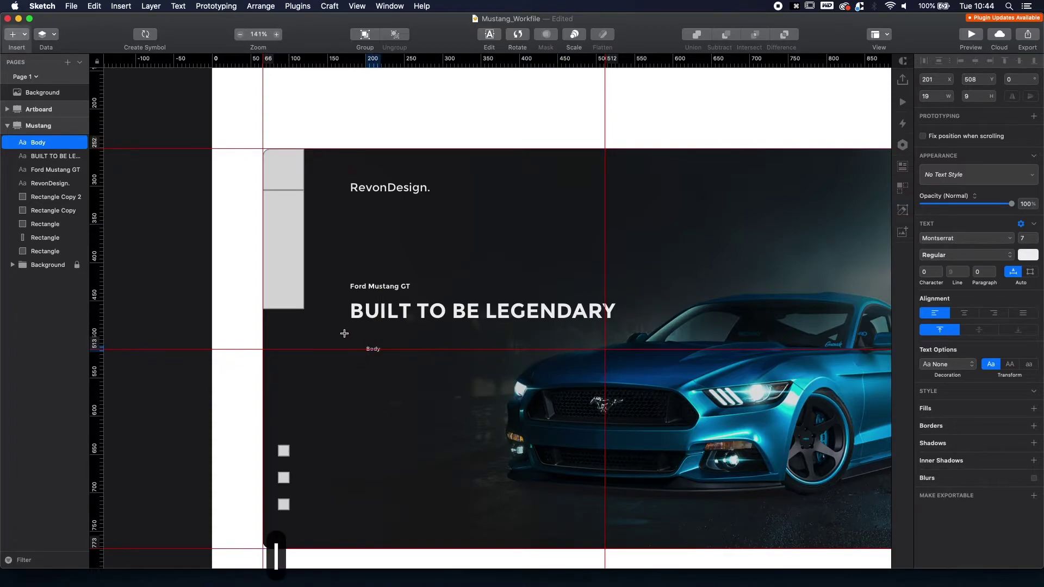
{"action": "left_click_drag", "start_coordinate": [351, 333], "coordinate": [353, 387]}
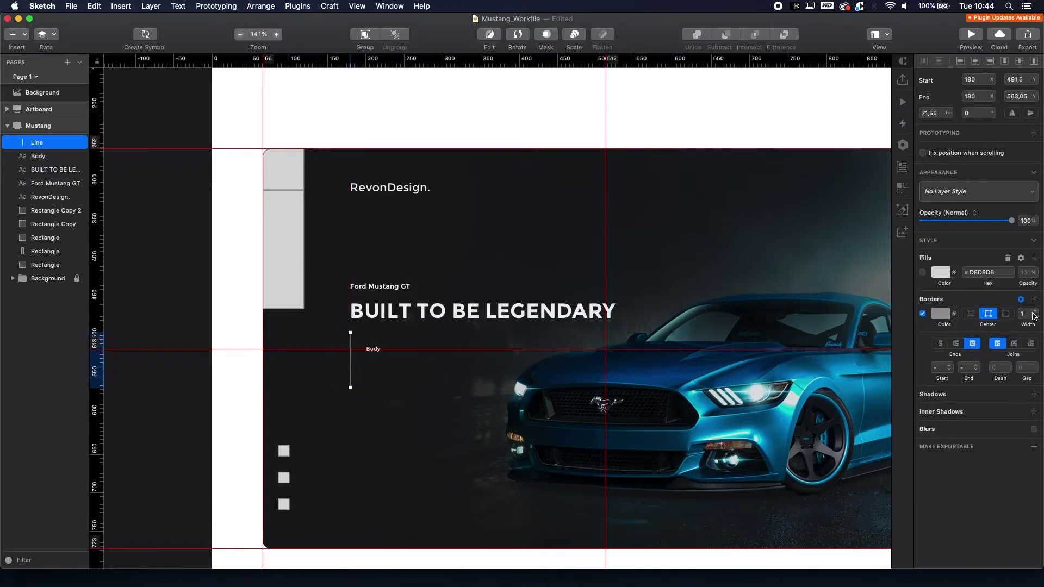
Set the vertical line's border width to 2 and give it rounded ends.
{"action": "left_click", "coordinate": [1034, 312]}
{"action": "left_click", "coordinate": [955, 344]}
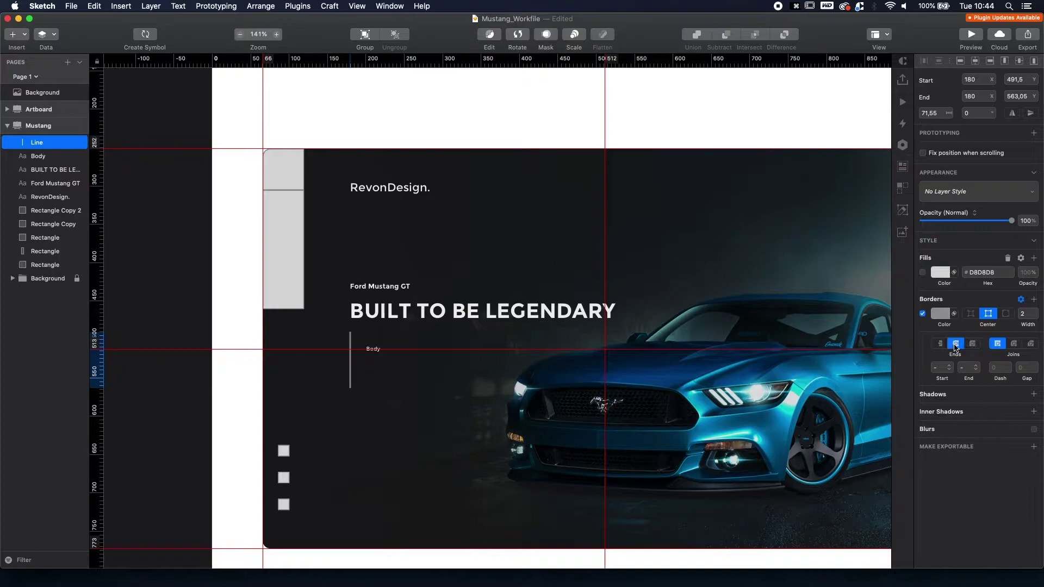
{"action": "left_click", "coordinate": [214, 310]}
Move the "Body" text up to Y 491, level with the upper end of the vertical line.
{"action": "left_click", "coordinate": [373, 338]}
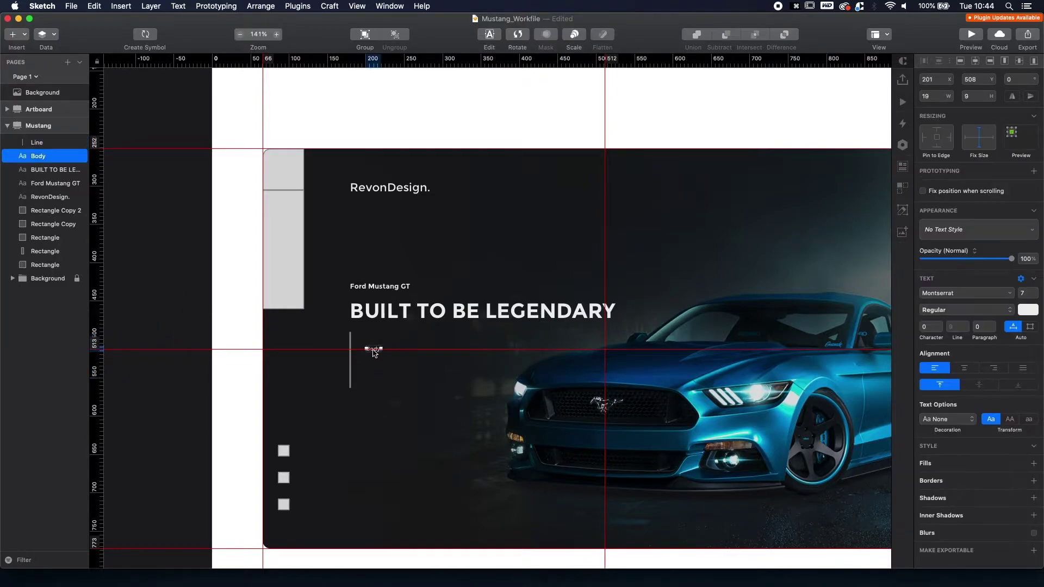
{"action": "left_click", "coordinate": [350, 343], "text": "shift"}
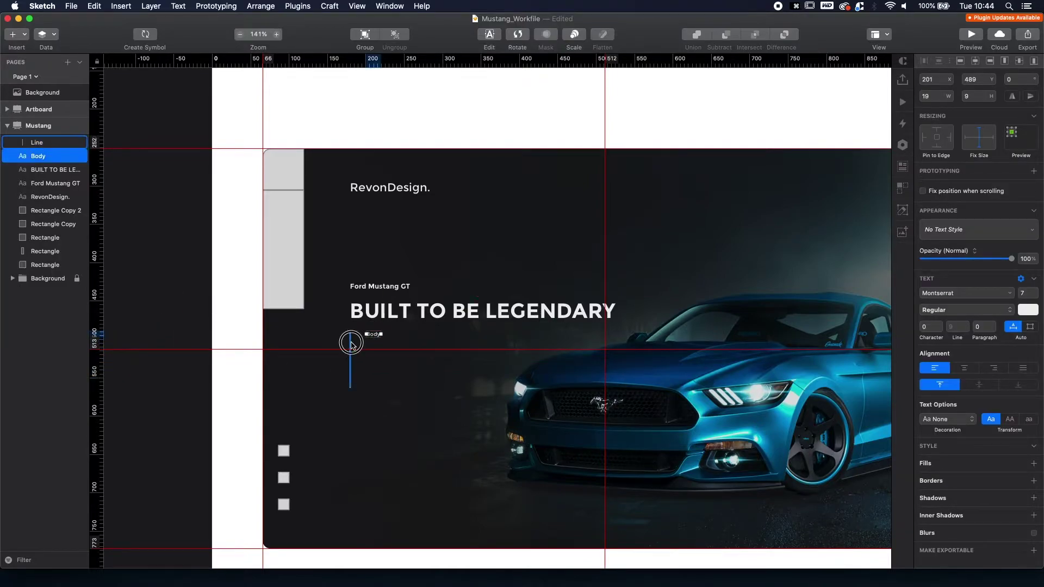
{"action": "left_click", "coordinate": [298, 354]}
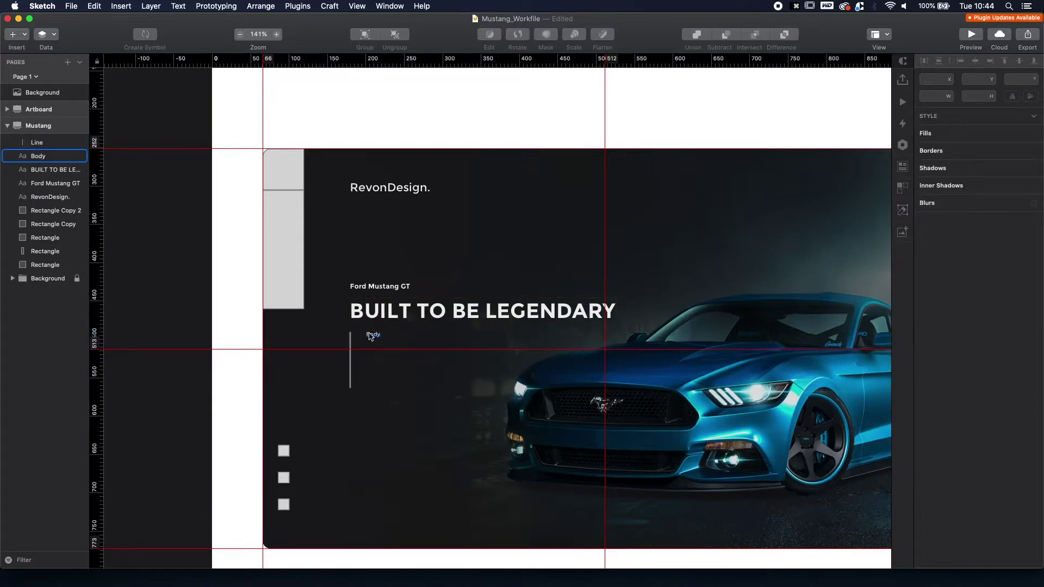
{"action": "left_click", "coordinate": [368, 338]}
{"action": "left_click", "coordinate": [351, 340], "text": "shift"}
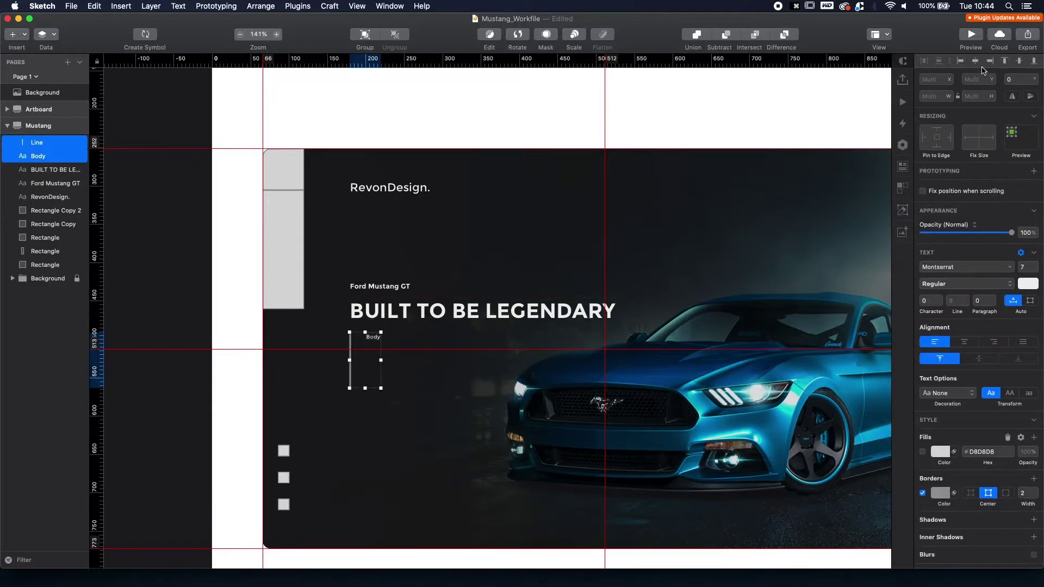
{"action": "left_click", "coordinate": [182, 327]}
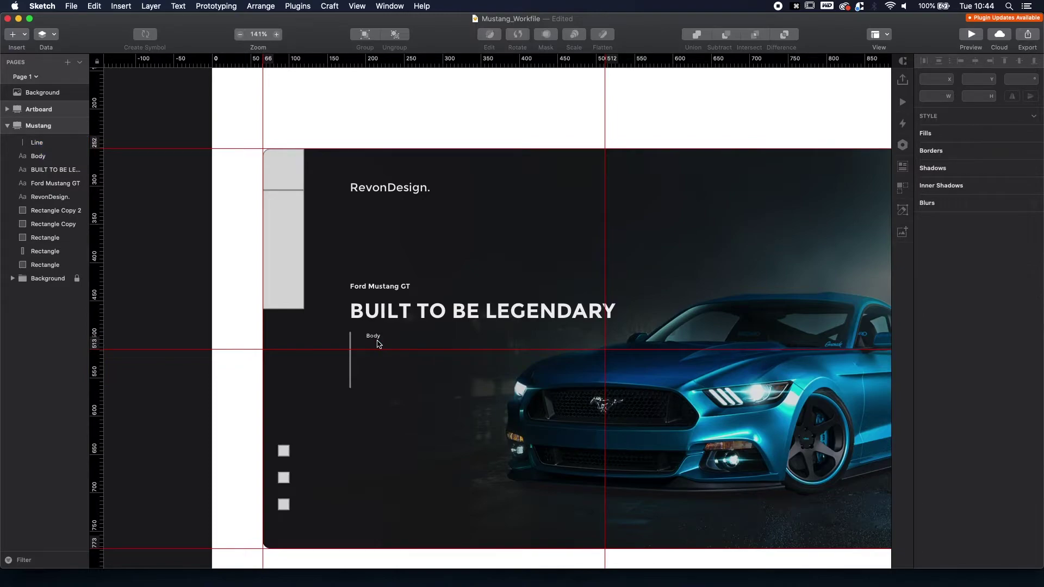
Nudge the "Body" text left to X 190, closer to the vertical line.
{"action": "left_click", "coordinate": [377, 342]}
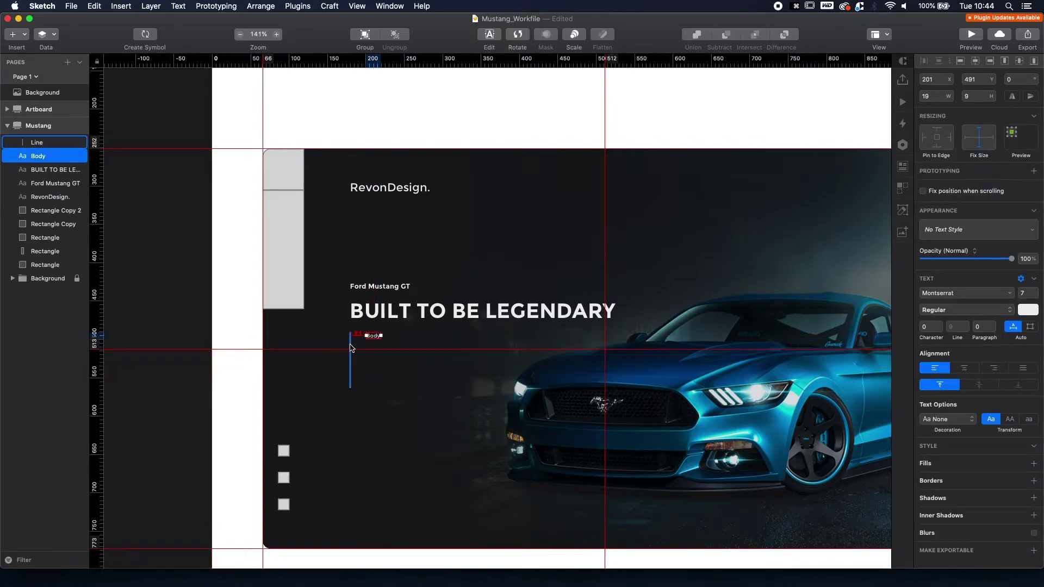
{"action": "key", "text": "alt+Left"}
{"action": "key", "text": "alt+shift+Left"}
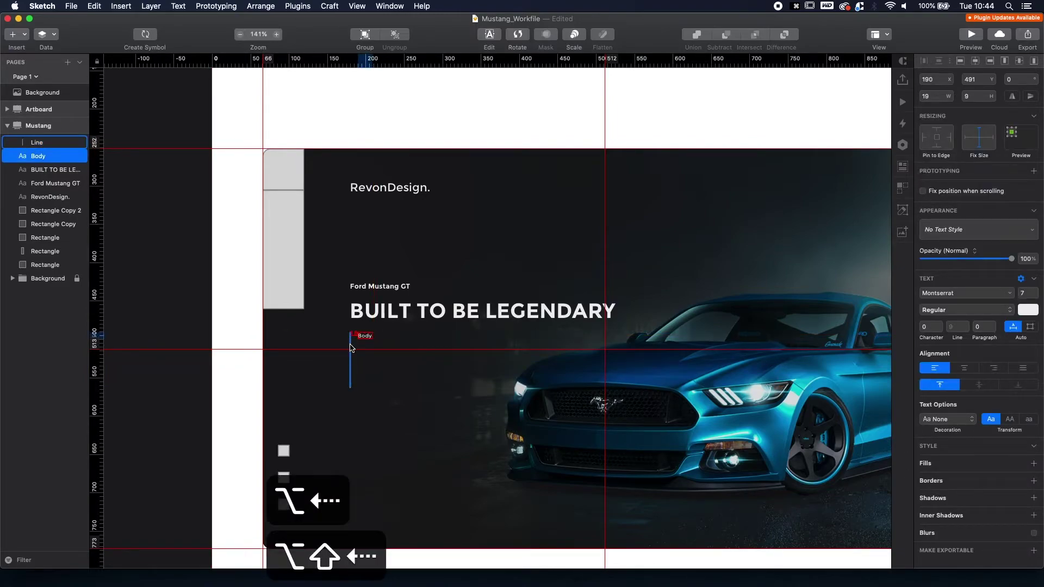
{"action": "left_click", "coordinate": [240, 323]}
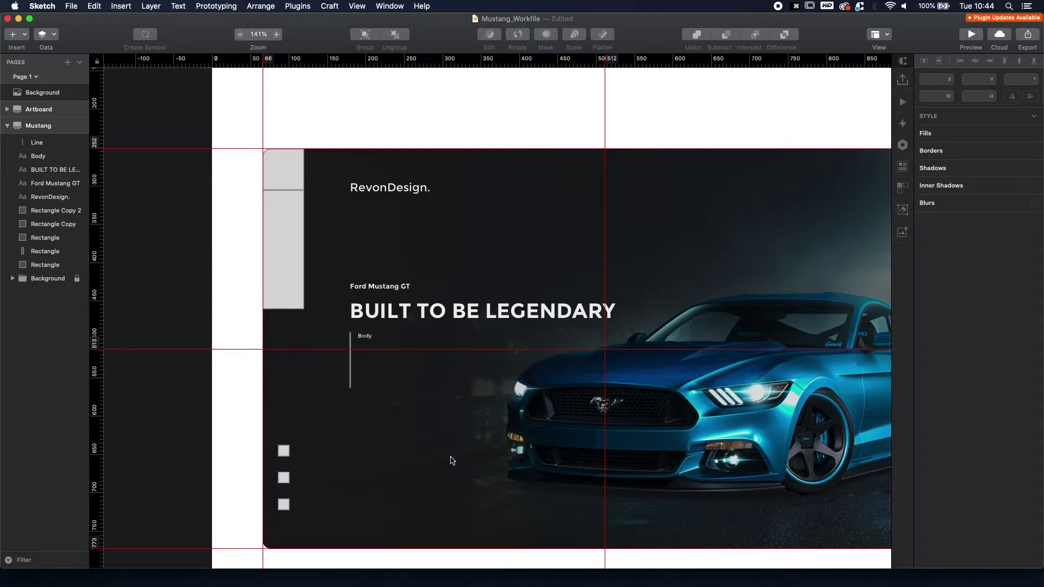
Draw a 110 × 35 button rectangle at X 180, Y 673 below the body text and round its corners with radius 3.
{"action": "key", "text": "r"}
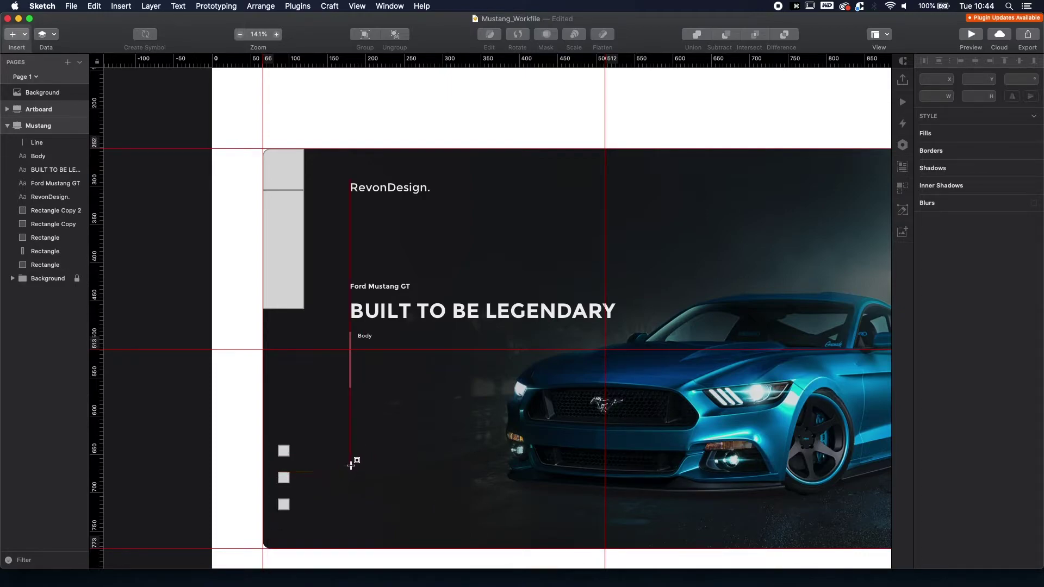
{"action": "left_click", "coordinate": [350, 471]}
{"action": "left_click_drag", "start_coordinate": [350, 471], "coordinate": [435, 499]}
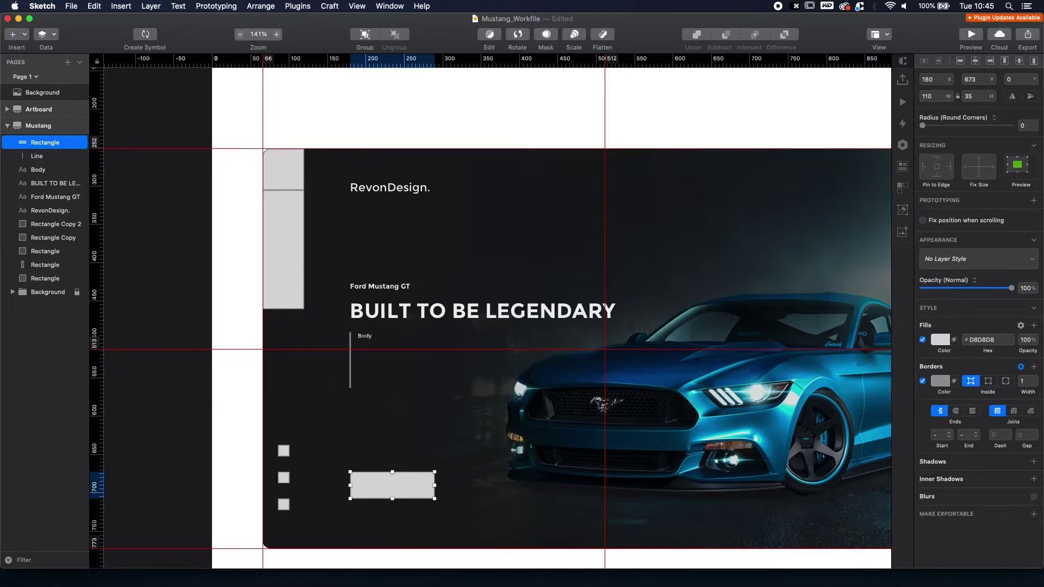
{"action": "left_click", "coordinate": [1025, 125]}
{"action": "type", "text": "3"}
{"action": "key", "text": "Return"}
{"action": "left_click", "coordinate": [205, 247]}
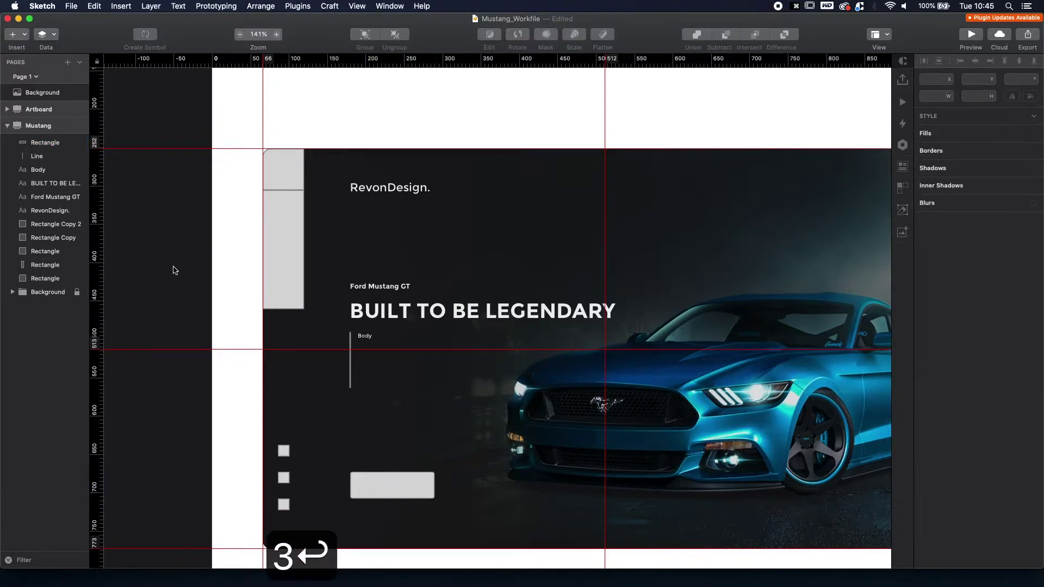
Add the text "View Options" just above the button rectangle and apply the uppercase transform.
{"action": "key", "text": "t"}
{"action": "left_click", "coordinate": [367, 455]}
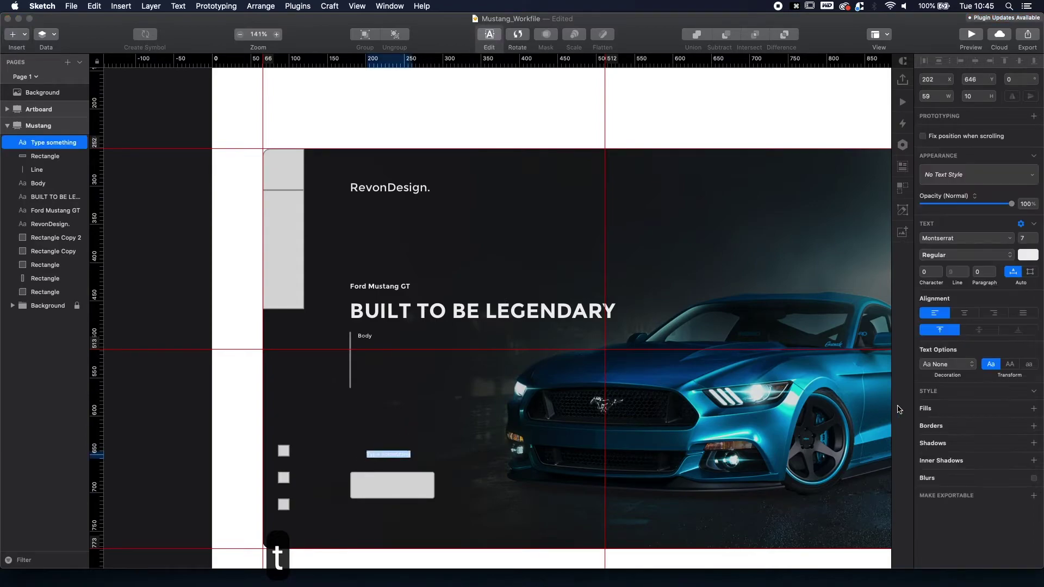
{"action": "type", "text": "VI"}
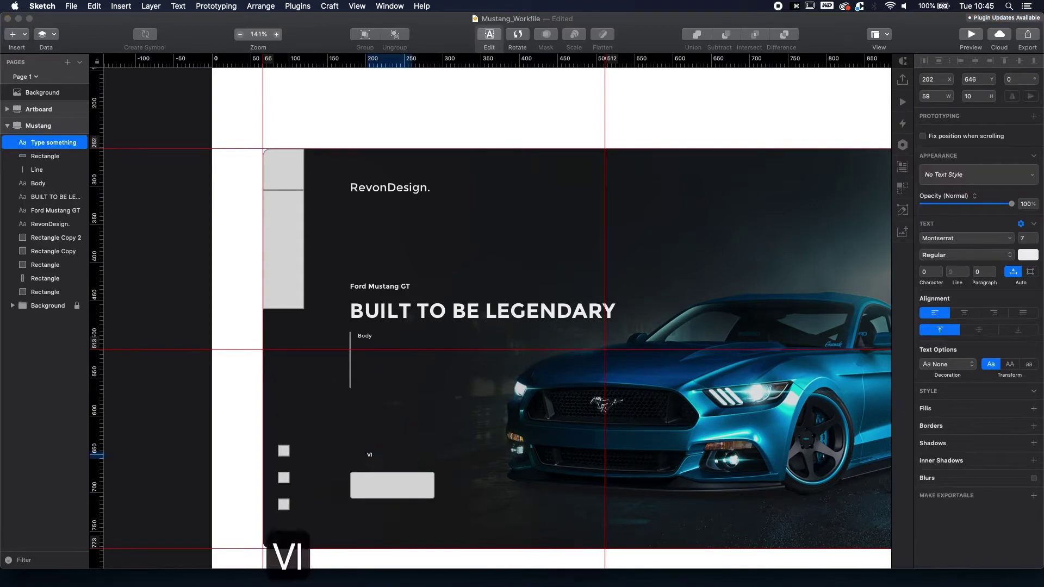
{"action": "type", "text": "EW OPTIONS"}
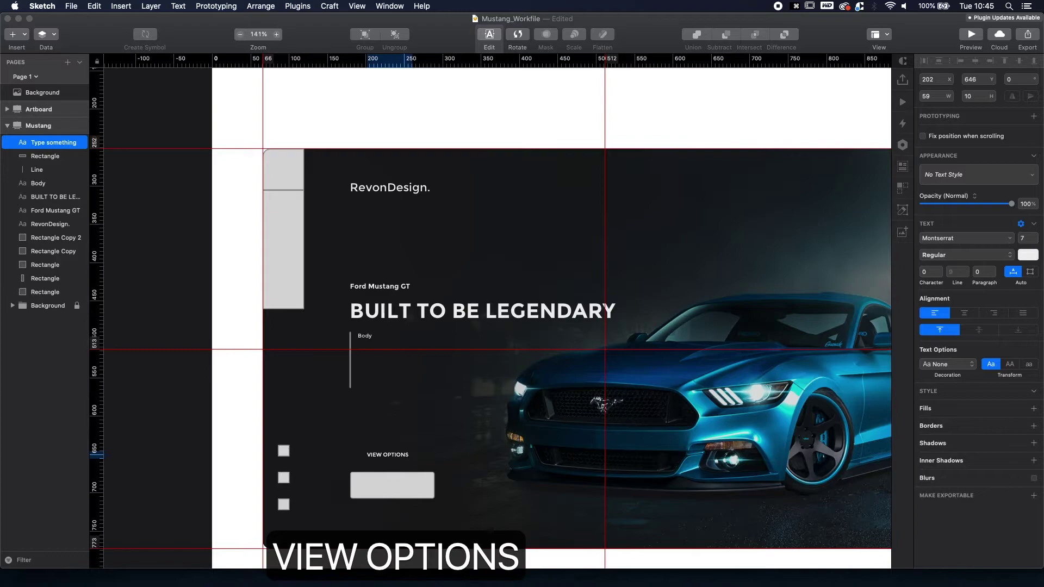
{"action": "key", "text": "super+a"}
{"action": "type", "text": "View Option"}
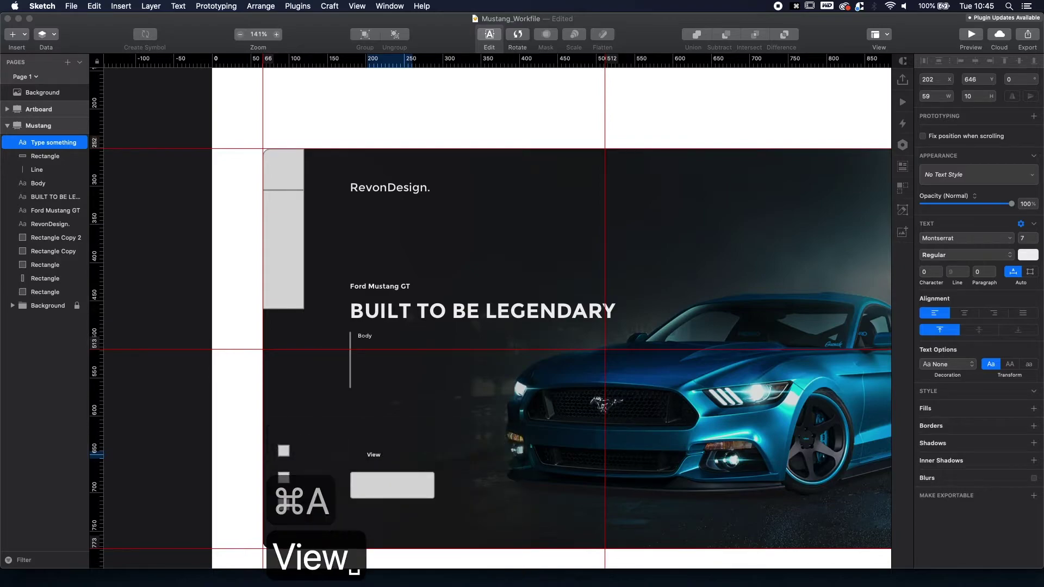
{"action": "type", "text": "s"}
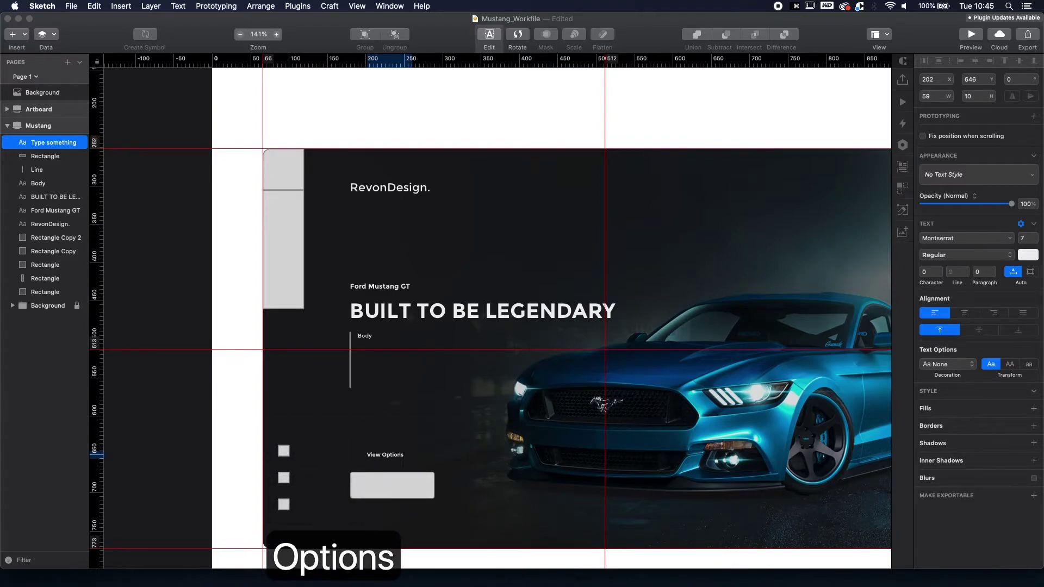
{"action": "key", "text": "Escape"}
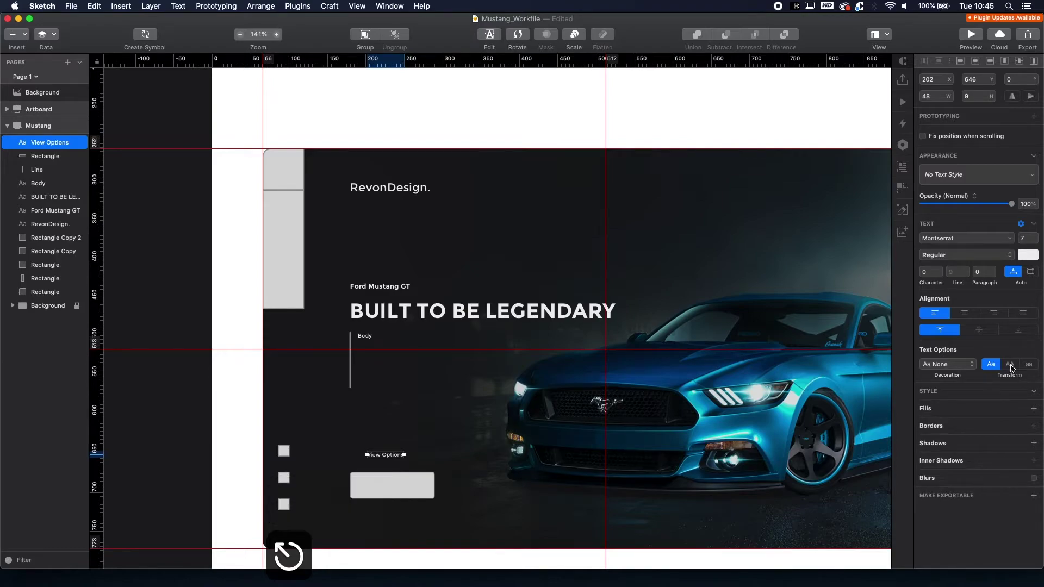
{"action": "left_click", "coordinate": [1009, 364]}
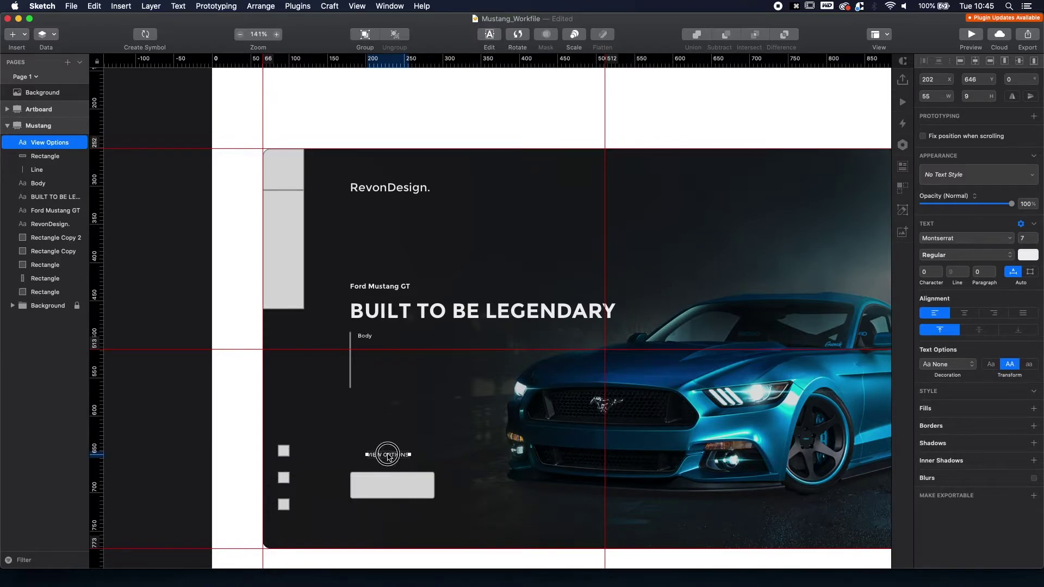
Move the "View Options" text onto the button rectangle at X 205, Y 685 and colour it black (000000).
{"action": "left_click_drag", "start_coordinate": [386, 451], "coordinate": [389, 484]}
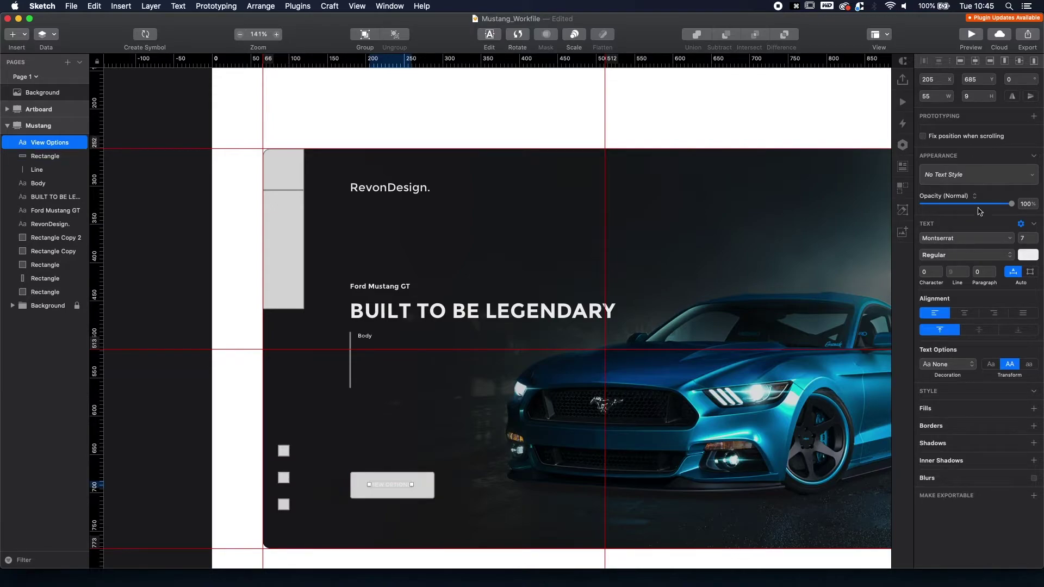
{"action": "left_click", "coordinate": [1027, 255]}
{"action": "left_click_drag", "start_coordinate": [949, 352], "coordinate": [905, 365]}
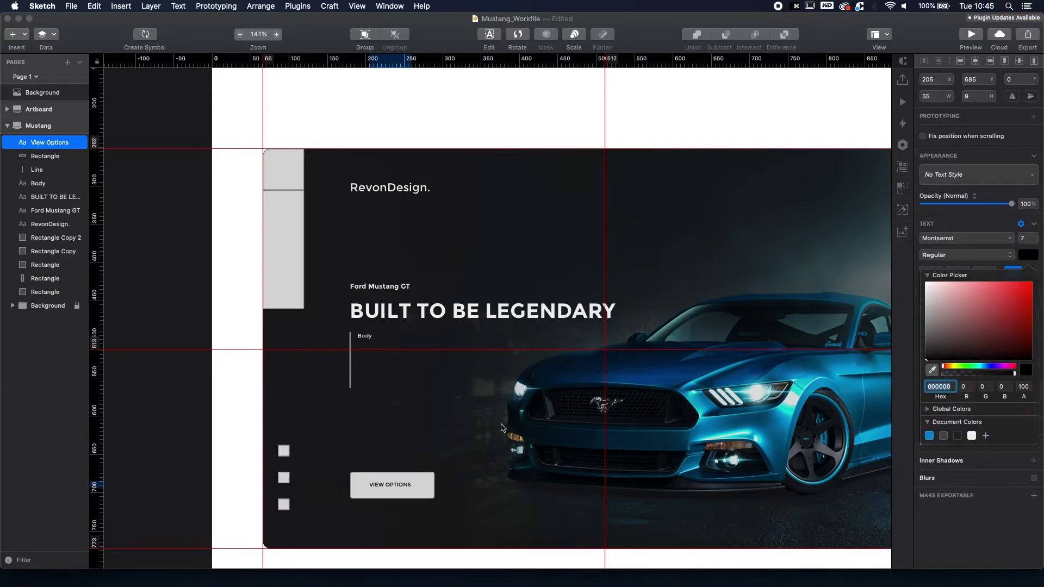
{"action": "left_click", "coordinate": [502, 428]}
Set the "View Options" text to size 9, bold weight and centred alignment.
{"action": "left_click", "coordinate": [390, 486]}
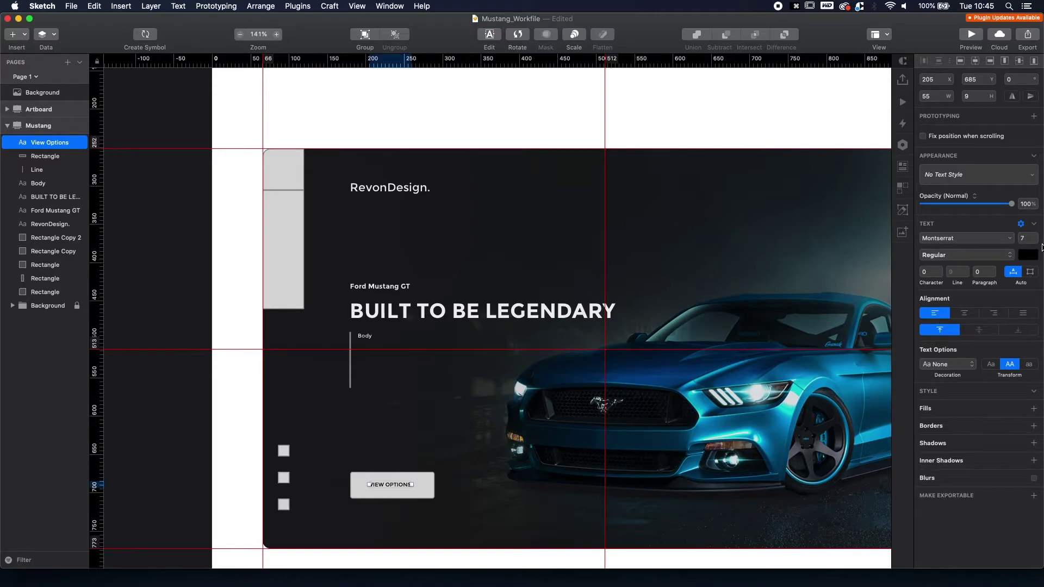
{"action": "left_click", "coordinate": [1024, 239]}
{"action": "type", "text": "9"}
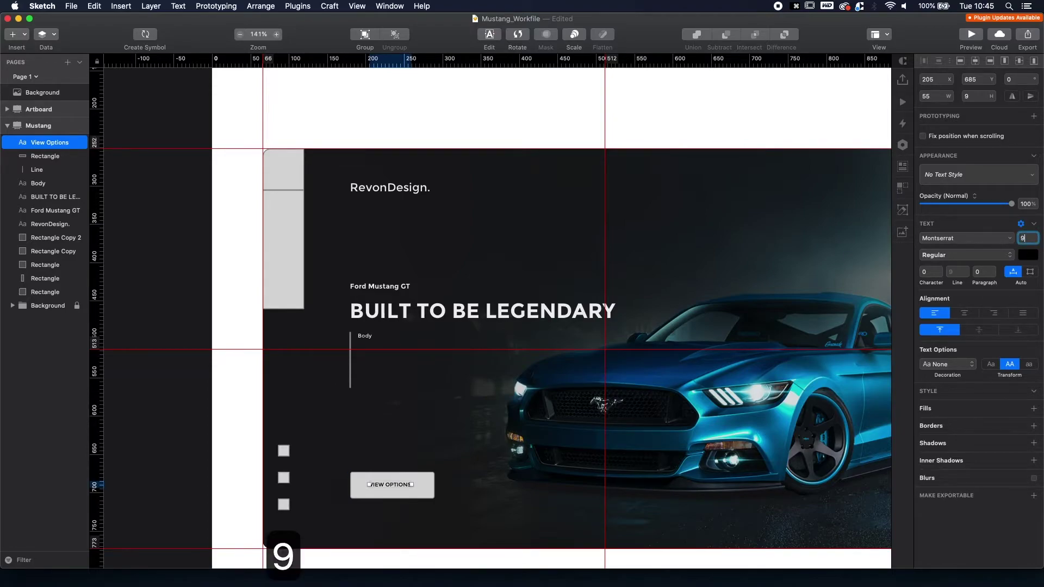
{"action": "key", "text": "super+b"}
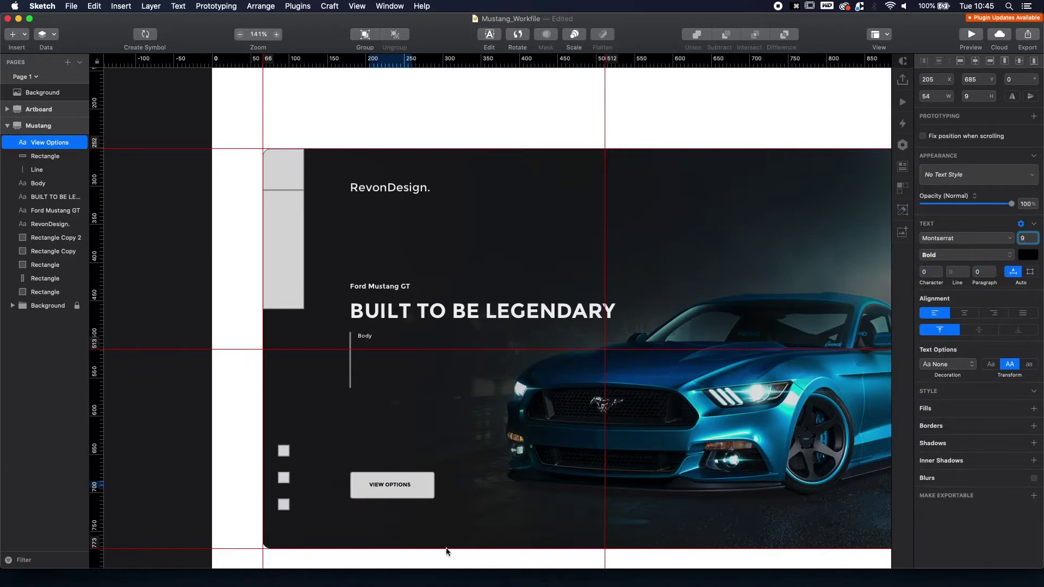
{"action": "left_click", "coordinate": [965, 313]}
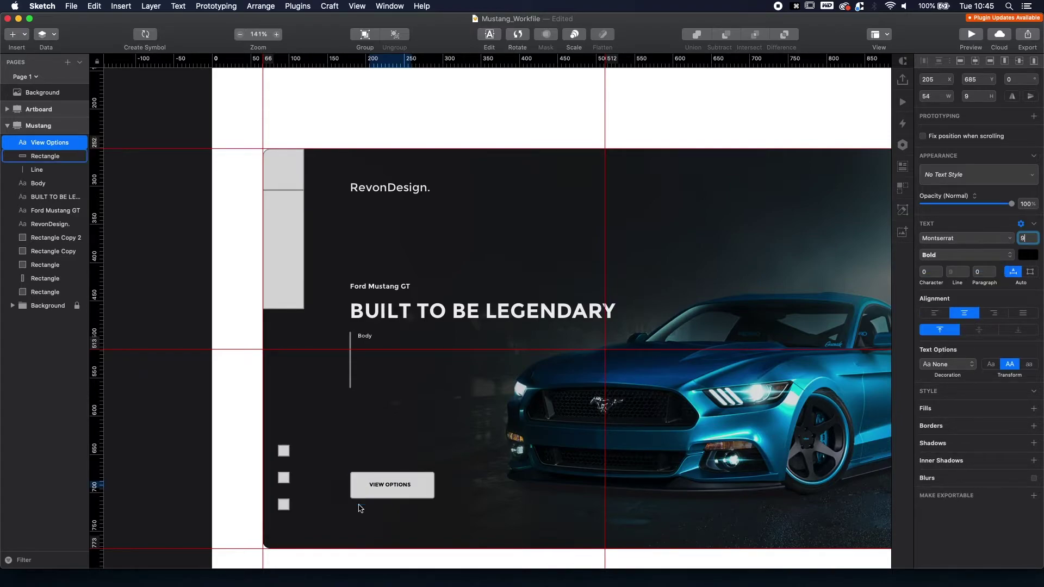
Centre the "View Options" text on its button rectangle by aligning the two layers.
{"action": "left_click", "coordinate": [391, 487]}
{"action": "left_click", "coordinate": [434, 493], "text": "shift"}
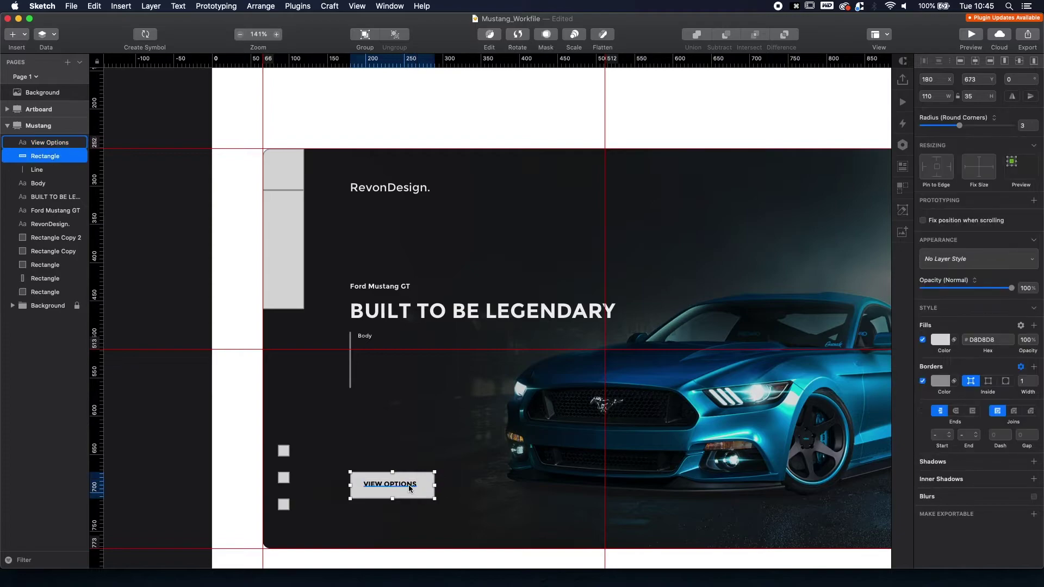
{"action": "left_click", "coordinate": [1020, 61]}
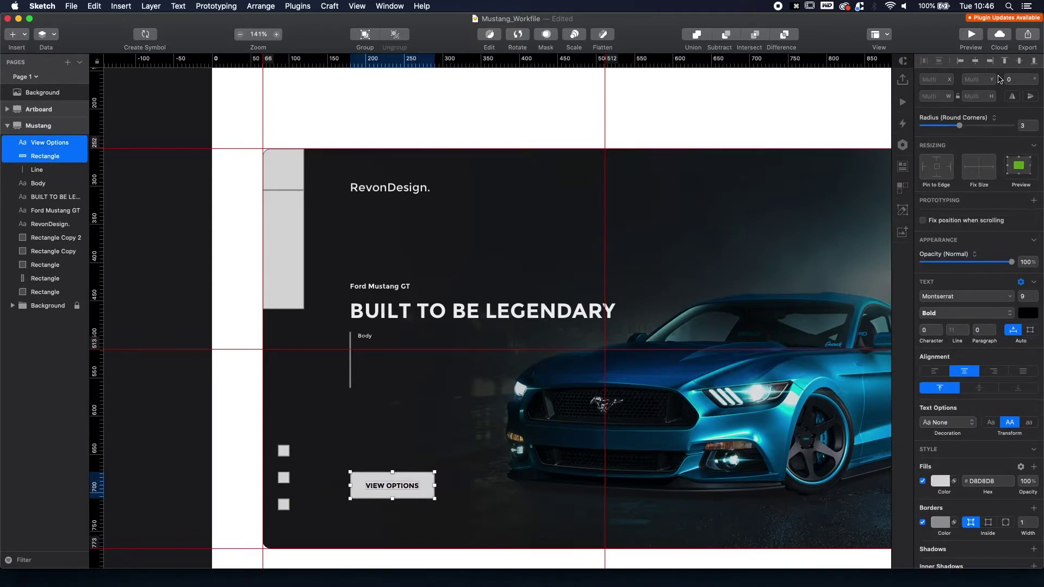
{"action": "left_click", "coordinate": [562, 452]}
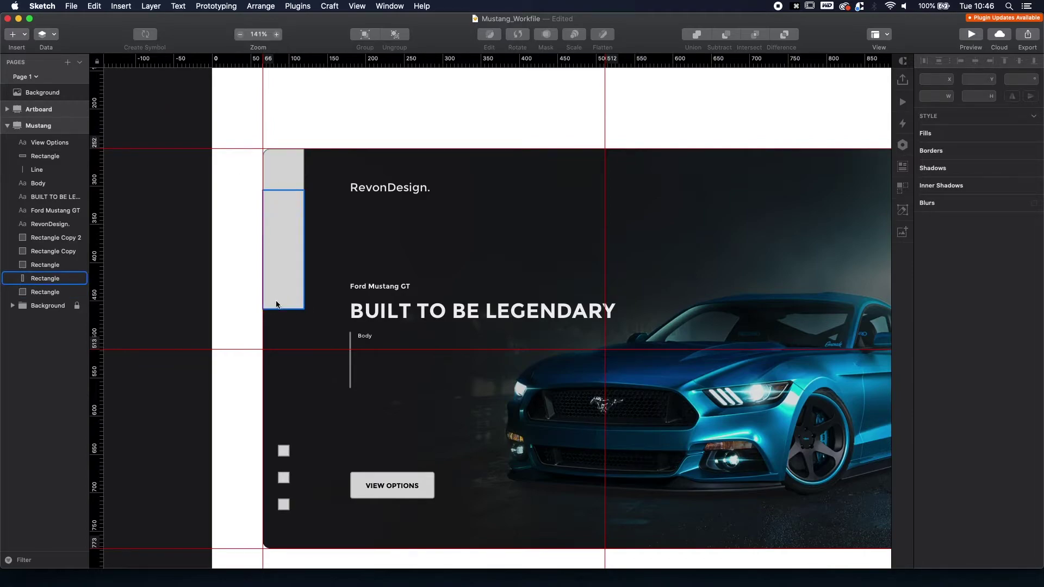
Add the text "Search Models" beside the tall sidebar rectangle and apply the uppercase transform.
{"action": "key", "text": "t"}
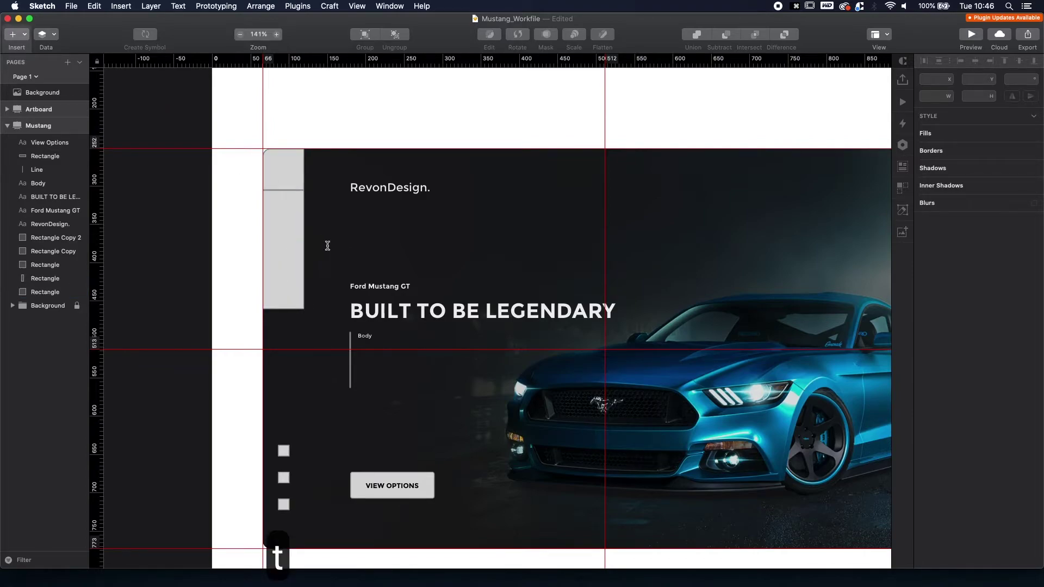
{"action": "left_click_drag", "start_coordinate": [303, 240], "coordinate": [361, 244]}
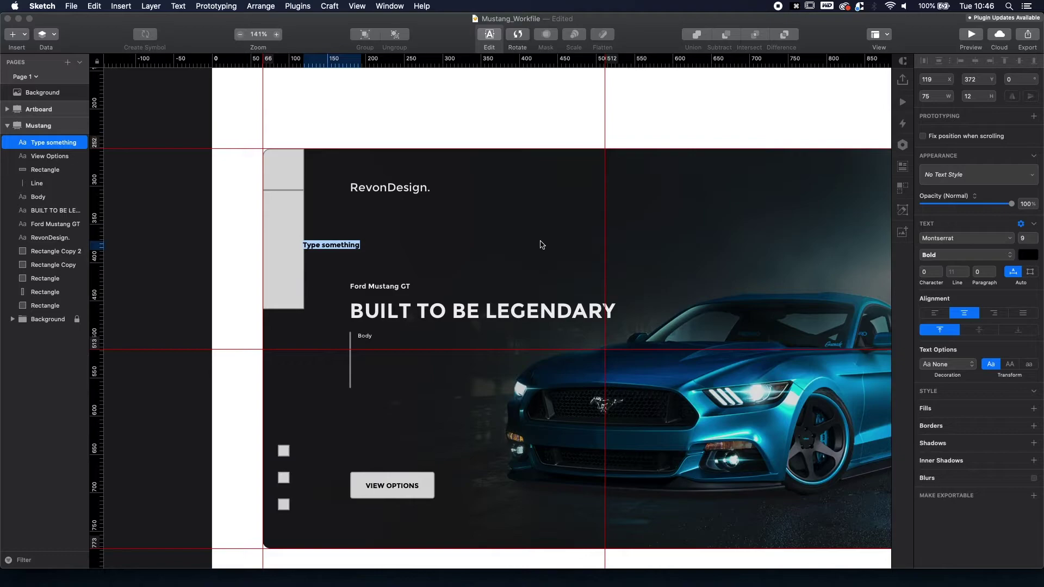
{"action": "type", "text": "Sea"}
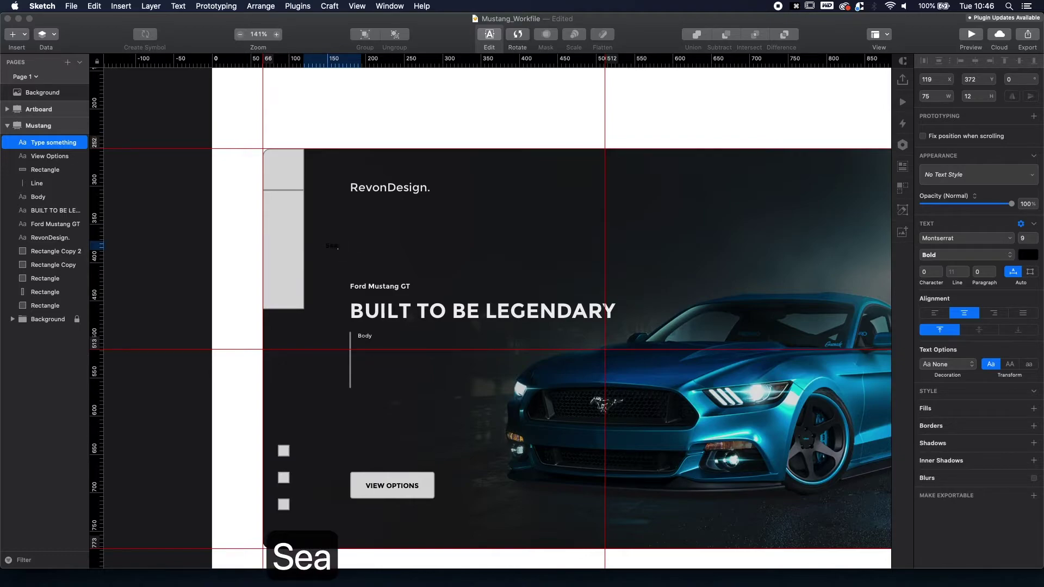
{"action": "type", "text": "rch "}
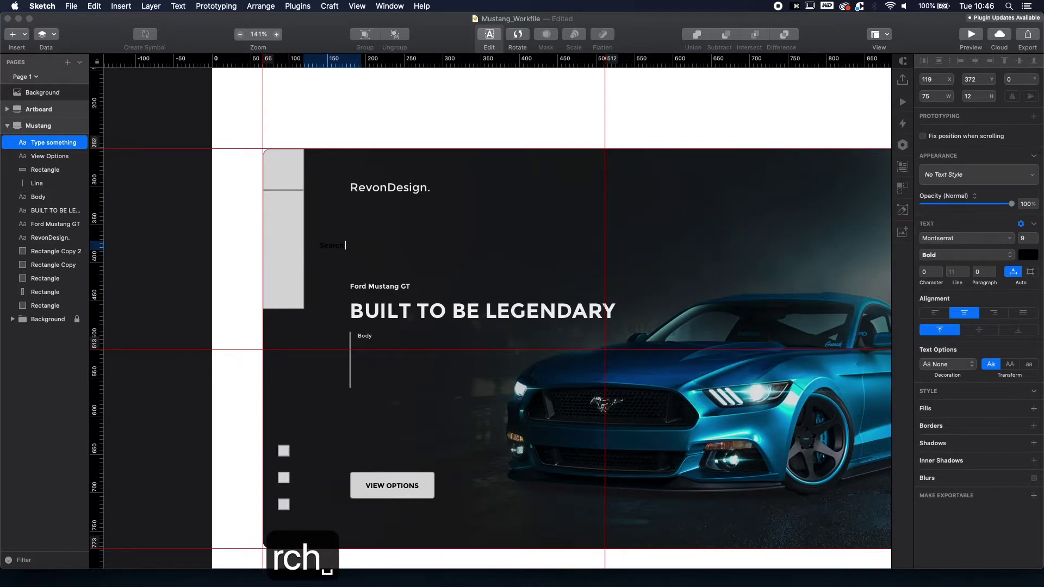
{"action": "type", "text": "Models"}
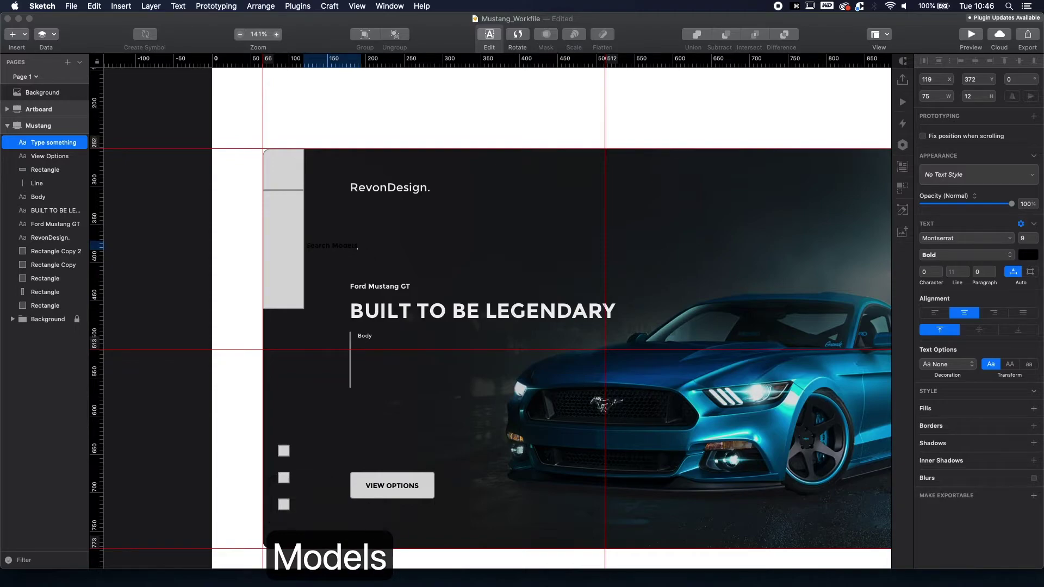
{"action": "key", "text": "Escape"}
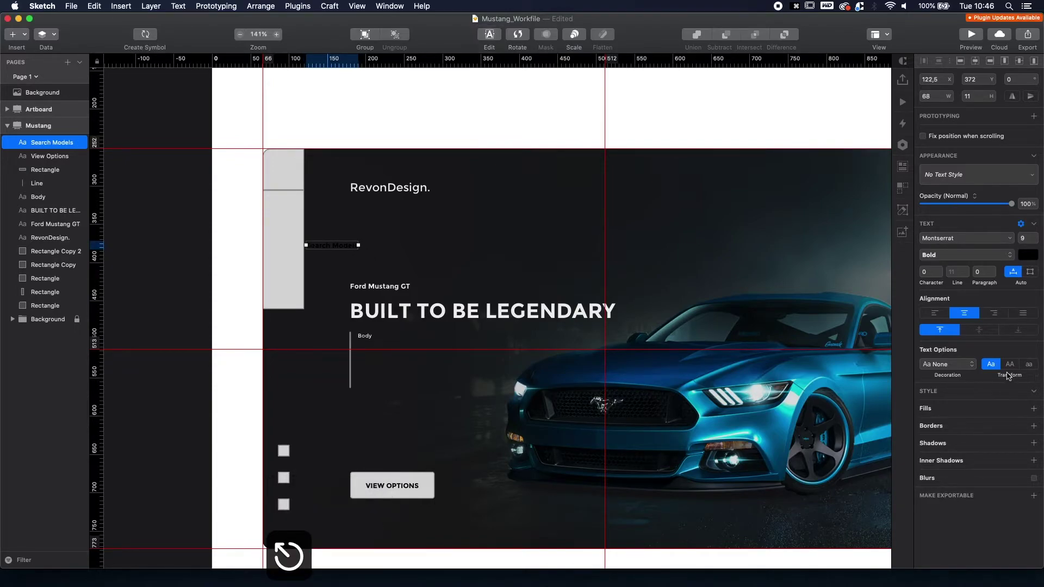
{"action": "left_click", "coordinate": [1009, 365]}
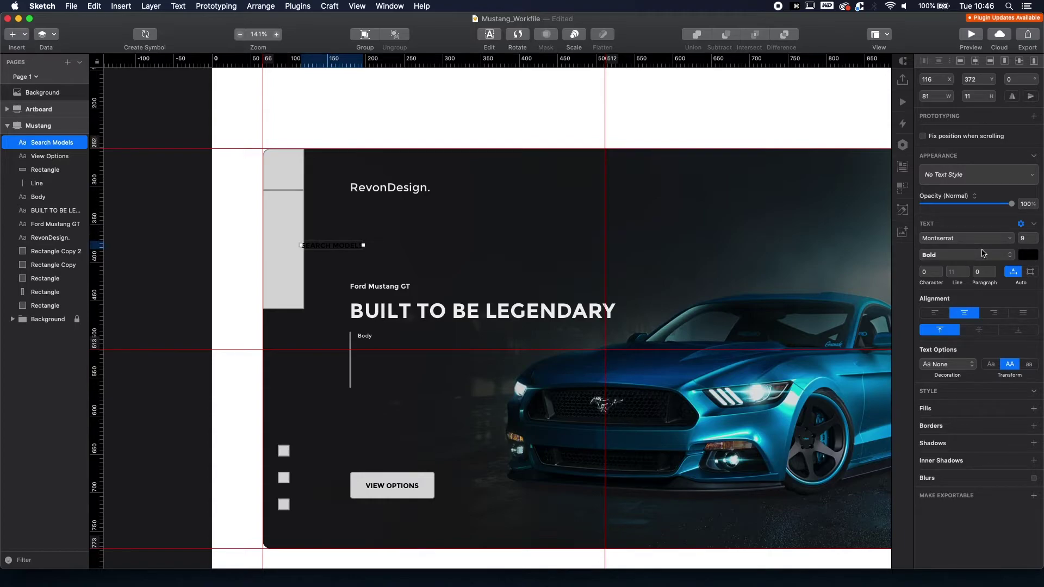
Set the "Search Models" text to size 10, move it onto the tall sidebar rectangle and rotate it 90° counterclockwise.
{"action": "left_click", "coordinate": [1035, 237]}
{"action": "left_click", "coordinate": [559, 265]}
{"action": "left_click_drag", "start_coordinate": [360, 246], "coordinate": [315, 245]}
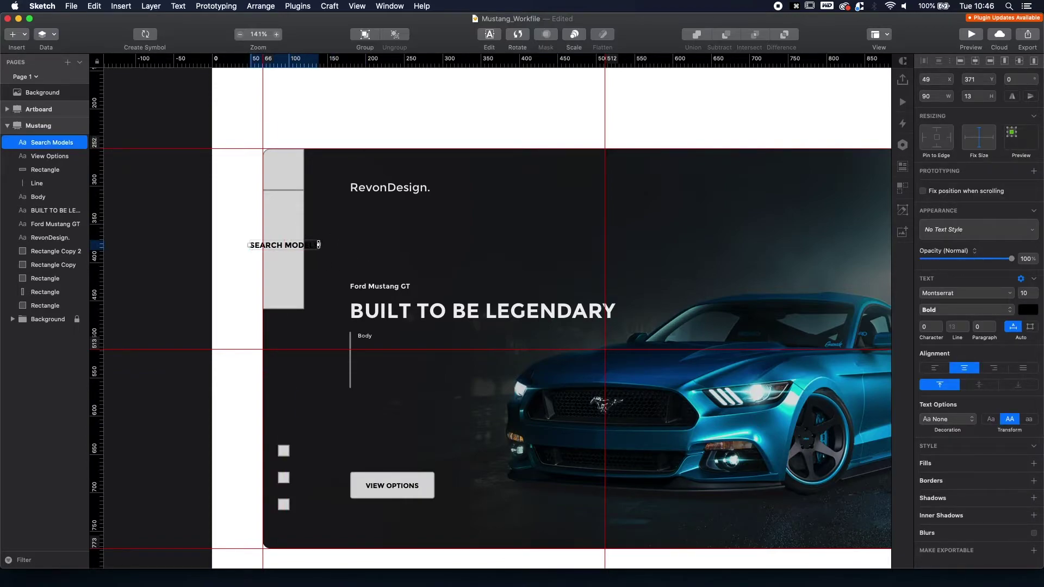
{"action": "left_click_drag", "start_coordinate": [319, 240], "coordinate": [284, 210]}
{"action": "left_click", "coordinate": [205, 214]}
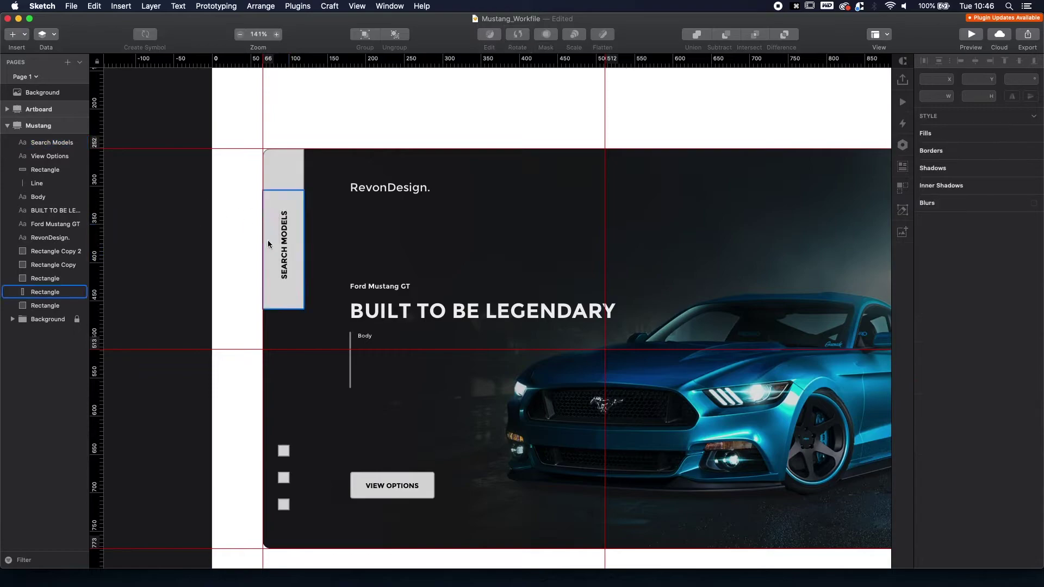
Centre the vertical "Search Models" text on the tall sidebar rectangle by aligning the two layers.
{"action": "left_click", "coordinate": [282, 260]}
{"action": "left_click", "coordinate": [289, 277], "text": "shift"}
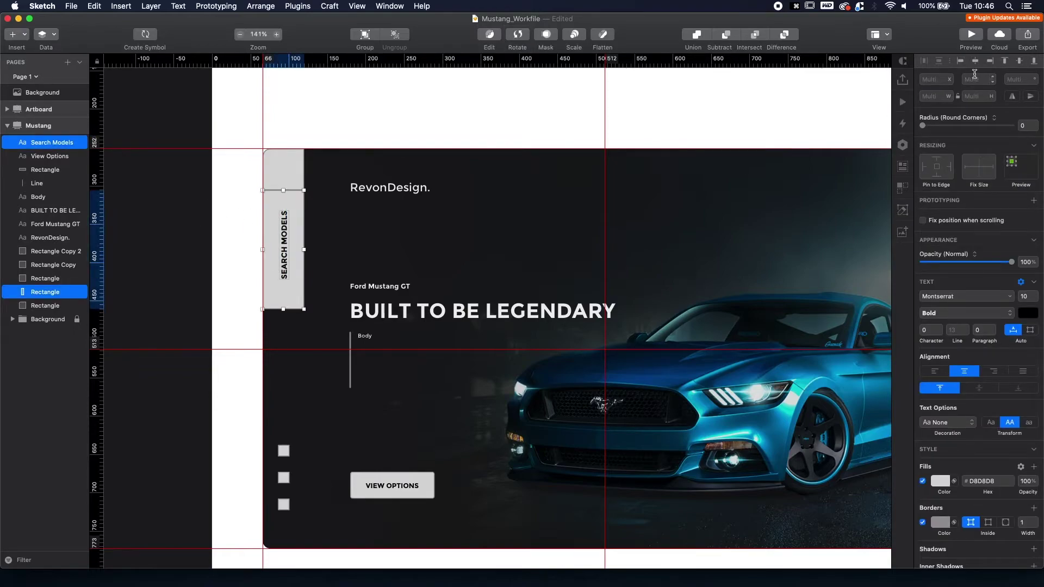
{"action": "left_click", "coordinate": [1020, 61]}
{"action": "left_click", "coordinate": [205, 247]}
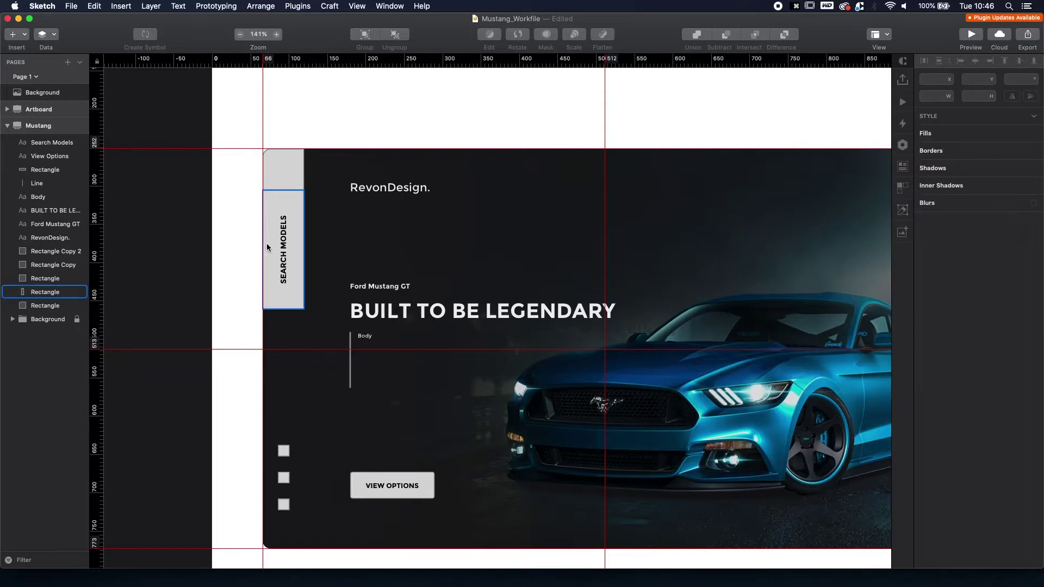
{"action": "key", "text": "Escape"}
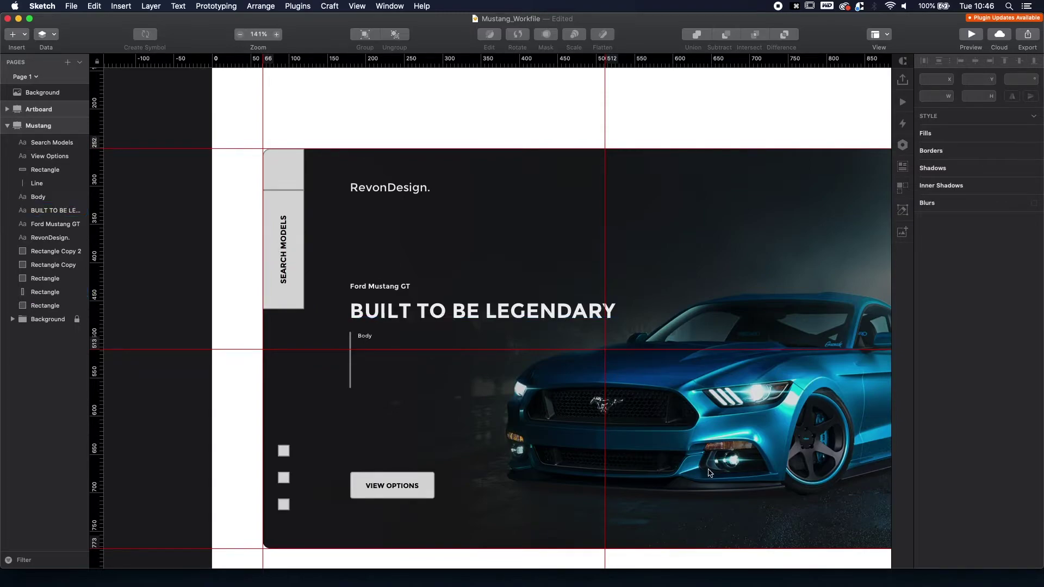
Add the text "Explore" below the front of the car and colour it white.
{"action": "scroll", "coordinate": [669, 492], "scroll_direction": "down", "scroll_amount": 3}
{"action": "scroll", "coordinate": [669, 492], "scroll_direction": "right", "scroll_amount": 3}
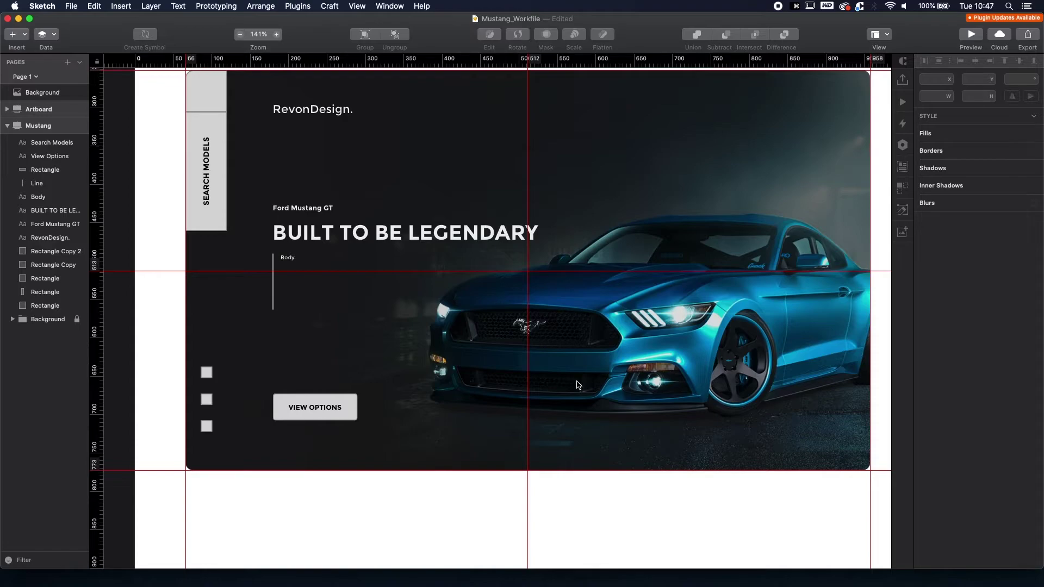
{"action": "key", "text": "t"}
{"action": "left_click", "coordinate": [510, 423]}
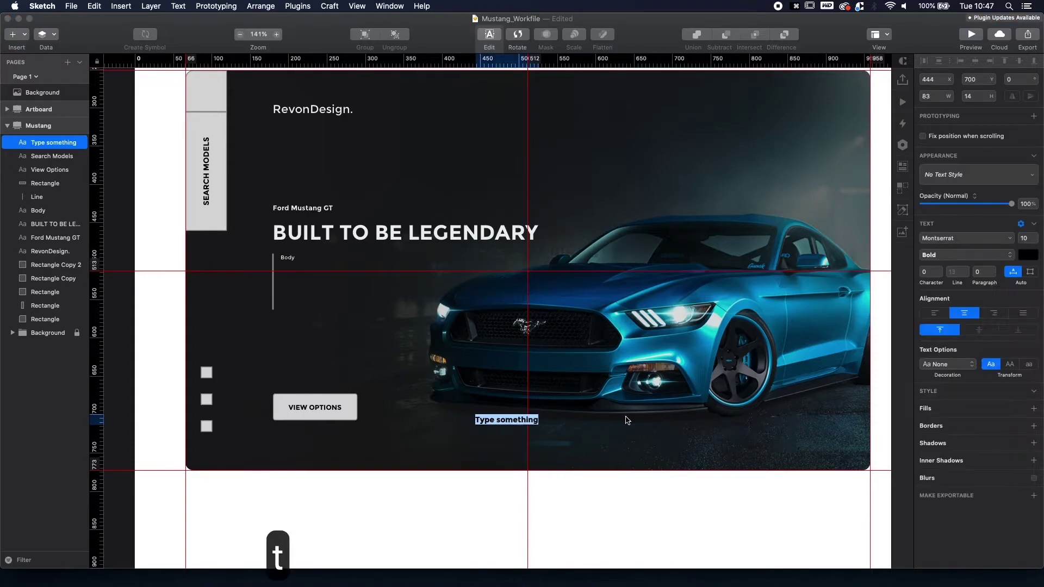
{"action": "type", "text": "Explore"}
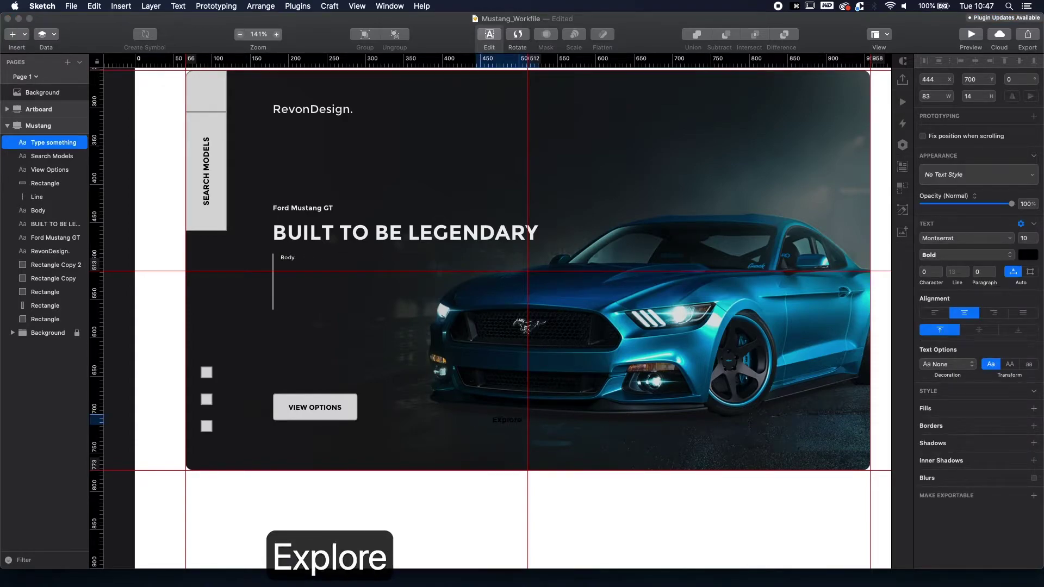
{"action": "key", "text": "cmd+a"}
{"action": "left_click", "coordinate": [1028, 252]}
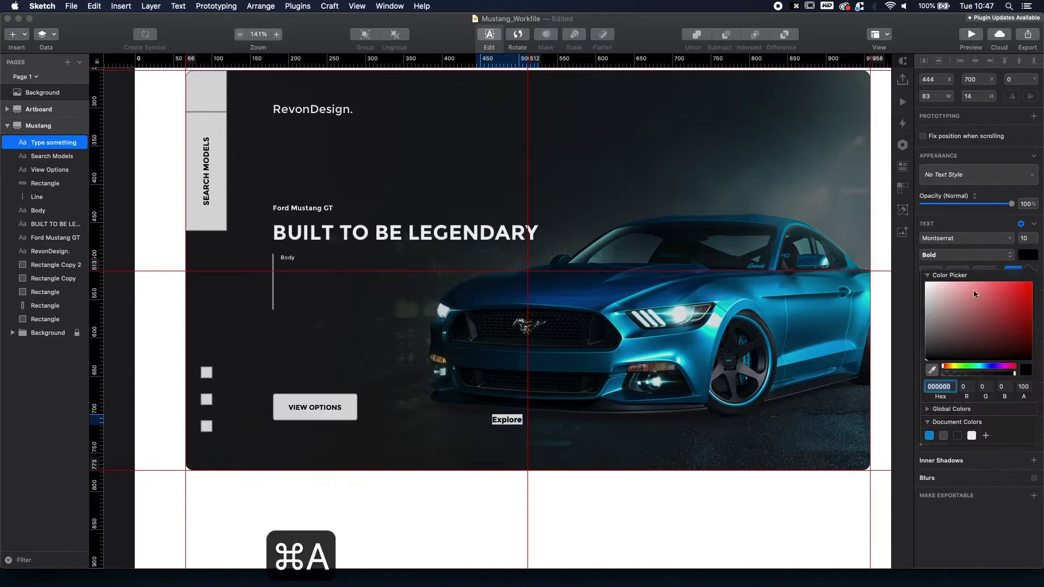
{"action": "left_click_drag", "start_coordinate": [954, 302], "coordinate": [873, 262]}
{"action": "key", "text": "Escape"}
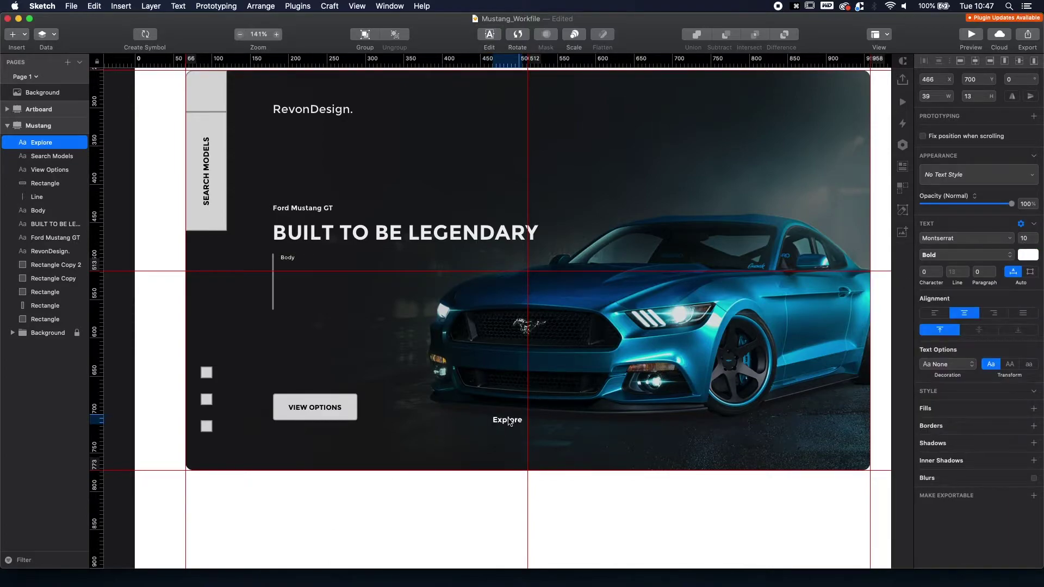
Centre the "Explore" text on the vertical guide at 512, make it uppercase and move it slightly up.
{"action": "left_click_drag", "start_coordinate": [505, 420], "coordinate": [526, 421]}
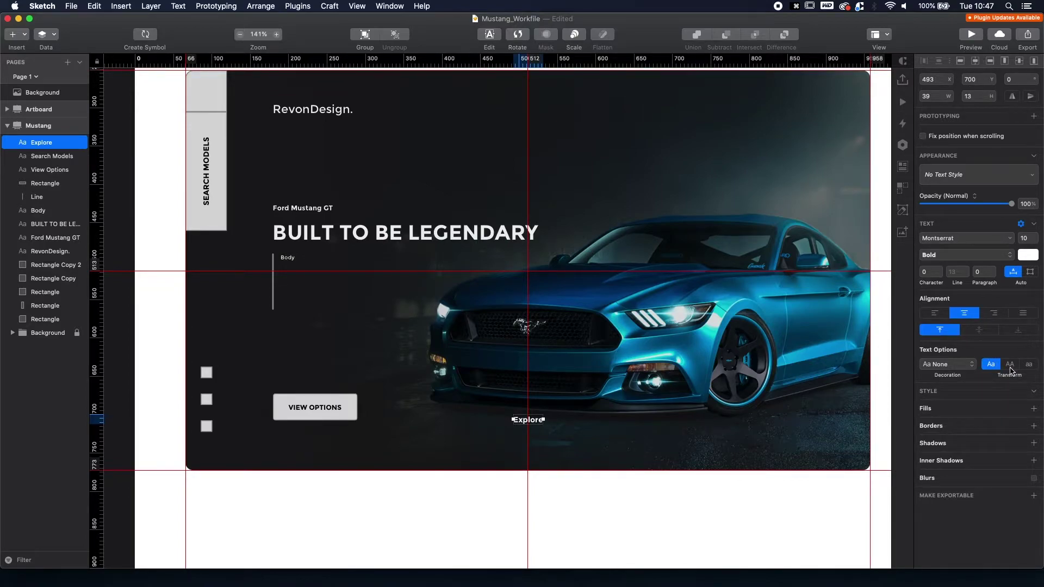
{"action": "left_click", "coordinate": [1010, 365]}
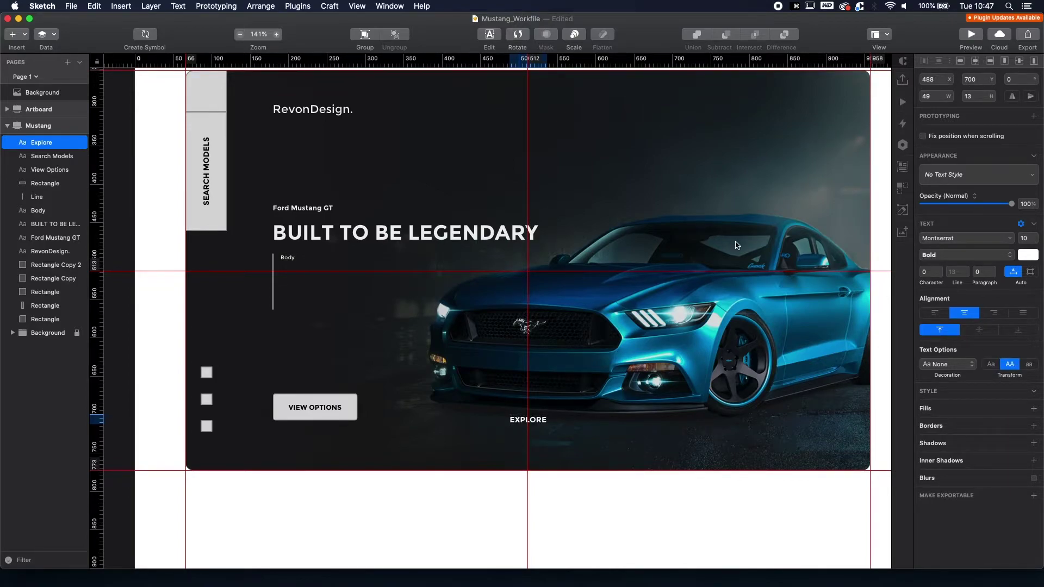
{"action": "left_click", "coordinate": [536, 421]}
{"action": "left_click_drag", "start_coordinate": [534, 423], "coordinate": [533, 407]}
{"action": "left_click", "coordinate": [557, 418]}
Move the style-guide artboard with colours, fonts and icons directly beside the Mustang artboard.
{"action": "scroll", "coordinate": [231, 321], "scroll_direction": "down", "scroll_amount": 7}
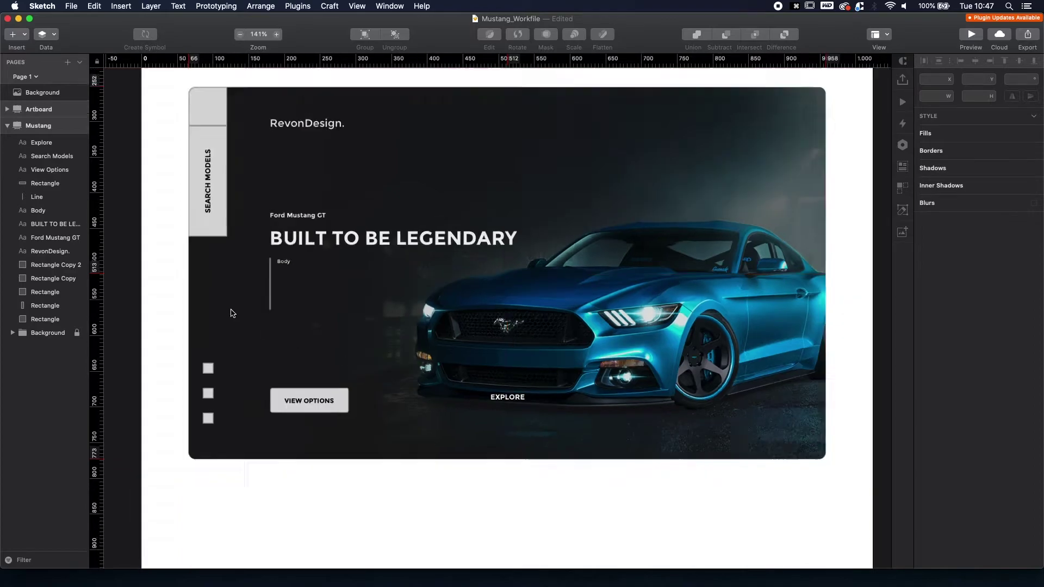
{"action": "key", "text": "space"}
{"action": "left_click_drag", "start_coordinate": [182, 286], "coordinate": [562, 263]}
{"action": "left_click_drag", "start_coordinate": [277, 214], "coordinate": [582, 288]}
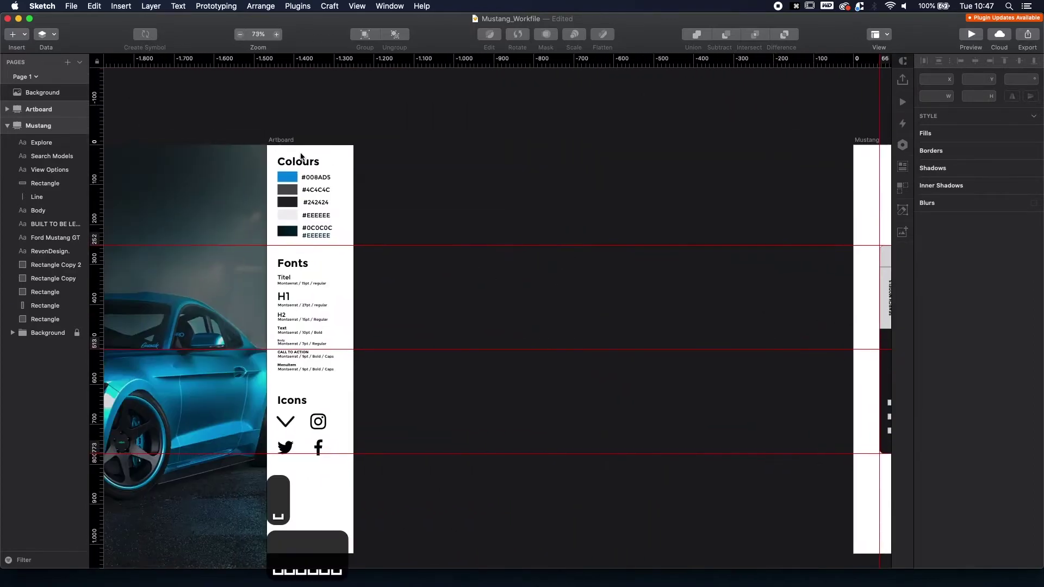
{"action": "left_click_drag", "start_coordinate": [313, 227], "coordinate": [768, 227]}
{"action": "left_click", "coordinate": [842, 431]}
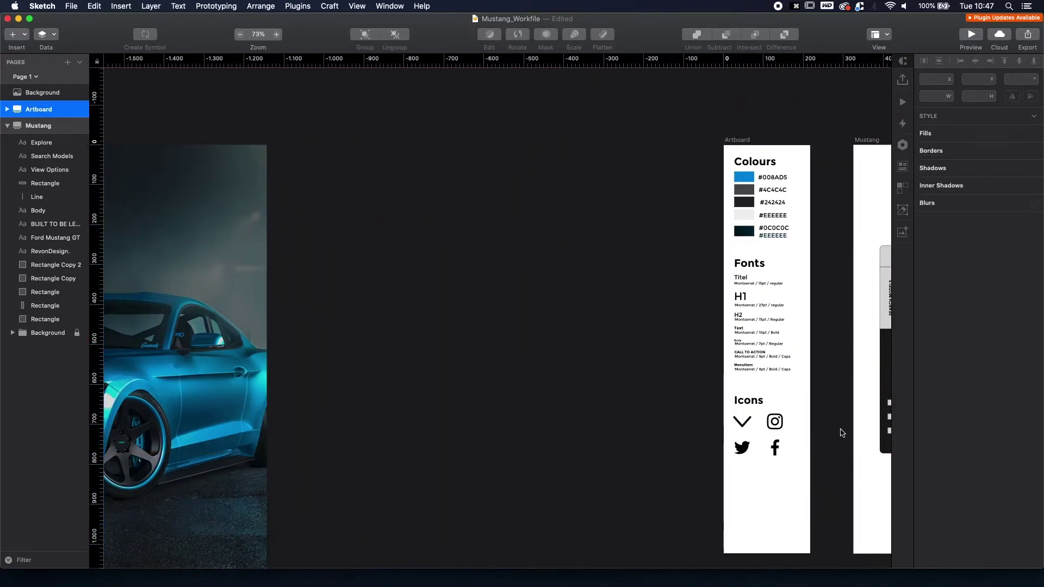
Duplicate the uppermost small sidebar square and place the copy under the "Explore" text at X 505, Y 701.
{"action": "key", "text": "space"}
{"action": "left_click_drag", "start_coordinate": [870, 456], "coordinate": [566, 385]}
{"action": "scroll", "coordinate": [659, 369], "scroll_direction": "up", "scroll_amount": 3}
{"action": "left_click_drag", "start_coordinate": [720, 424], "coordinate": [530, 474]}
{"action": "scroll", "coordinate": [659, 369], "scroll_direction": "up", "scroll_amount": 3}
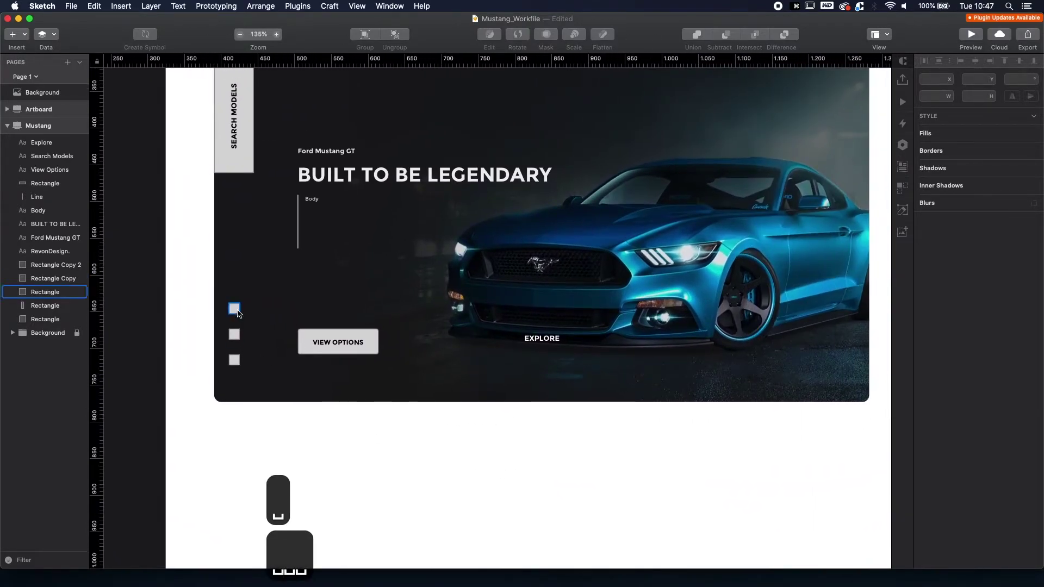
{"action": "left_click", "coordinate": [237, 309]}
{"action": "left_click_drag", "start_coordinate": [237, 308], "coordinate": [545, 356]}
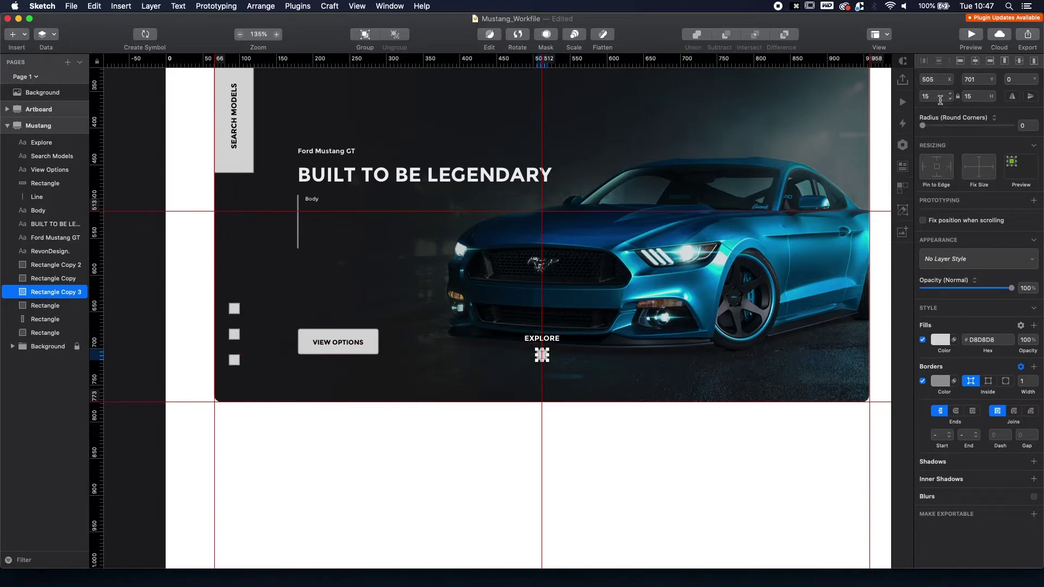
Resize the square under "Explore" to 10 × 10 and centre it horizontally in the artboard.
{"action": "left_click", "coordinate": [940, 101]}
{"action": "type", "text": "10"}
{"action": "key", "text": "Return"}
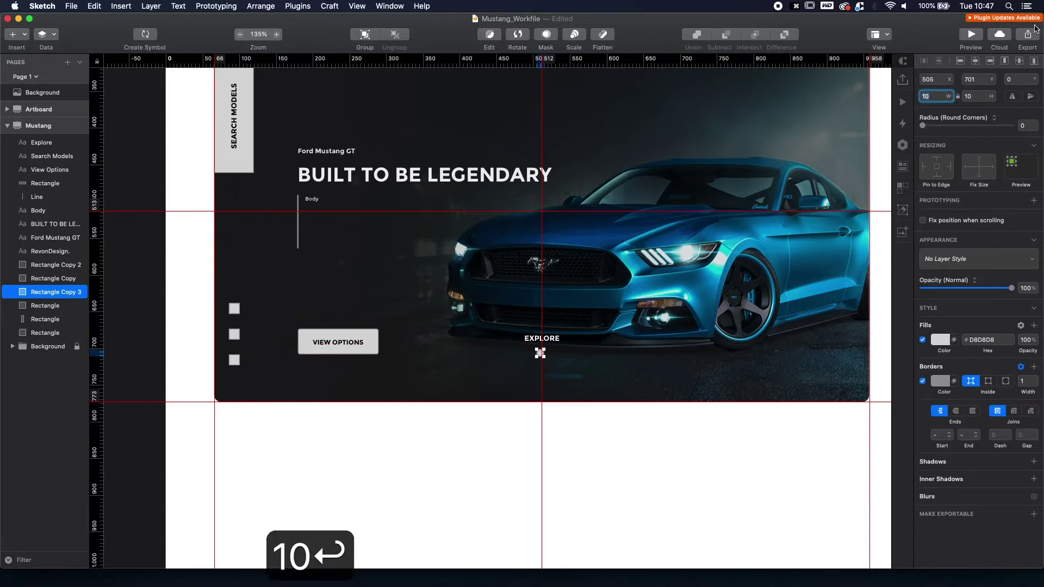
{"action": "left_click", "coordinate": [975, 64]}
{"action": "left_click", "coordinate": [560, 375]}
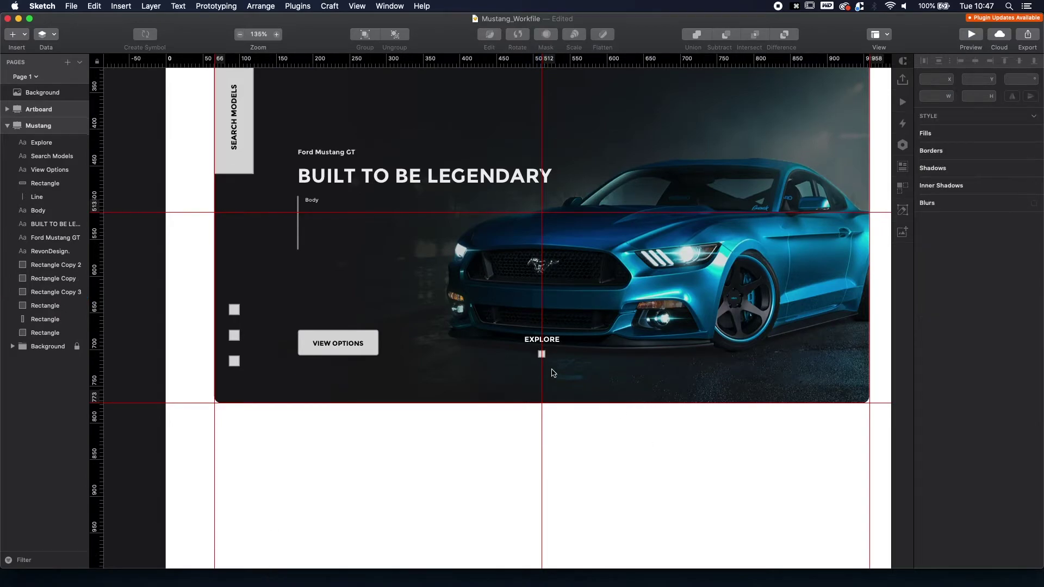
Nudge the small square under "Explore" down to Y 702, checking its distance from the text.
{"action": "scroll", "coordinate": [551, 376], "scroll_direction": "up", "scroll_amount": 5}
{"action": "left_click", "coordinate": [529, 319]}
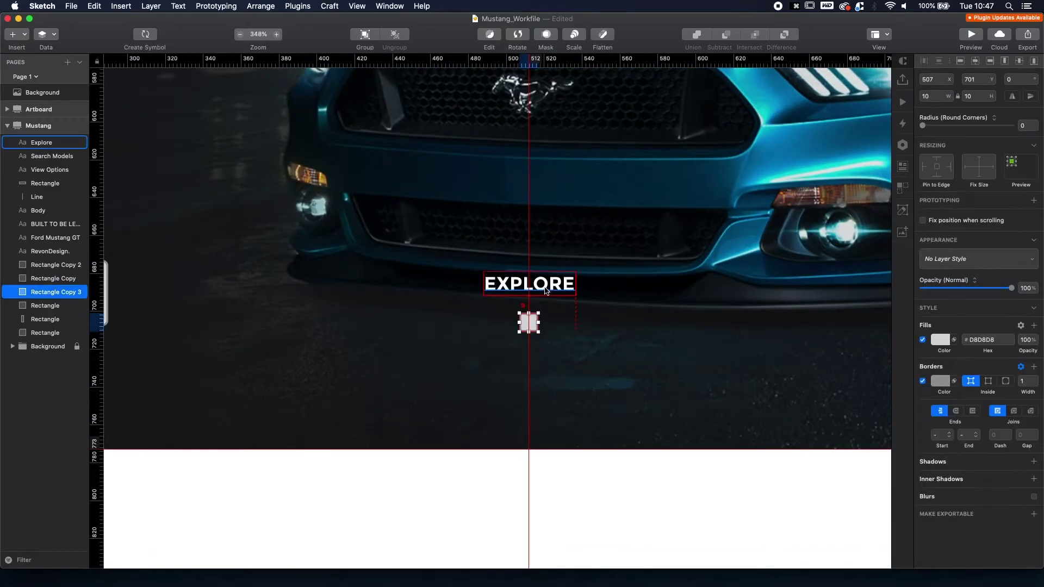
{"action": "key", "text": "alt+Down"}
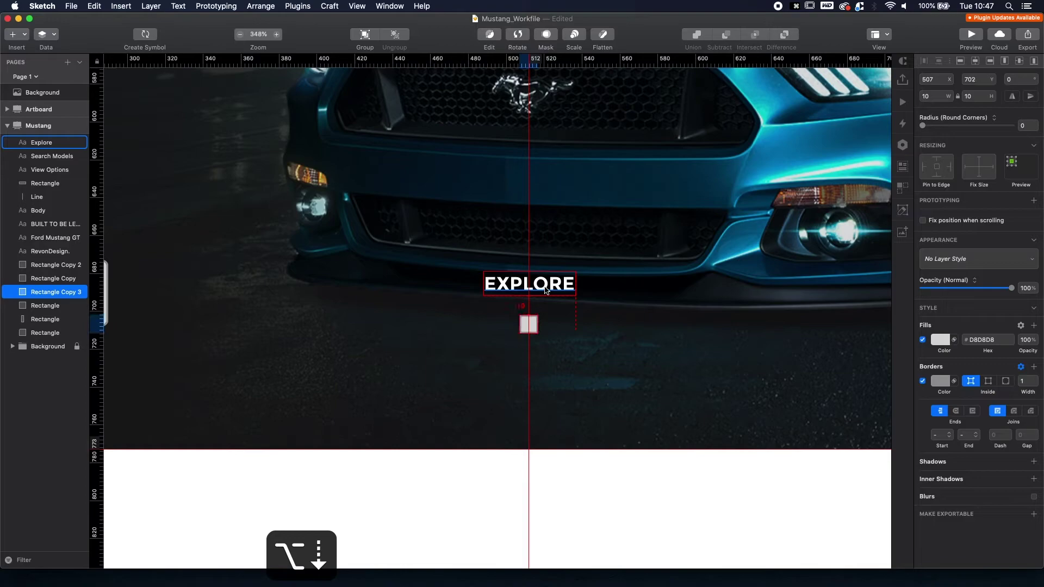
Nudge the small square under "Explore" up to Y 697, closer to the text.
{"action": "key", "text": "alt+Up"}
{"action": "key", "text": "alt+Up"}
{"action": "key", "text": "alt+Up"}
{"action": "key", "text": "alt+Up"}
{"action": "key", "text": "alt+Up"}
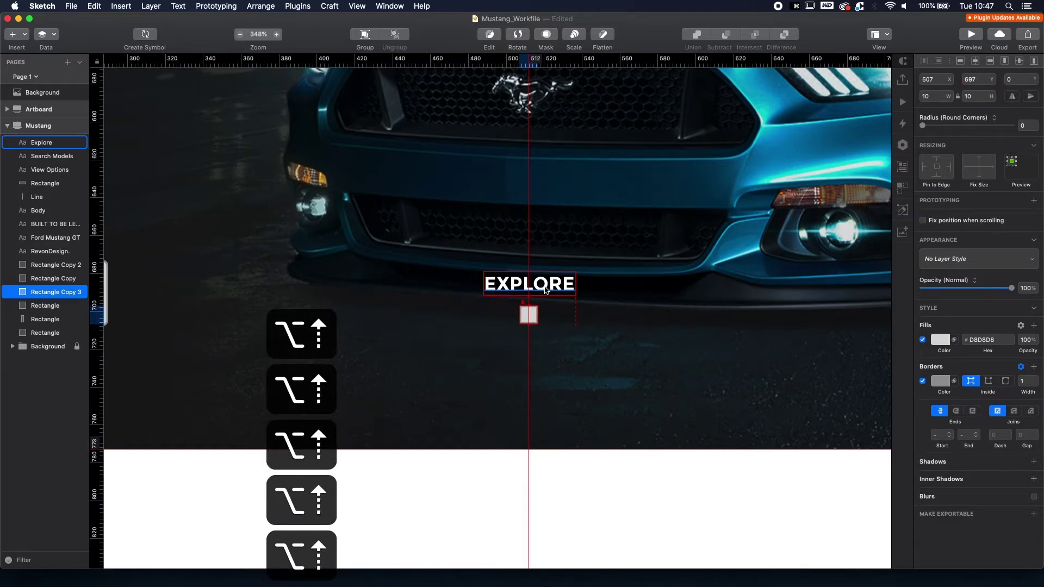
{"action": "left_click", "coordinate": [547, 289], "text": "shift"}
{"action": "scroll", "coordinate": [493, 316], "scroll_direction": "up", "scroll_amount": 2}
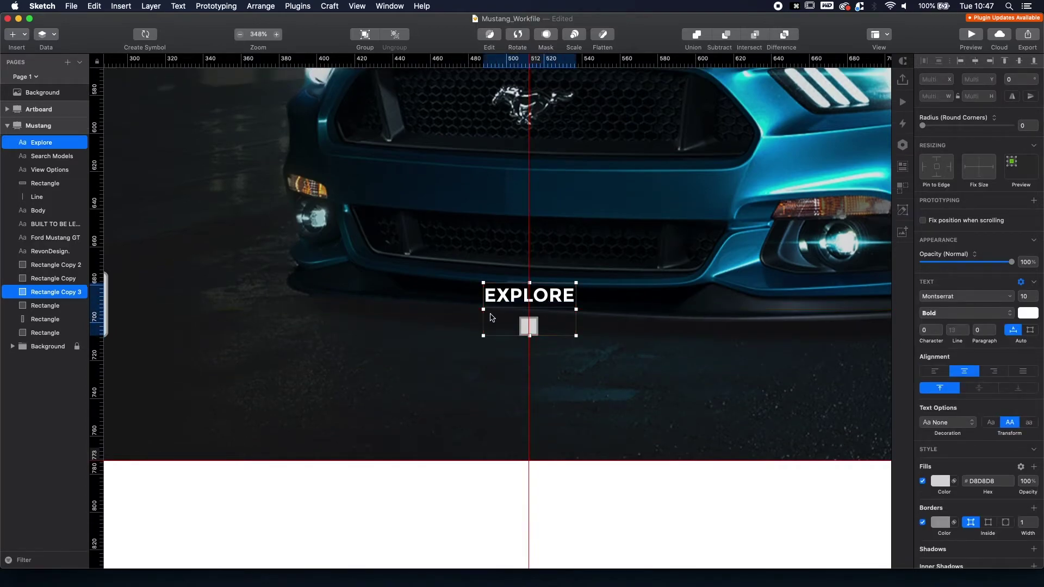
{"action": "left_click_drag", "start_coordinate": [518, 295], "coordinate": [519, 279]}
{"action": "key", "text": "super+z"}
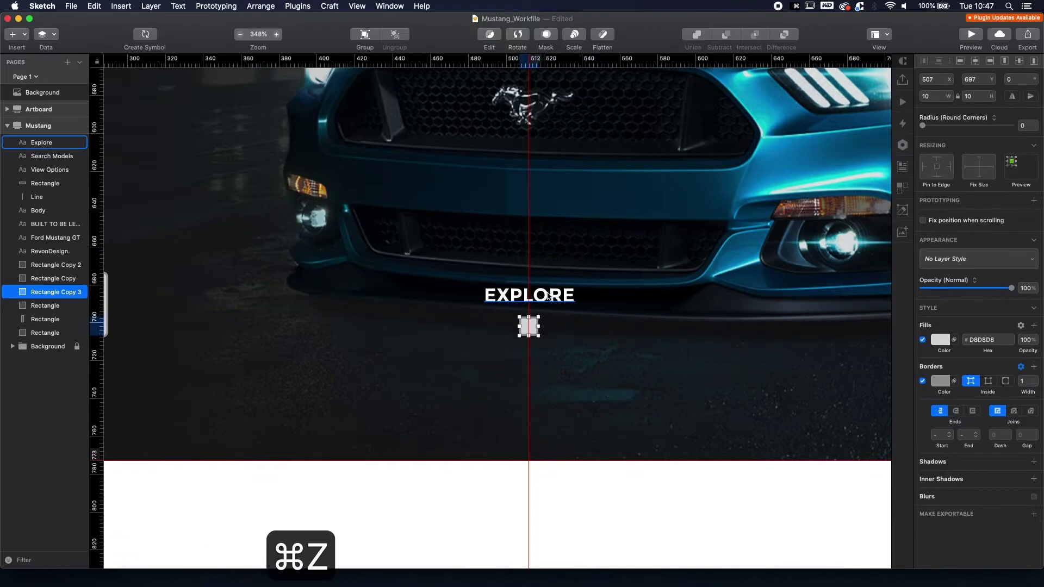
Move the "Explore" text and its square up slightly together, and bottom-align the square with the View Options button rectangle.
{"action": "left_click", "coordinate": [532, 302], "text": "shift"}
{"action": "left_click_drag", "start_coordinate": [528, 327], "coordinate": [529, 324]}
{"action": "left_click", "coordinate": [106, 322]}
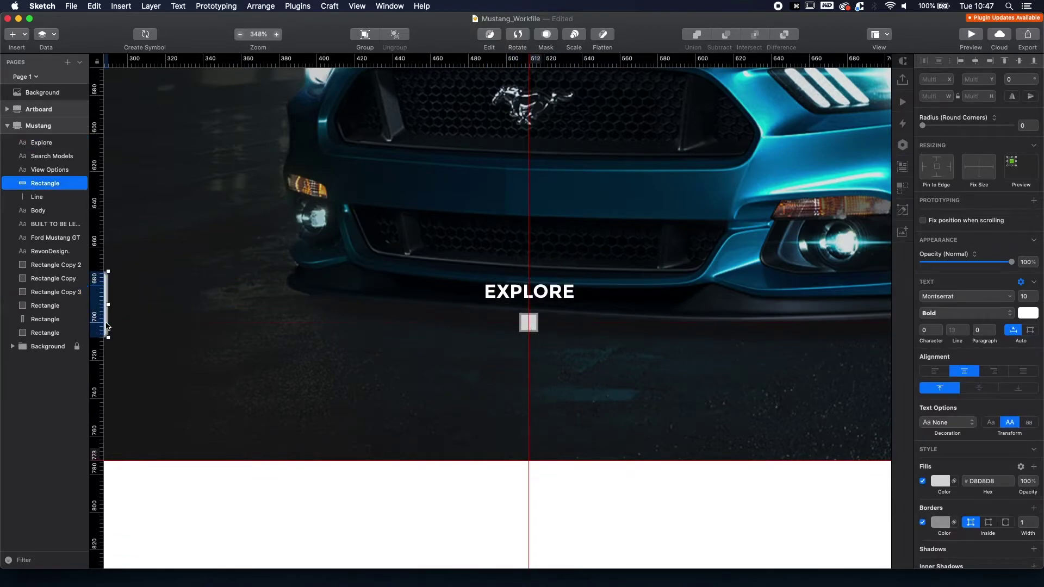
{"action": "left_click", "coordinate": [537, 326], "text": "shift"}
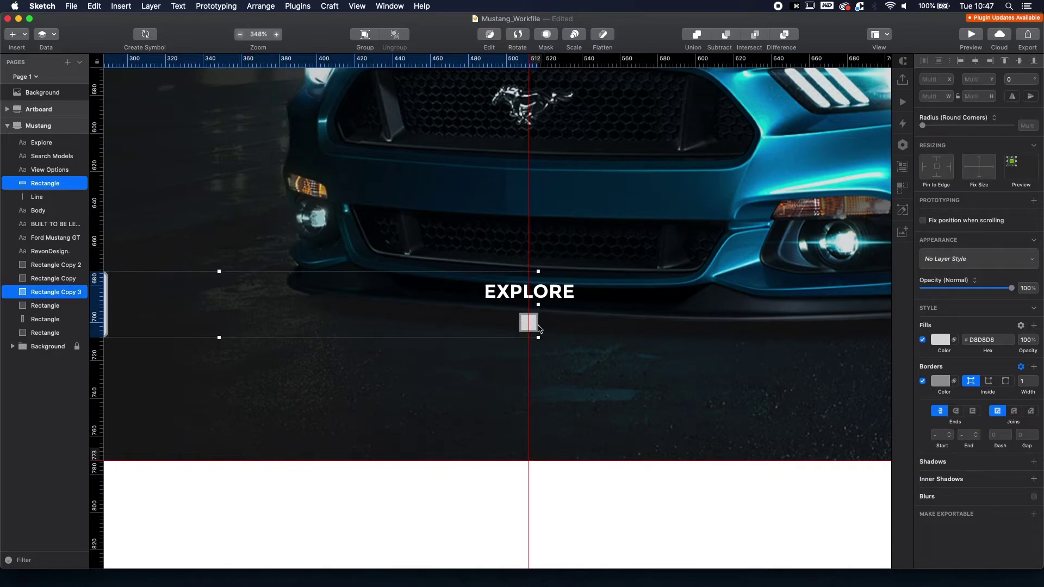
{"action": "left_click", "coordinate": [1035, 62]}
{"action": "left_click", "coordinate": [610, 319]}
Nudge the "Explore" text down to Y 680, closer to the small square beneath it.
{"action": "left_click", "coordinate": [535, 294]}
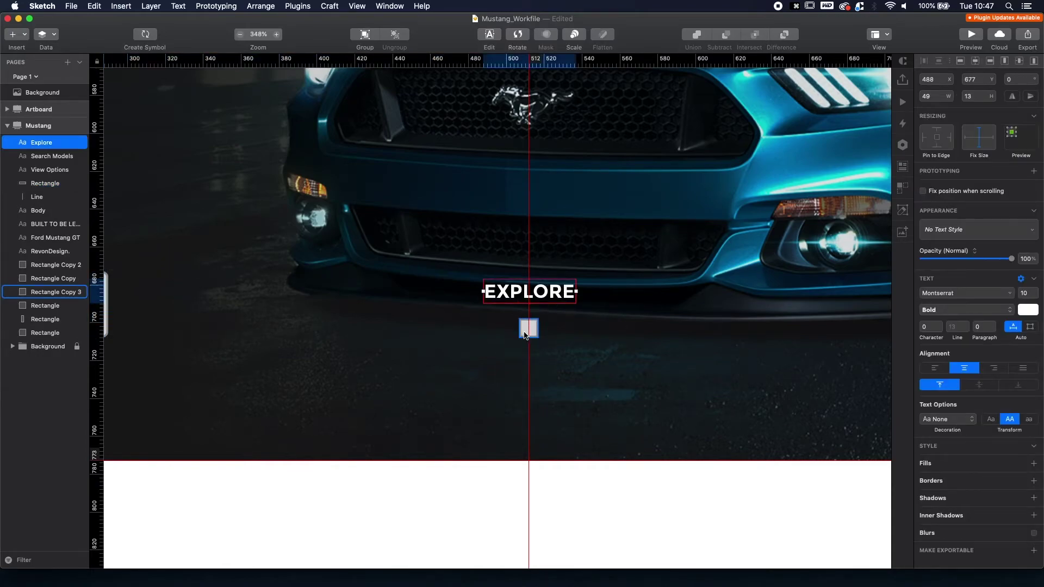
{"action": "key", "text": "alt+Down"}
{"action": "key", "text": "alt+Down"}
{"action": "key", "text": "alt+Down"}
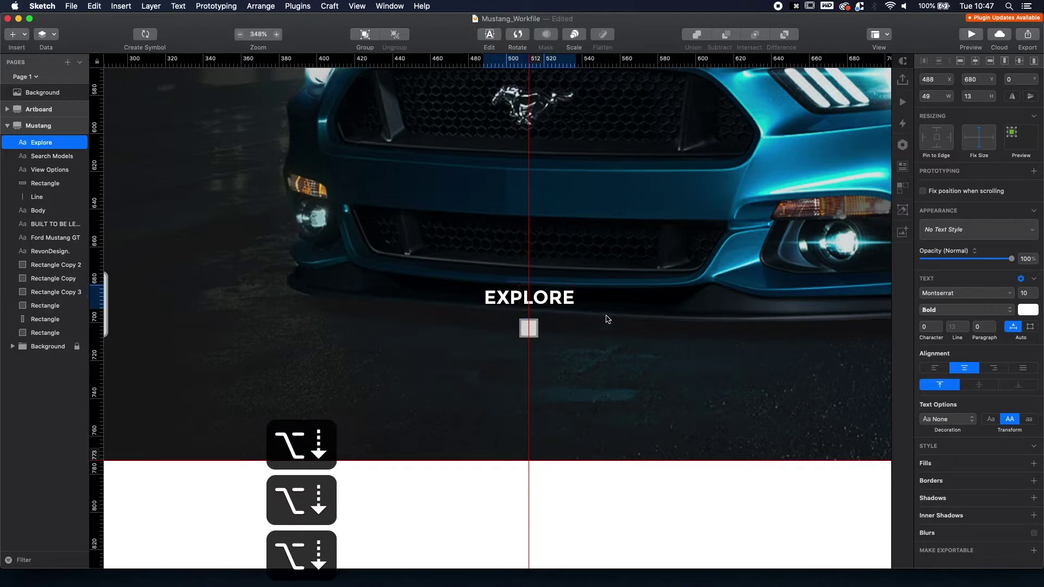
{"action": "left_click", "coordinate": [629, 311]}
Add a text layer reading "Occasions" in the header of the design, near the vertical centre guide.
{"action": "scroll", "coordinate": [630, 319], "scroll_direction": "down", "scroll_amount": 3}
{"action": "scroll", "coordinate": [631, 319], "scroll_direction": "down", "scroll_amount": 5}
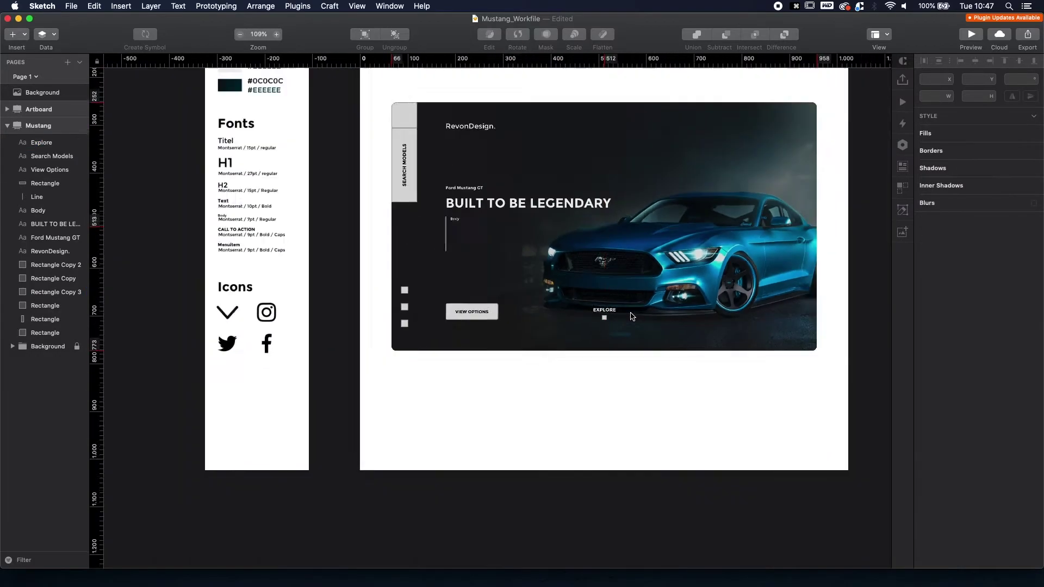
{"action": "scroll", "coordinate": [707, 229], "scroll_direction": "up", "scroll_amount": 3}
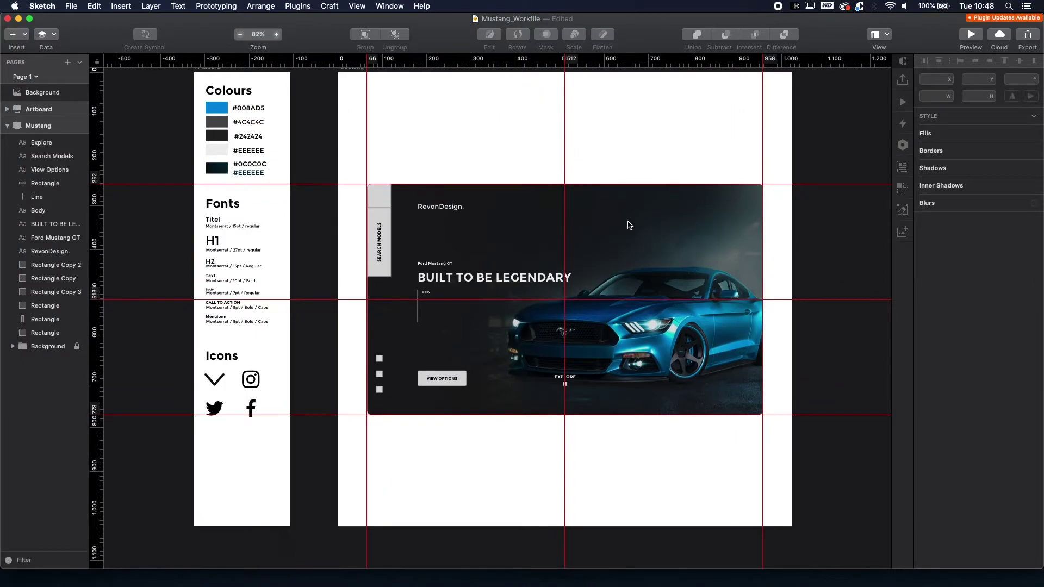
{"action": "scroll", "coordinate": [641, 223], "scroll_direction": "up", "scroll_amount": 5}
{"action": "key", "text": "t"}
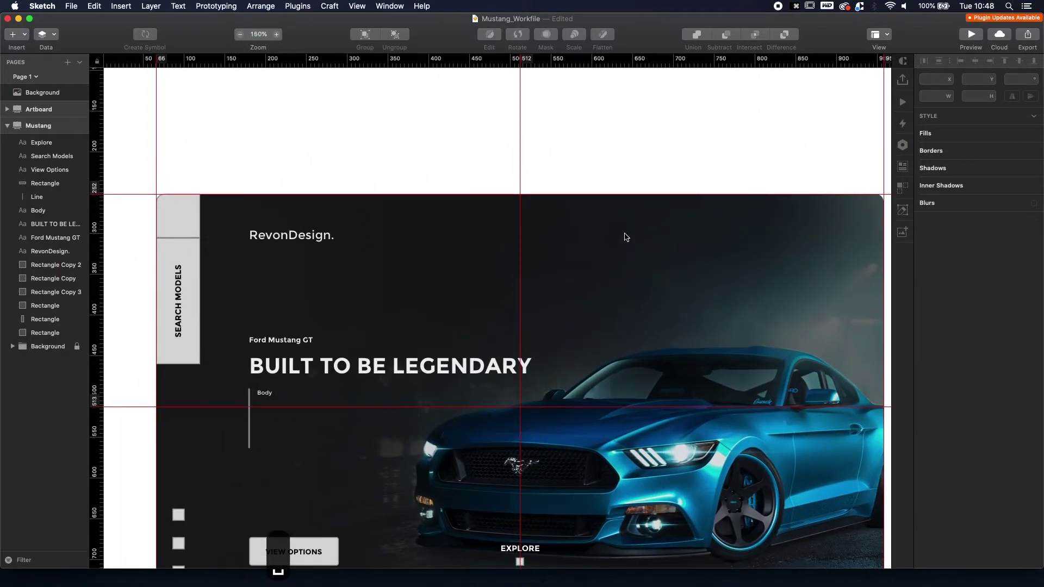
{"action": "key", "text": "space"}
{"action": "left_click", "coordinate": [540, 229]}
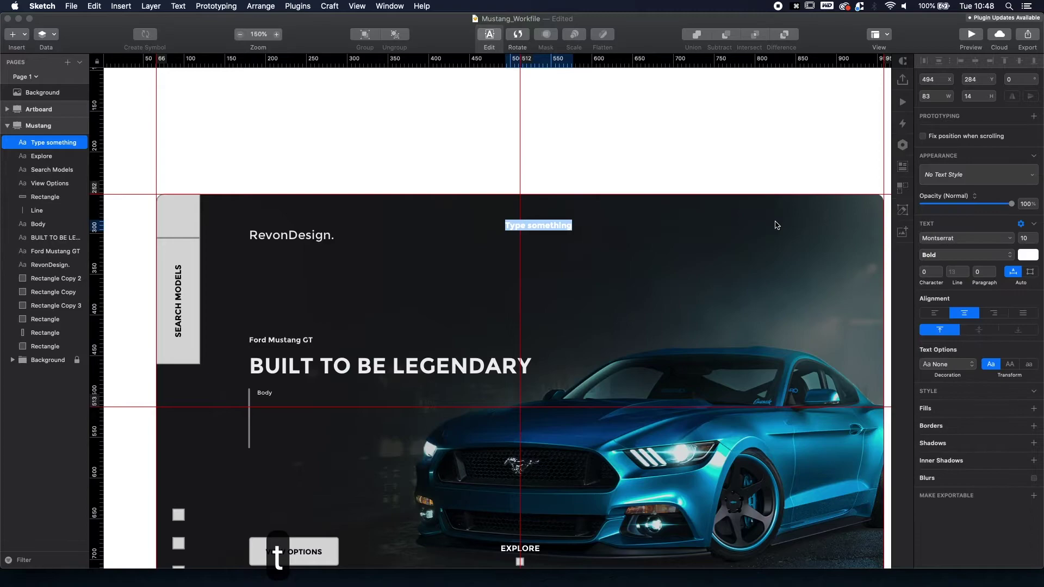
{"action": "type", "text": "o"}
{"action": "type", "text": "ccaions"}
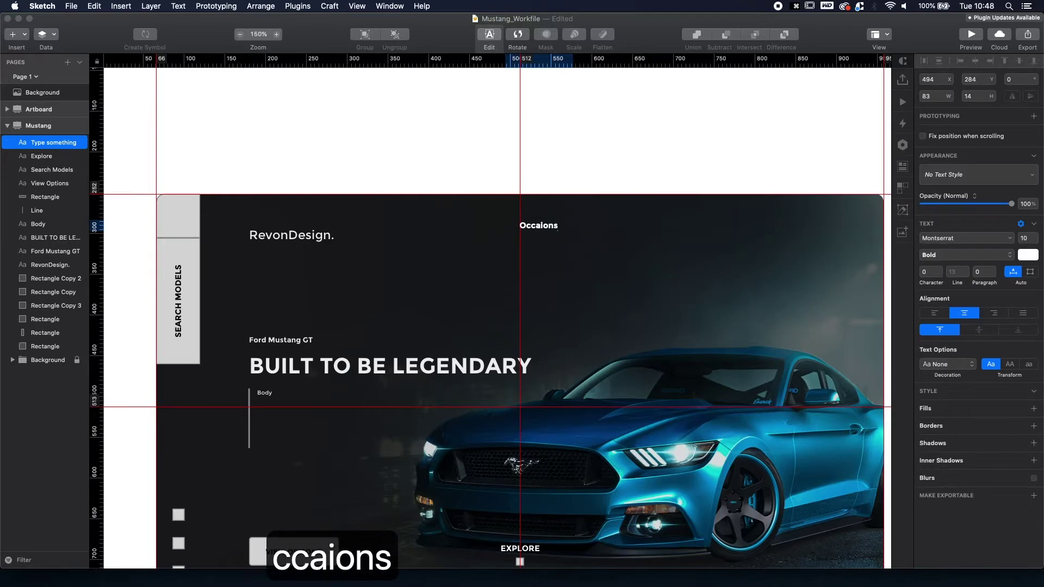
{"action": "key", "text": "Return"}
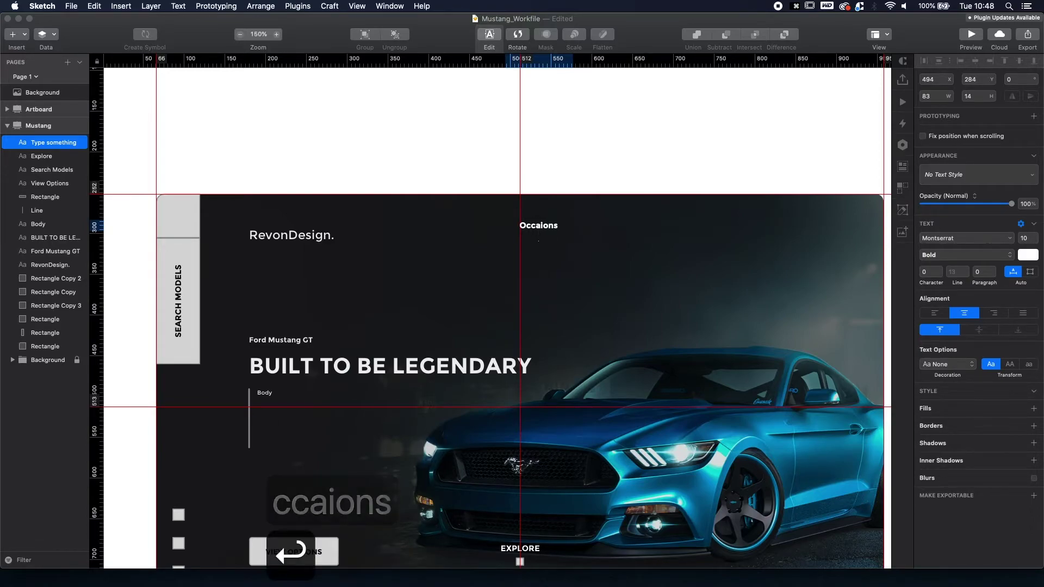
{"action": "key", "text": "BackSpace"}
{"action": "key", "text": "BackSpace"}
{"action": "key", "text": "BackSpace"}
{"action": "key", "text": "BackSpace"}
{"action": "key", "text": "BackSpace"}
{"action": "type", "text": "sions"}
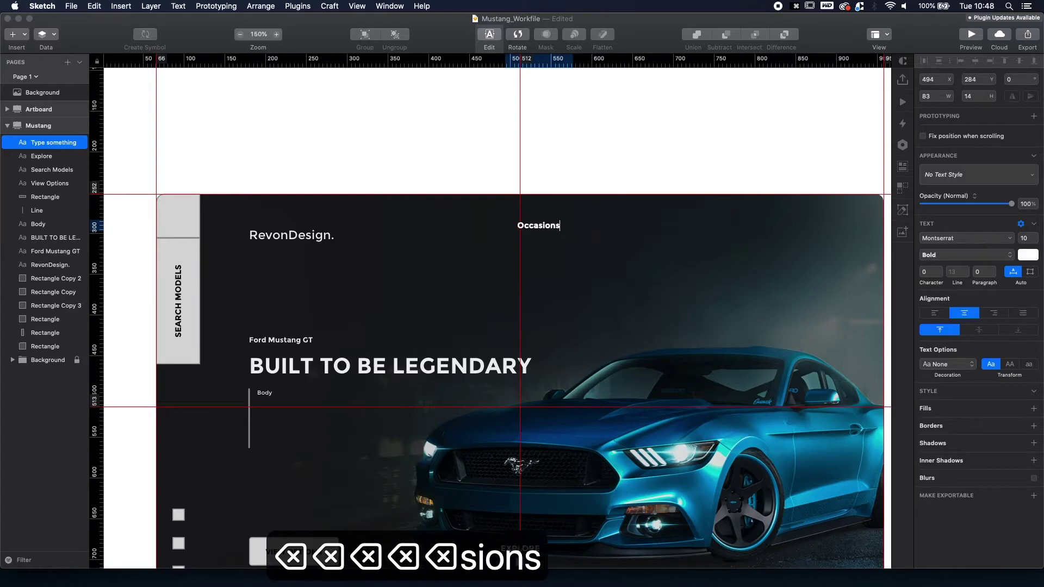
Left-align the "Occasions" text and try to set it to uppercase at size 9.
{"action": "left_click", "coordinate": [1011, 364]}
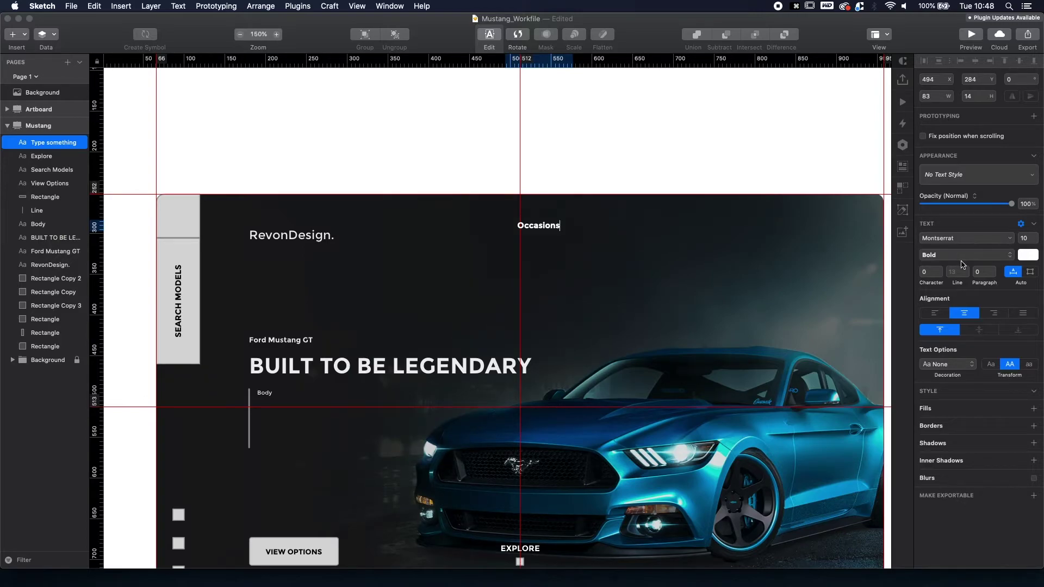
{"action": "left_click", "coordinate": [1025, 238]}
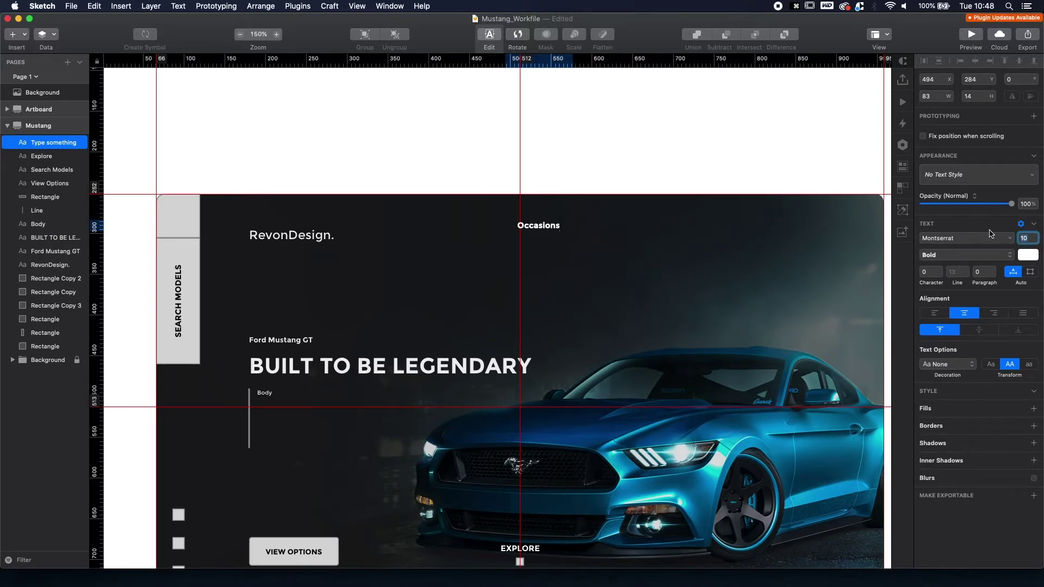
{"action": "type", "text": "9"}
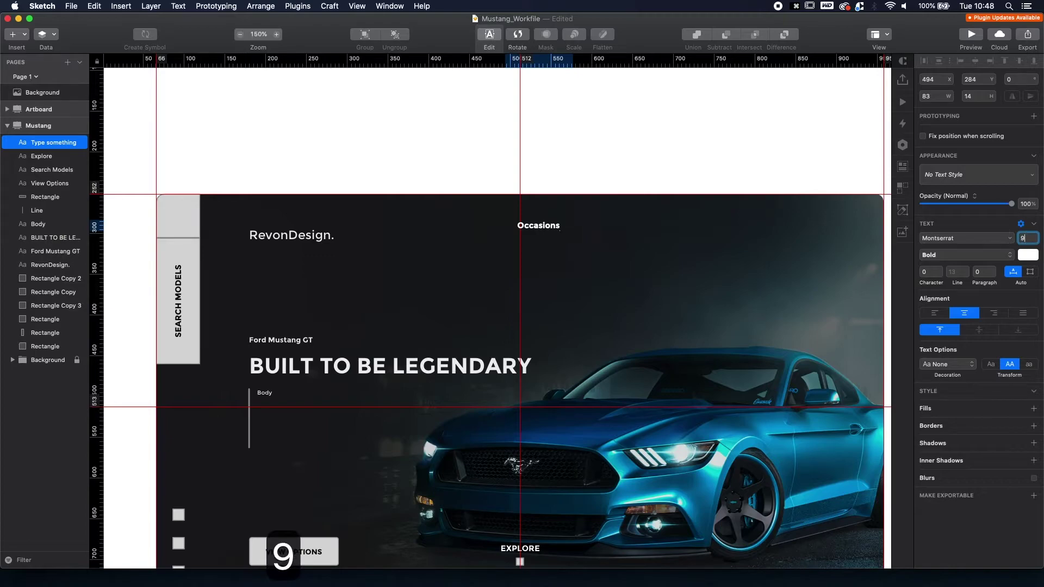
{"action": "key", "text": "Return"}
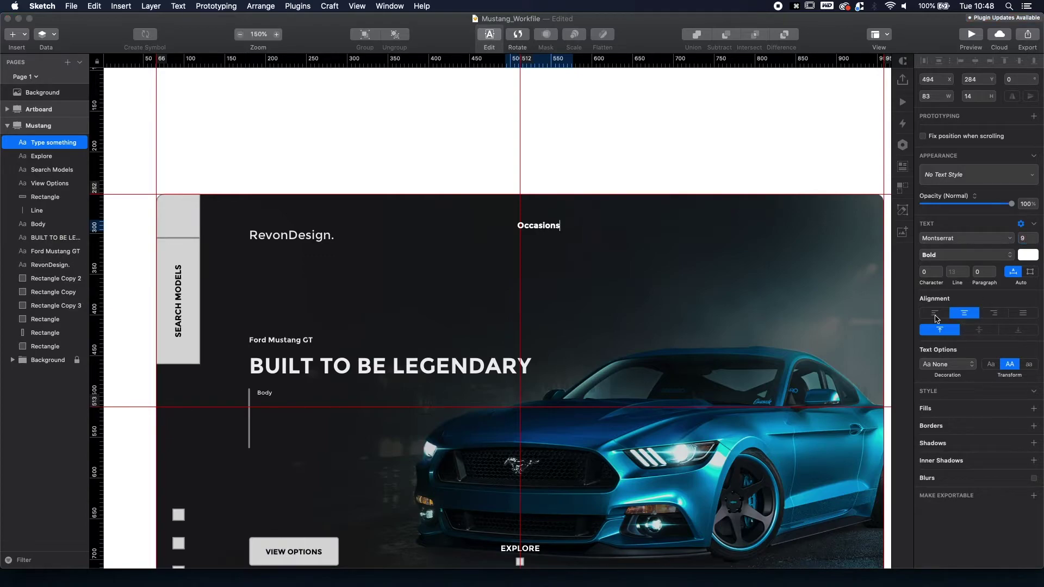
{"action": "left_click", "coordinate": [935, 314]}
{"action": "left_click", "coordinate": [298, 166]}
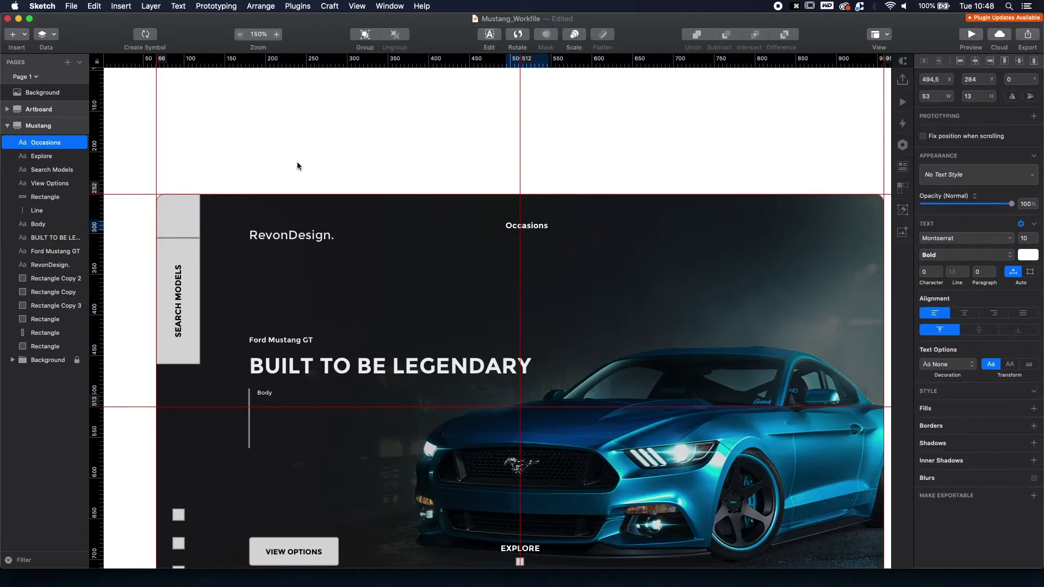
Set the "Occasions" text to uppercase and move it just past the vertical centre guide to X 517, Y 282.
{"action": "left_click", "coordinate": [518, 227]}
{"action": "left_click", "coordinate": [1010, 369]}
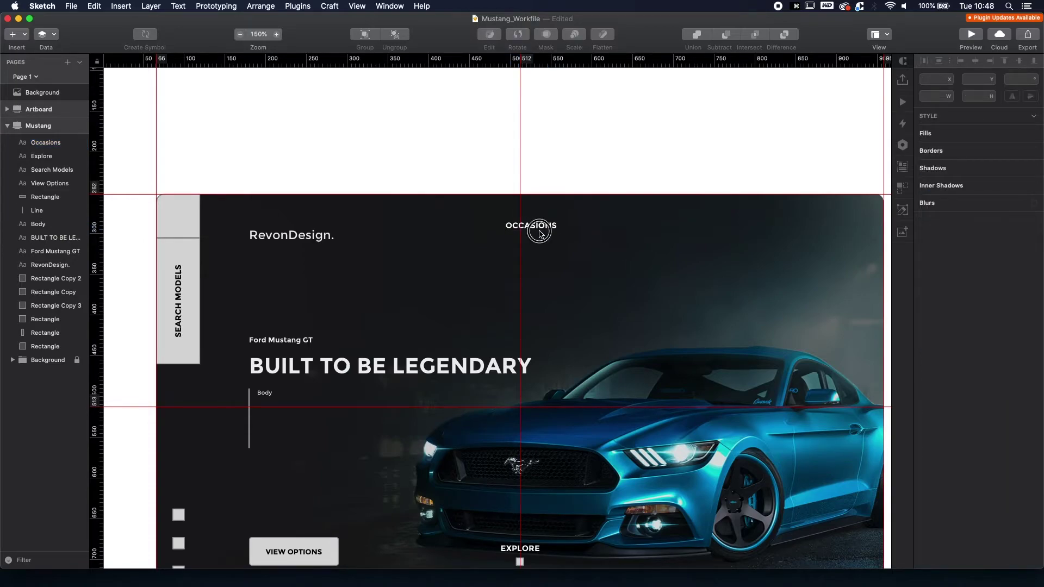
{"action": "left_click_drag", "start_coordinate": [535, 231], "coordinate": [558, 225]}
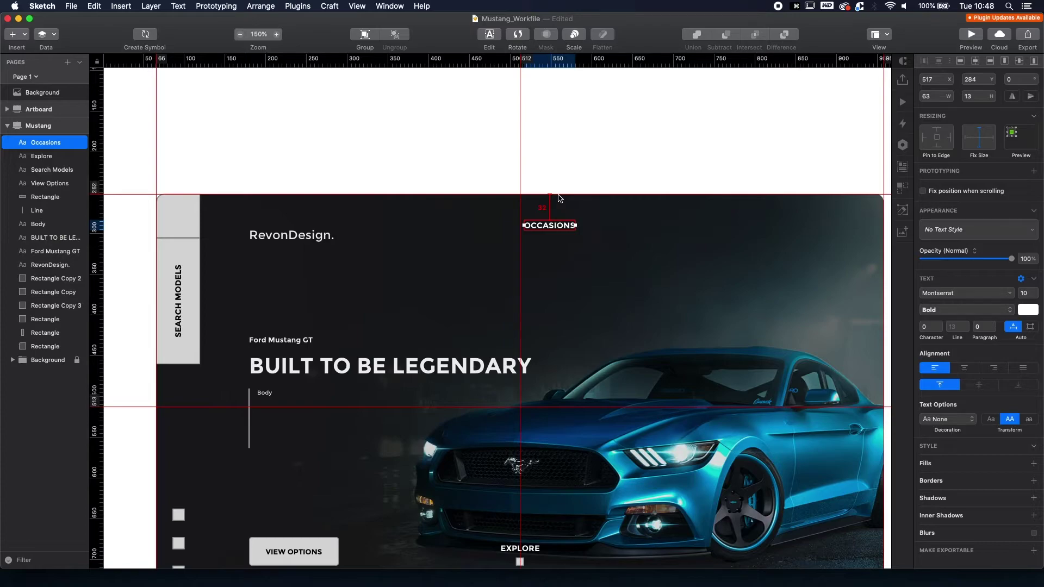
{"action": "key", "text": "alt+Up"}
{"action": "key", "text": "alt+Up"}
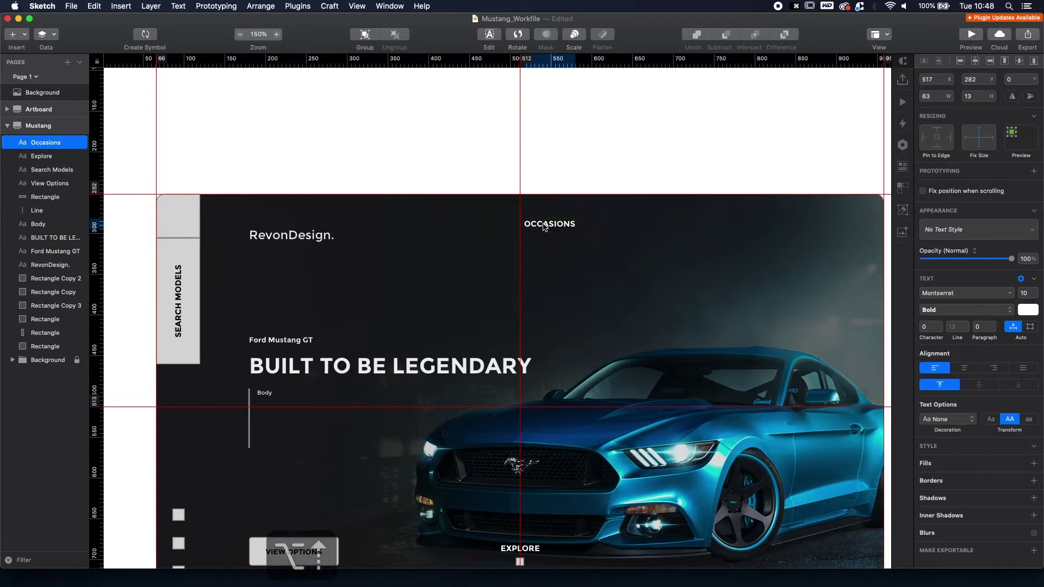
Duplicate the "Occasions" text beside it at X 610, Y 282 and change the copy to "Private Lease".
{"action": "left_click_drag", "start_coordinate": [546, 225], "coordinate": [621, 224]}
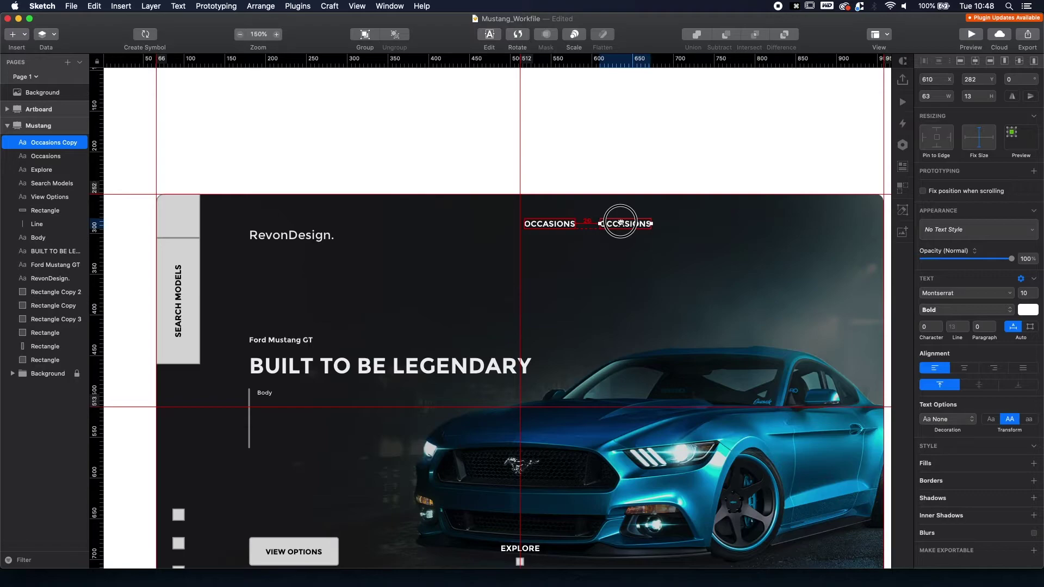
{"action": "double_click", "coordinate": [626, 225]}
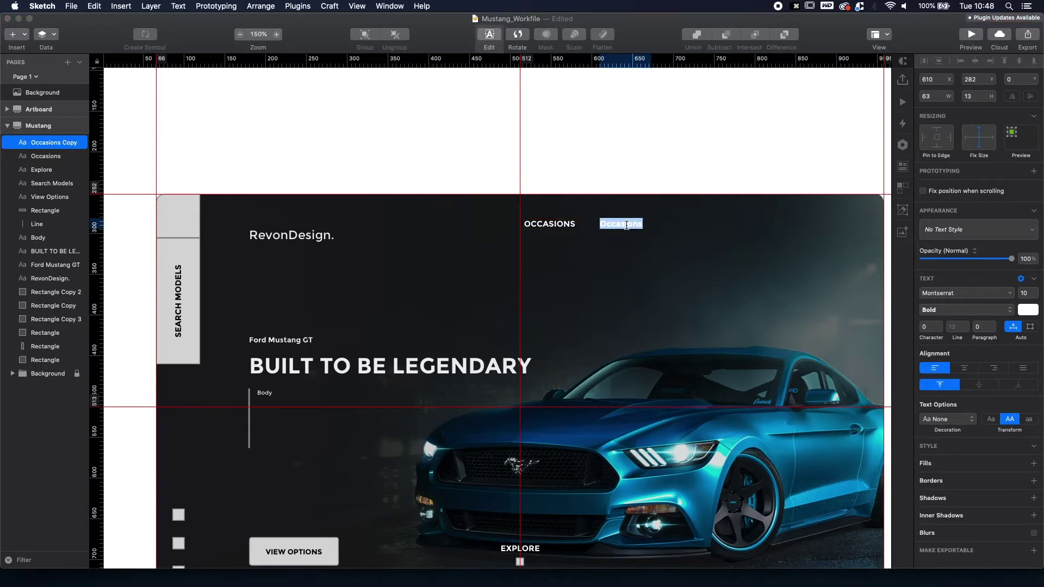
{"action": "type", "text": "Priva"}
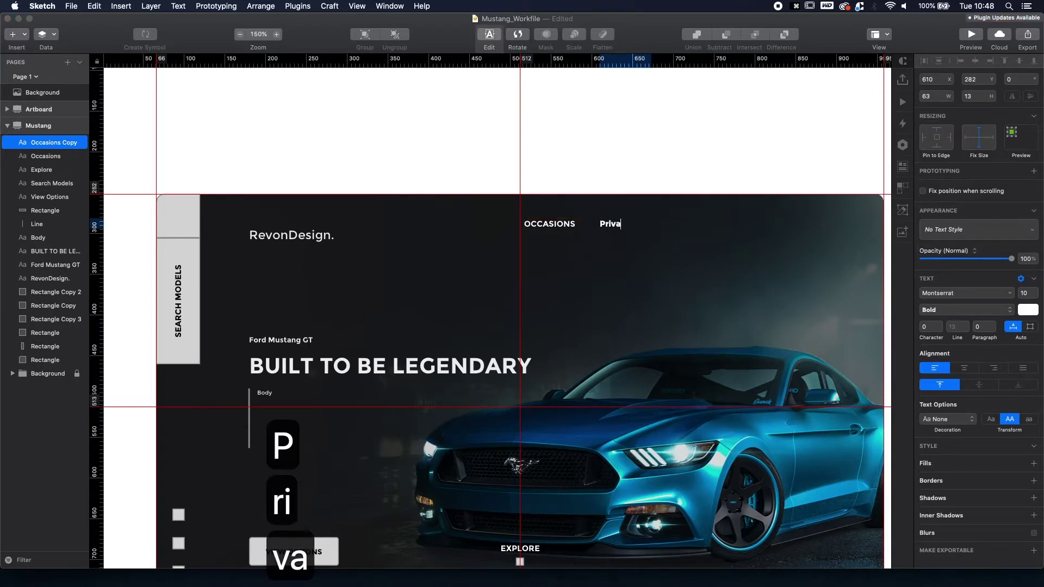
{"action": "type", "text": "te Lease"}
{"action": "key", "text": "Escape"}
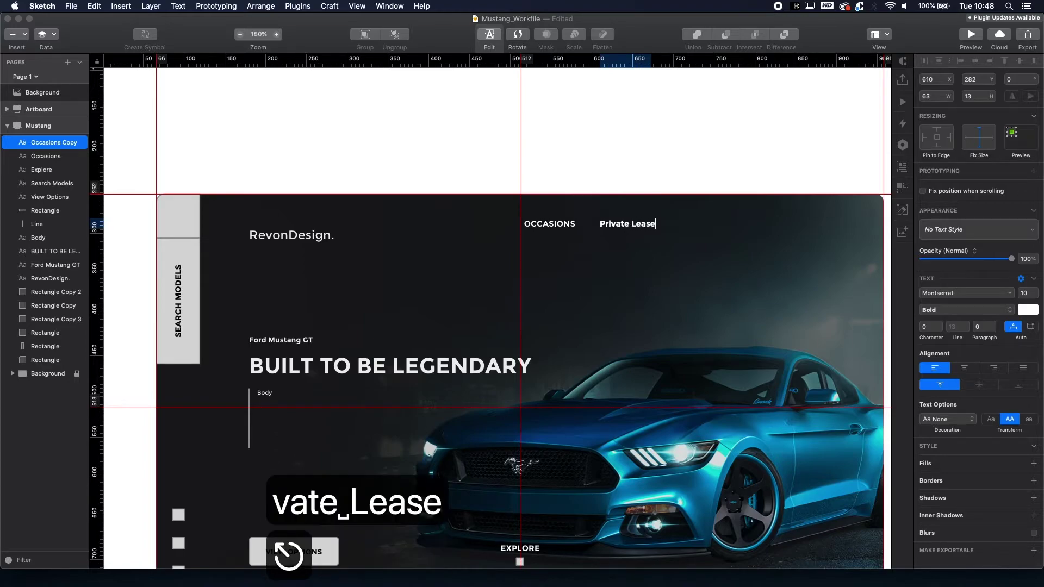
Duplicate the "Private Lease" text beside it at X 720, Y 282 and change the copy to "Services".
{"action": "left_click_drag", "start_coordinate": [626, 224], "coordinate": [715, 223]}
{"action": "double_click", "coordinate": [715, 224]}
{"action": "key", "text": "super+a"}
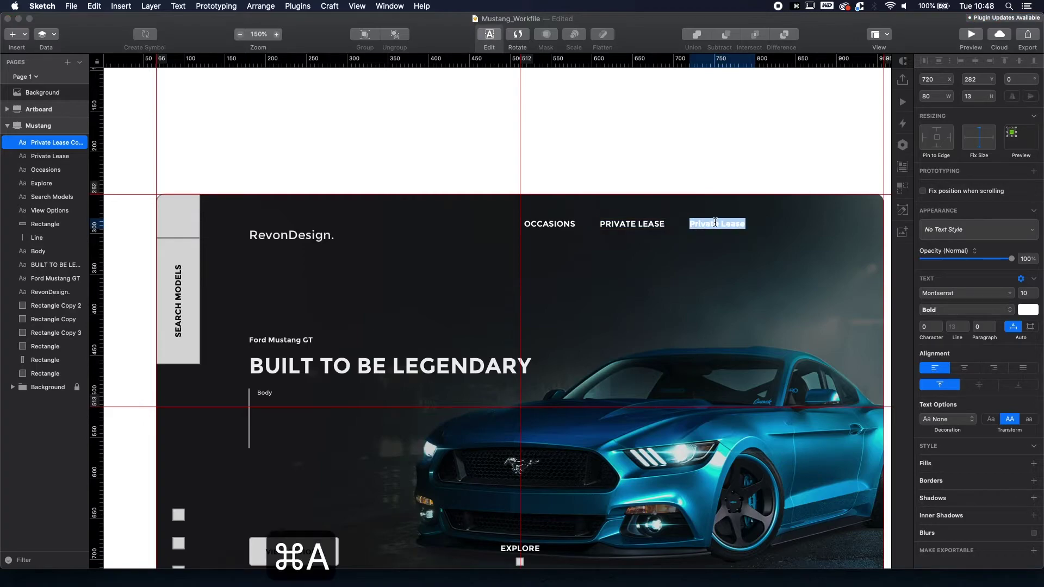
{"action": "type", "text": "Sr"}
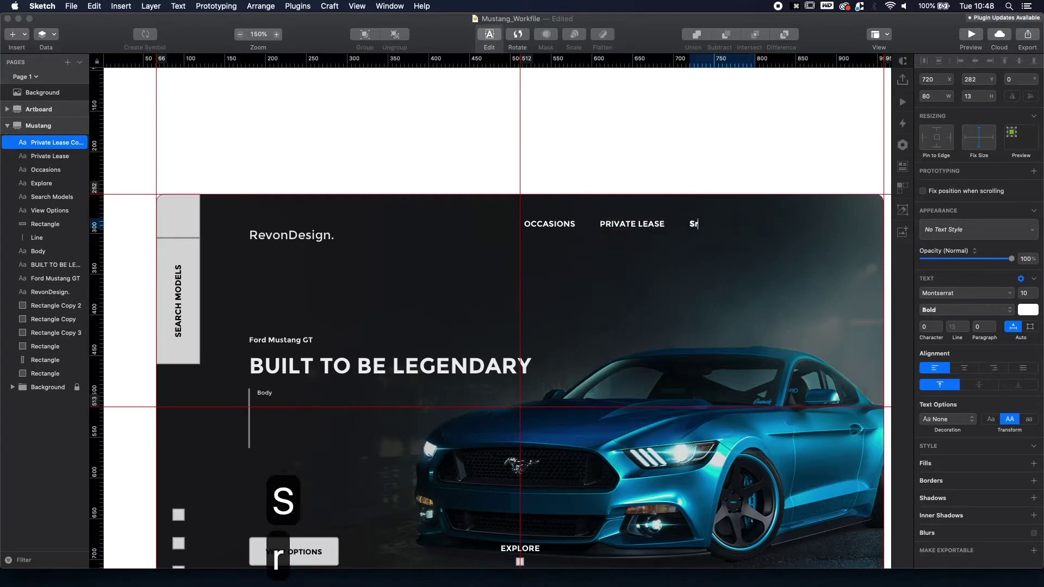
{"action": "key", "text": "BackSpace"}
{"action": "type", "text": "ervice"}
{"action": "type", "text": "s"}
{"action": "key", "text": "Escape"}
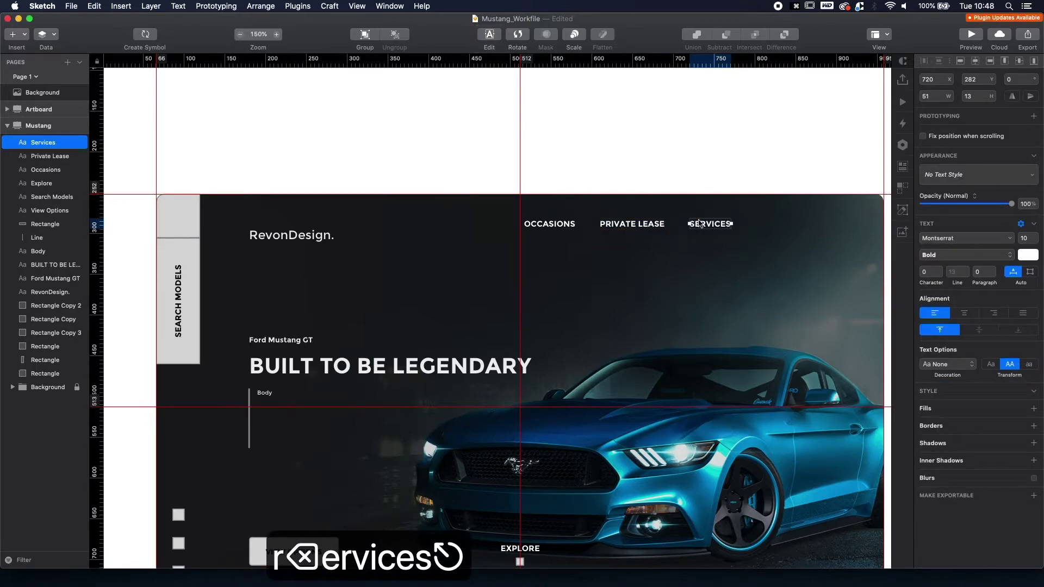
Duplicate the "Services" text beside it at X 801, Y 282 and change the copy to "Classics".
{"action": "left_click_drag", "start_coordinate": [701, 224], "coordinate": [770, 224]}
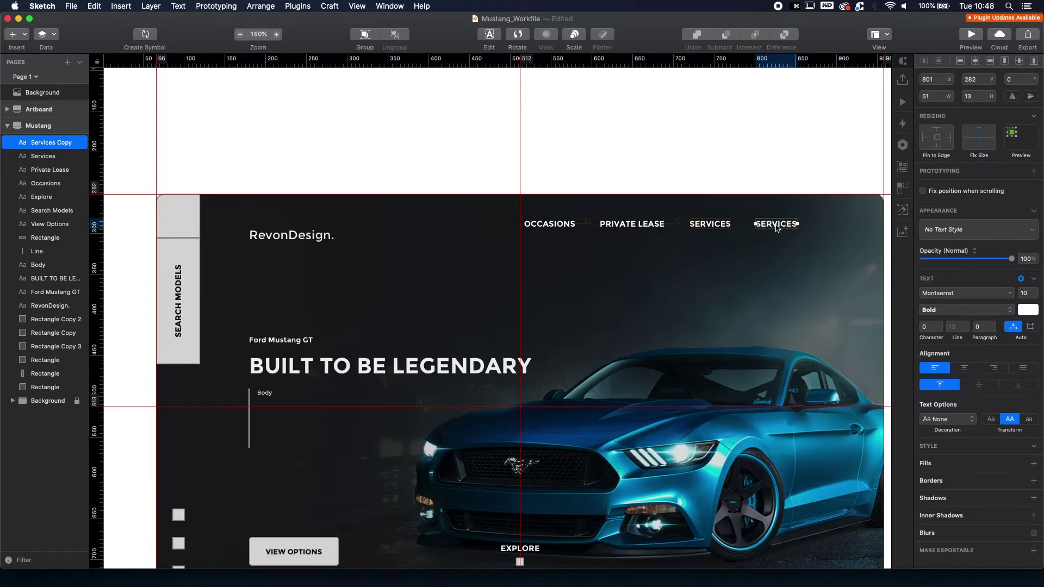
{"action": "double_click", "coordinate": [776, 225]}
{"action": "type", "text": "Classics"}
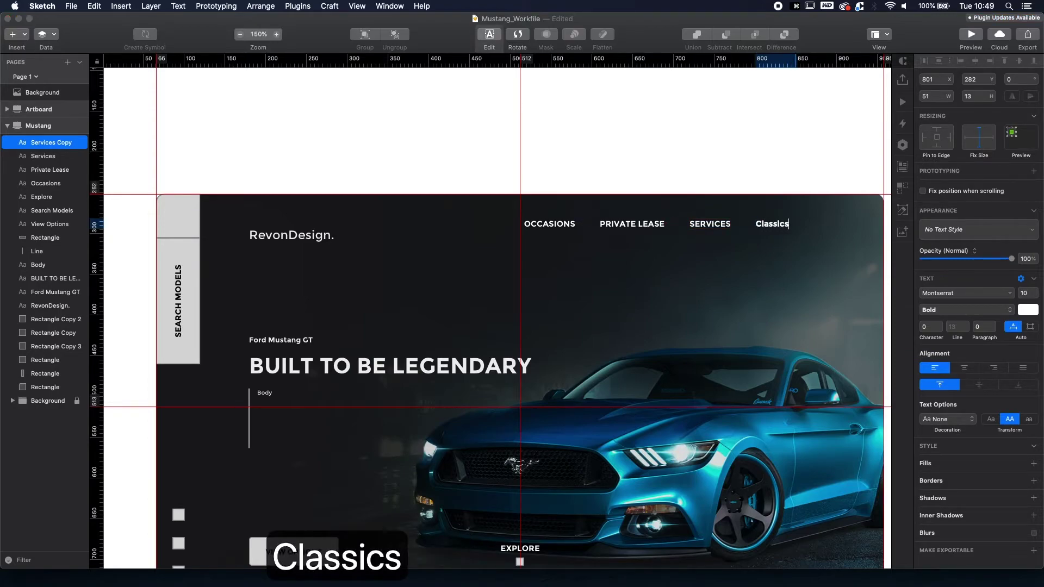
{"action": "key", "text": "Escape"}
Duplicate the "Classics" text beside it at X 882, Y 282 and change the copy to "Contact".
{"action": "left_click_drag", "start_coordinate": [770, 225], "coordinate": [836, 227]}
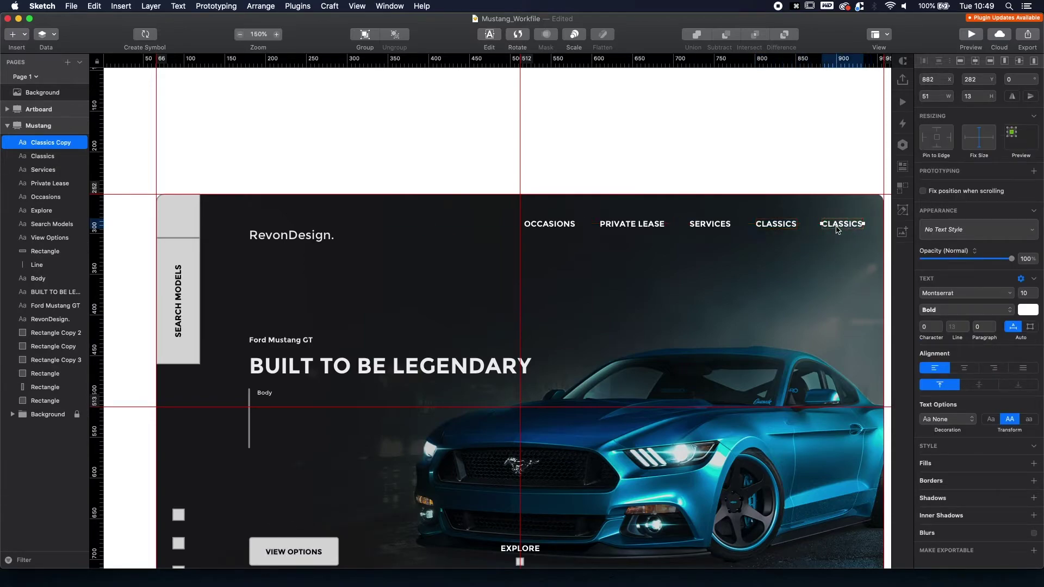
{"action": "double_click", "coordinate": [837, 226]}
{"action": "type", "text": "Contadt"}
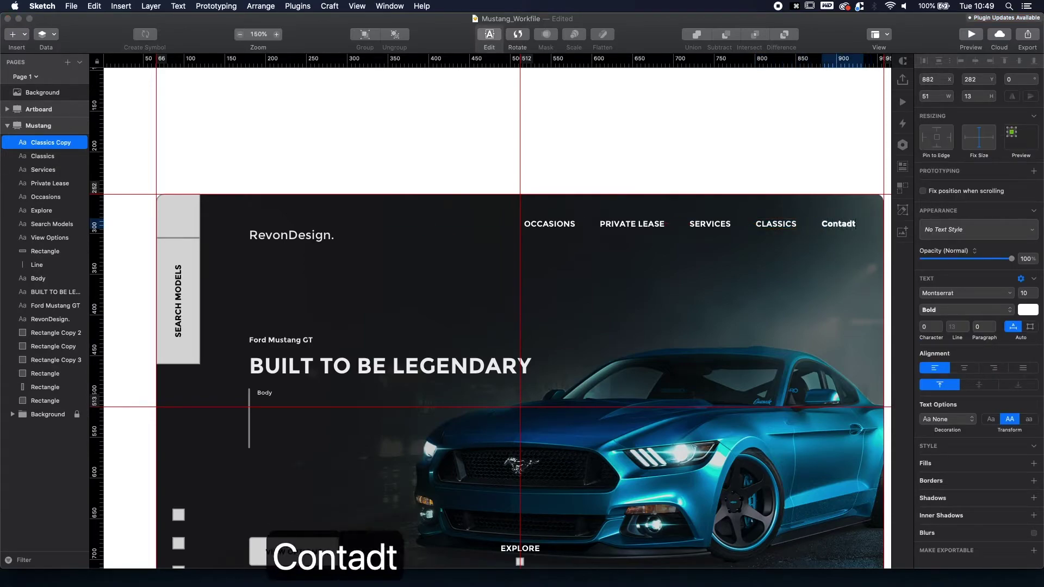
{"action": "key", "text": "BackSpace"}
{"action": "key", "text": "BackSpace"}
{"action": "type", "text": "ct"}
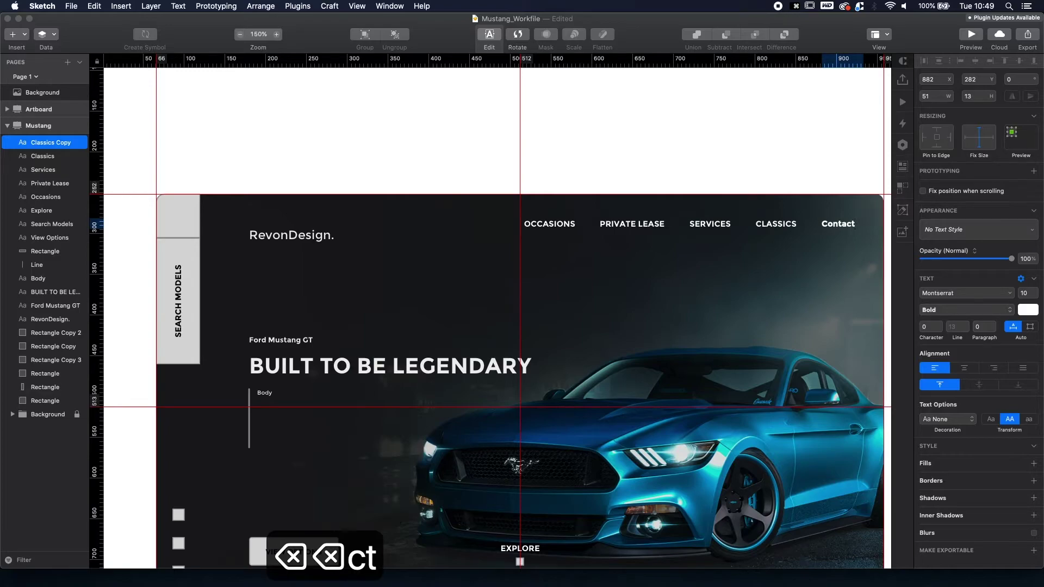
{"action": "key", "text": "Escape"}
Shift the five header menu texts left together so that "Occasions" starts at the vertical centre guide at 512.
{"action": "left_click", "coordinate": [776, 224], "text": "shift"}
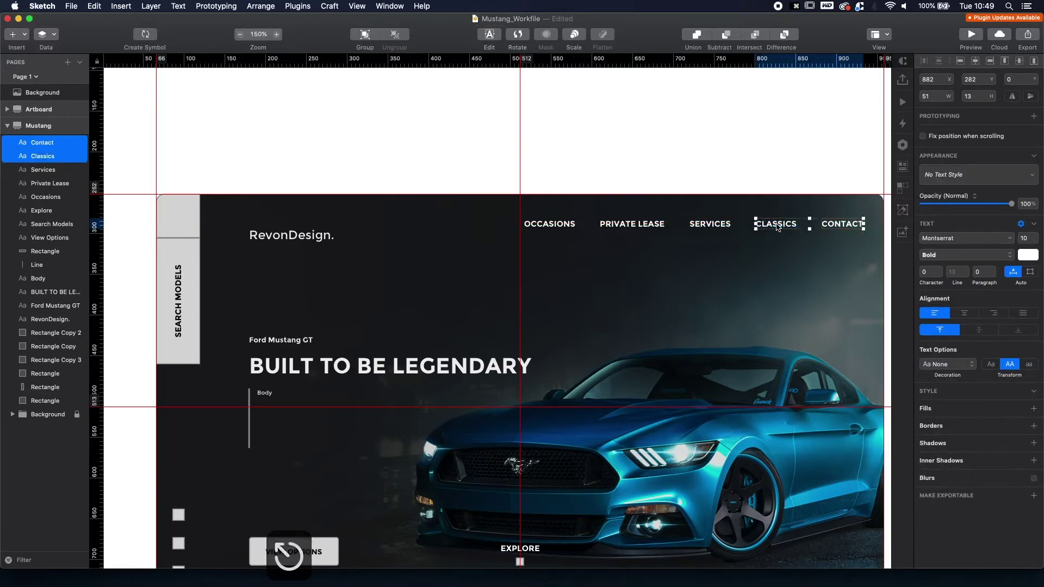
{"action": "left_click", "coordinate": [710, 224], "text": "shift"}
{"action": "left_click", "coordinate": [643, 225], "text": "shift"}
{"action": "left_click", "coordinate": [554, 225], "text": "shift"}
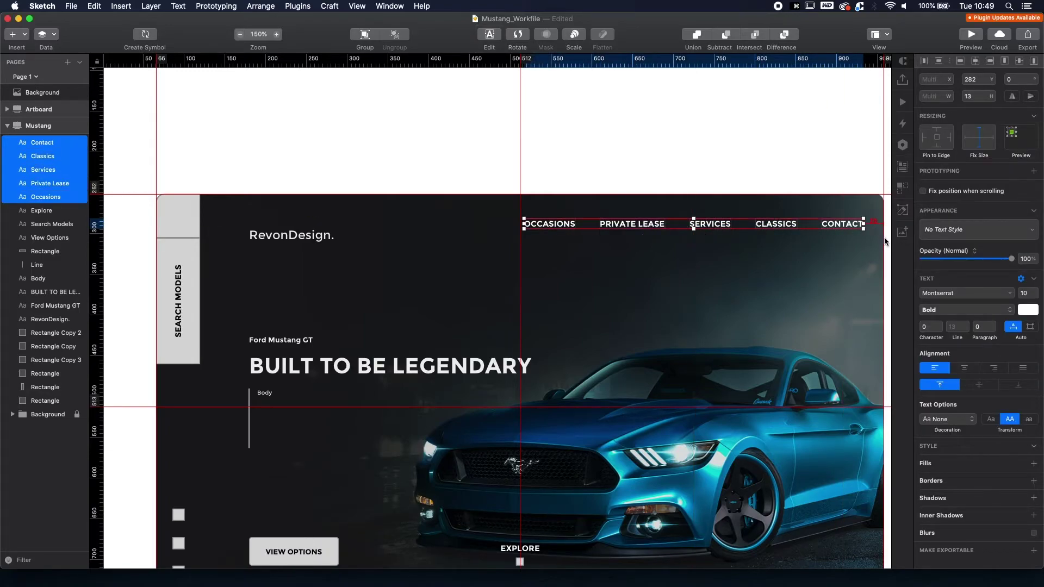
{"action": "key", "text": "alt+Left"}
{"action": "key", "text": "alt+Left"}
{"action": "key", "text": "alt+Left"}
{"action": "key", "text": "alt+Left"}
{"action": "key", "text": "alt+Left"}
{"action": "key", "text": "alt+Left"}
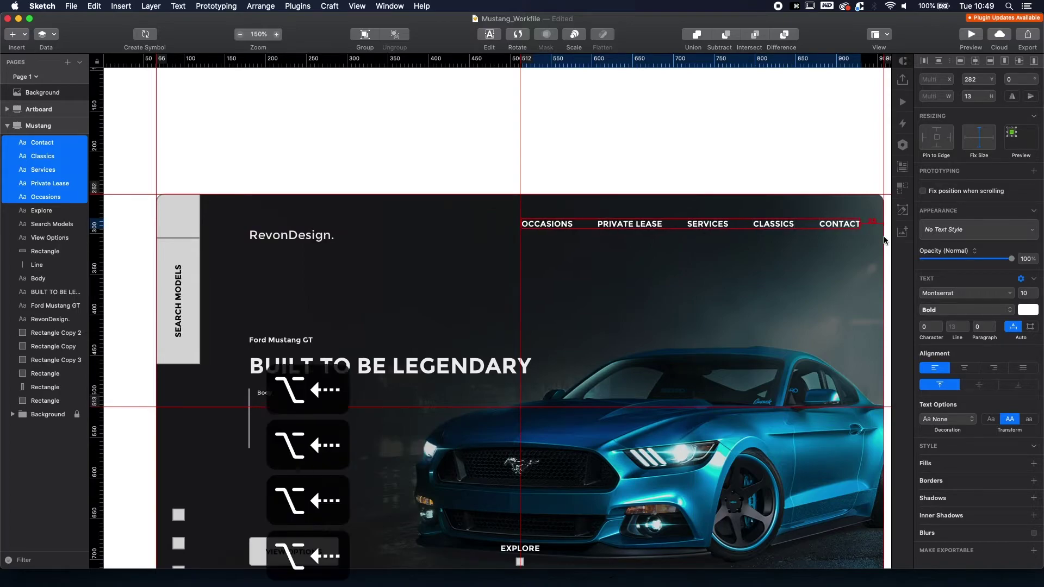
{"action": "key", "text": "alt+Right"}
{"action": "key", "text": "Escape"}
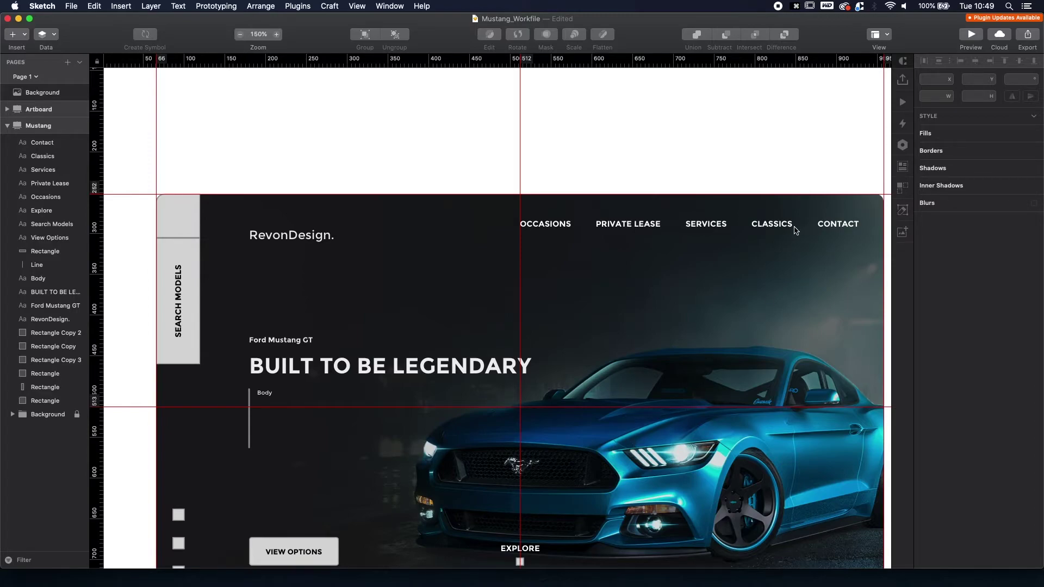
Duplicate the small 10 × 10 square below "Explore" and place the copy beside "Classics" at X 852, Y 284.
{"action": "scroll", "coordinate": [544, 463], "scroll_direction": "down", "scroll_amount": 2}
{"action": "left_click", "coordinate": [520, 529]}
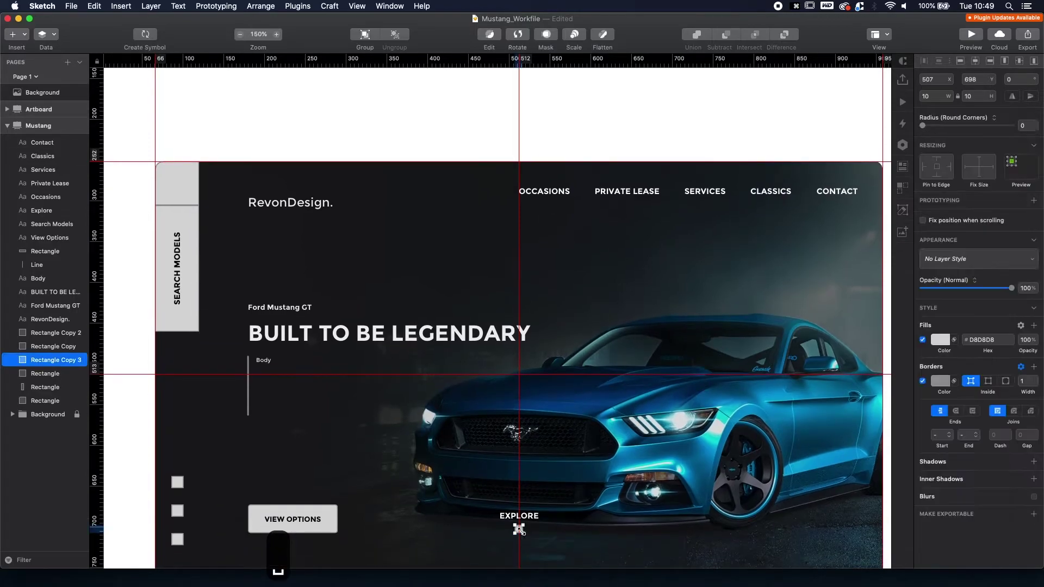
{"action": "left_click_drag", "start_coordinate": [520, 532], "coordinate": [802, 193]}
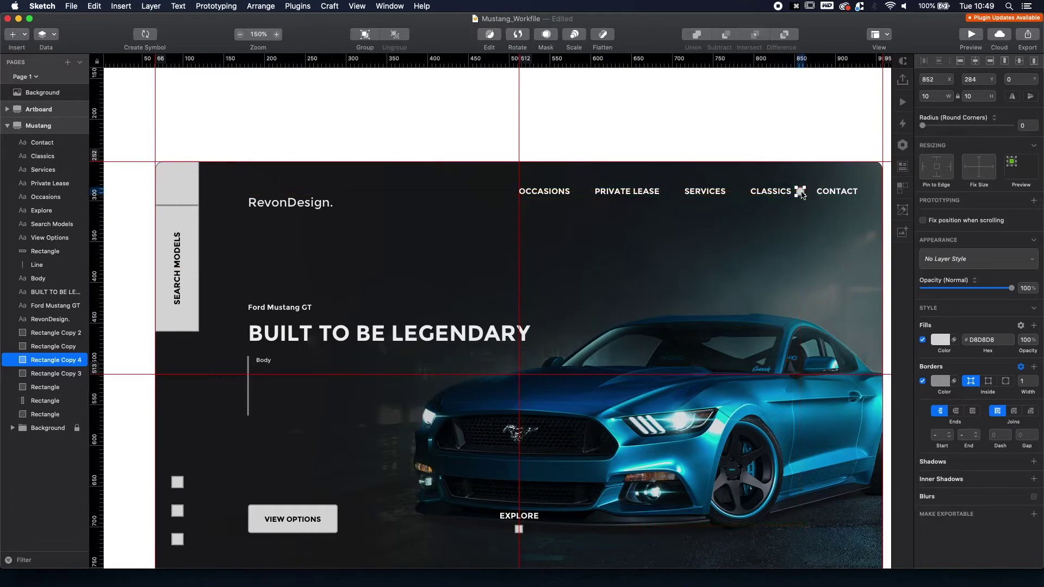
{"action": "scroll", "coordinate": [802, 195], "scroll_direction": "down", "scroll_amount": 1}
{"action": "scroll", "coordinate": [804, 195], "scroll_direction": "down", "scroll_amount": 3}
{"action": "scroll", "coordinate": [807, 193], "scroll_direction": "up", "scroll_amount": 8}
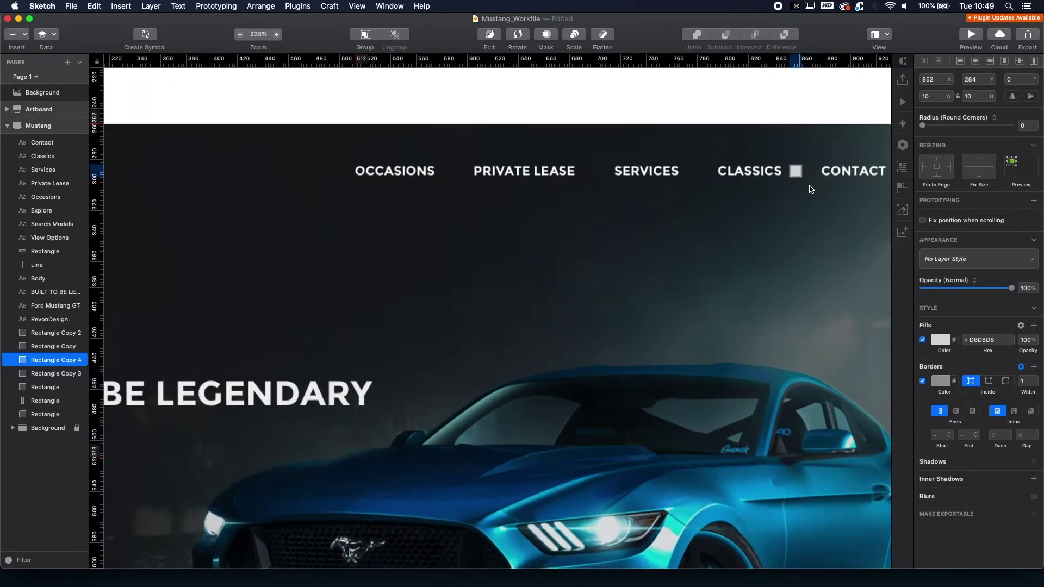
{"action": "scroll", "coordinate": [811, 192], "scroll_direction": "down", "scroll_amount": 2}
{"action": "scroll", "coordinate": [810, 194], "scroll_direction": "up", "scroll_amount": 3}
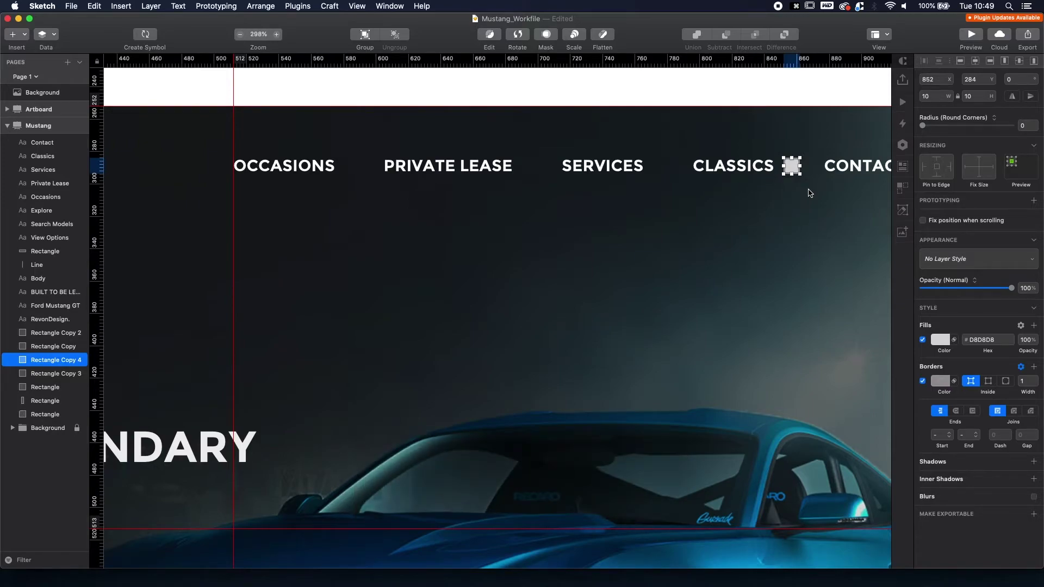
{"action": "scroll", "coordinate": [807, 191], "scroll_direction": "up", "scroll_amount": 3}
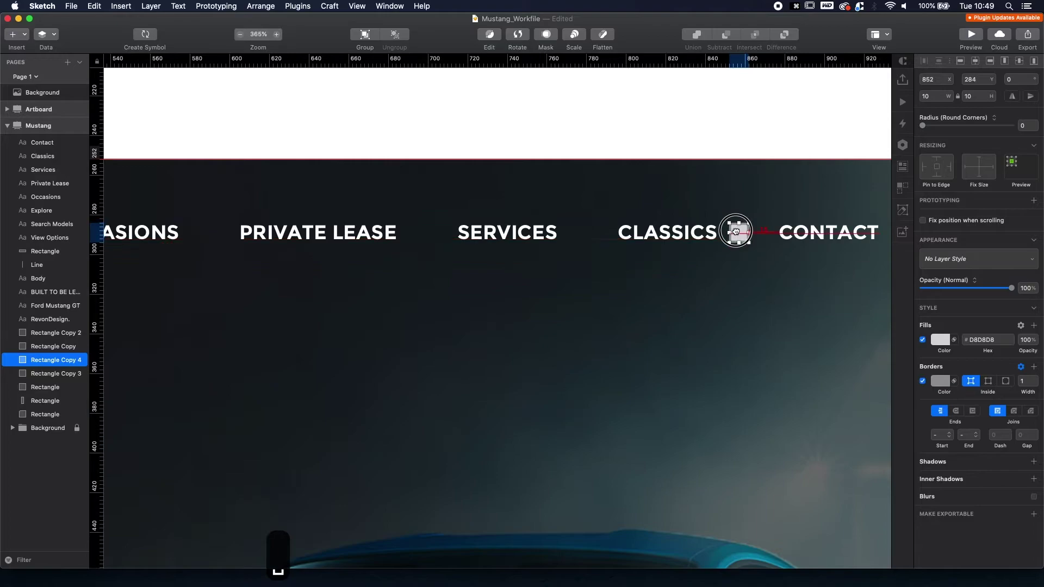
{"action": "left_click", "coordinate": [708, 243]}
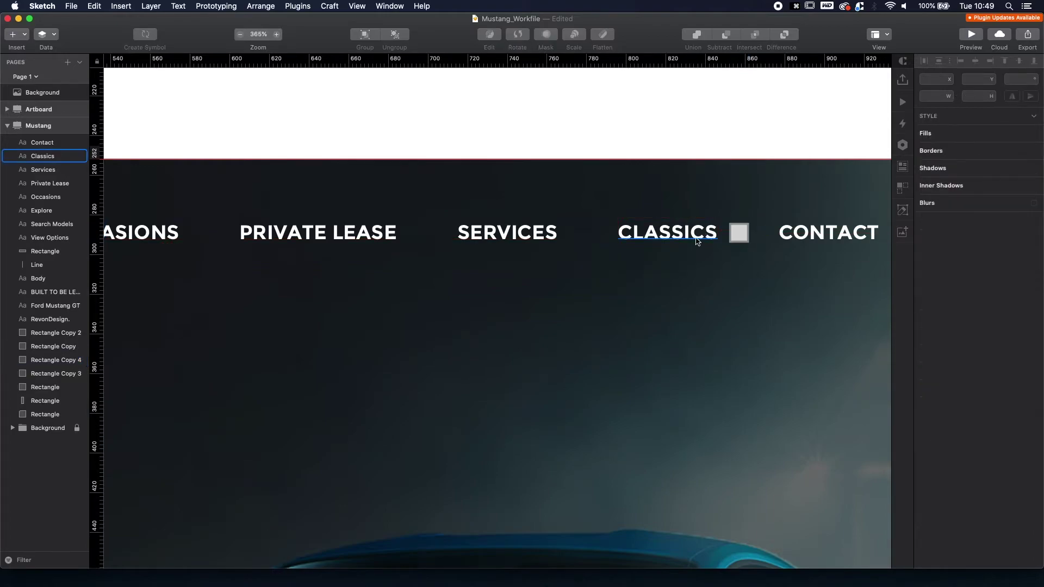
Draw a dropdown rectangle about 107 × 119 below "Classics", starting at X 796, Y 302.
{"action": "key", "text": "r"}
{"action": "scroll", "coordinate": [640, 261], "scroll_direction": "down", "scroll_amount": 7}
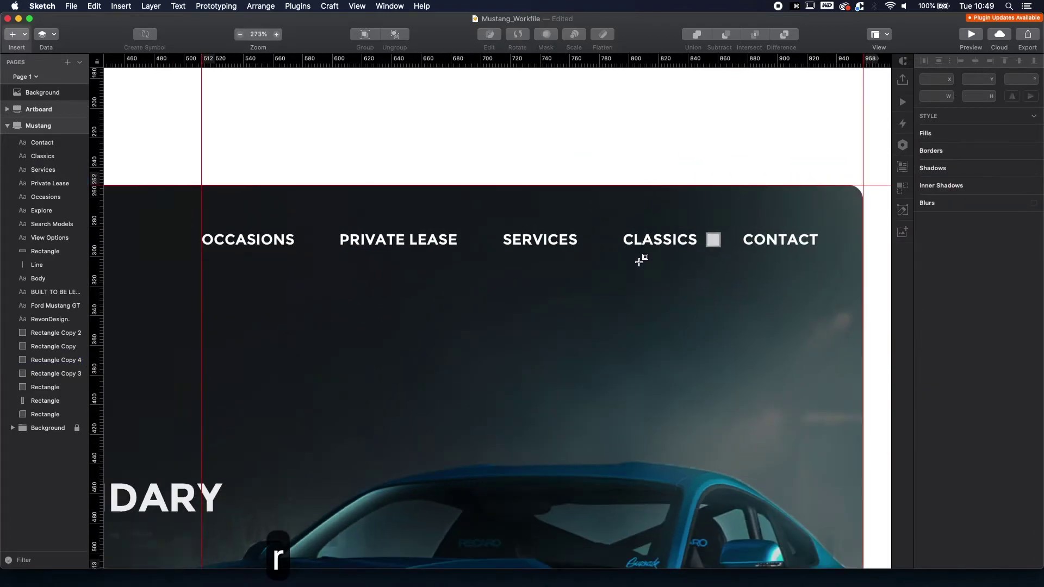
{"action": "key", "text": "space"}
{"action": "mouse_move", "coordinate": [669, 284]}
{"action": "left_mouse_down"}
{"action": "mouse_move", "coordinate": [594, 245]}
{"action": "mouse_move", "coordinate": [716, 330]}
{"action": "mouse_move", "coordinate": [650, 283]}
{"action": "left_mouse_up"}
{"action": "left_click", "coordinate": [726, 332]}
{"action": "key", "text": "space"}
{"action": "key", "text": "r"}
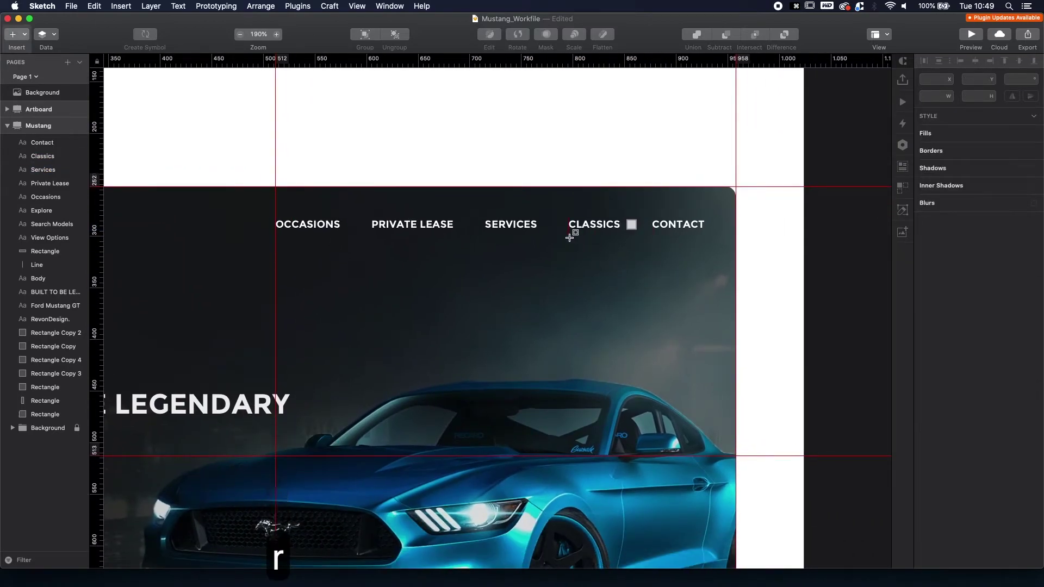
{"action": "left_click_drag", "start_coordinate": [569, 238], "coordinate": [678, 360]}
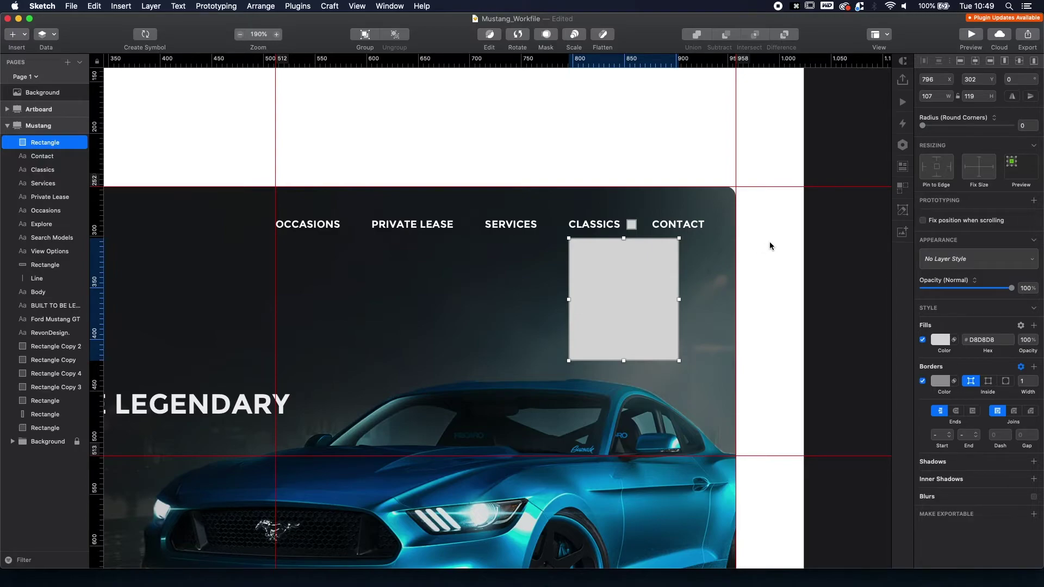
Round the dropdown rectangle's corners with a radius of 3, leaving the top-left corner at 0.
{"action": "left_click", "coordinate": [1027, 126]}
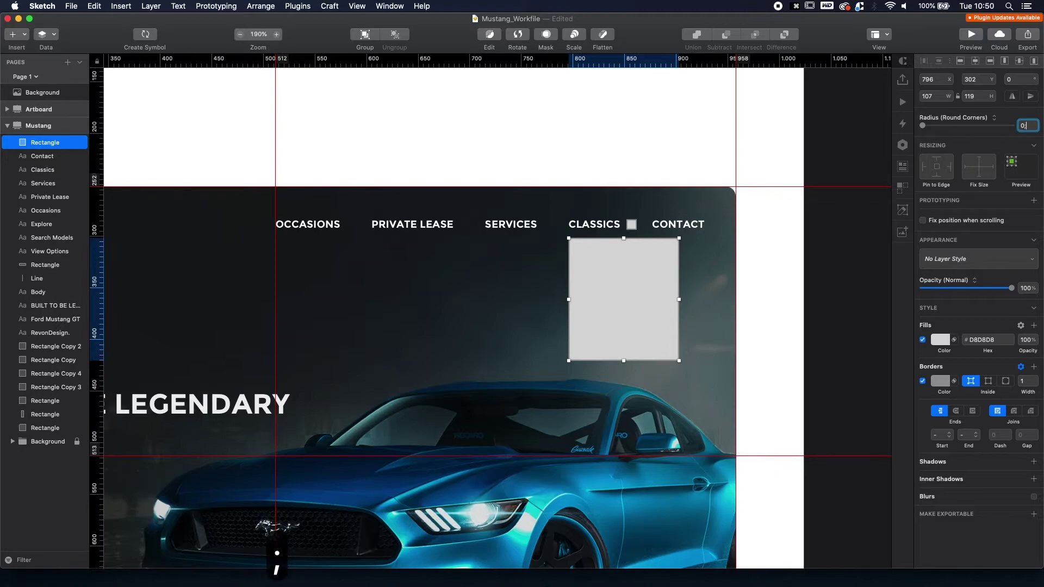
{"action": "type", "text": "3"}
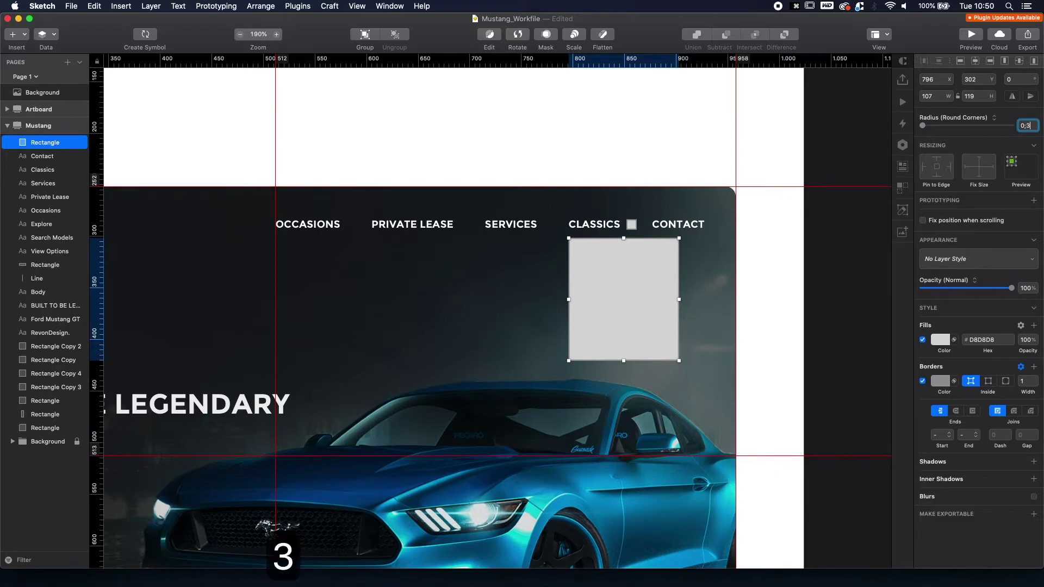
{"action": "key", "text": "Return"}
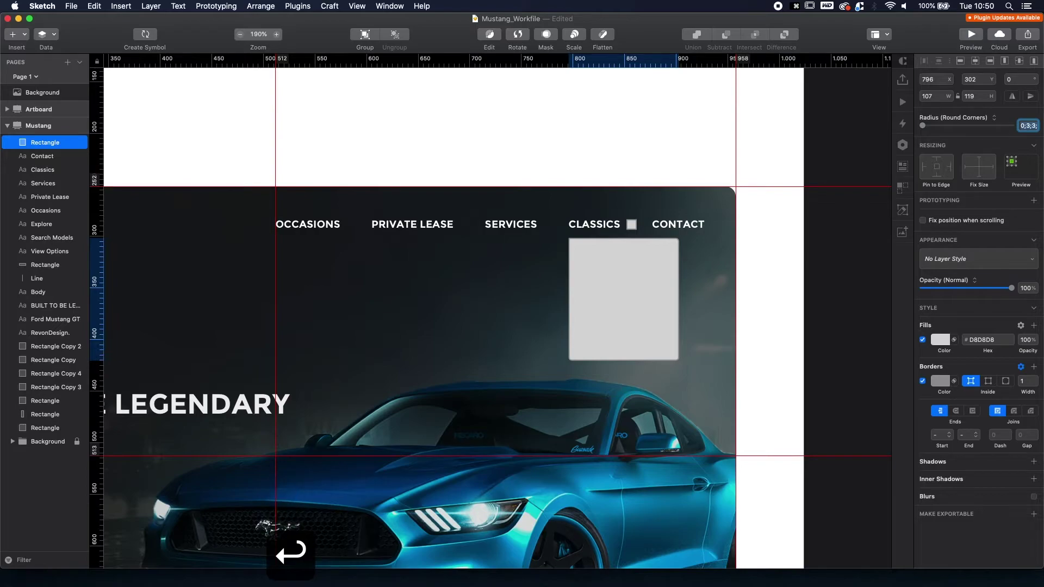
{"action": "left_click", "coordinate": [786, 313]}
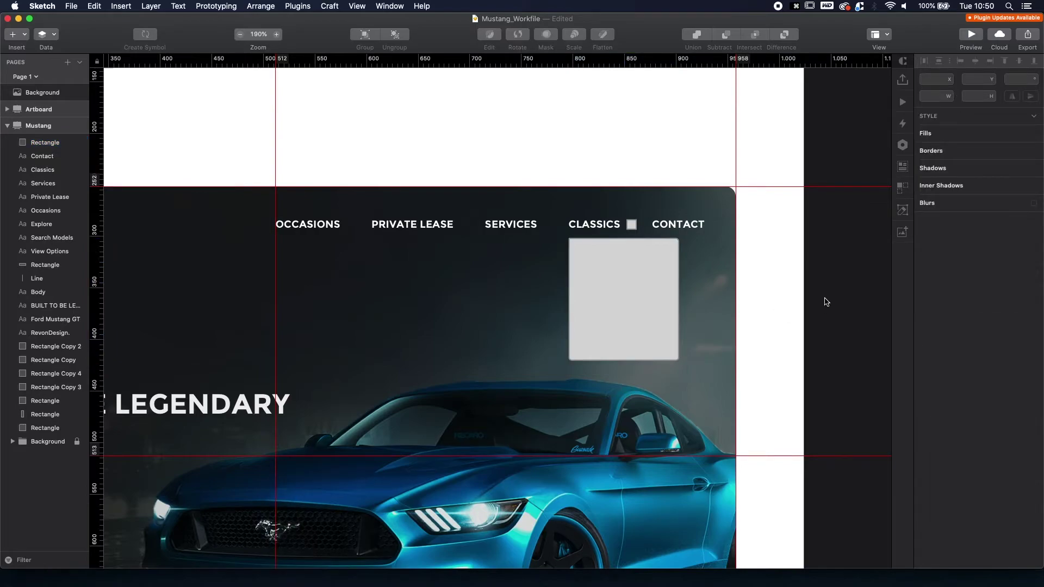
Add a placeholder text layer beside the dropdown rectangle at X 642, Y 342 and colour it black.
{"action": "key", "text": "t"}
{"action": "left_click", "coordinate": [410, 284]}
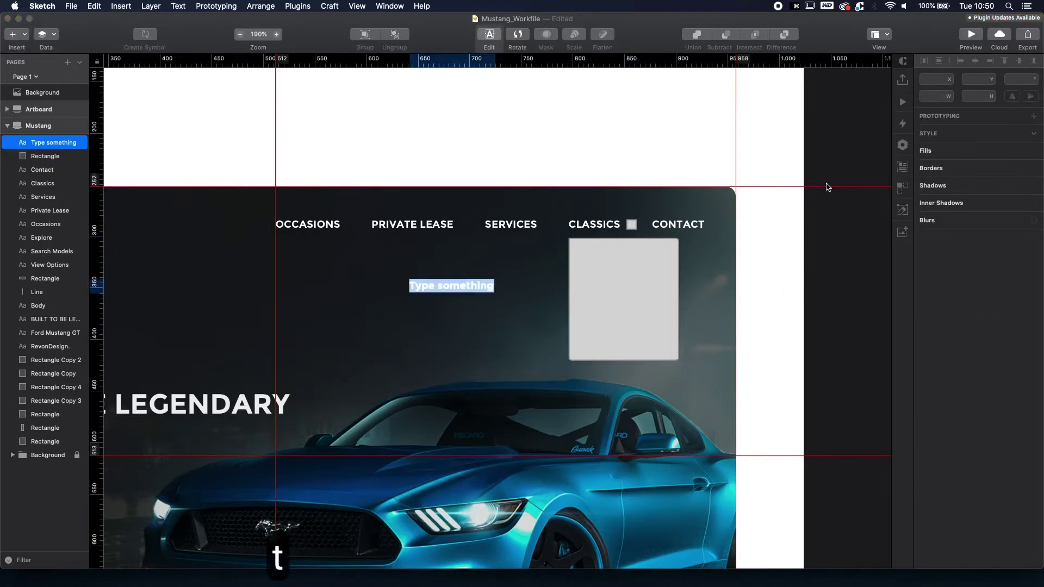
{"action": "left_click", "coordinate": [1033, 258]}
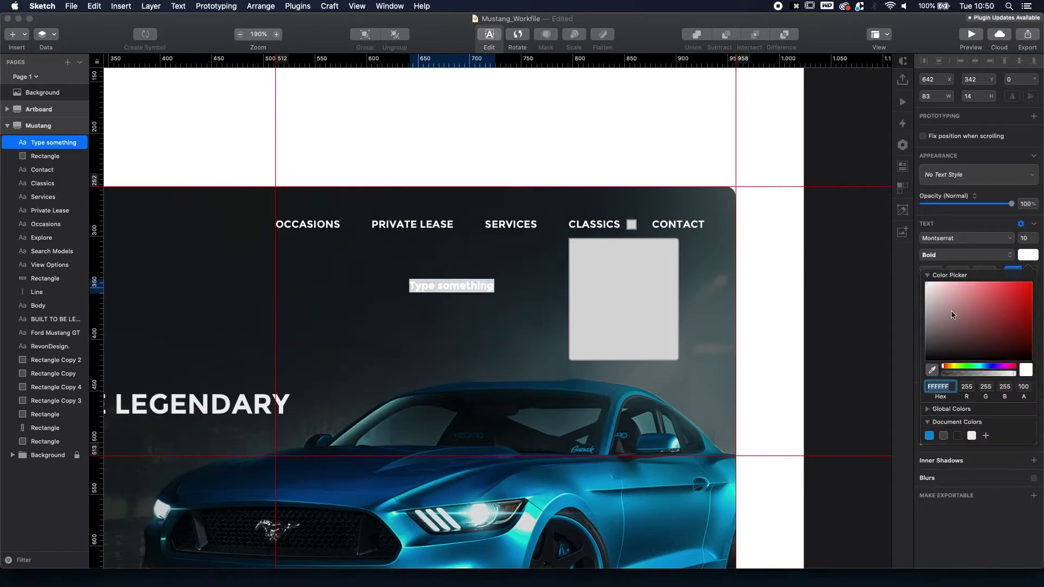
{"action": "left_click_drag", "start_coordinate": [951, 315], "coordinate": [915, 390]}
{"action": "left_click", "coordinate": [430, 321]}
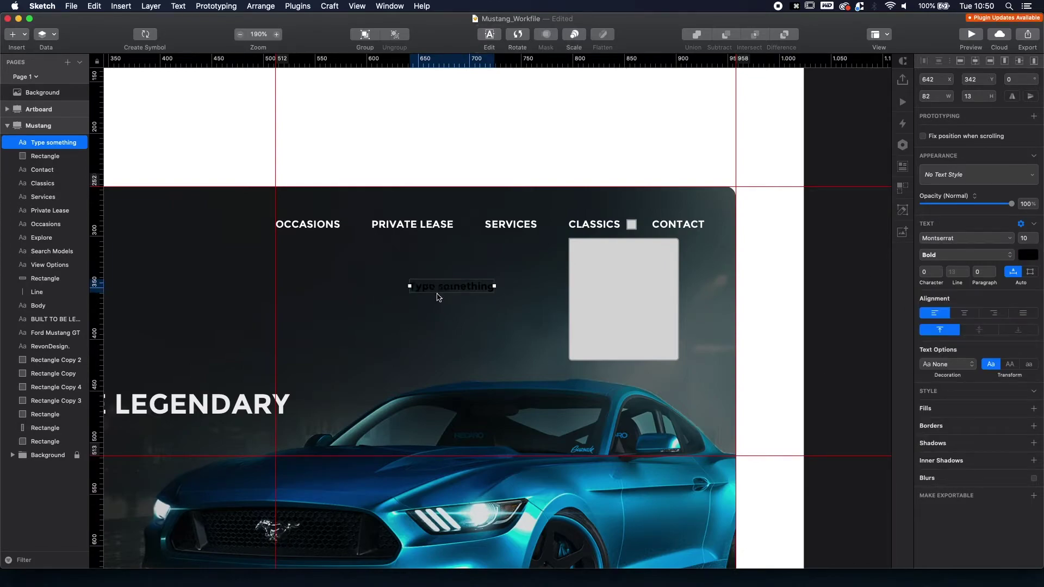
Keep the placeholder text in Montserrat Bold and set its font size to 6.
{"action": "left_click", "coordinate": [940, 255]}
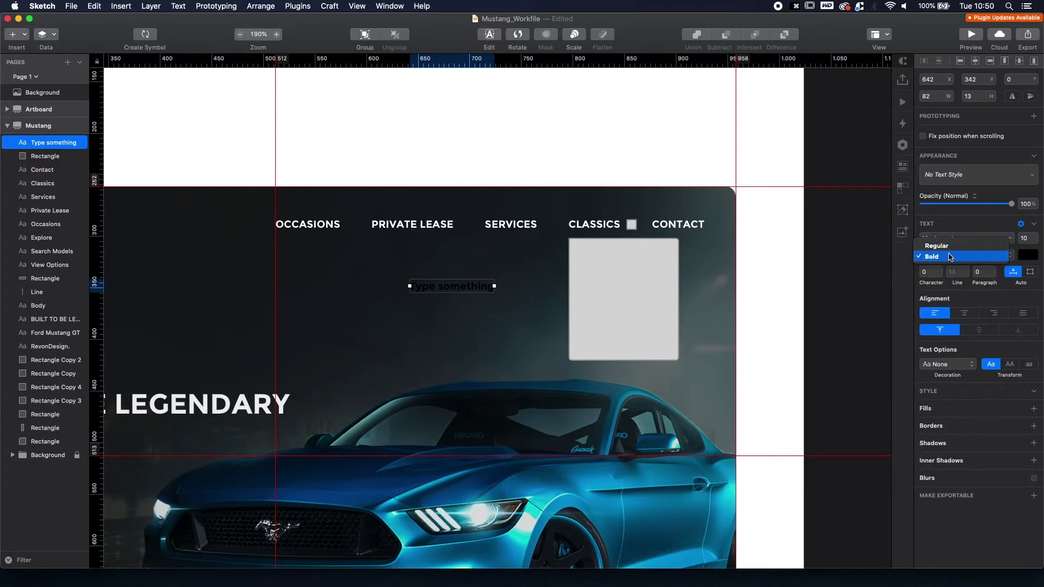
{"action": "left_click", "coordinate": [945, 256]}
{"action": "left_click", "coordinate": [1027, 238]}
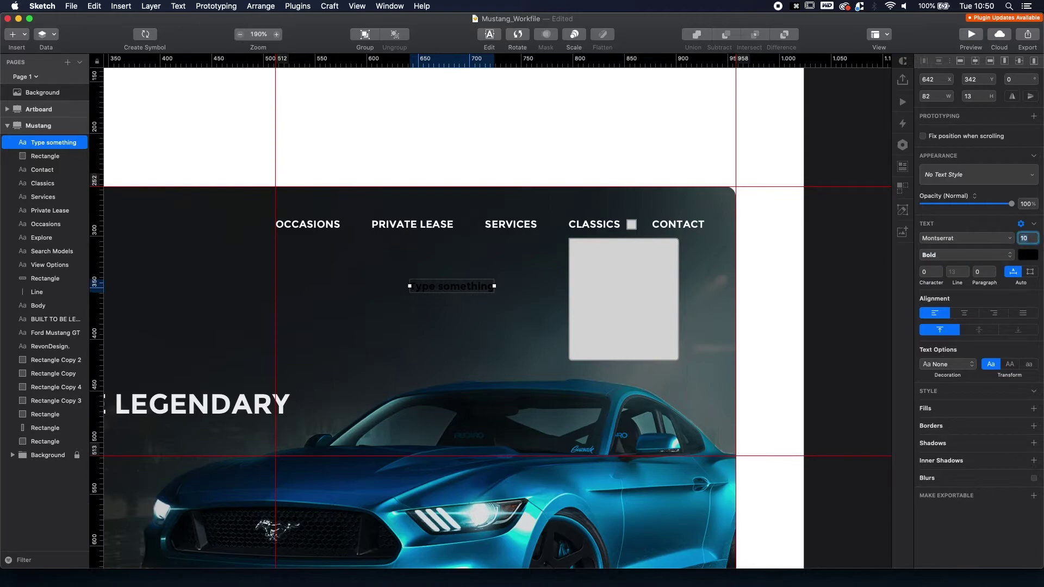
{"action": "type", "text": "6"}
{"action": "key", "text": "Return"}
{"action": "left_click", "coordinate": [480, 321]}
Move the placeholder text into the upper-left area of the dropdown rectangle, at X 806, Y 317.
{"action": "left_click_drag", "start_coordinate": [428, 288], "coordinate": [601, 244]}
{"action": "key", "text": "alt+Right"}
{"action": "key", "text": "alt+Right"}
{"action": "key", "text": "alt+Right"}
{"action": "key", "text": "alt+Right"}
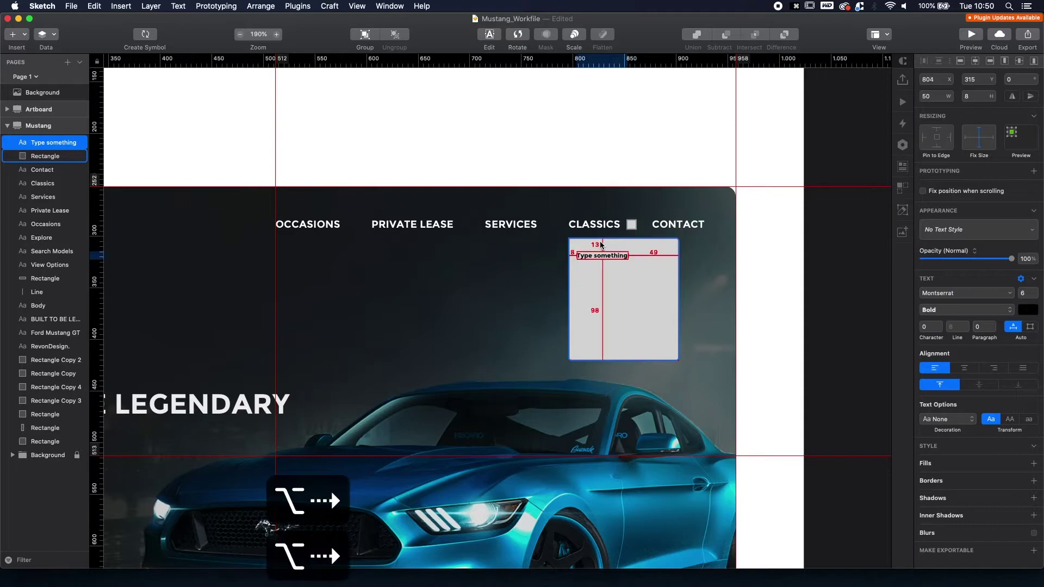
{"action": "key", "text": "alt+Down"}
{"action": "key", "text": "alt+Down"}
{"action": "key", "text": "alt+Down"}
{"action": "key", "text": "alt+Down"}
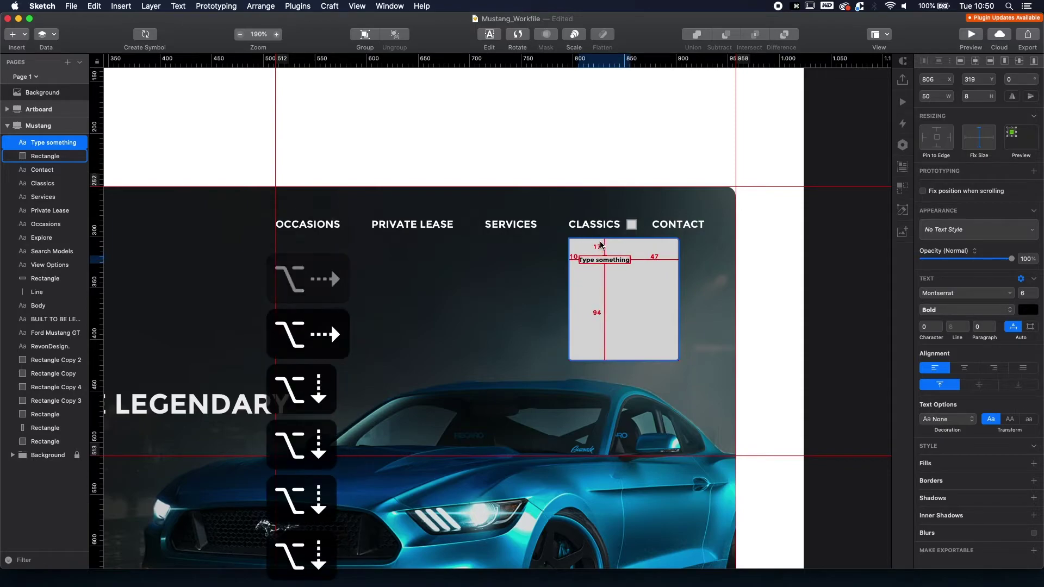
{"action": "key", "text": "alt+Up"}
{"action": "key", "text": "alt+Up"}
{"action": "key", "text": "alt+Up"}
{"action": "key", "text": "alt+Up"}
{"action": "key", "text": "alt+Up"}
{"action": "key", "text": "alt+Up"}
{"action": "key", "text": "alt+Up"}
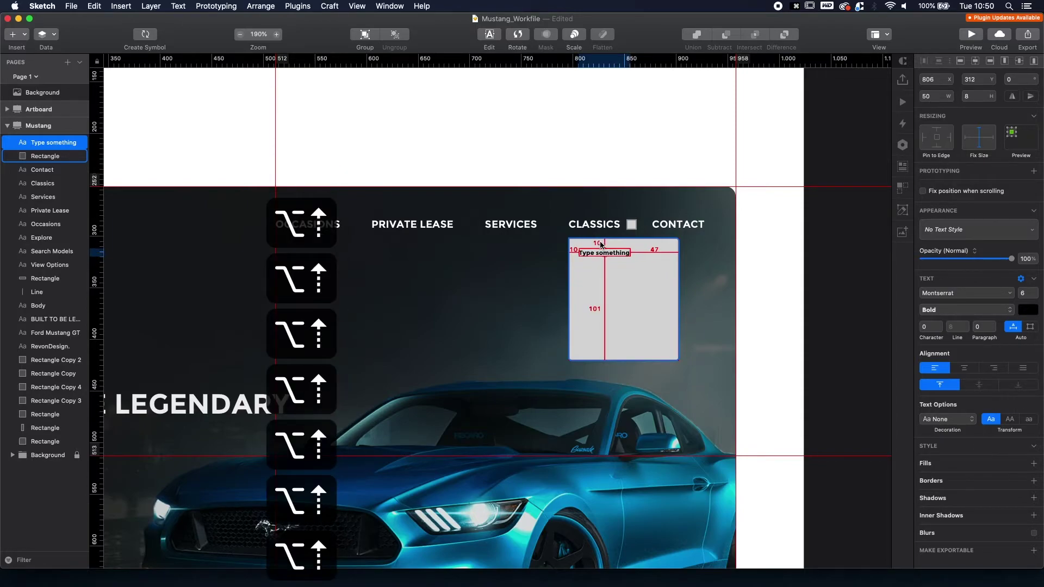
{"action": "key", "text": "alt+Down"}
{"action": "key", "text": "alt+Down"}
{"action": "key", "text": "alt+Down"}
{"action": "key", "text": "alt+Down"}
{"action": "key", "text": "alt+Down"}
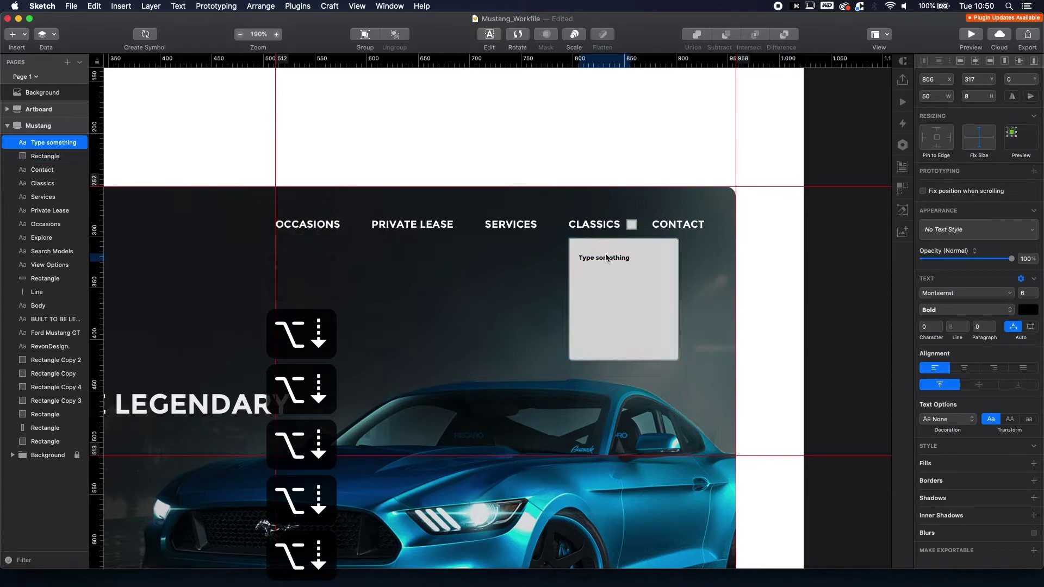
Change the dropdown text to "First generations" and apply the uppercase transform.
{"action": "double_click", "coordinate": [607, 256]}
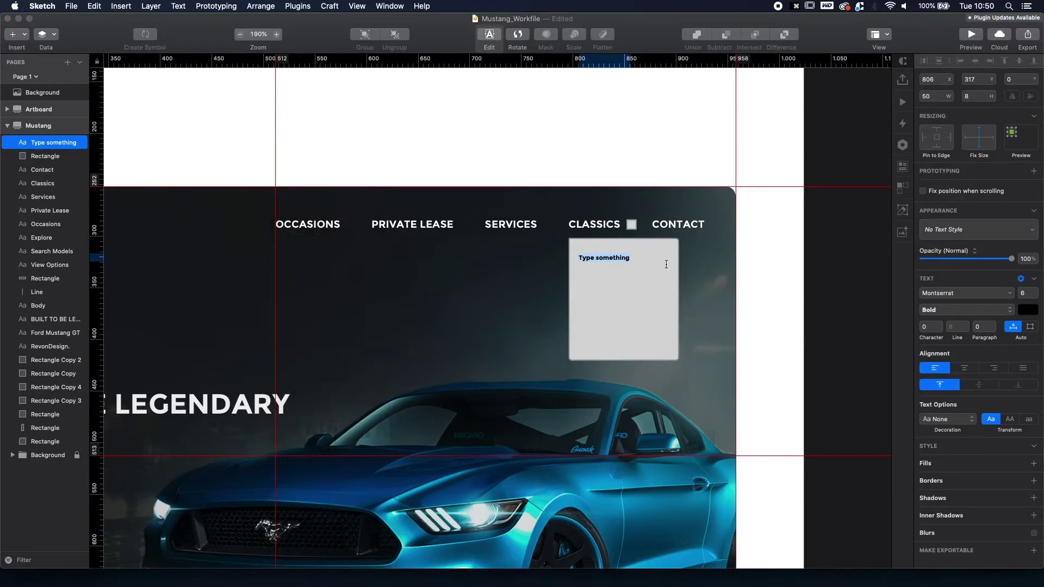
{"action": "type", "text": "F"}
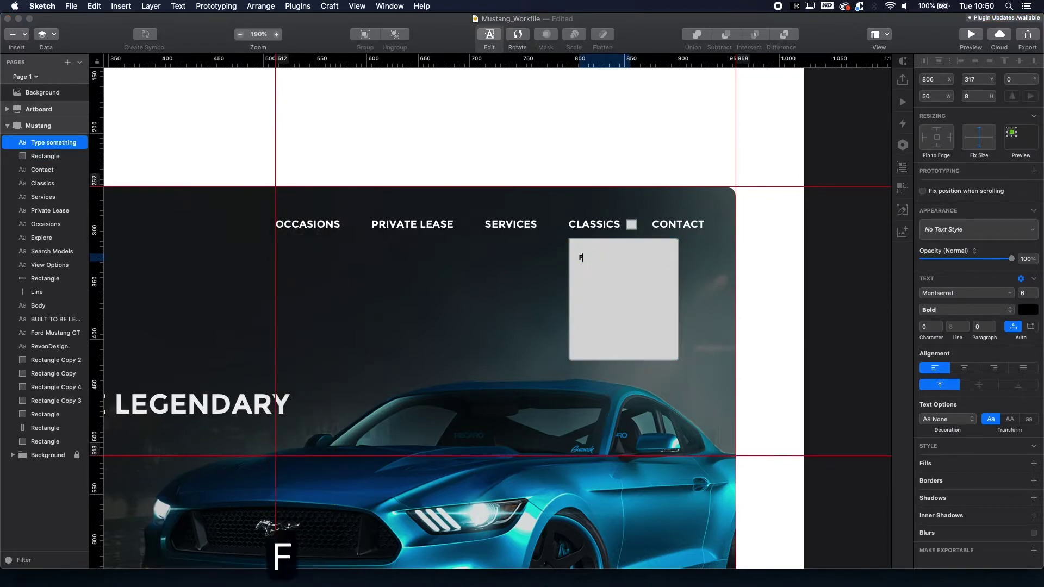
{"action": "type", "text": "irst "}
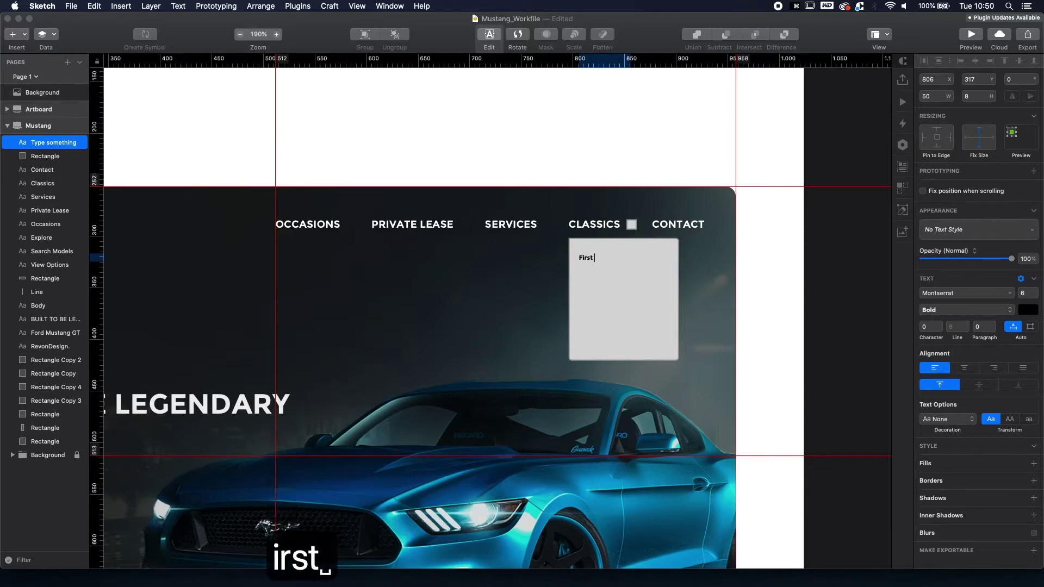
{"action": "type", "text": "generations"}
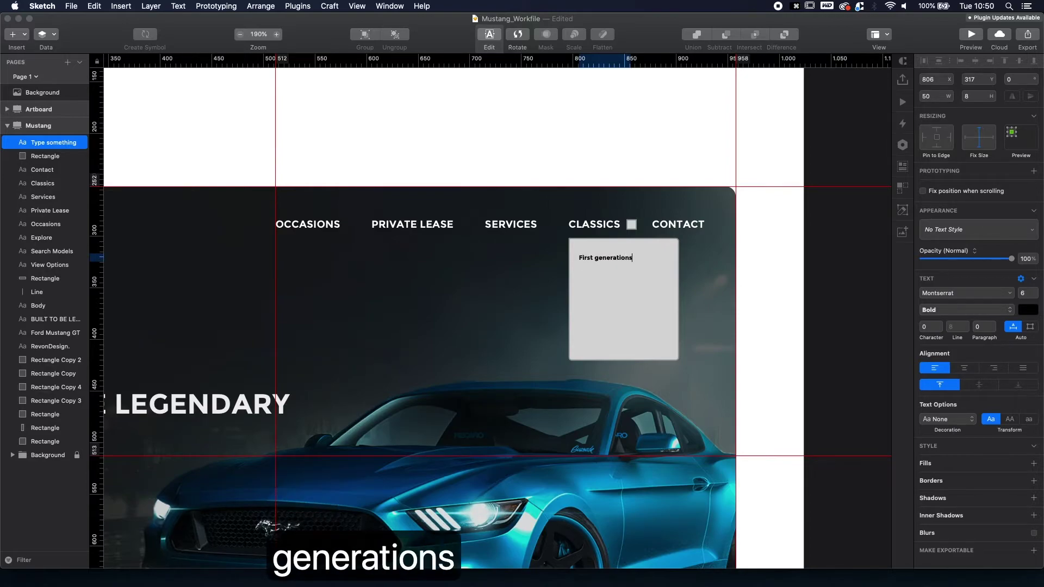
{"action": "key", "text": "Escape"}
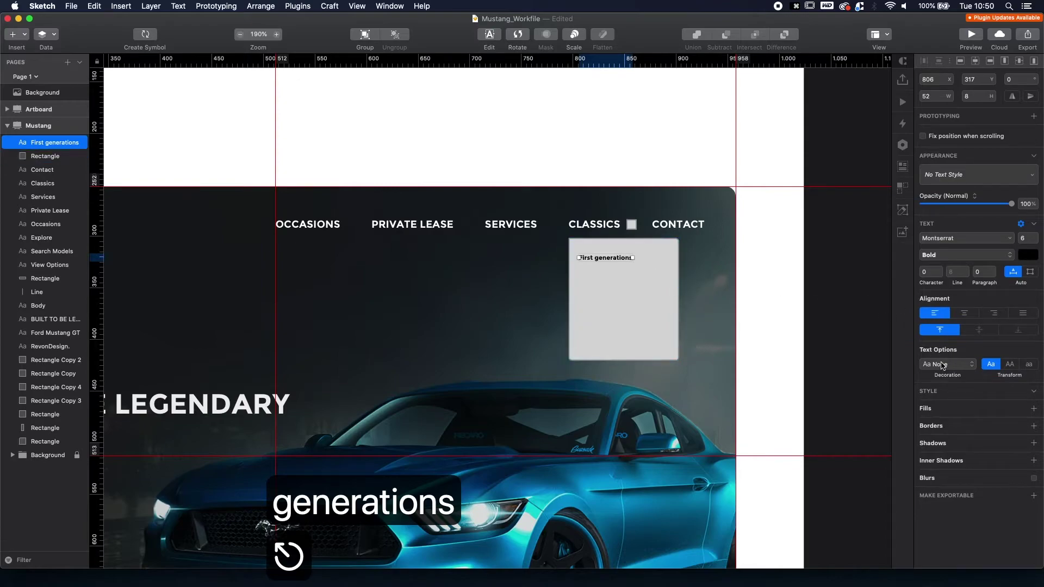
{"action": "left_click", "coordinate": [1010, 364]}
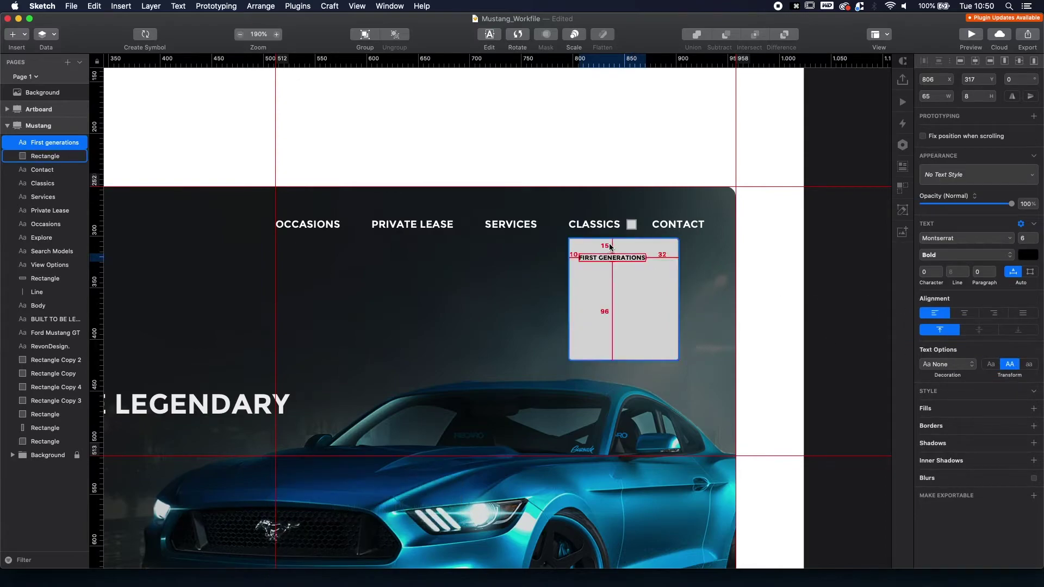
Nudge the "First generations" text up to Y 312, 10 px below the dropdown rectangle's upper edge.
{"action": "key", "text": "alt+Up"}
{"action": "key", "text": "alt+Up"}
{"action": "key", "text": "alt+Up"}
{"action": "key", "text": "alt+Up"}
{"action": "key", "text": "alt+Up"}
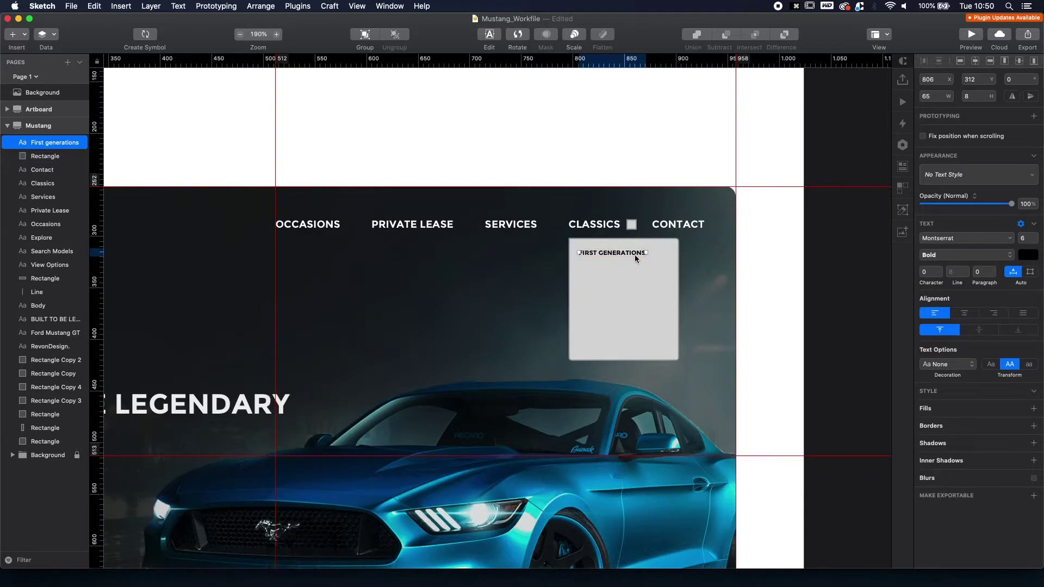
Duplicate the small square beside "Classics" into the dropdown next to "First generations", at X 885, Y 311.
{"action": "scroll", "coordinate": [677, 258], "scroll_direction": "down", "scroll_amount": 2}
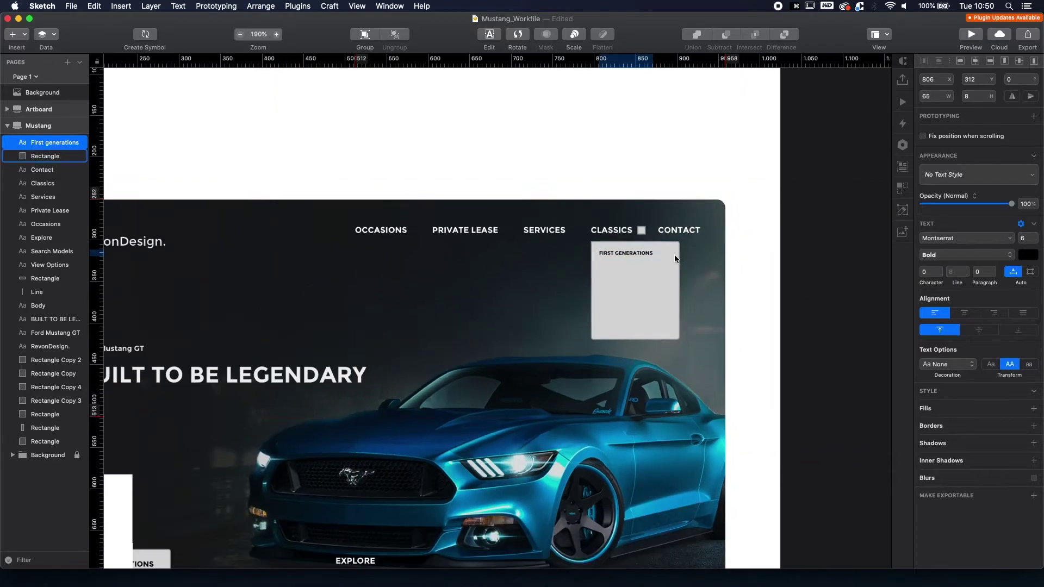
{"action": "scroll", "coordinate": [660, 259], "scroll_direction": "up", "scroll_amount": 5}
{"action": "left_click", "coordinate": [629, 209]}
{"action": "left_click_drag", "start_coordinate": [629, 209], "coordinate": [680, 250]}
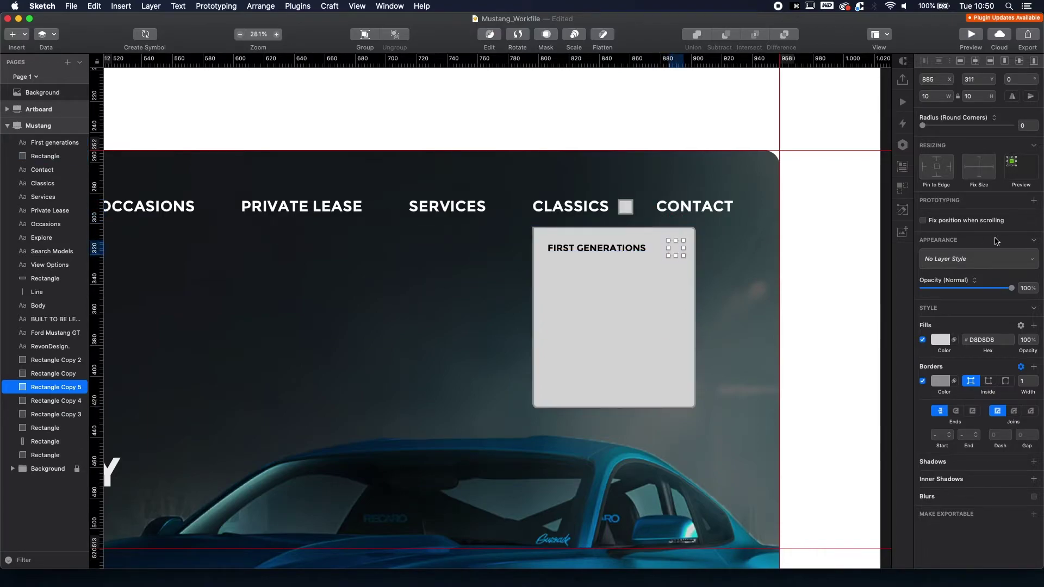
Restack the dropdown's small square directly above the dropdown rectangle and shift it to X 883, 10 px from the rectangle's edge.
{"action": "key", "text": "super+c"}
{"action": "key", "text": "BackSpace"}
{"action": "left_click", "coordinate": [668, 259]}
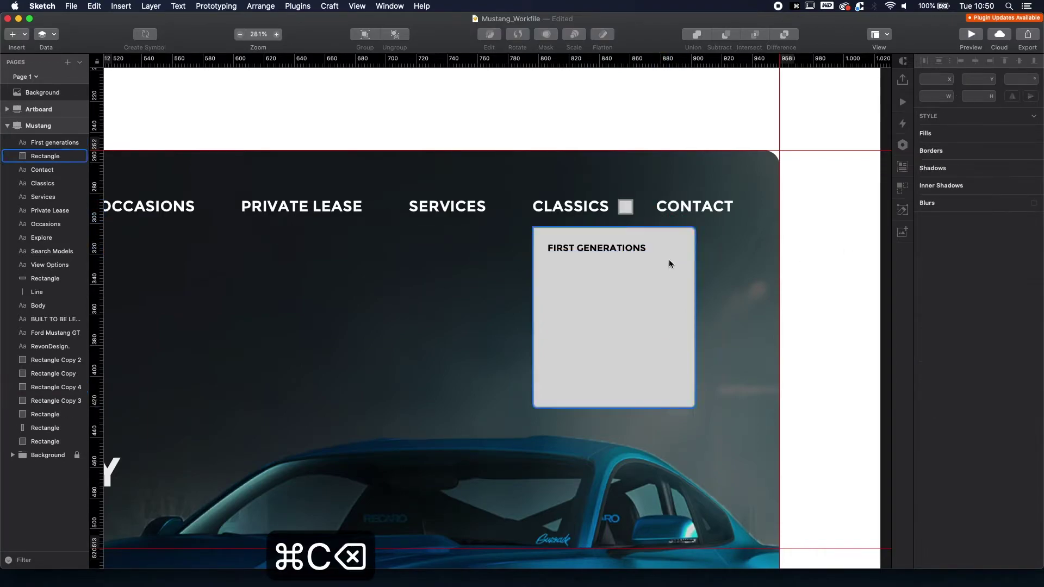
{"action": "key", "text": "super+v"}
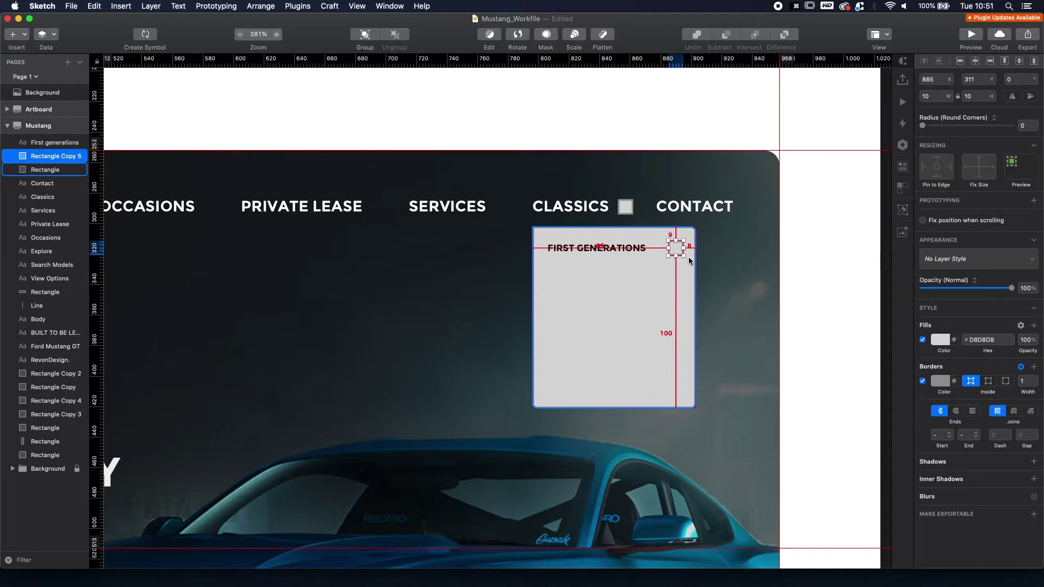
{"action": "key", "text": "alt+Left"}
{"action": "key", "text": "alt+Left"}
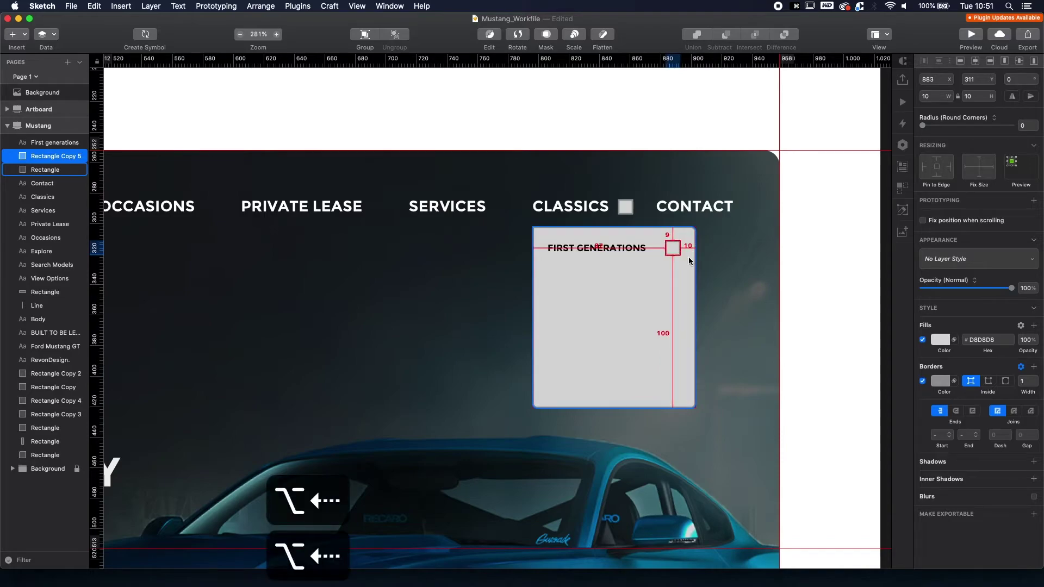
Duplicate the "First generations" text and its square downward four times at 20 px spacing to make five dropdown rows.
{"action": "left_click", "coordinate": [629, 250], "text": "shift"}
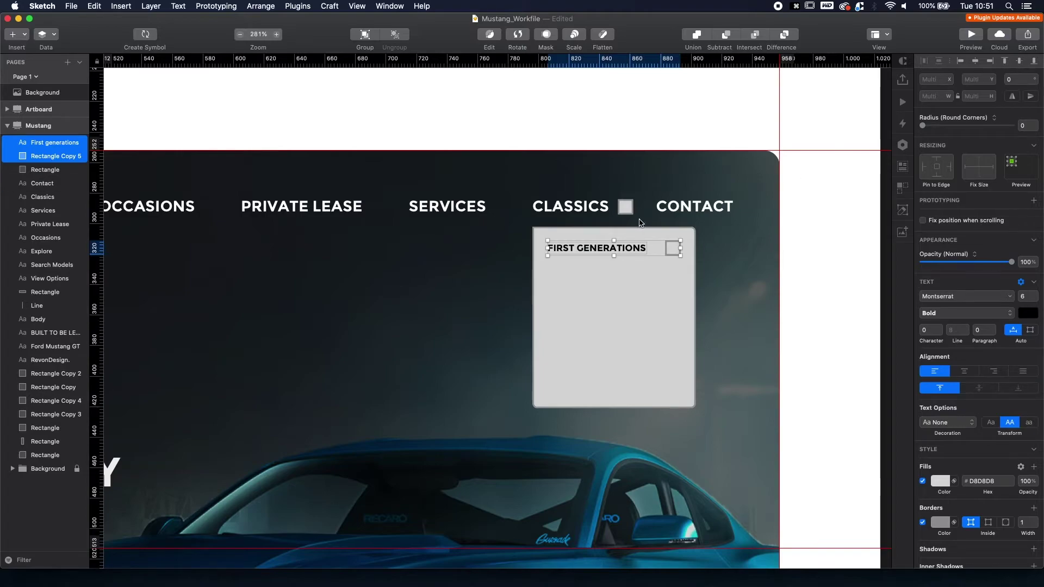
{"action": "key", "text": "alt"}
{"action": "left_click_drag", "start_coordinate": [612, 251], "coordinate": [632, 282]}
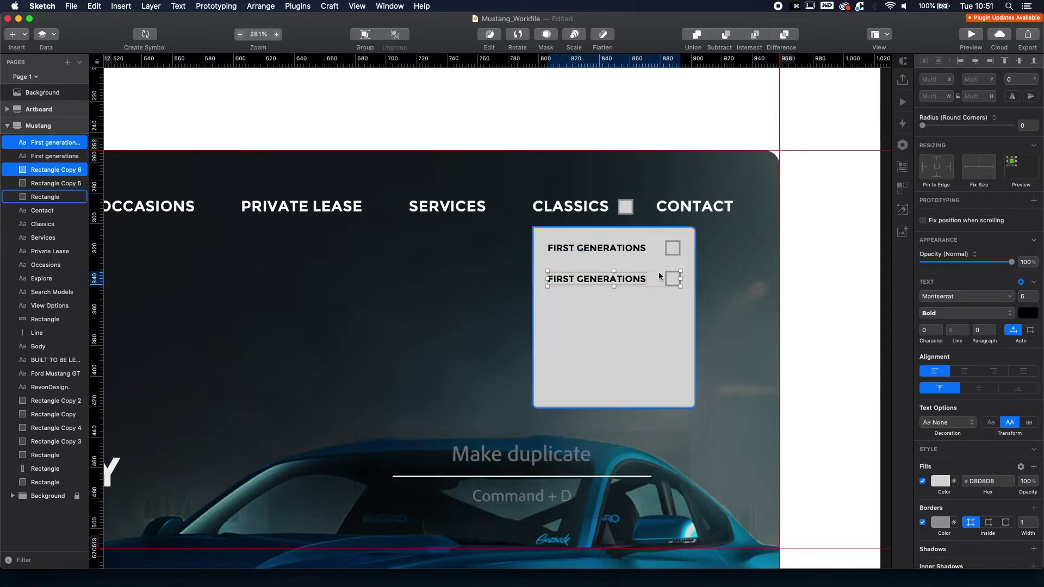
{"action": "key", "text": "super+d"}
{"action": "key", "text": "super+d"}
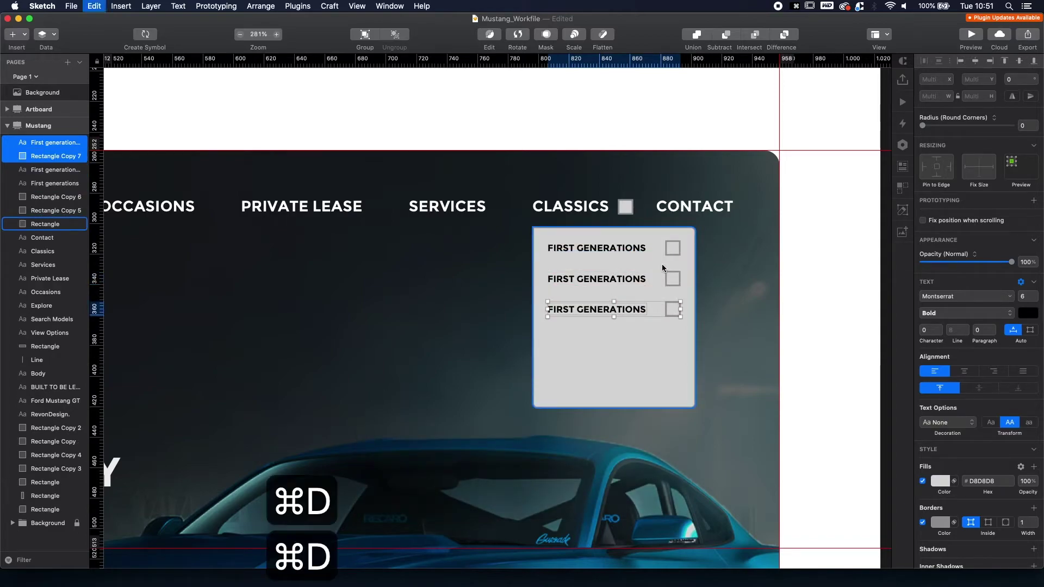
{"action": "key", "text": "super+d"}
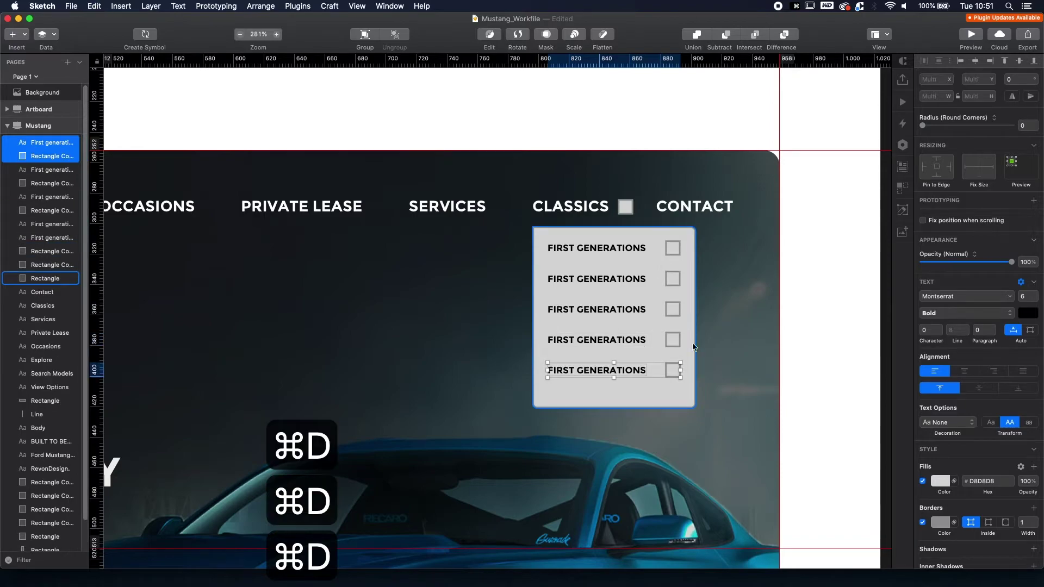
Change the second dropdown row's text to "Second generations".
{"action": "left_click", "coordinate": [573, 279]}
{"action": "double_click", "coordinate": [573, 279]}
{"action": "double_click", "coordinate": [567, 279]}
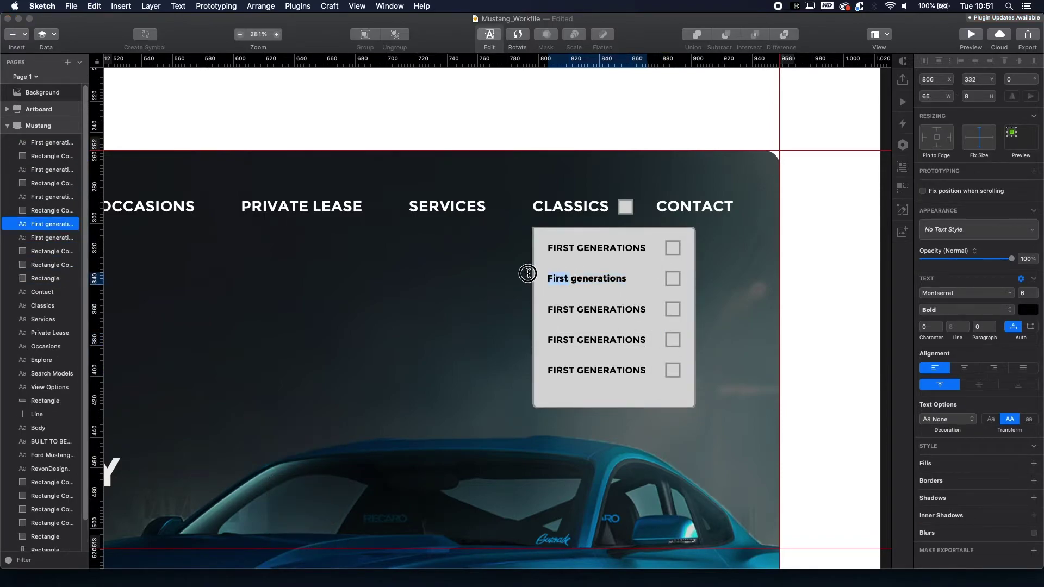
{"action": "type", "text": "Second"}
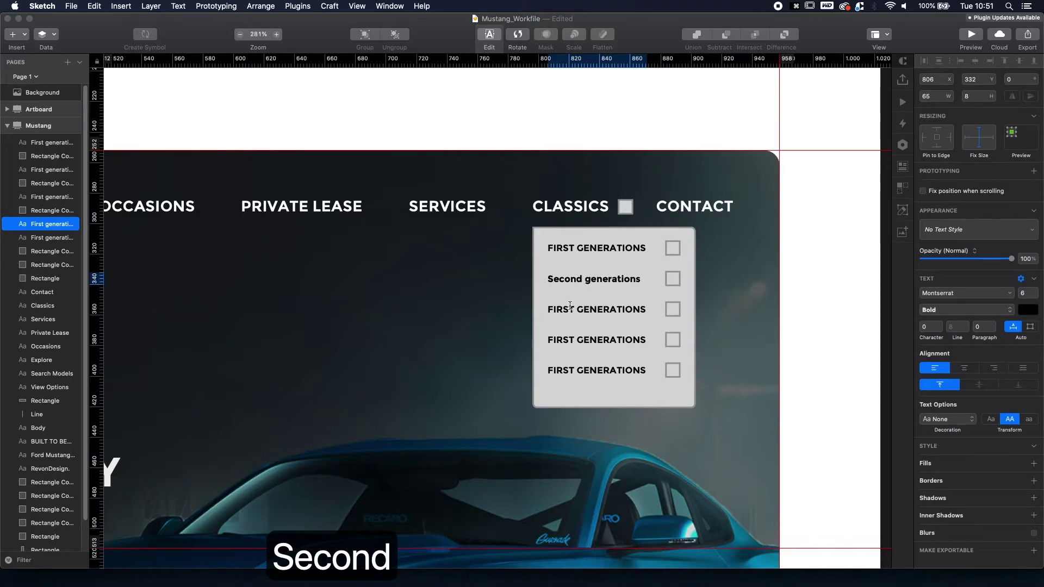
Change the third dropdown row's text to "Third generations".
{"action": "left_click", "coordinate": [570, 306]}
{"action": "double_click", "coordinate": [572, 308]}
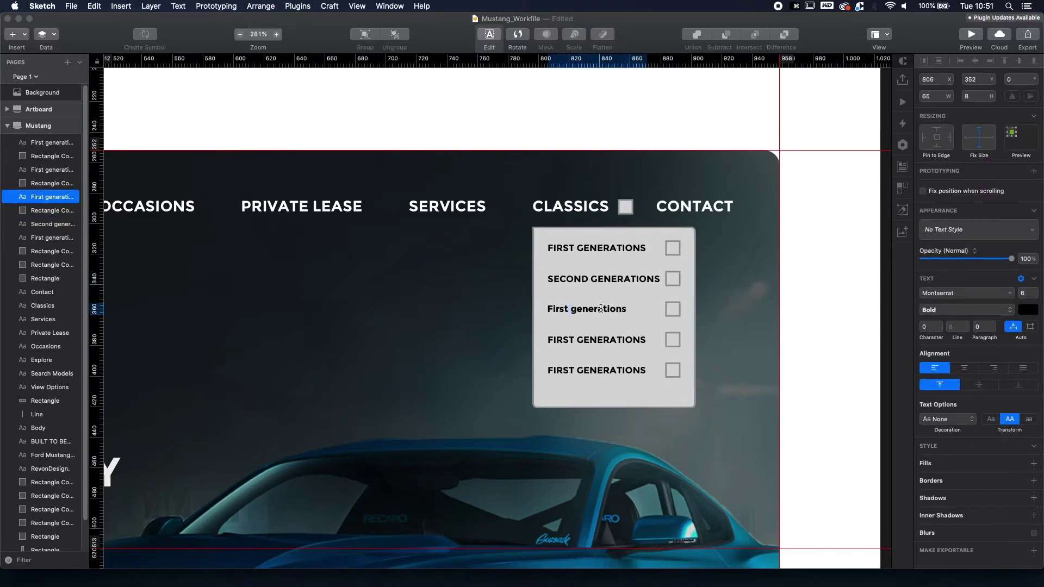
{"action": "key", "text": "BackSpace"}
{"action": "key", "text": "BackSpace"}
{"action": "key", "text": "BackSpace"}
{"action": "key", "text": "BackSpace"}
{"action": "key", "text": "BackSpace"}
{"action": "type", "text": "Third"}
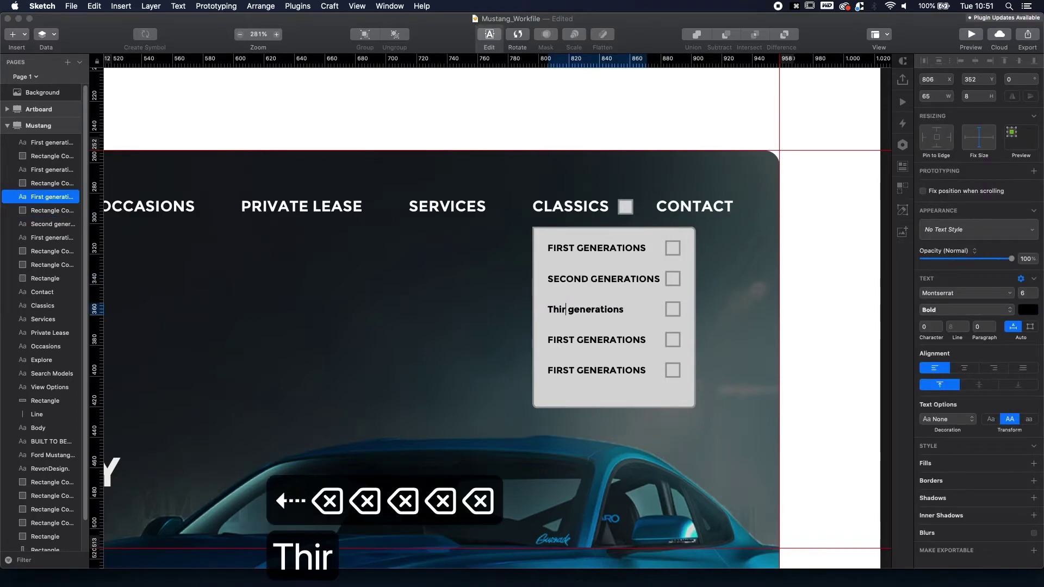
{"action": "key", "text": "Escape"}
Change the fourth dropdown row's text to "Fifth generations".
{"action": "left_click", "coordinate": [561, 341]}
{"action": "double_click", "coordinate": [560, 341]}
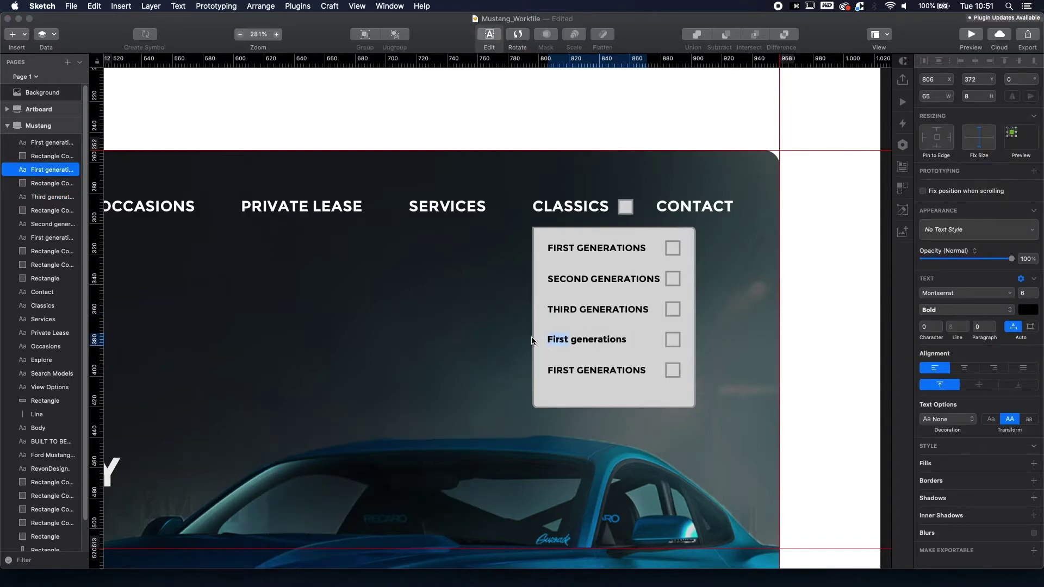
{"action": "type", "text": "Fifth"}
{"action": "key", "text": "Escape"}
{"action": "left_click", "coordinate": [587, 369]}
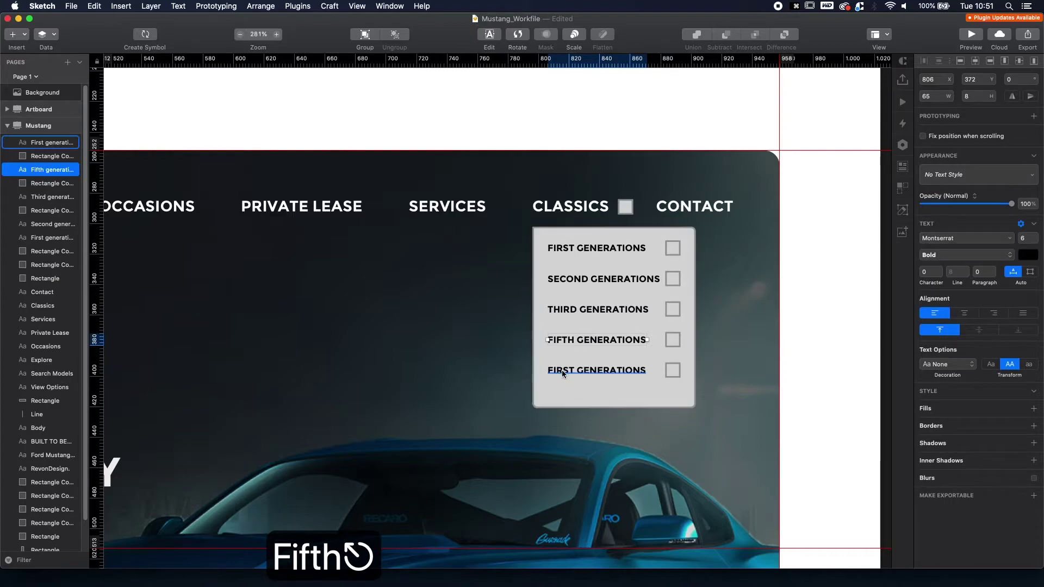
{"action": "double_click", "coordinate": [588, 368]}
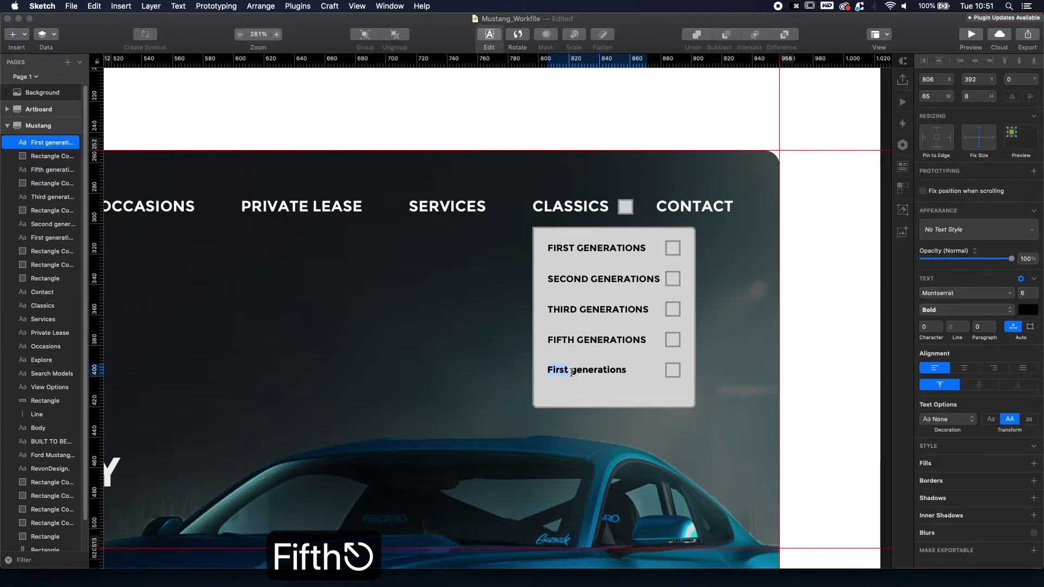
{"action": "key", "text": "Escape"}
Correct the fourth dropdown row's text to "Fourth generations".
{"action": "left_click", "coordinate": [560, 341]}
{"action": "double_click", "coordinate": [560, 341]}
{"action": "type", "text": "F"}
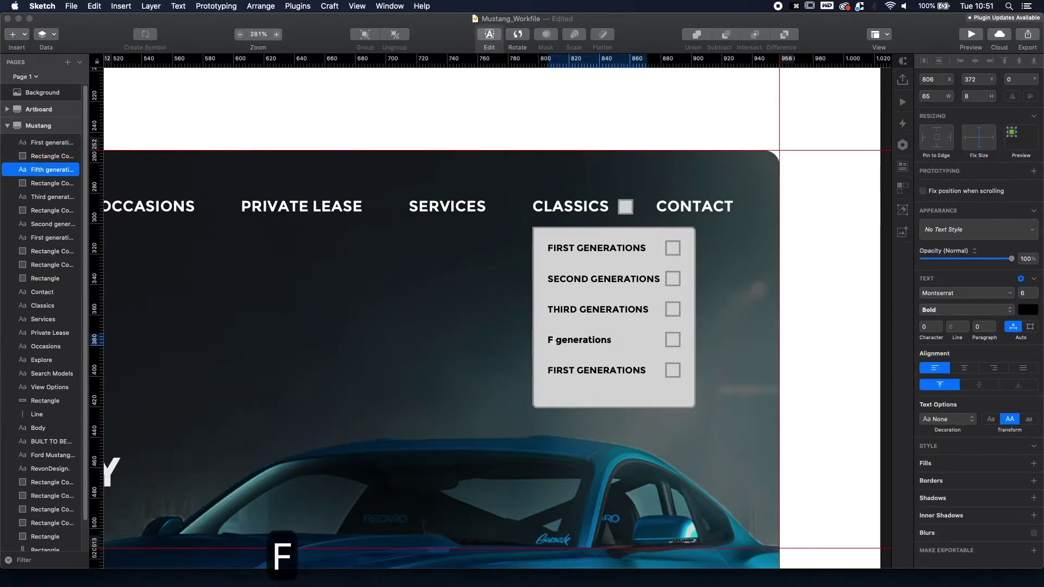
{"action": "type", "text": "ourth"}
{"action": "key", "text": "Escape"}
Change the fifth dropdown row's text to "Fifth generations".
{"action": "left_click", "coordinate": [552, 372]}
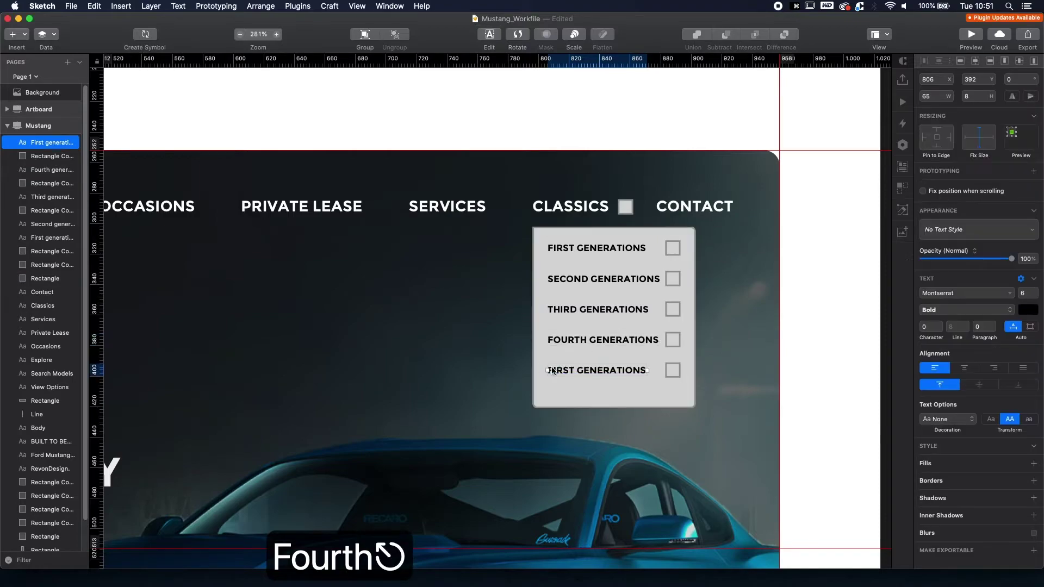
{"action": "double_click", "coordinate": [552, 371]}
{"action": "type", "text": "Fif"}
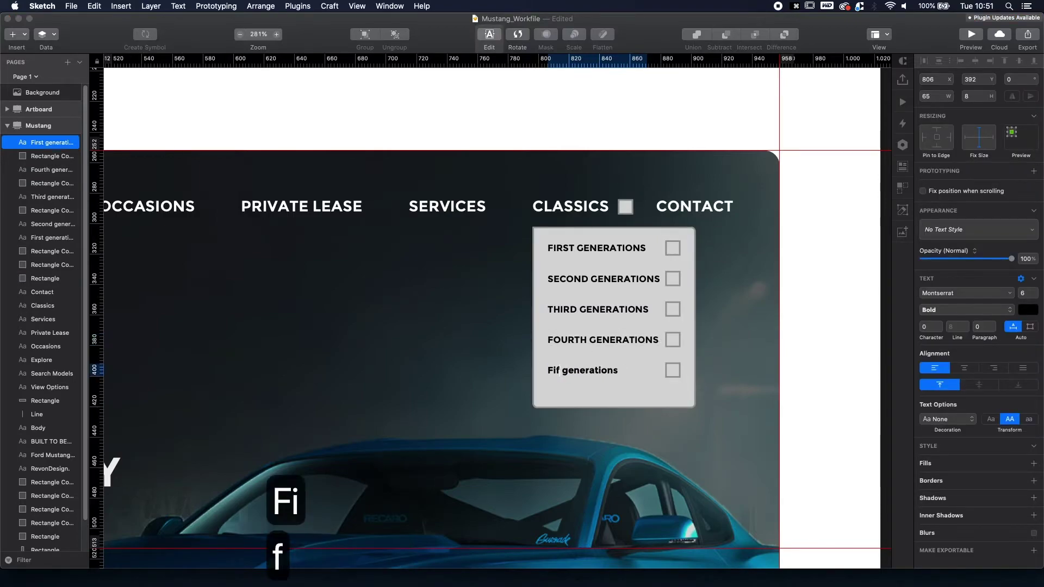
{"action": "type", "text": "th"}
{"action": "key", "text": "Escape"}
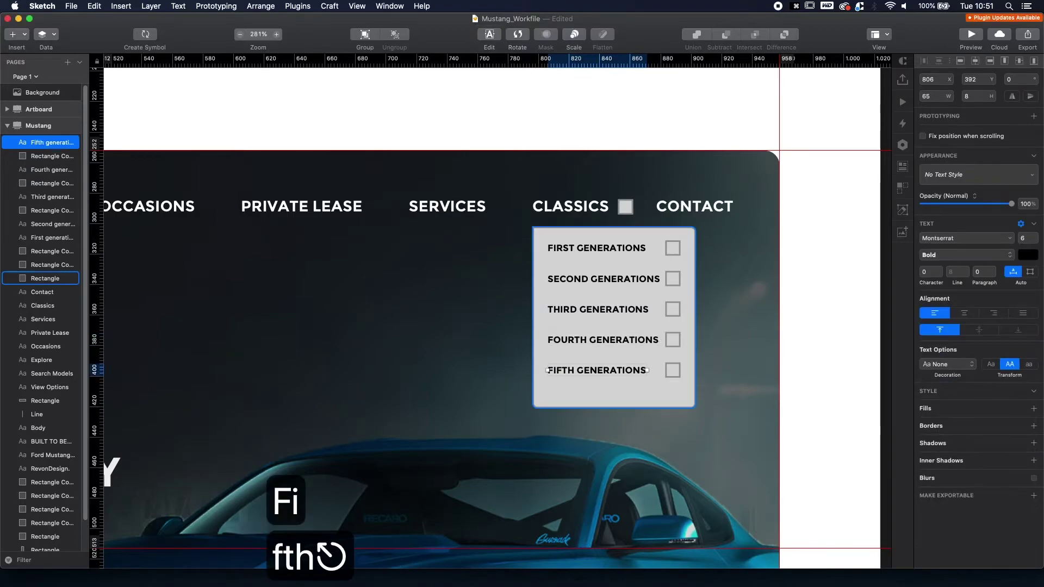
Open the first dropdown row's text for editing with the word "generations" selected.
{"action": "double_click", "coordinate": [641, 248]}
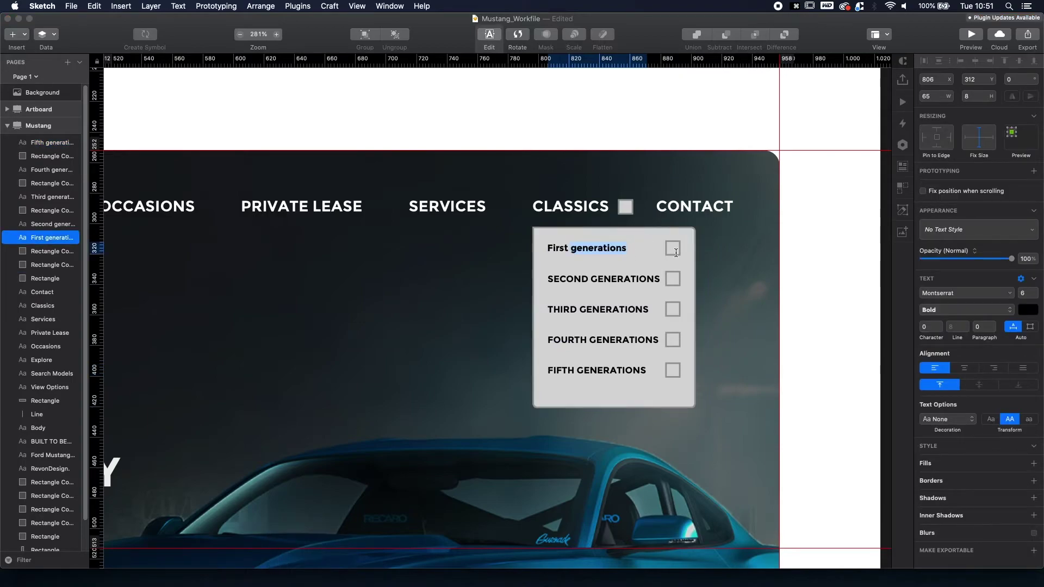
Change the first, second and third entries of the Classics dropdown from plural to singular, ending in "GENERATION".
{"action": "key", "text": "Right"}
{"action": "key", "text": "BackSpace"}
{"action": "key", "text": "Escape"}
{"action": "left_click", "coordinate": [649, 279]}
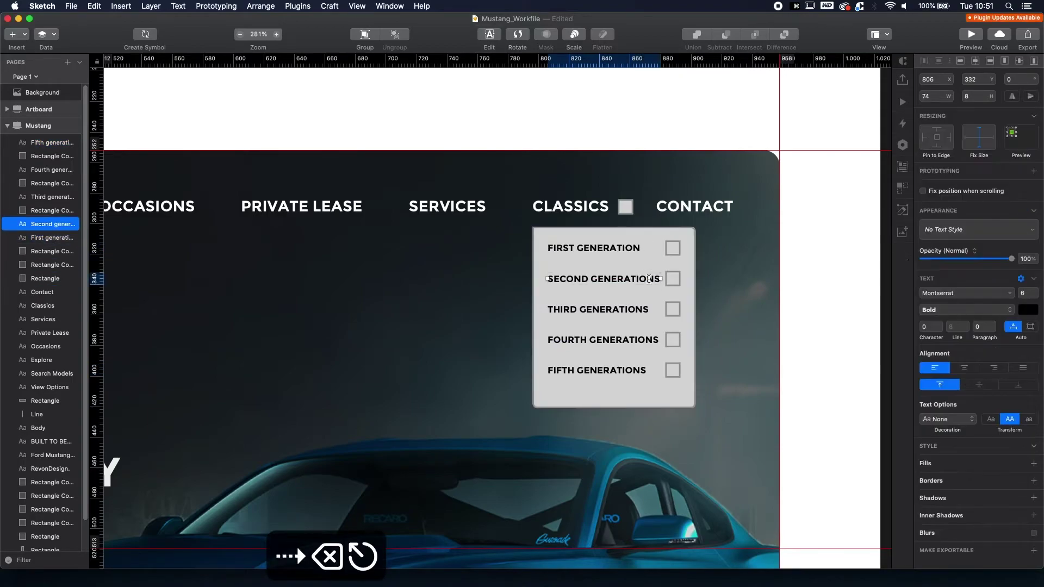
{"action": "double_click", "coordinate": [648, 279]}
{"action": "key", "text": "Right"}
{"action": "key", "text": "BackSpace"}
{"action": "key", "text": "Escape"}
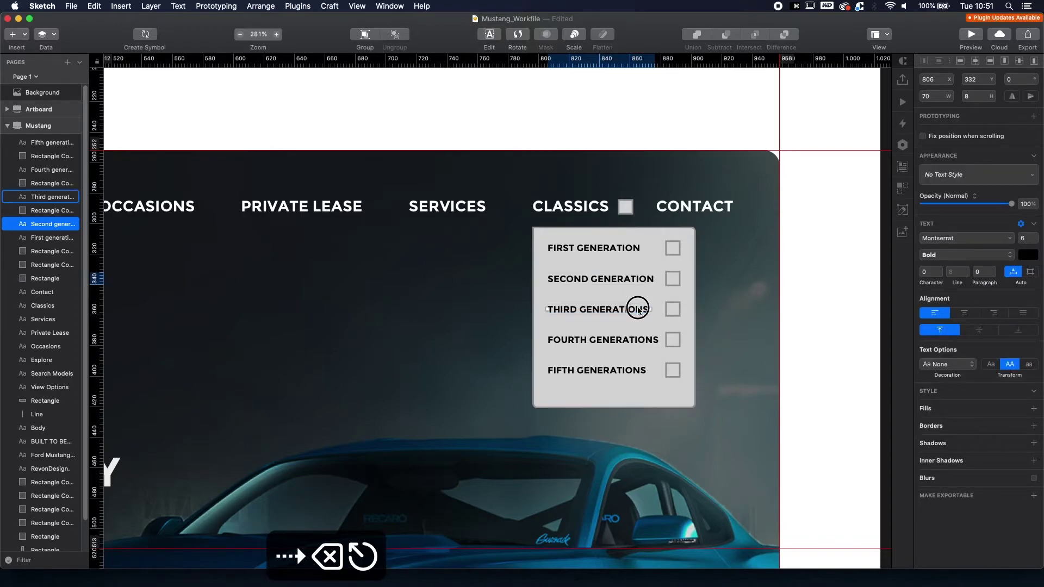
{"action": "double_click", "coordinate": [638, 309]}
{"action": "key", "text": "Right"}
{"action": "key", "text": "BackSpace"}
{"action": "key", "text": "Escape"}
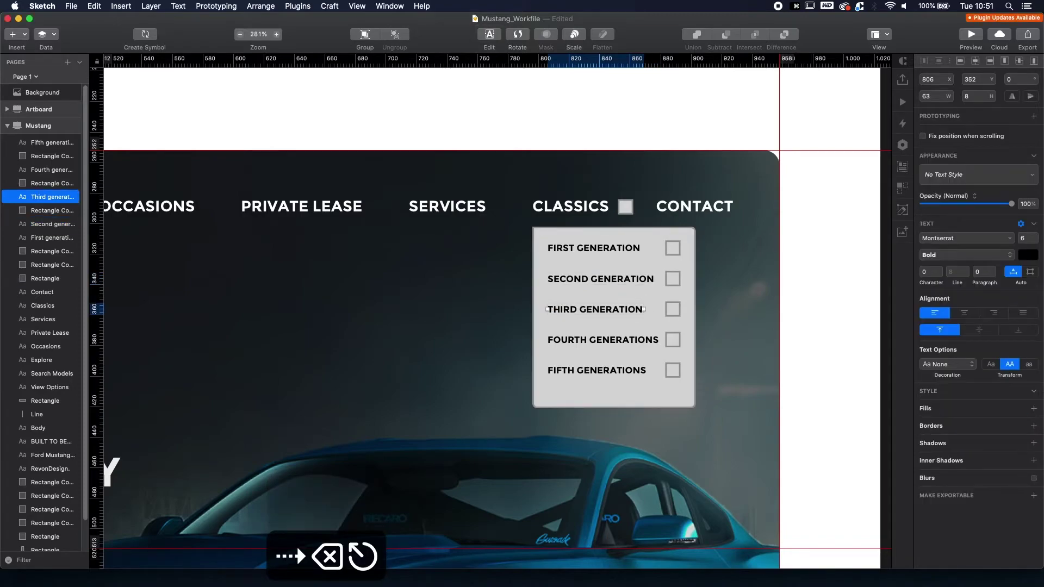
Make the fourth and fifth entries of the Classics dropdown singular, so they read "FOURTH GENERATION" and "FIFTH GENERATION".
{"action": "double_click", "coordinate": [639, 340]}
{"action": "key", "text": "Right"}
{"action": "key", "text": "BackSpace"}
{"action": "key", "text": "Escape"}
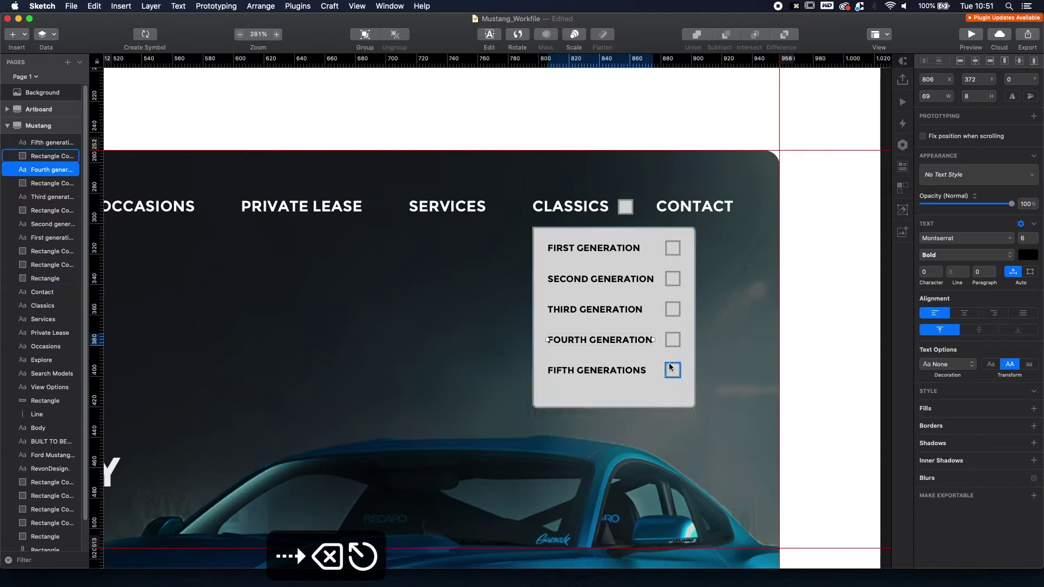
{"action": "left_click", "coordinate": [641, 369]}
{"action": "double_click", "coordinate": [640, 371]}
{"action": "key", "text": "Right"}
{"action": "key", "text": "BackSpace"}
{"action": "key", "text": "Escape"}
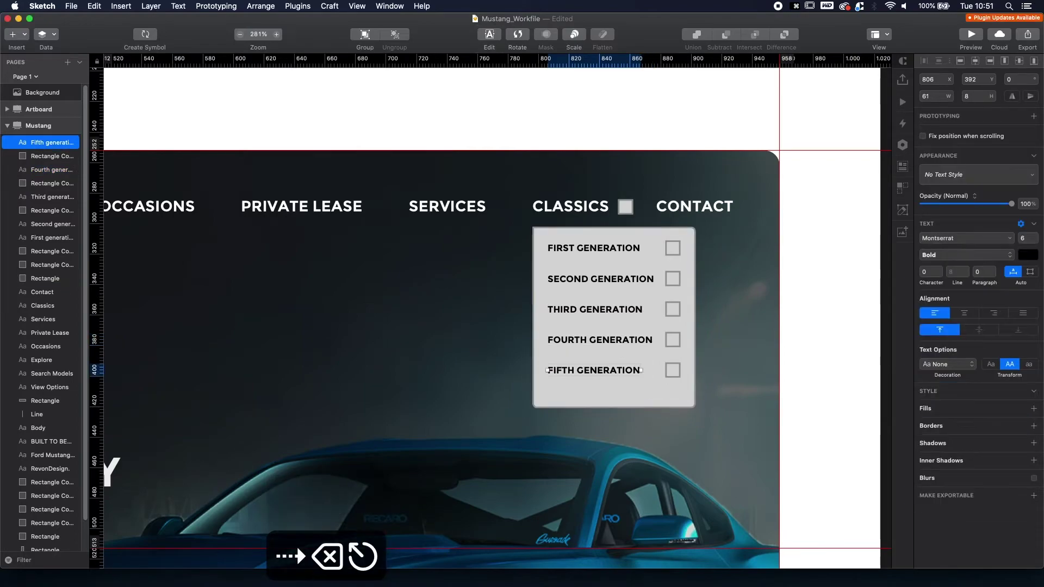
{"action": "left_click", "coordinate": [831, 343]}
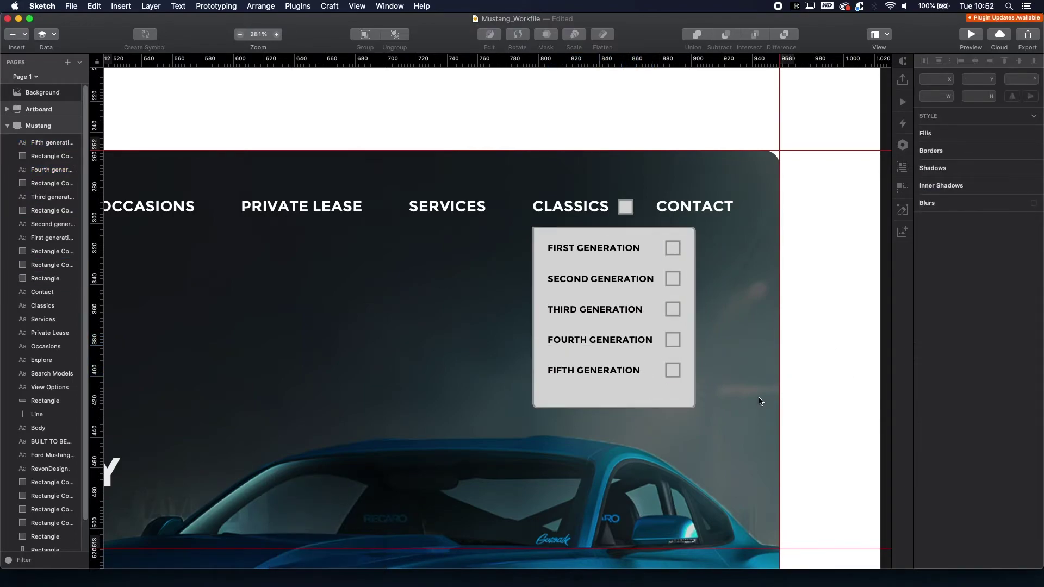
Move the car photo inside the Background group straight up to a Y position of 236.
{"action": "scroll", "coordinate": [758, 399], "scroll_direction": "down", "scroll_amount": 5}
{"action": "scroll", "coordinate": [757, 399], "scroll_direction": "down", "scroll_amount": 3}
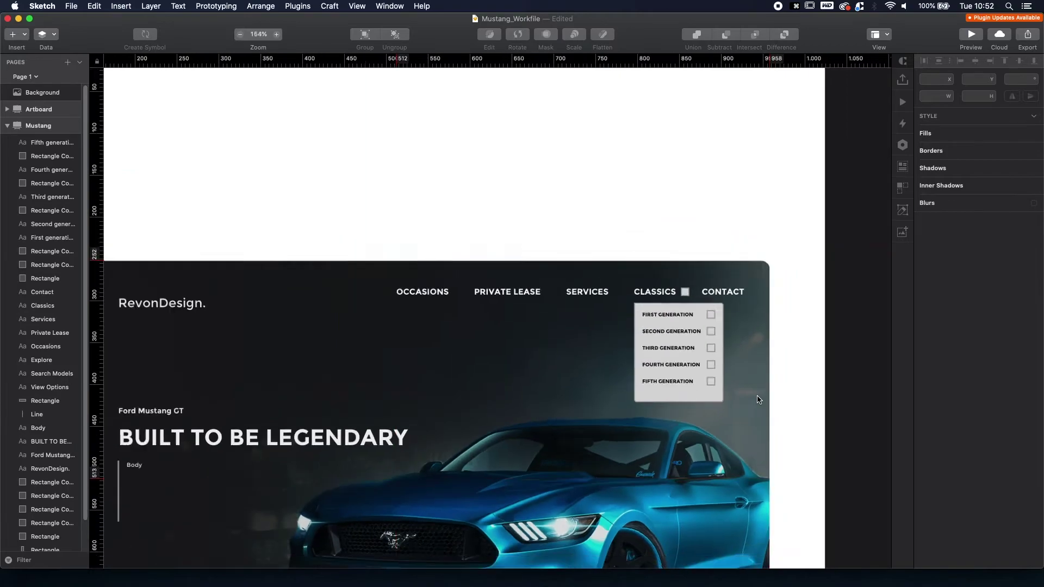
{"action": "left_click_drag", "start_coordinate": [641, 451], "coordinate": [761, 312]}
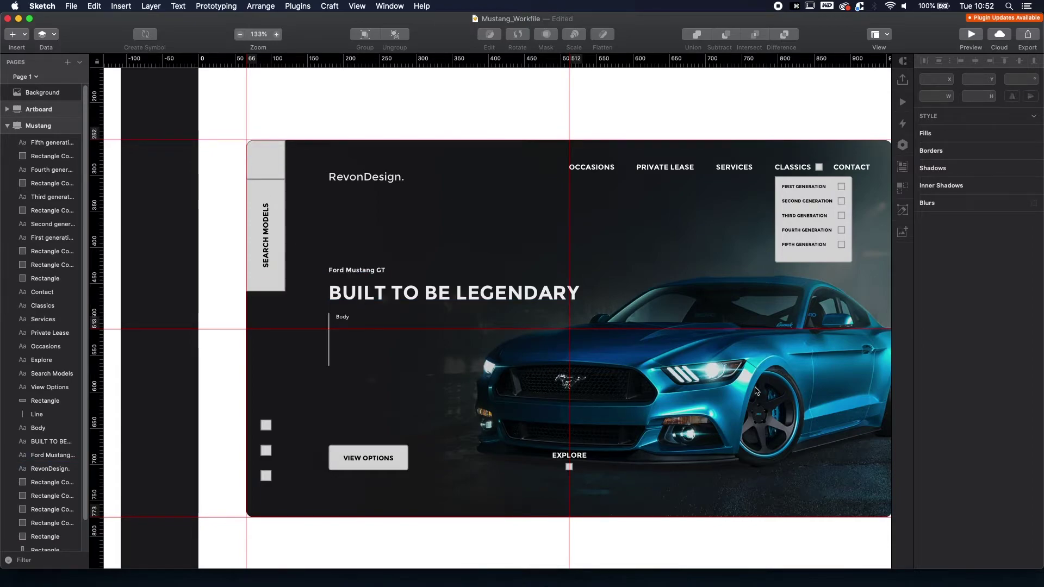
{"action": "left_click_drag", "start_coordinate": [757, 390], "coordinate": [659, 388]}
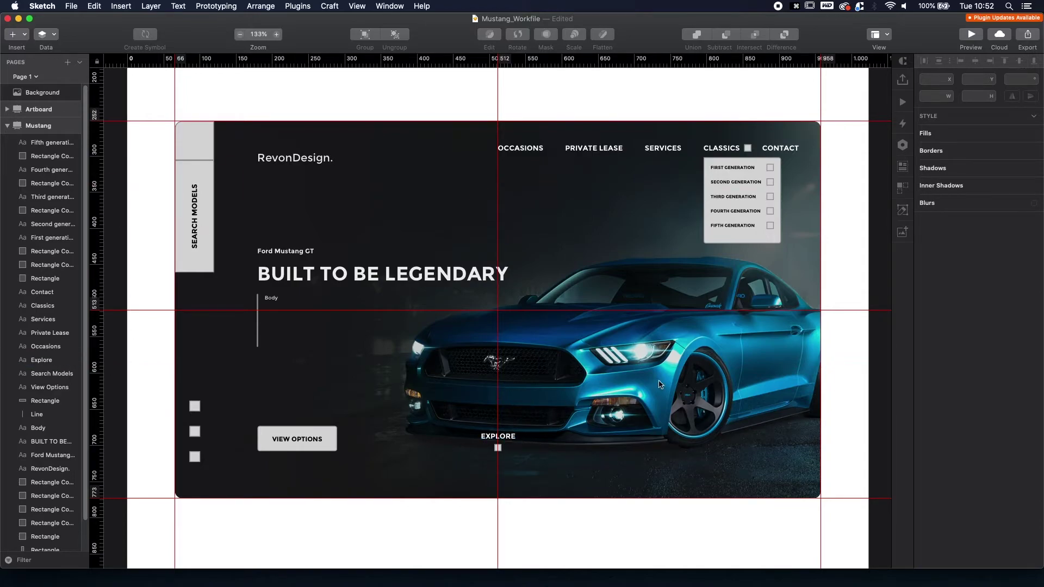
{"action": "scroll", "coordinate": [41, 457], "scroll_direction": "down", "scroll_amount": 2}
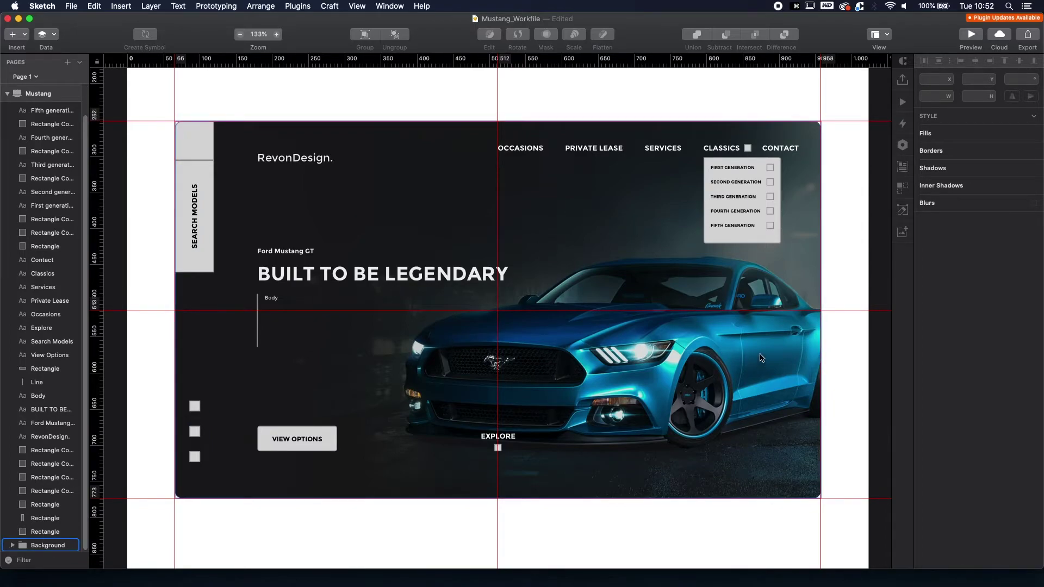
{"action": "double_click", "coordinate": [772, 406]}
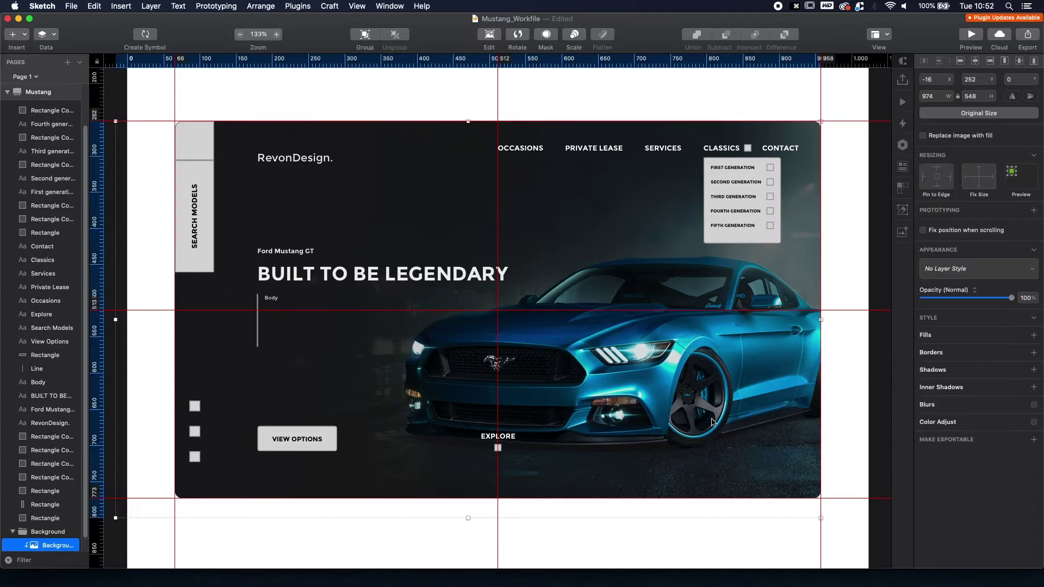
{"action": "left_click_drag", "start_coordinate": [704, 438], "coordinate": [704, 420]}
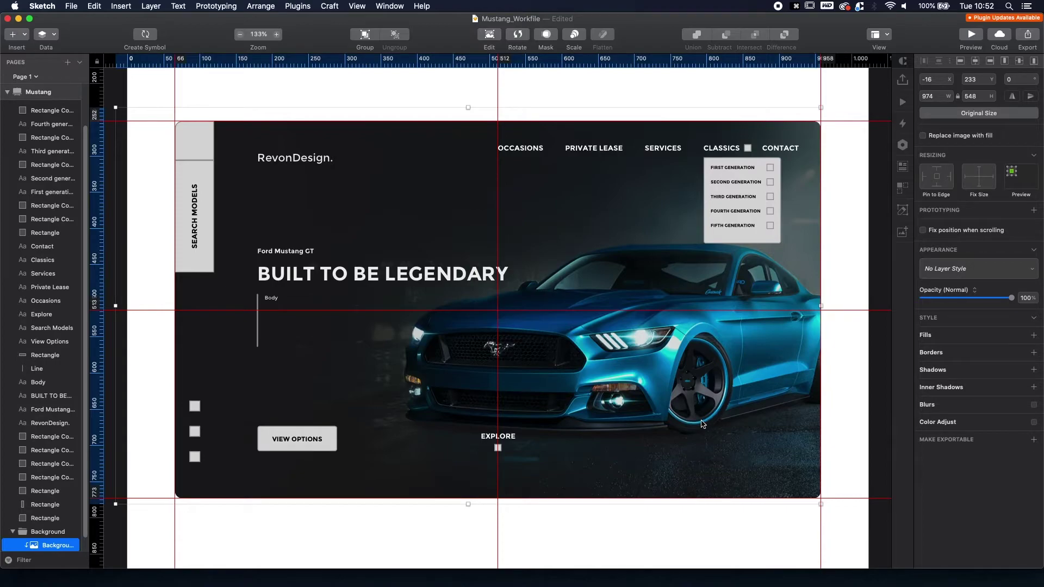
{"action": "key", "text": "Down"}
{"action": "key", "text": "Down"}
{"action": "key", "text": "Down"}
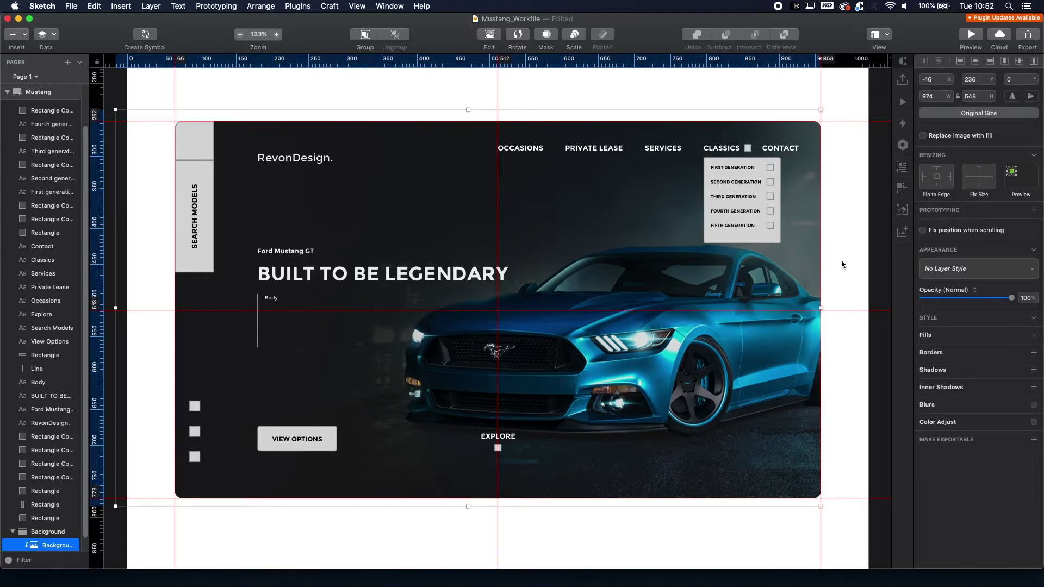
{"action": "left_click", "coordinate": [858, 245]}
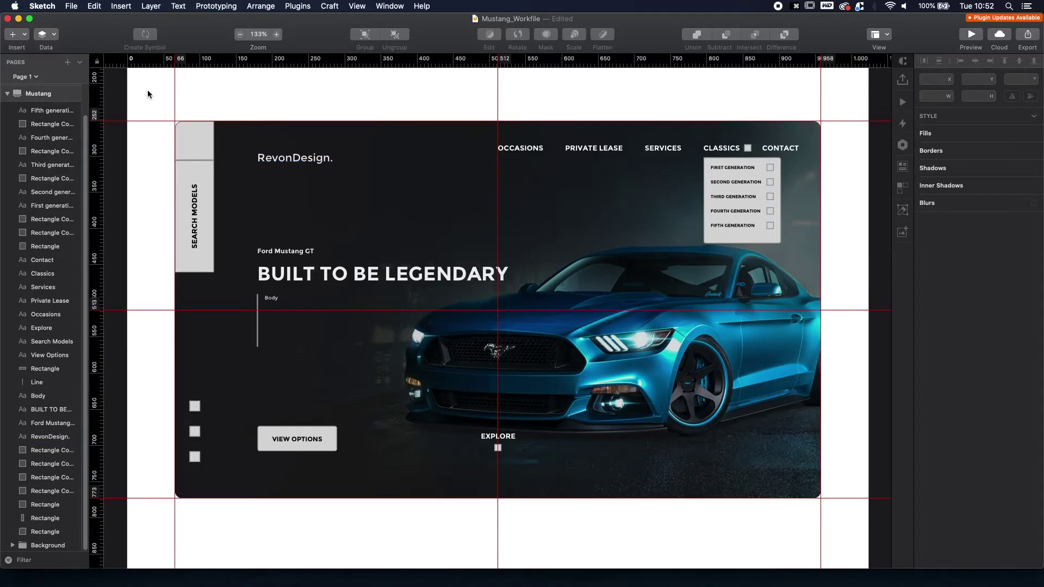
Draw a thin bar about 20 × 3 in the square above SEARCH MODELS and centre it horizontally in that square.
{"action": "scroll", "coordinate": [200, 135], "scroll_direction": "up", "scroll_amount": 5}
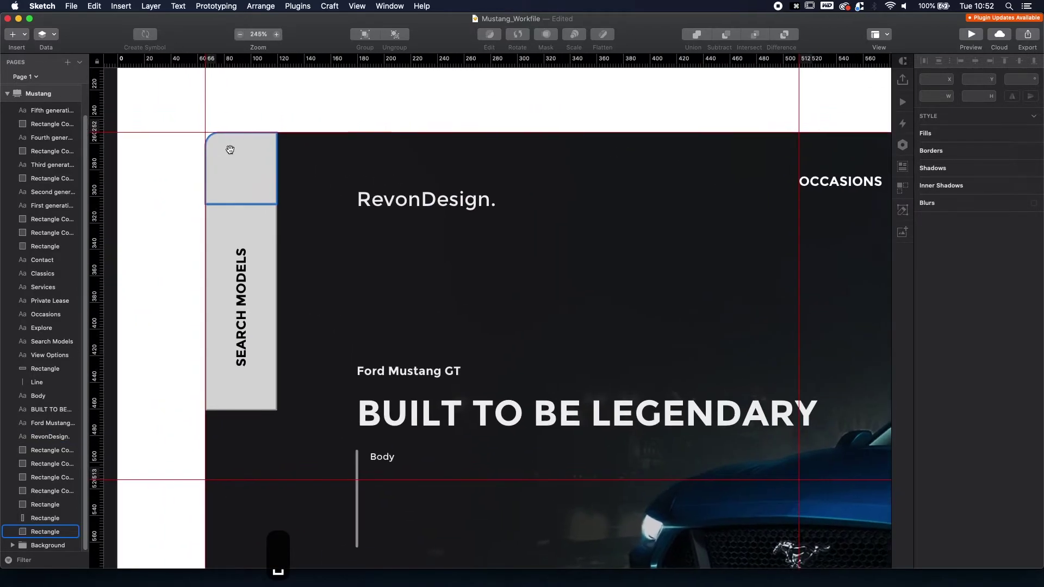
{"action": "key", "text": "r"}
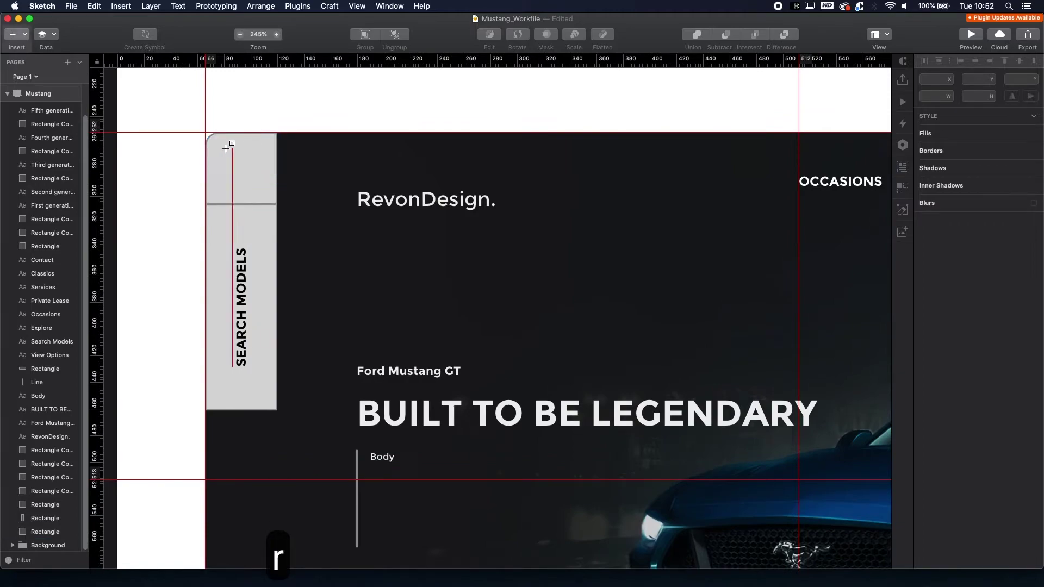
{"action": "left_click_drag", "start_coordinate": [214, 148], "coordinate": [240, 153]}
{"action": "left_click", "coordinate": [226, 150]}
{"action": "left_click", "coordinate": [259, 146], "text": "shift"}
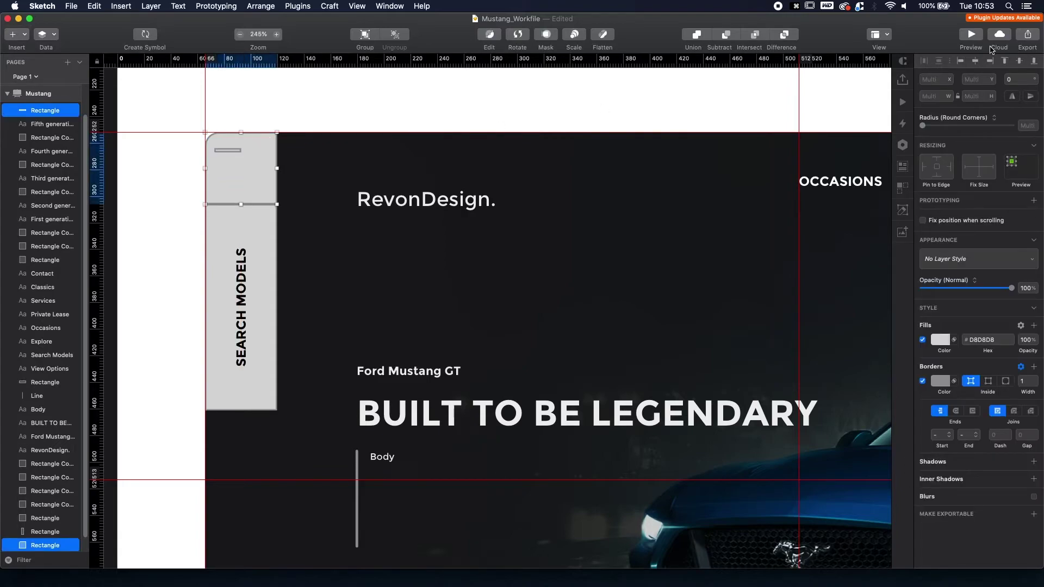
{"action": "left_click", "coordinate": [975, 61]}
{"action": "left_click", "coordinate": [340, 120]}
{"action": "left_click", "coordinate": [247, 154]}
{"action": "left_click", "coordinate": [246, 151]}
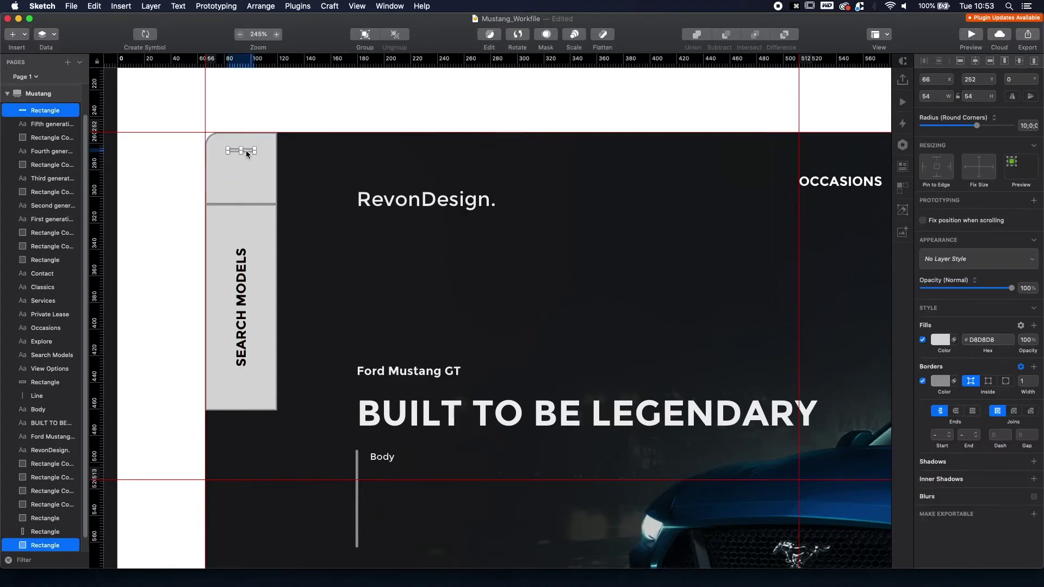
Copy the thin bar twice downward at equal 6-unit spacing to form a three-line menu icon, and select all three bars.
{"action": "left_click_drag", "start_coordinate": [246, 154], "coordinate": [244, 160]}
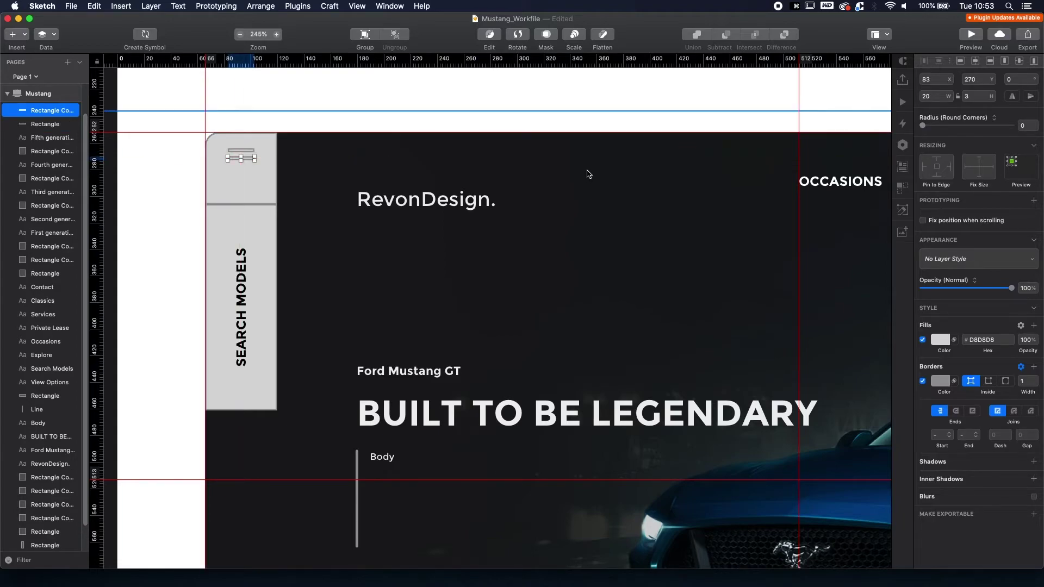
{"action": "key", "text": "cmd+d"}
{"action": "left_click", "coordinate": [247, 158], "text": "shift"}
{"action": "left_click", "coordinate": [245, 151], "text": "shift"}
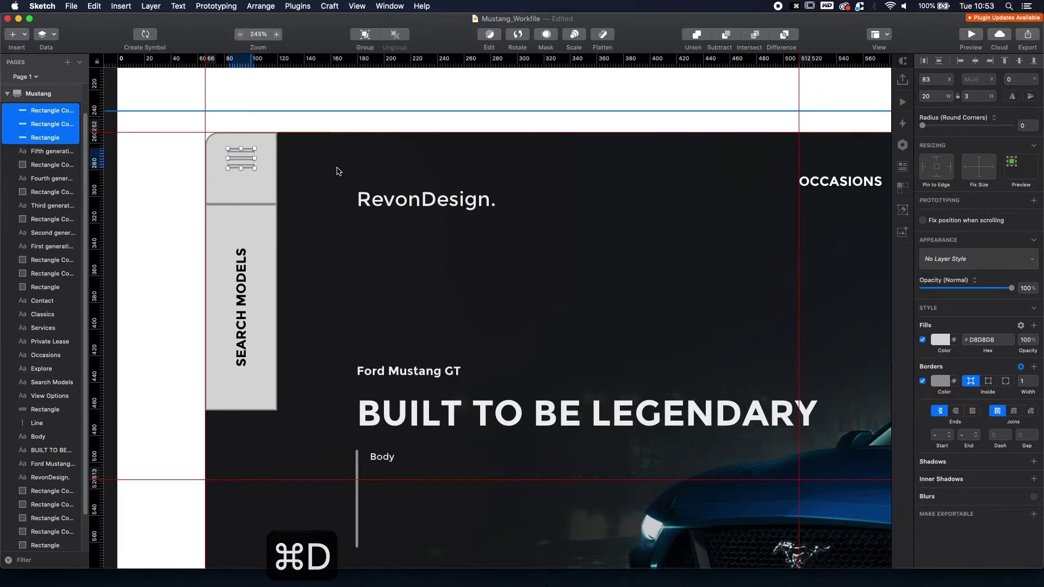
Try duplicating the three menu icon bars and aligning them with the surrounding square.
{"action": "key", "text": "super+d"}
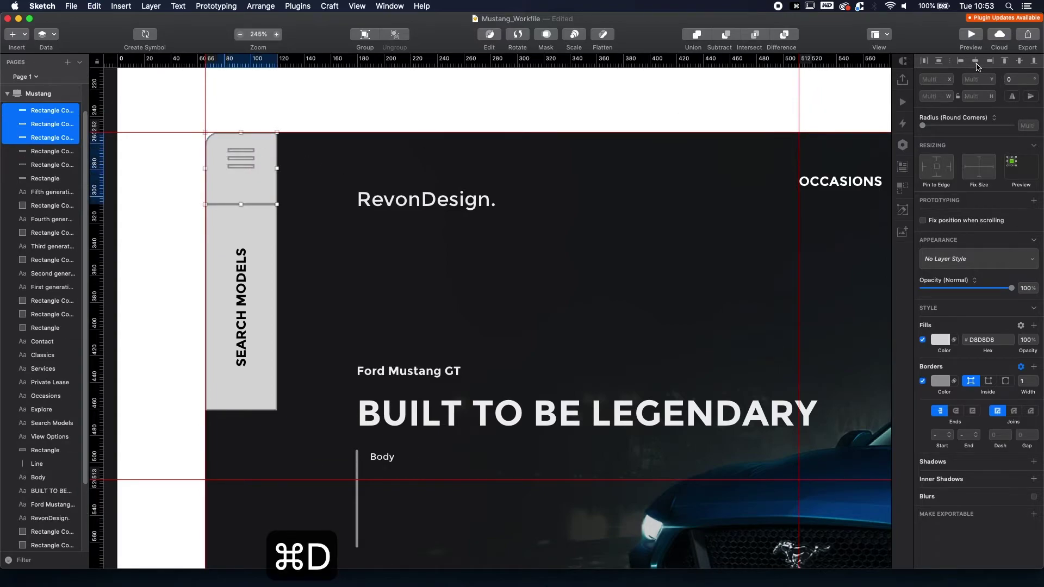
{"action": "key", "text": "super+z"}
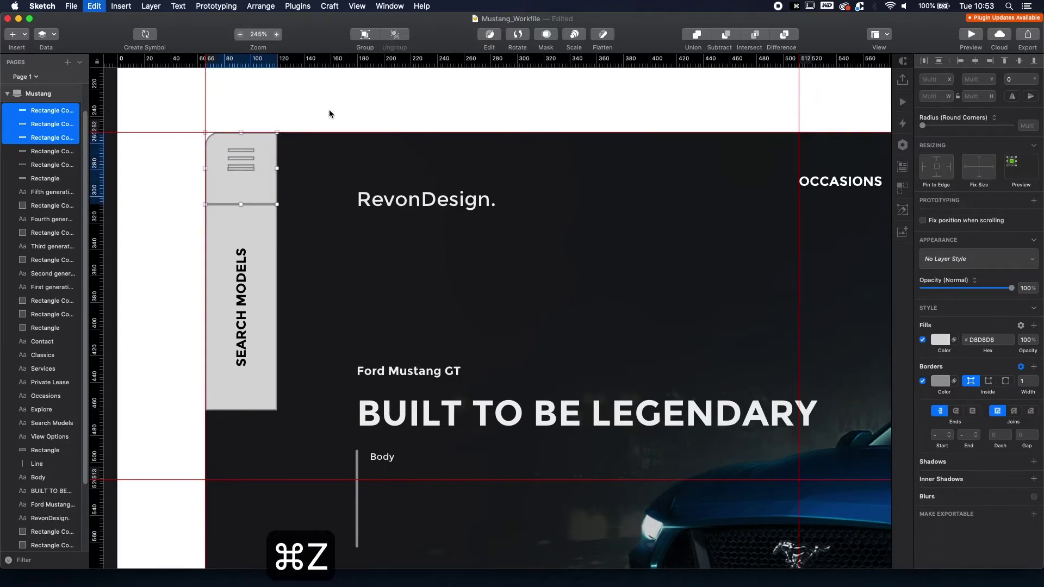
{"action": "left_click", "coordinate": [348, 104]}
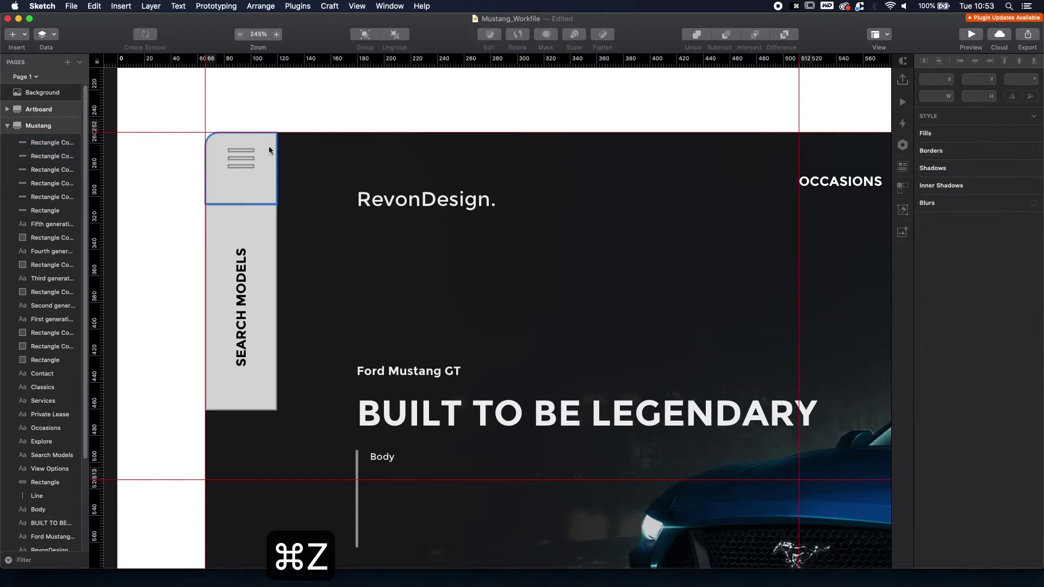
Group the three visible menu icon bars and delete the three spare bar layers beneath the group.
{"action": "left_click", "coordinate": [241, 166]}
{"action": "left_click", "coordinate": [240, 158], "text": "shift"}
{"action": "left_click", "coordinate": [241, 153], "text": "shift"}
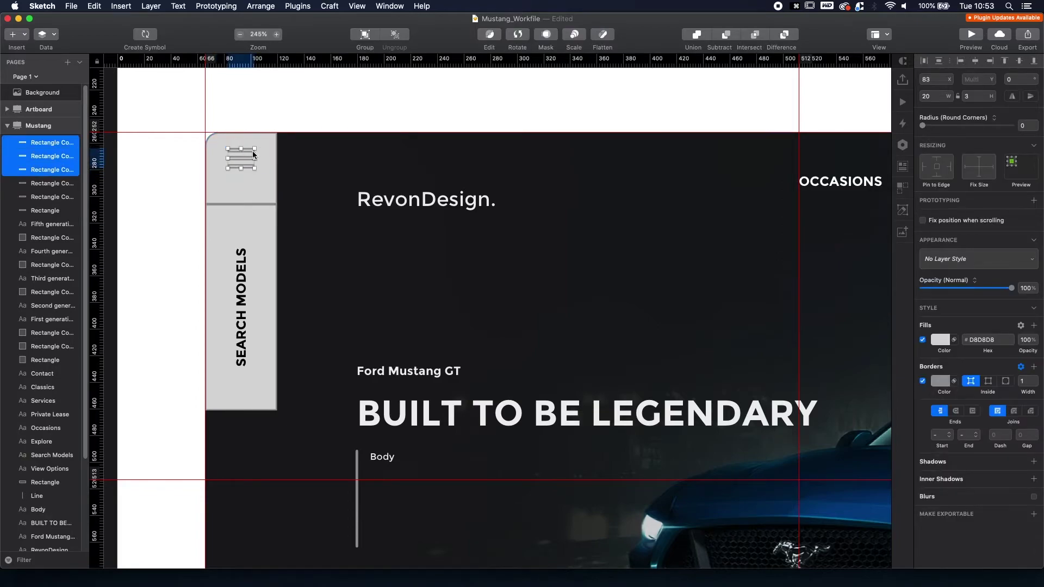
{"action": "key", "text": "cmd+g"}
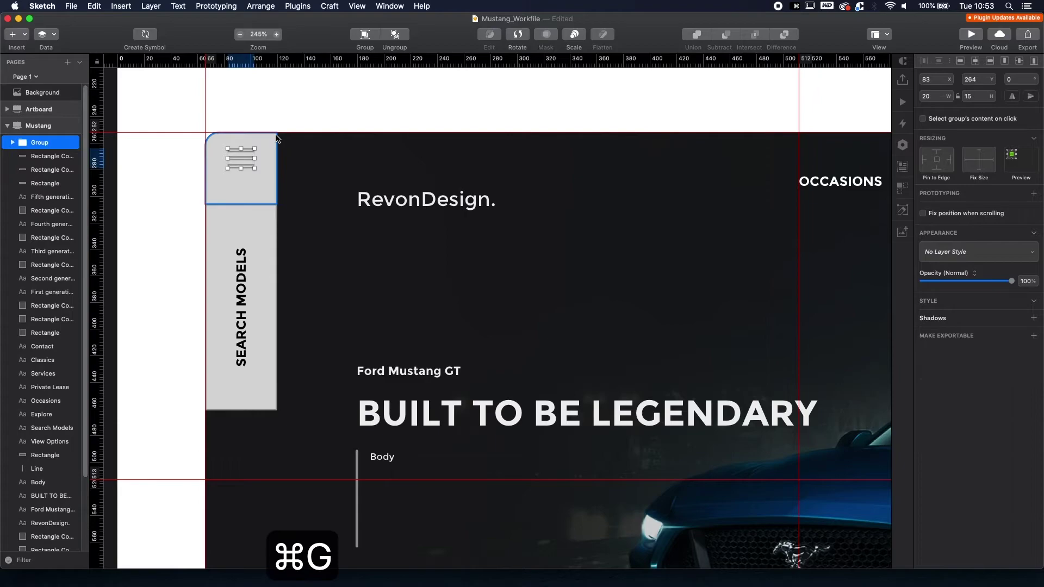
{"action": "left_click", "coordinate": [52, 157]}
{"action": "key", "text": "BackSpace"}
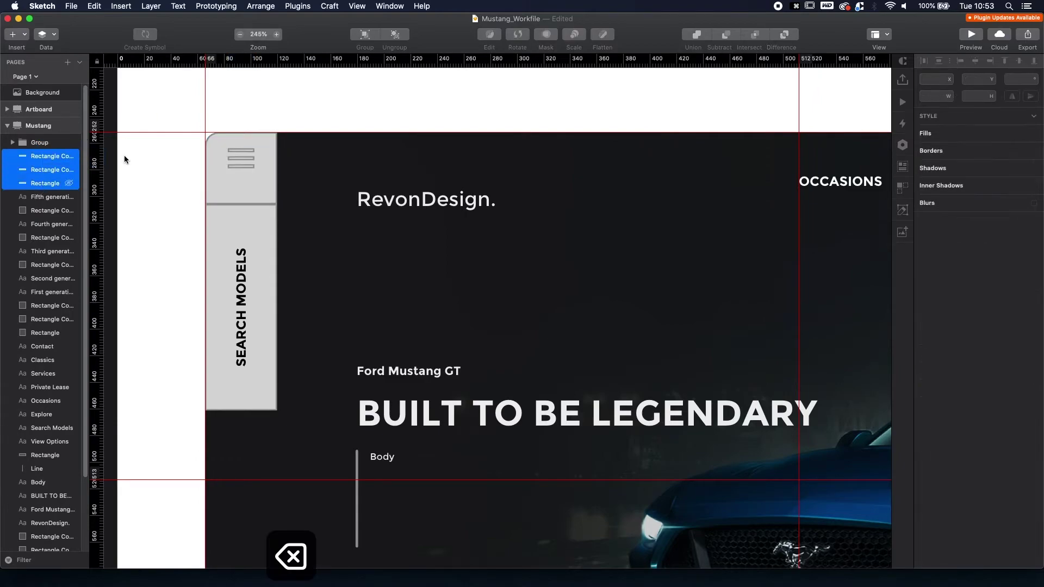
Centre the menu icon group vertically within the square above SEARCH MODELS.
{"action": "left_click", "coordinate": [260, 155]}
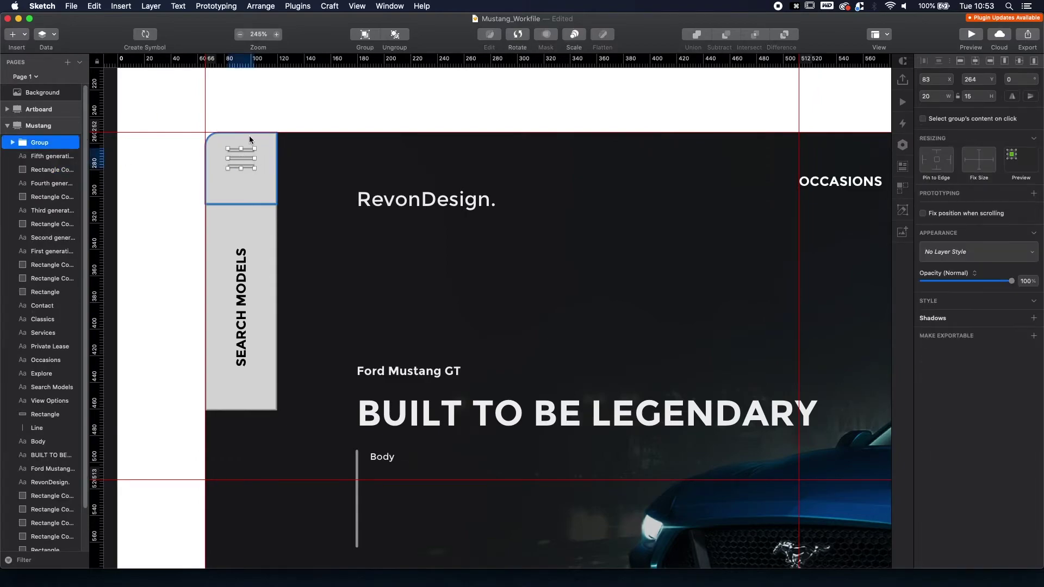
{"action": "key", "text": "super+g"}
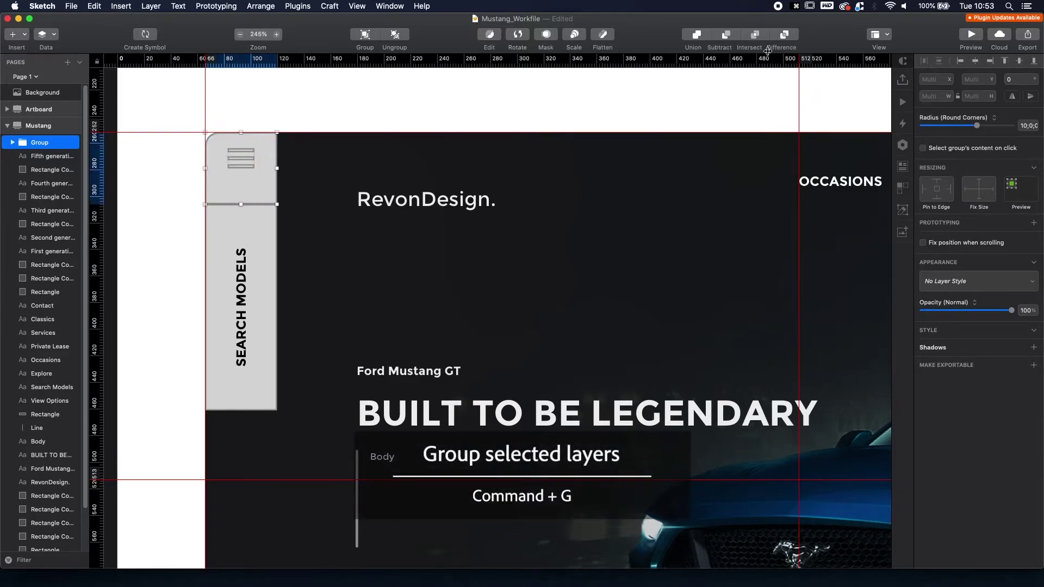
{"action": "left_click", "coordinate": [1020, 62]}
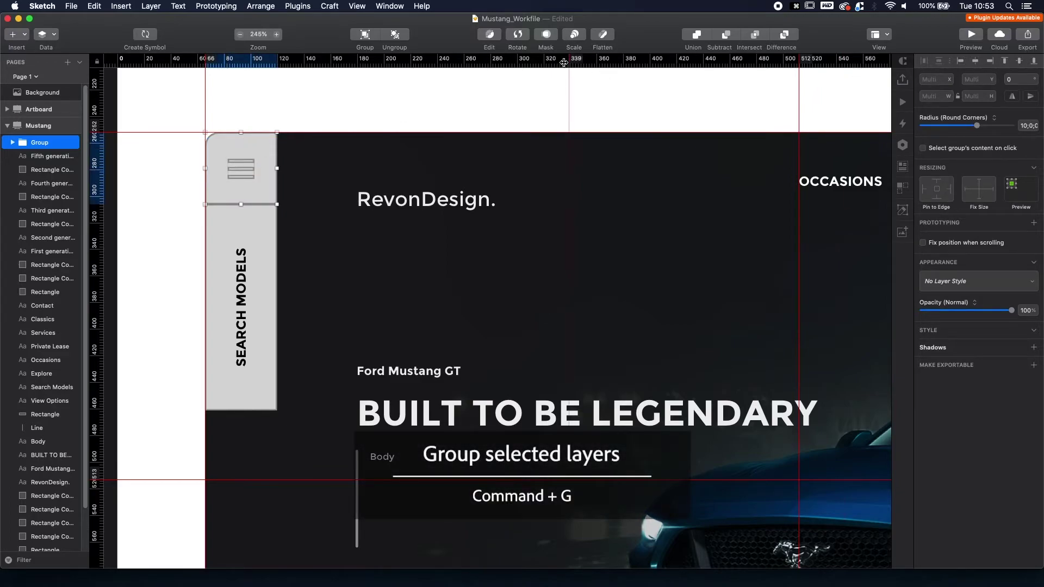
{"action": "left_click", "coordinate": [425, 105]}
Select the blue #008AD5 swatch on the style guide artboard and invoke the color picker.
{"action": "scroll", "coordinate": [157, 226], "scroll_direction": "down", "scroll_amount": 5}
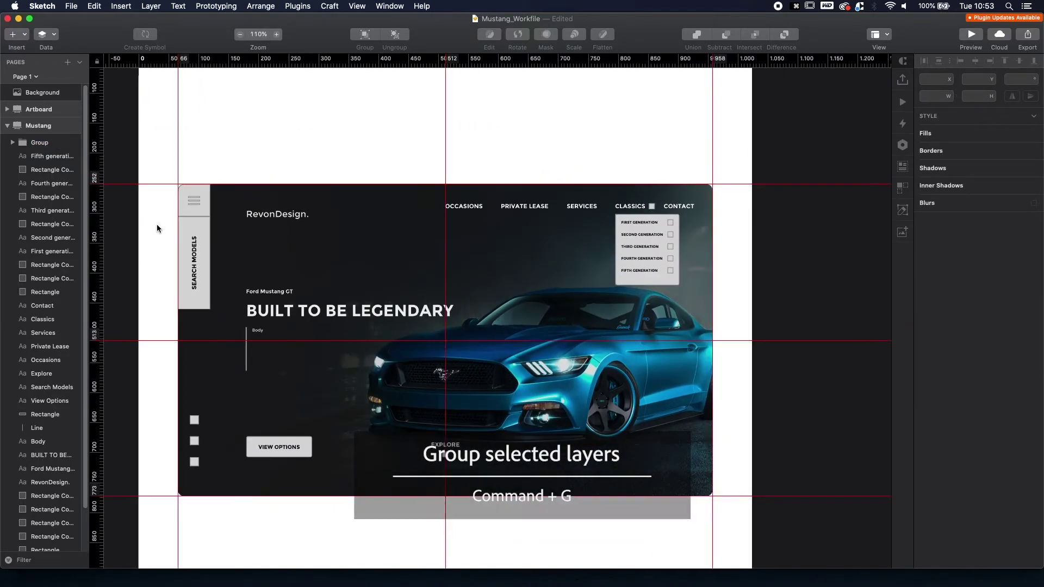
{"action": "scroll", "coordinate": [157, 225], "scroll_direction": "down", "scroll_amount": 2}
{"action": "key", "text": "space"}
{"action": "left_click_drag", "start_coordinate": [194, 177], "coordinate": [439, 199]}
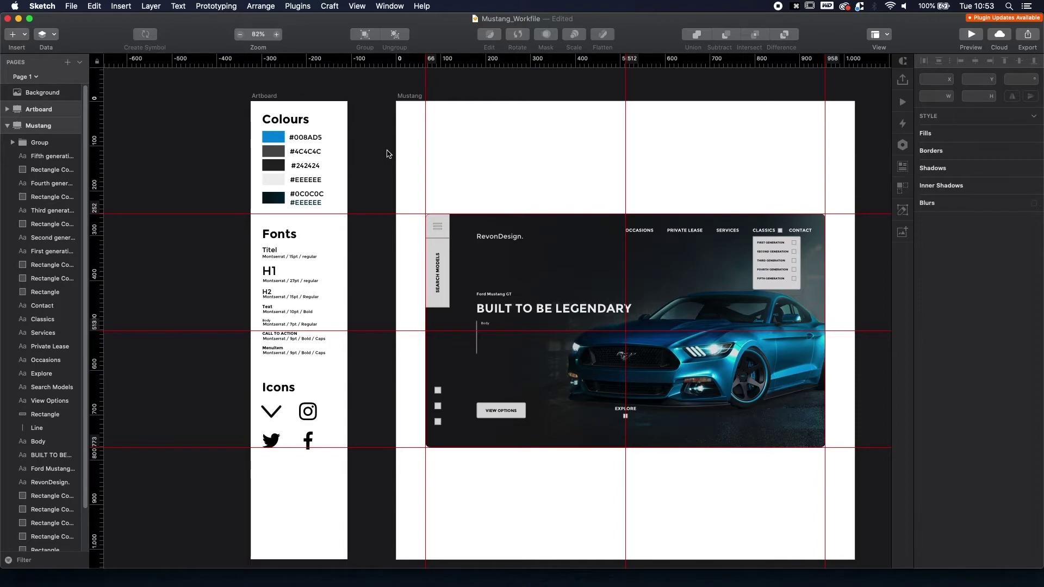
{"action": "left_click", "coordinate": [283, 141]}
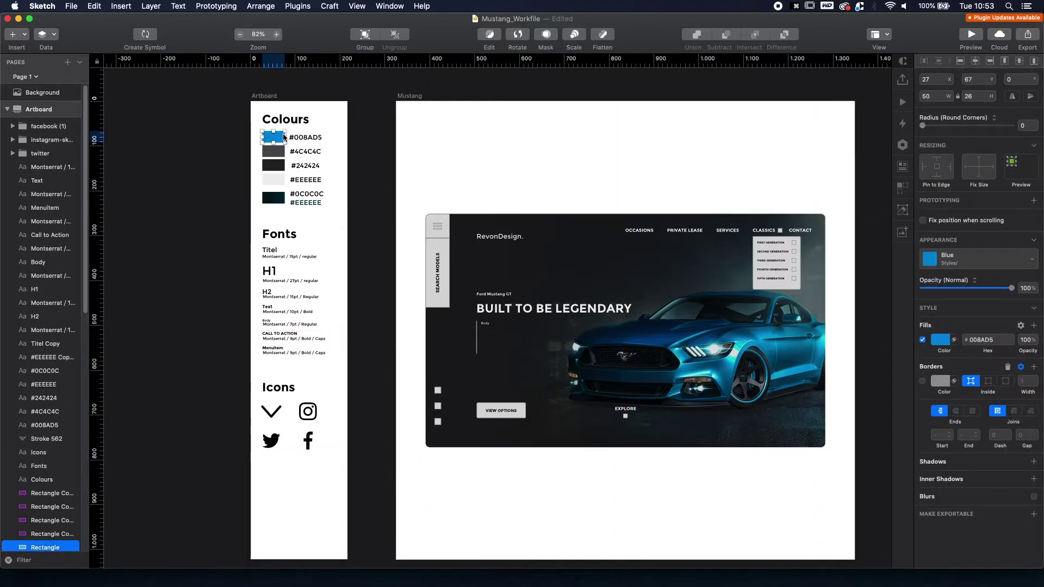
{"action": "key", "text": "ctrl+c"}
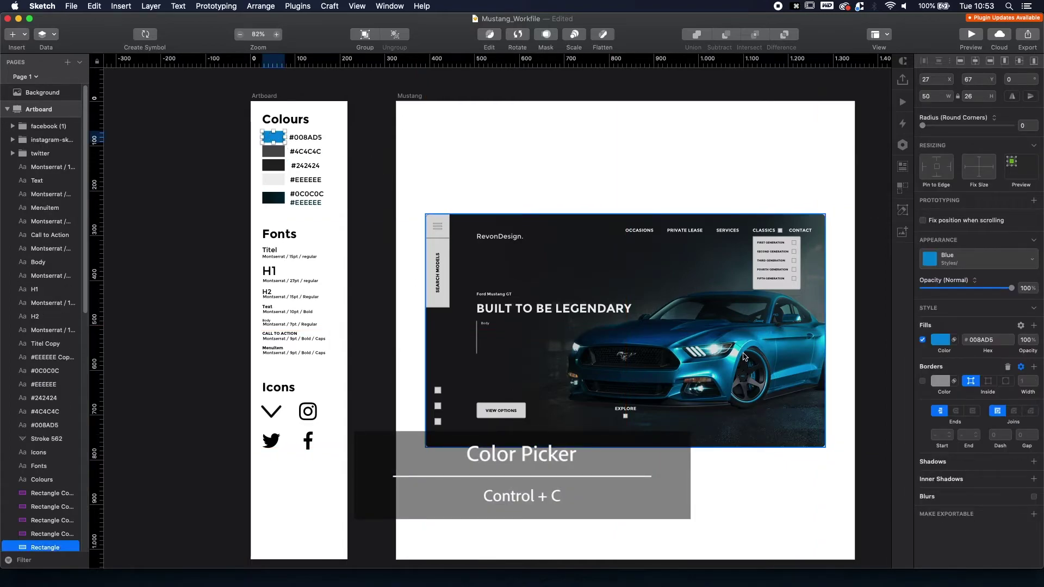
{"action": "scroll", "coordinate": [754, 351], "scroll_direction": "down", "scroll_amount": 3}
{"action": "scroll", "coordinate": [754, 351], "scroll_direction": "up", "scroll_amount": 2}
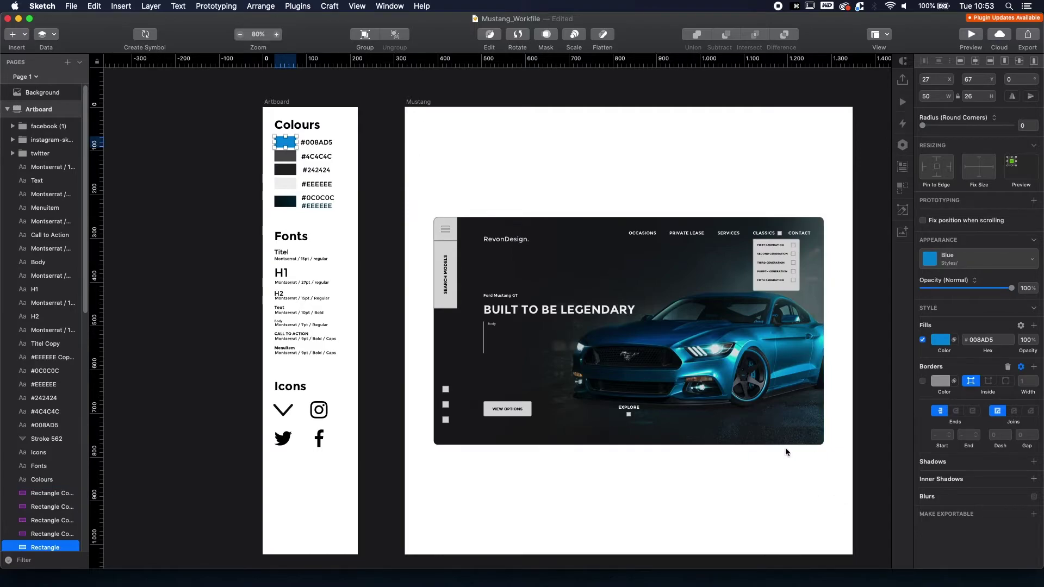
Lock the Background group containing the hero image and its mask on the Mustang artboard.
{"action": "left_click", "coordinate": [564, 223]}
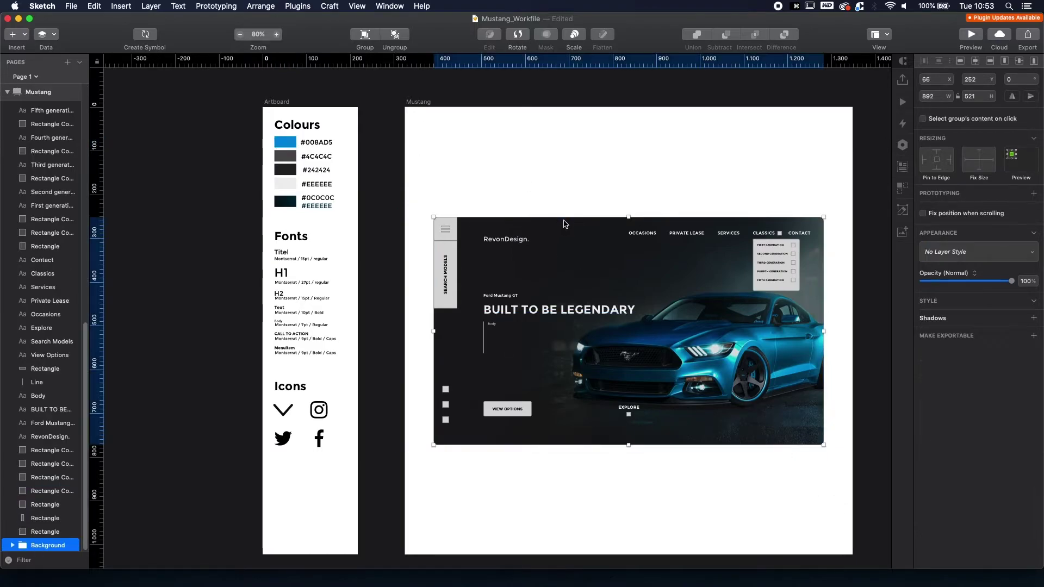
{"action": "scroll", "coordinate": [8, 526], "scroll_direction": "down", "scroll_amount": 1}
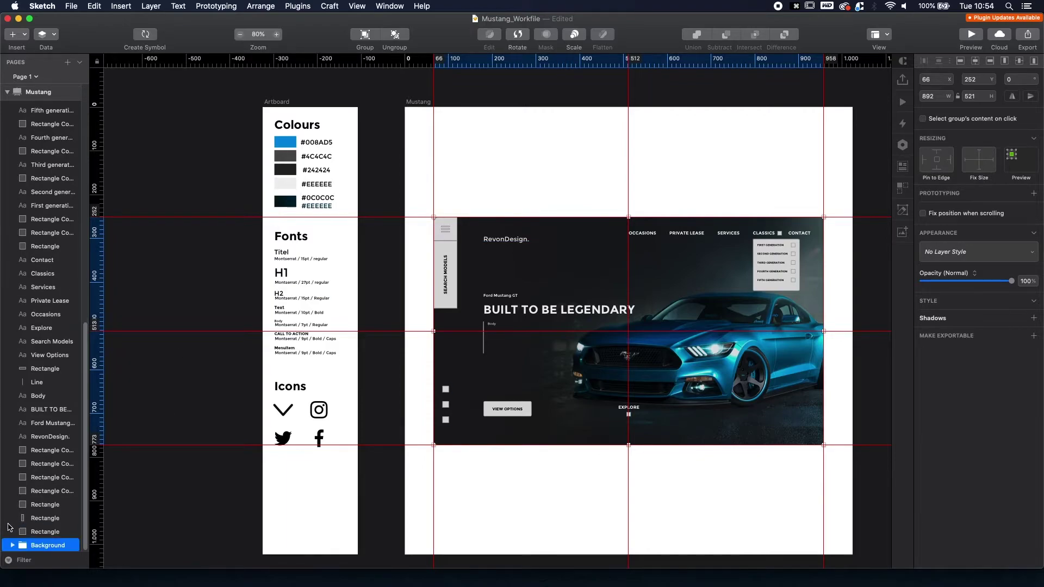
{"action": "left_click", "coordinate": [13, 546]}
{"action": "left_click", "coordinate": [41, 545]}
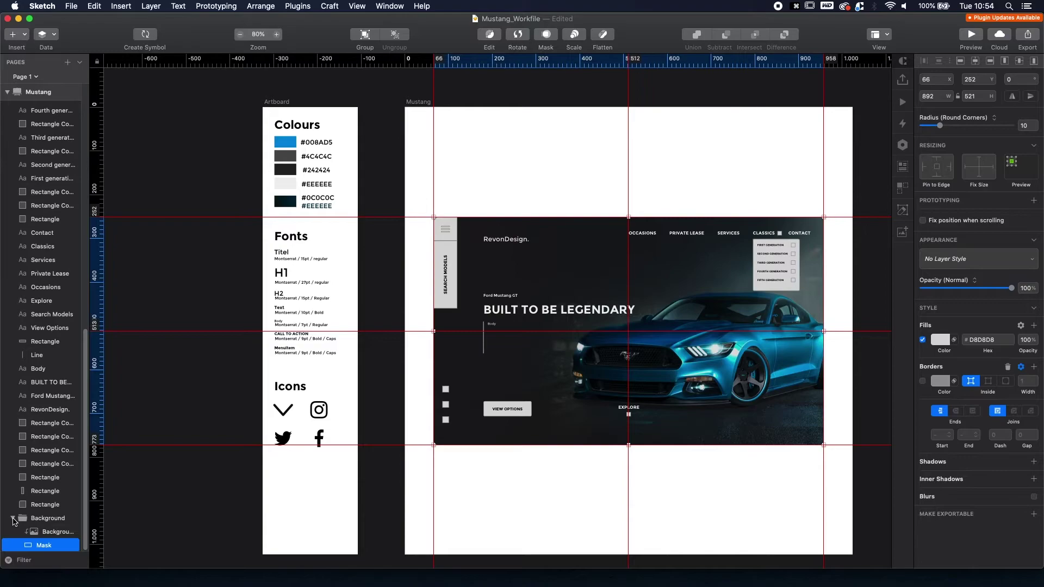
{"action": "left_click", "coordinate": [13, 519]}
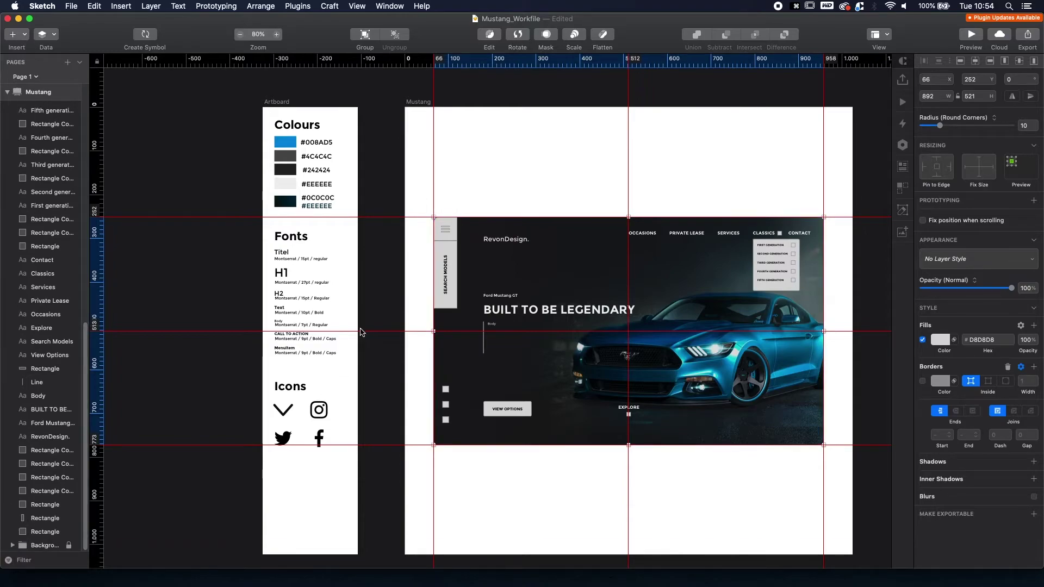
{"action": "left_click", "coordinate": [437, 203]}
Examine the layer style of the #EEEEEE swatch and the document colours available for the blue #008AD5 swatch.
{"action": "scroll", "coordinate": [438, 204], "scroll_direction": "up", "scroll_amount": 5}
{"action": "scroll", "coordinate": [491, 182], "scroll_direction": "up", "scroll_amount": 2}
{"action": "scroll", "coordinate": [491, 183], "scroll_direction": "left", "scroll_amount": 2}
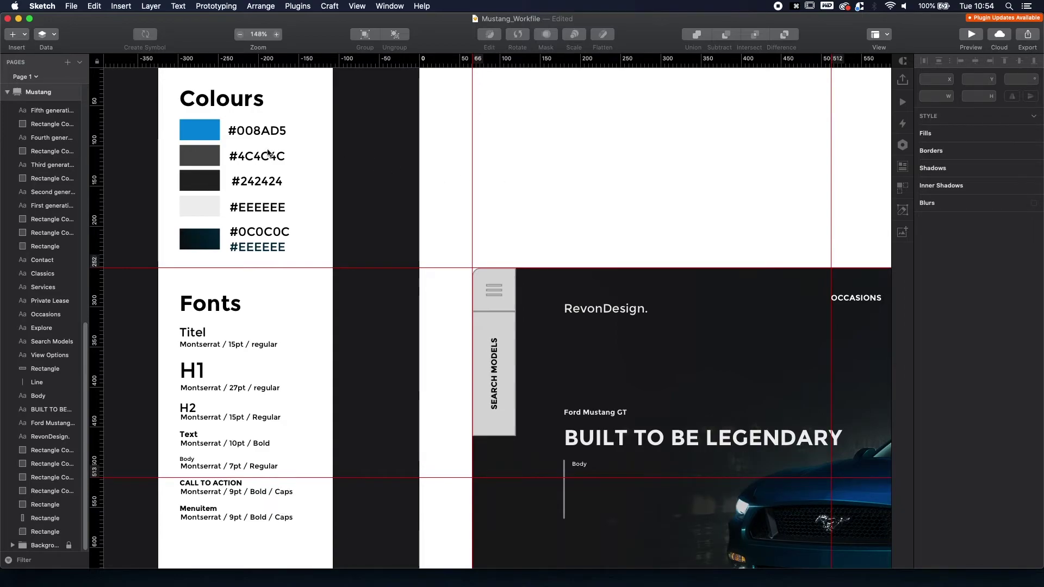
{"action": "left_click", "coordinate": [199, 206]}
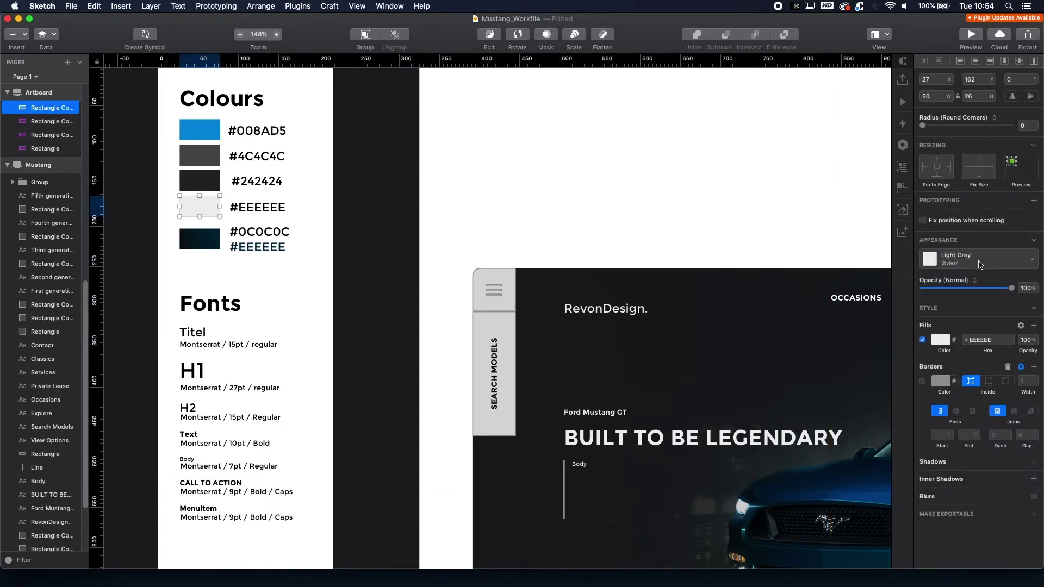
{"action": "left_click", "coordinate": [980, 265]}
{"action": "left_click", "coordinate": [413, 192]}
{"action": "left_click", "coordinate": [413, 192]}
{"action": "left_click", "coordinate": [209, 132]}
{"action": "left_click", "coordinate": [947, 341]}
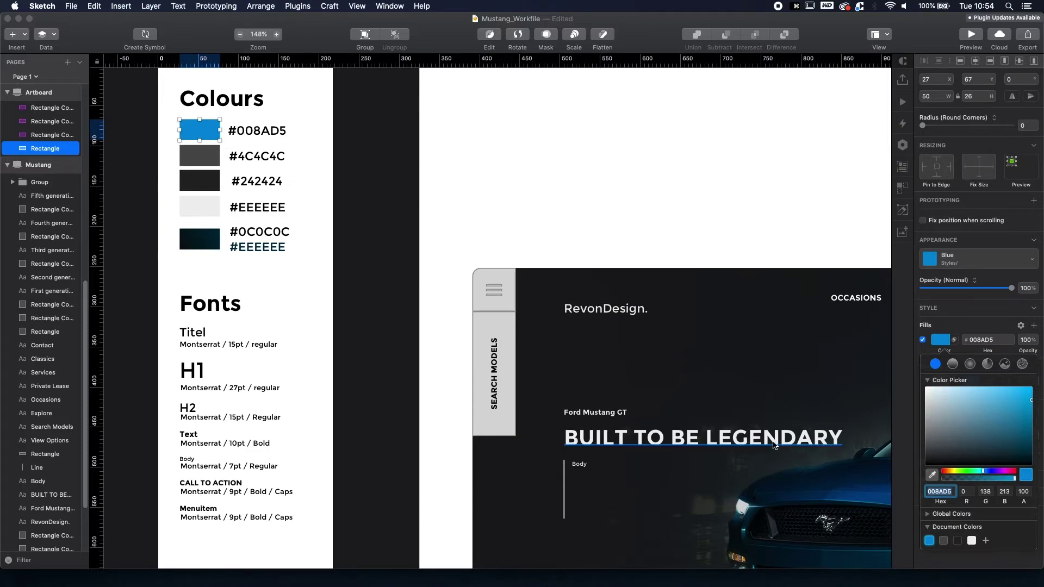
{"action": "left_click", "coordinate": [669, 212]}
{"action": "left_click", "coordinate": [713, 205]}
Remove the borders from the three menu icon bars and fill them with the document colour #EEEEEE.
{"action": "scroll", "coordinate": [598, 201], "scroll_direction": "down", "scroll_amount": 3}
{"action": "scroll", "coordinate": [599, 201], "scroll_direction": "right", "scroll_amount": 3}
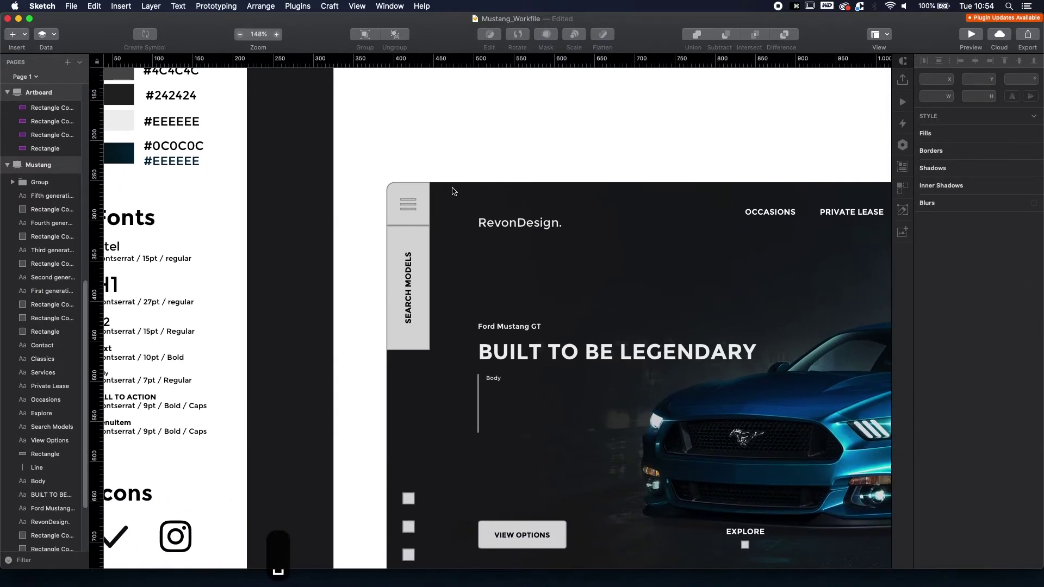
{"action": "left_click", "coordinate": [410, 201], "text": "super"}
{"action": "left_click", "coordinate": [411, 205], "text": "shift"}
{"action": "left_click", "coordinate": [412, 210], "text": "shift"}
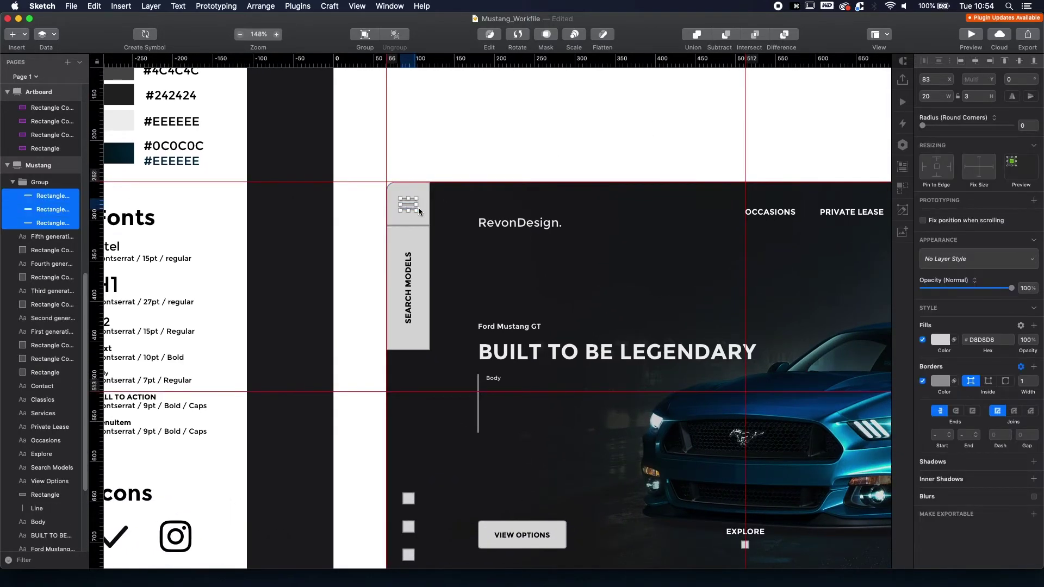
{"action": "left_click", "coordinate": [924, 382]}
{"action": "left_click", "coordinate": [945, 340]}
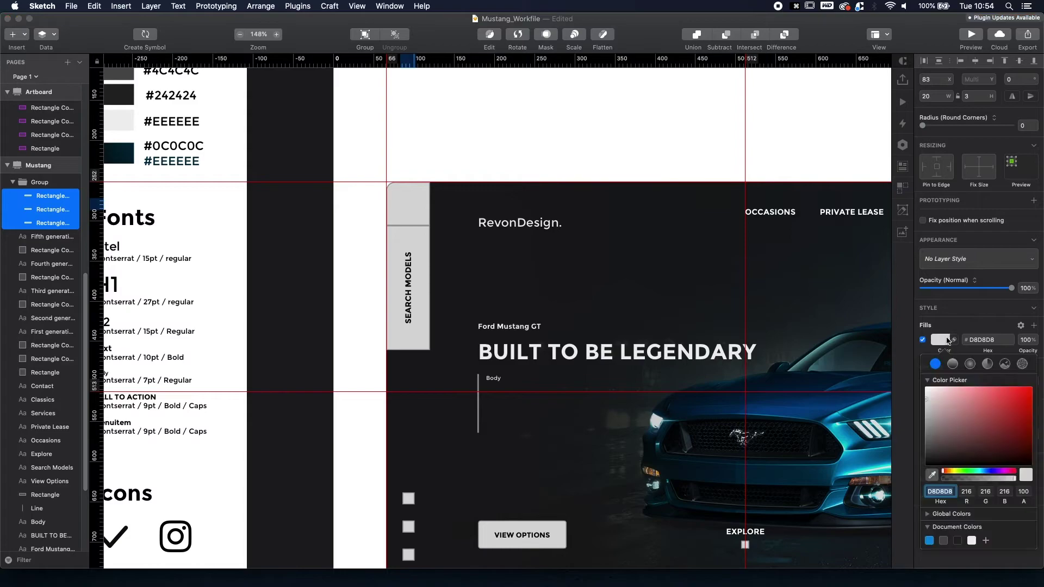
{"action": "left_click", "coordinate": [972, 540]}
{"action": "key", "text": "Escape"}
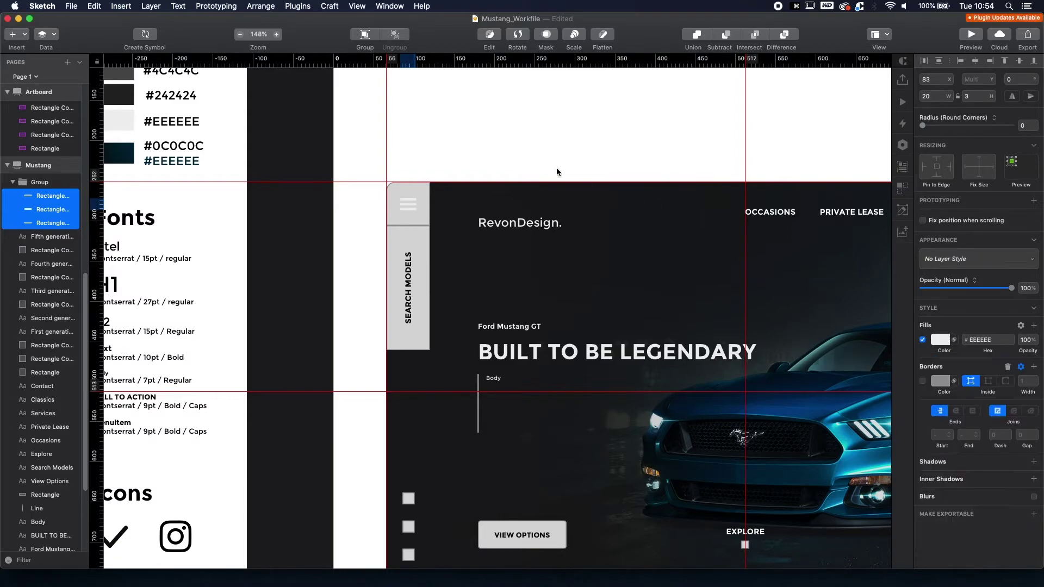
Remove the border from the square behind the menu icon and fill it with the document colour #4C4C4C.
{"action": "scroll", "coordinate": [440, 213], "scroll_direction": "up", "scroll_amount": 3}
{"action": "scroll", "coordinate": [439, 214], "scroll_direction": "left", "scroll_amount": 4}
{"action": "scroll", "coordinate": [599, 145], "scroll_direction": "down", "scroll_amount": 3}
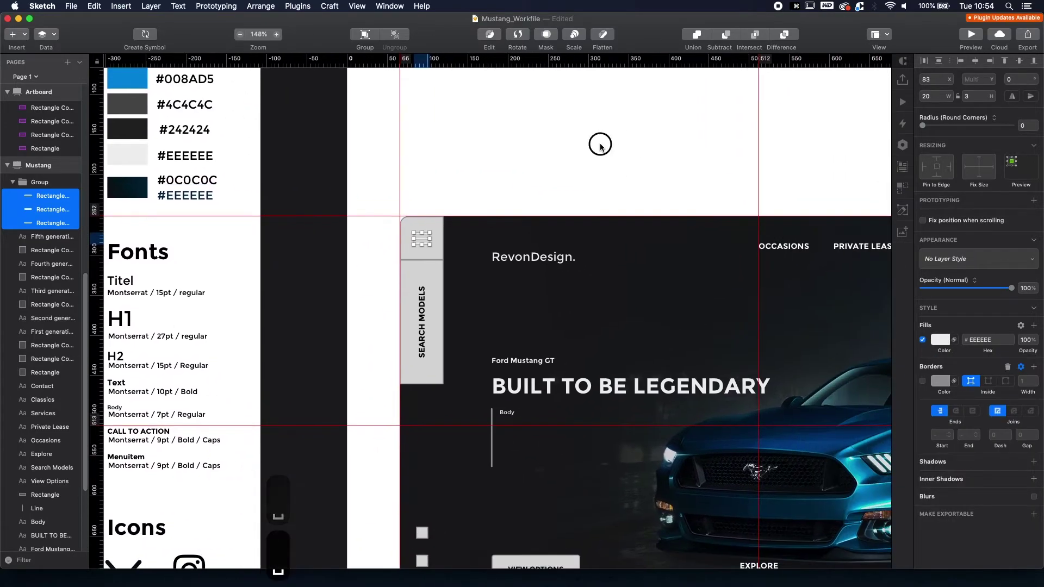
{"action": "key", "text": "Escape"}
{"action": "scroll", "coordinate": [451, 213], "scroll_direction": "up", "scroll_amount": 3}
{"action": "left_click", "coordinate": [436, 224]}
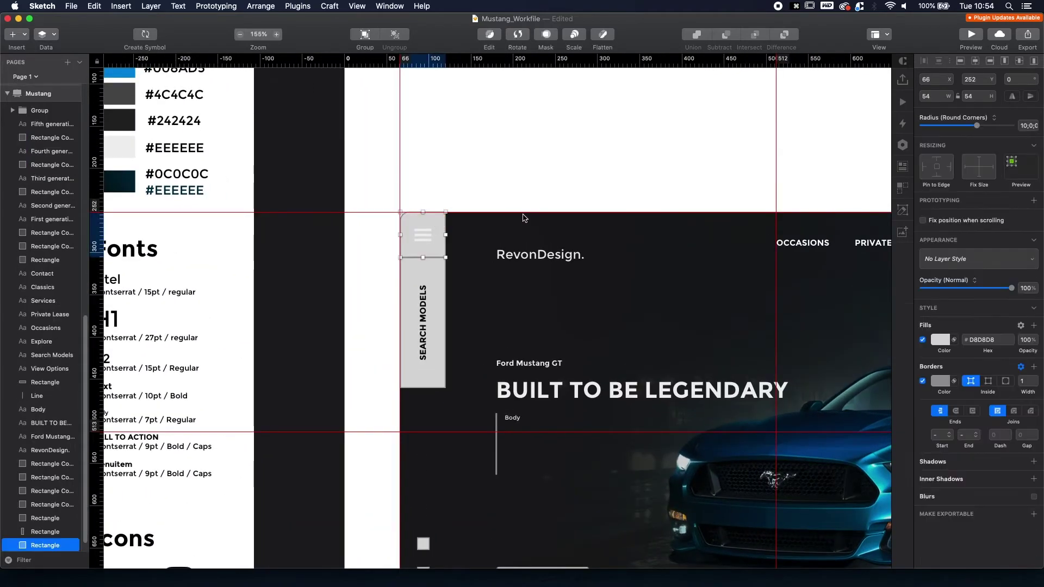
{"action": "left_click", "coordinate": [923, 382]}
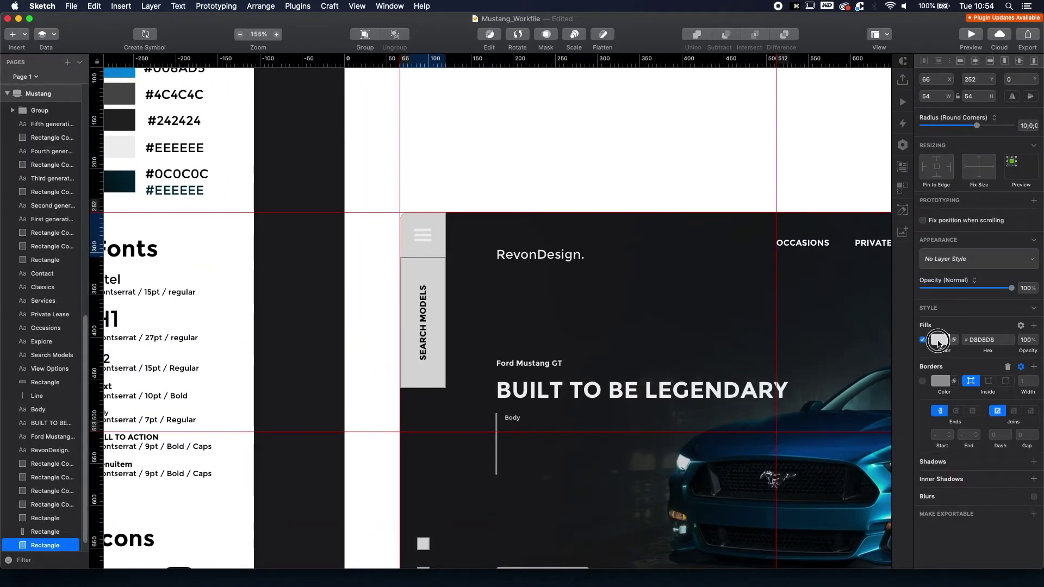
{"action": "left_click", "coordinate": [937, 341]}
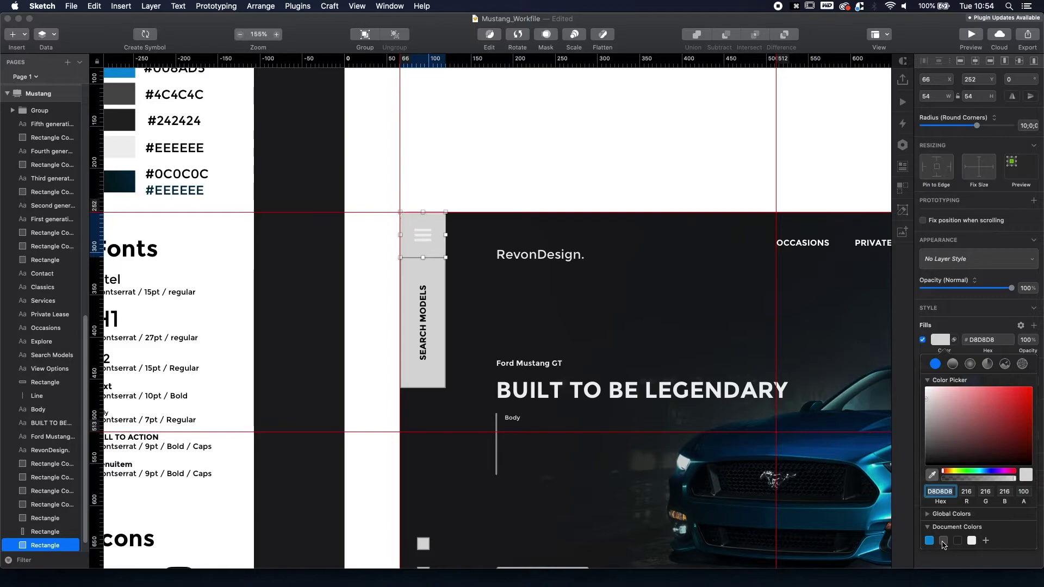
{"action": "left_click", "coordinate": [943, 542]}
{"action": "left_click", "coordinate": [455, 187]}
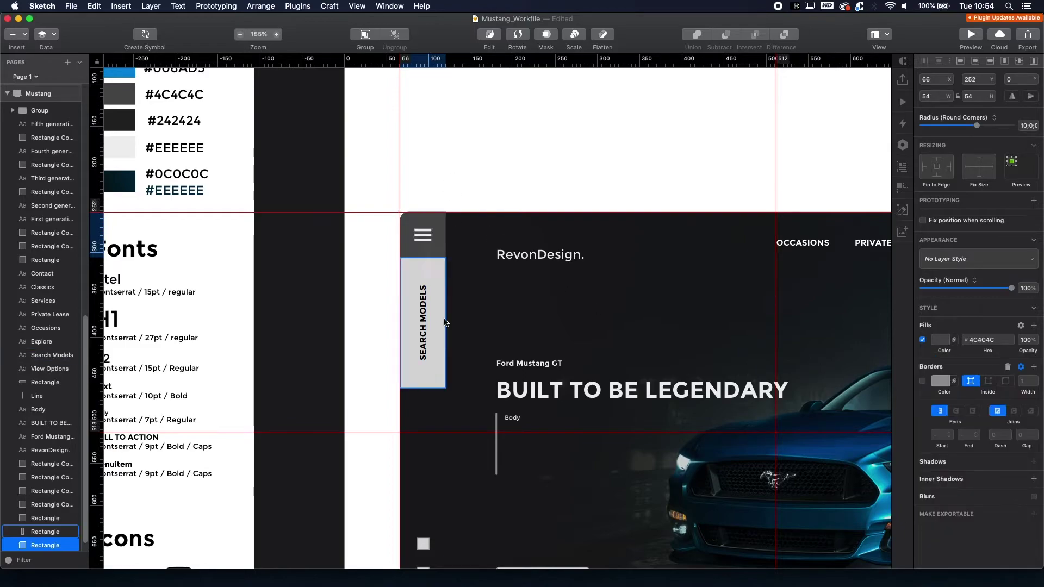
Remove the border from the rectangle behind SEARCH MODELS and fill it with the document colour #242424.
{"action": "left_click", "coordinate": [441, 306]}
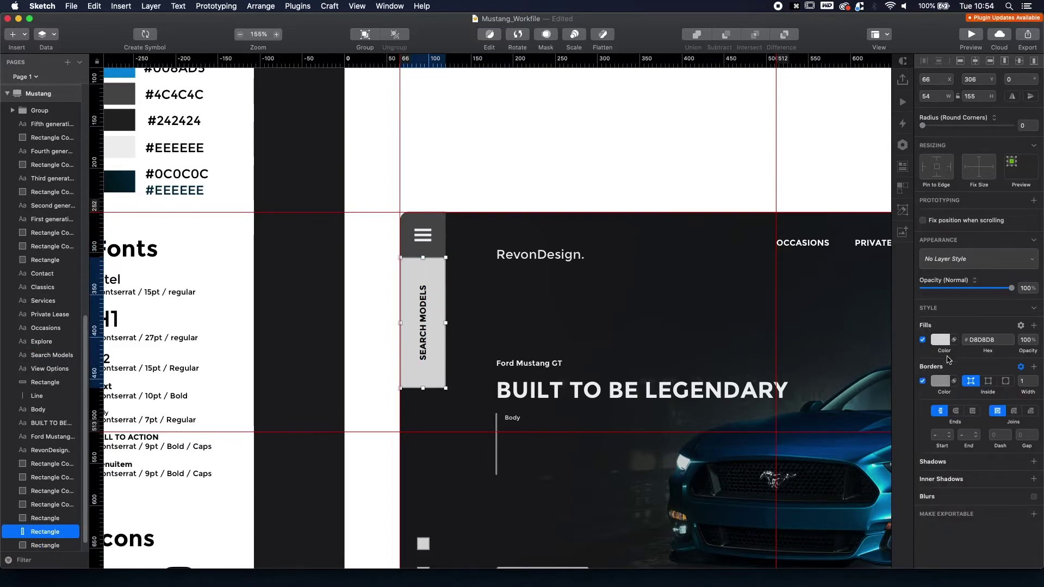
{"action": "left_click", "coordinate": [942, 340]}
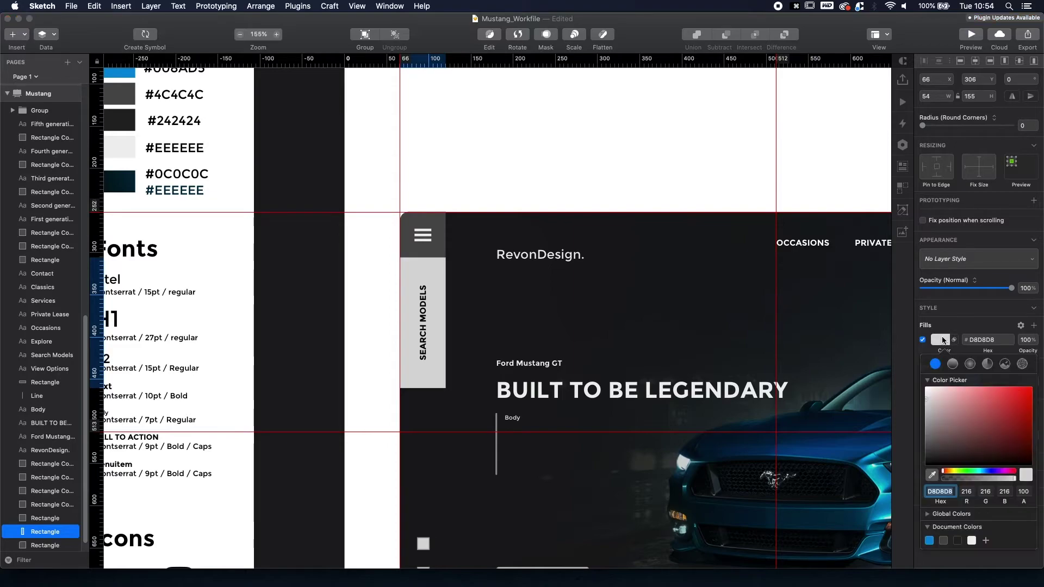
{"action": "left_click", "coordinate": [958, 541]}
{"action": "left_click", "coordinate": [517, 168]}
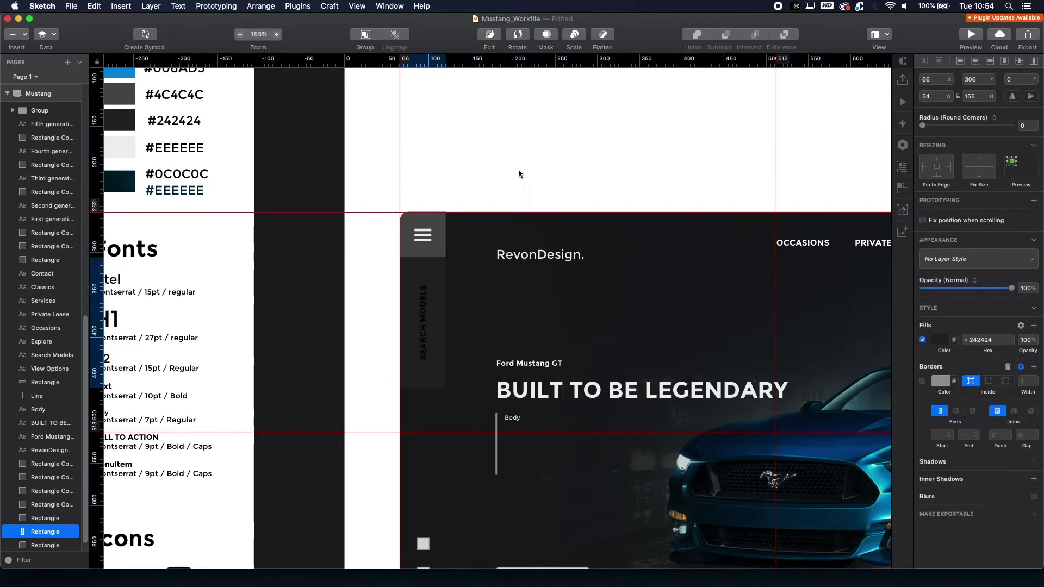
Change the SEARCH MODELS text colour to the light grey document colour #EEEEEE.
{"action": "double_click", "coordinate": [424, 338]}
{"action": "key", "text": "Escape"}
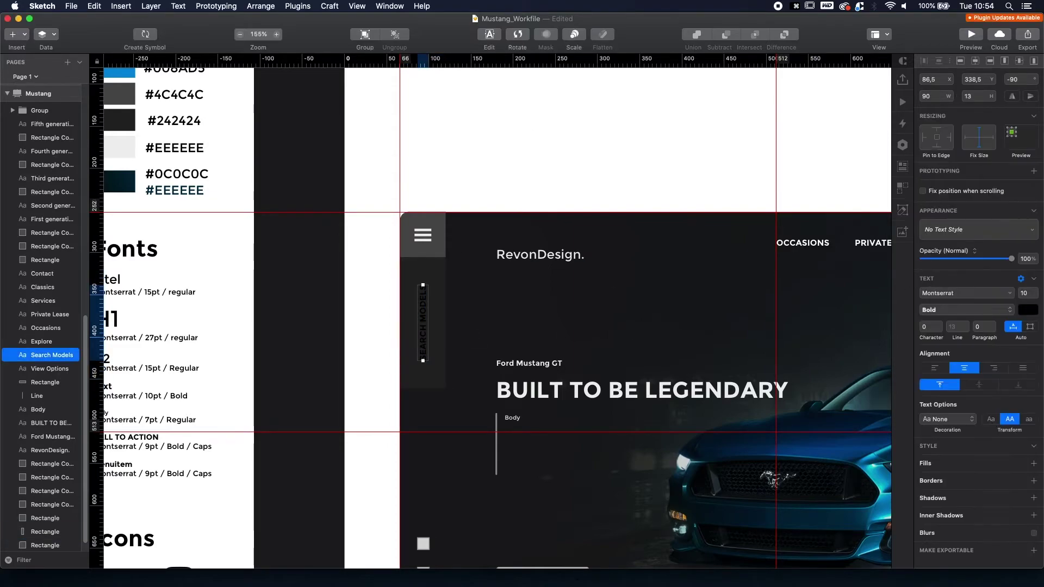
{"action": "left_click", "coordinate": [1028, 310]}
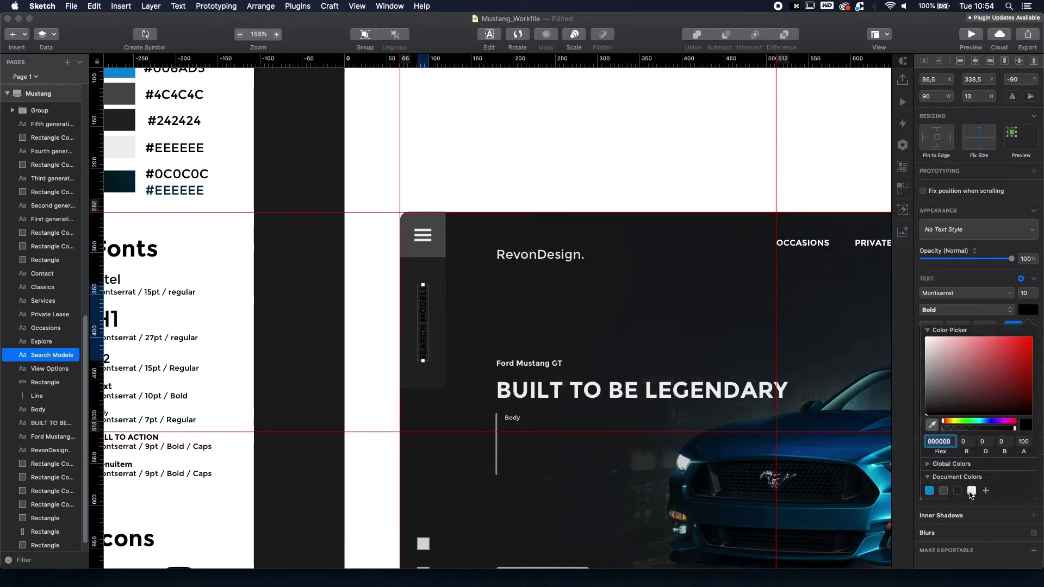
{"action": "left_click", "coordinate": [971, 491]}
{"action": "left_click", "coordinate": [559, 137]}
{"action": "scroll", "coordinate": [624, 252], "scroll_direction": "down", "scroll_amount": 4}
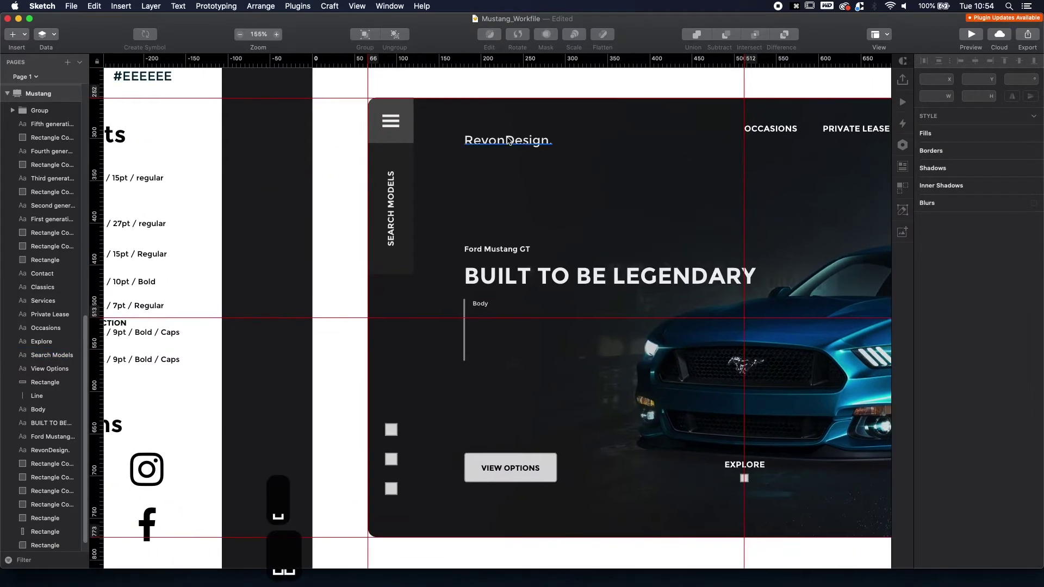
{"action": "left_click", "coordinate": [396, 124]}
{"action": "scroll", "coordinate": [397, 125], "scroll_direction": "up", "scroll_amount": 5}
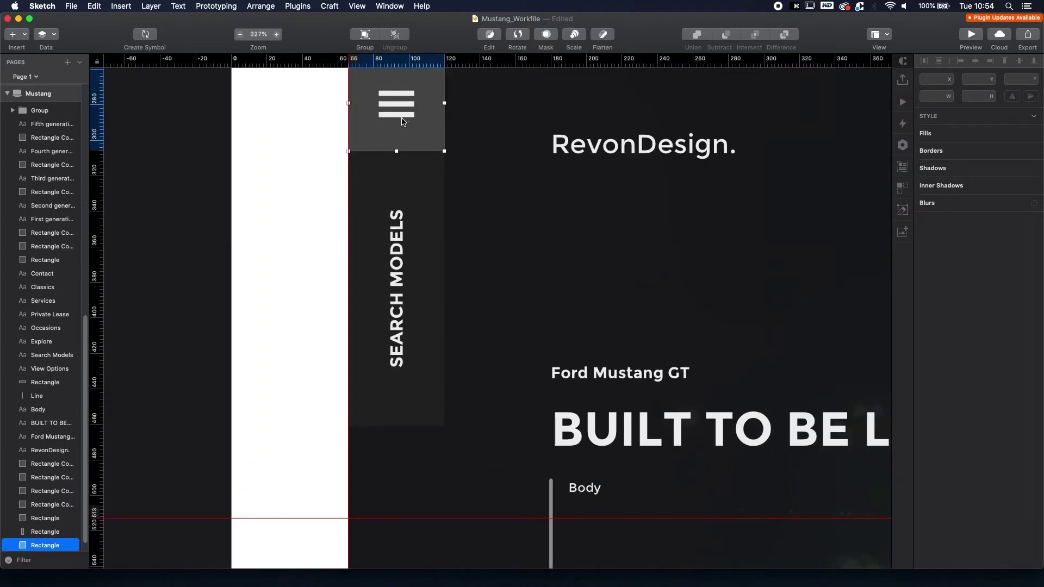
{"action": "left_click", "coordinate": [397, 116]}
{"action": "left_click", "coordinate": [395, 115]}
{"action": "left_click", "coordinate": [319, 161]}
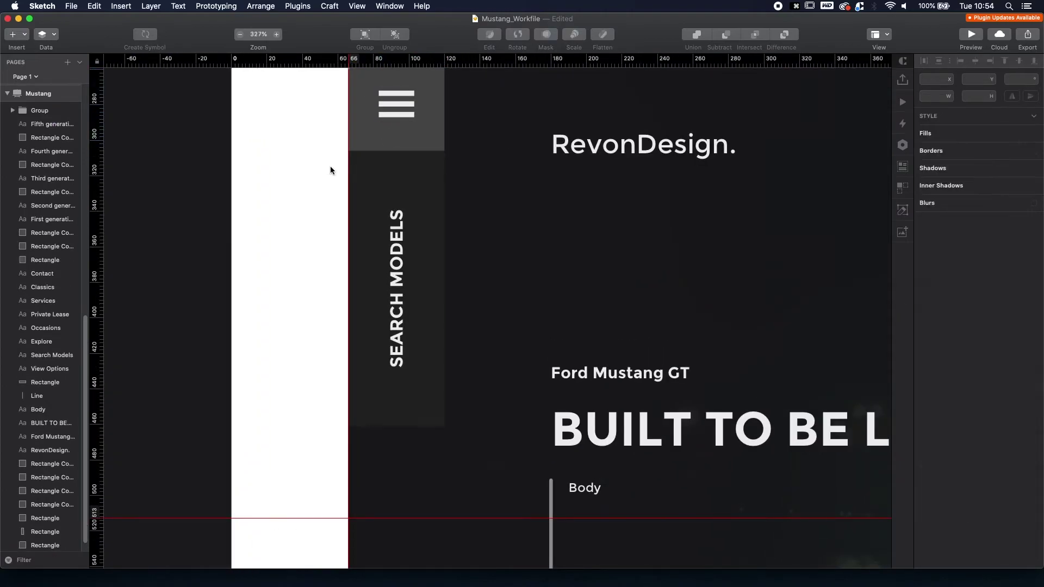
Copy the Instagram, Twitter and Facebook icons from the style guide onto the hero, beside the three social placeholder squares.
{"action": "scroll", "coordinate": [353, 186], "scroll_direction": "down", "scroll_amount": 5}
{"action": "left_click_drag", "start_coordinate": [326, 407], "coordinate": [463, 300]}
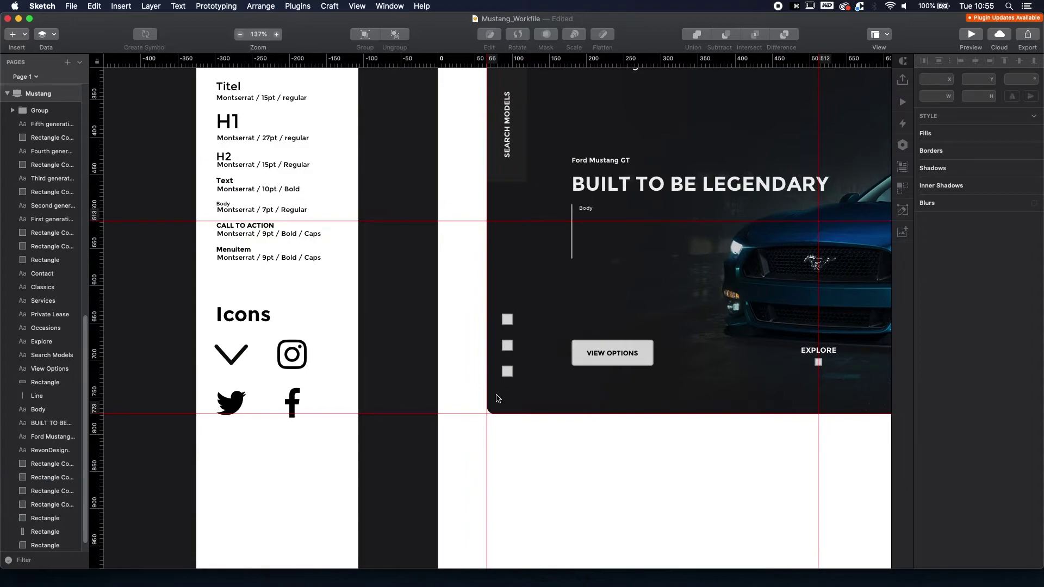
{"action": "left_click", "coordinate": [507, 320]}
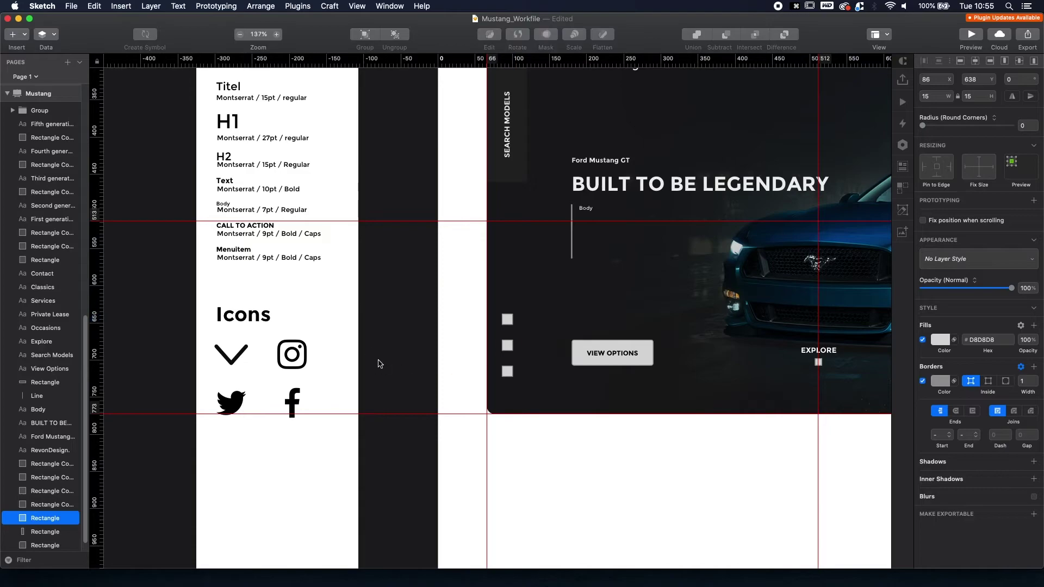
{"action": "left_click", "coordinate": [293, 363]}
{"action": "left_click_drag", "start_coordinate": [294, 366], "coordinate": [550, 294]}
{"action": "left_click_drag", "start_coordinate": [231, 403], "coordinate": [553, 330]}
{"action": "left_click_drag", "start_coordinate": [292, 404], "coordinate": [553, 370]}
Set the widths of the copied Instagram and Twitter icons to 15, keeping their proportions.
{"action": "scroll", "coordinate": [555, 427], "scroll_direction": "up", "scroll_amount": 5}
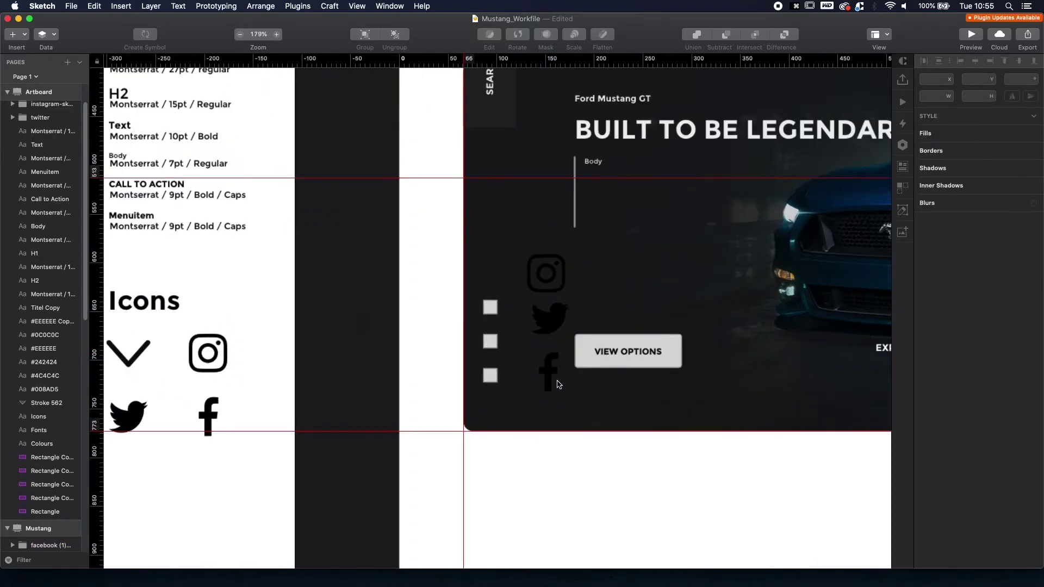
{"action": "left_click", "coordinate": [544, 247]}
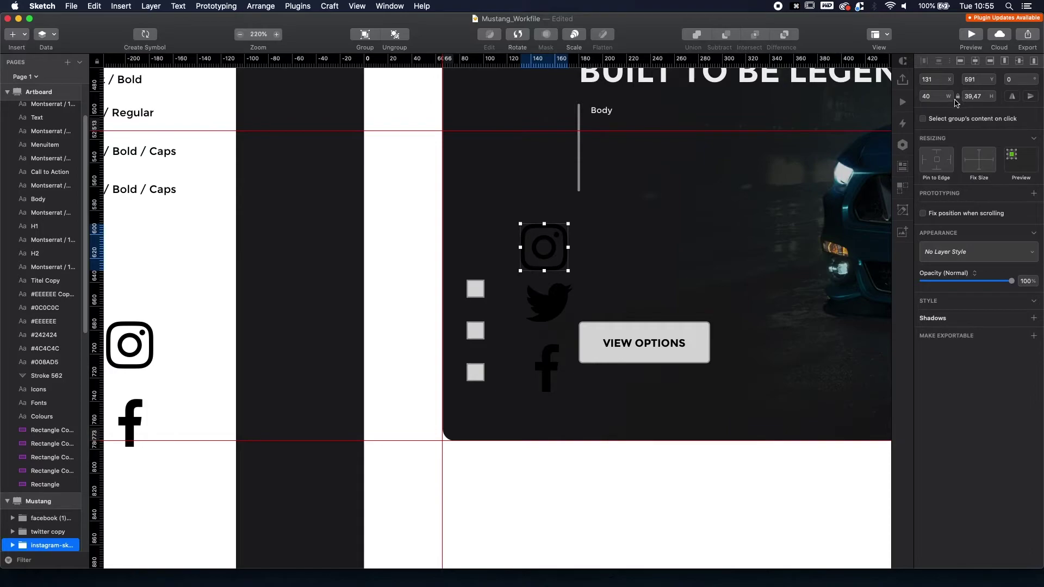
{"action": "left_click", "coordinate": [938, 97]}
{"action": "type", "text": "15"}
{"action": "key", "text": "Return"}
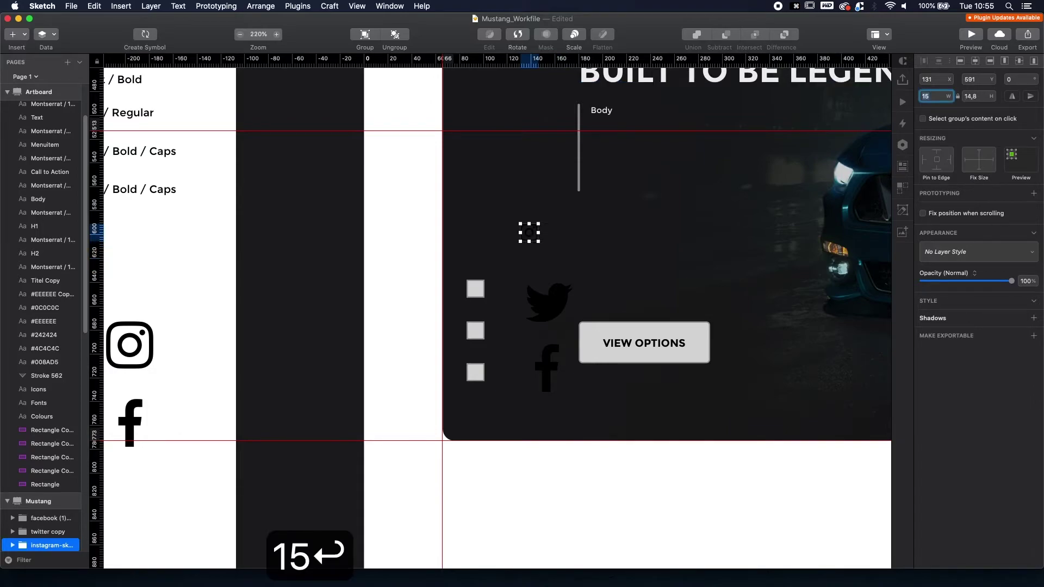
{"action": "left_click", "coordinate": [562, 308]}
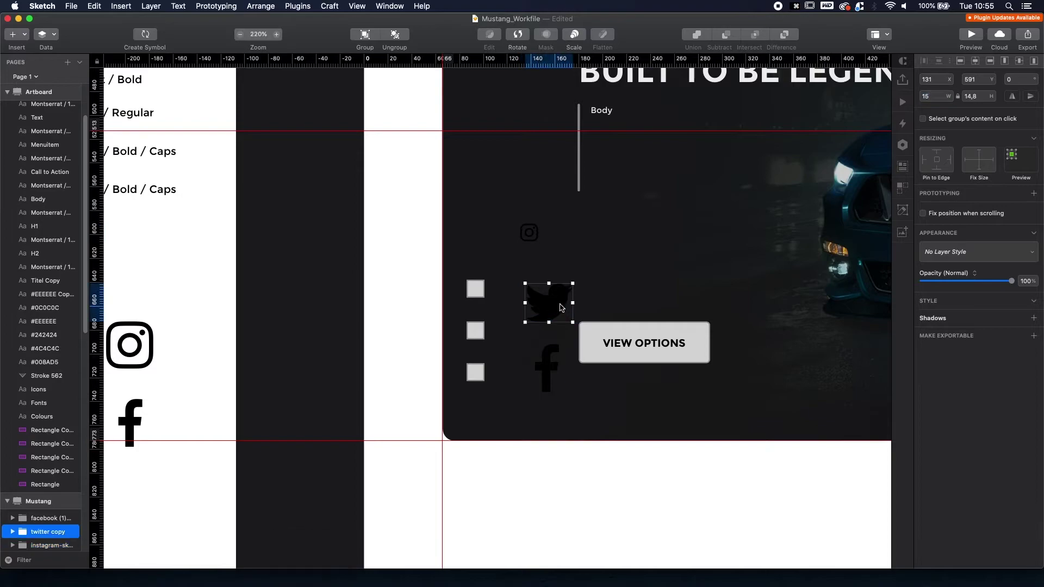
{"action": "left_click", "coordinate": [935, 100]}
{"action": "type", "text": "15"}
{"action": "key", "text": "Return"}
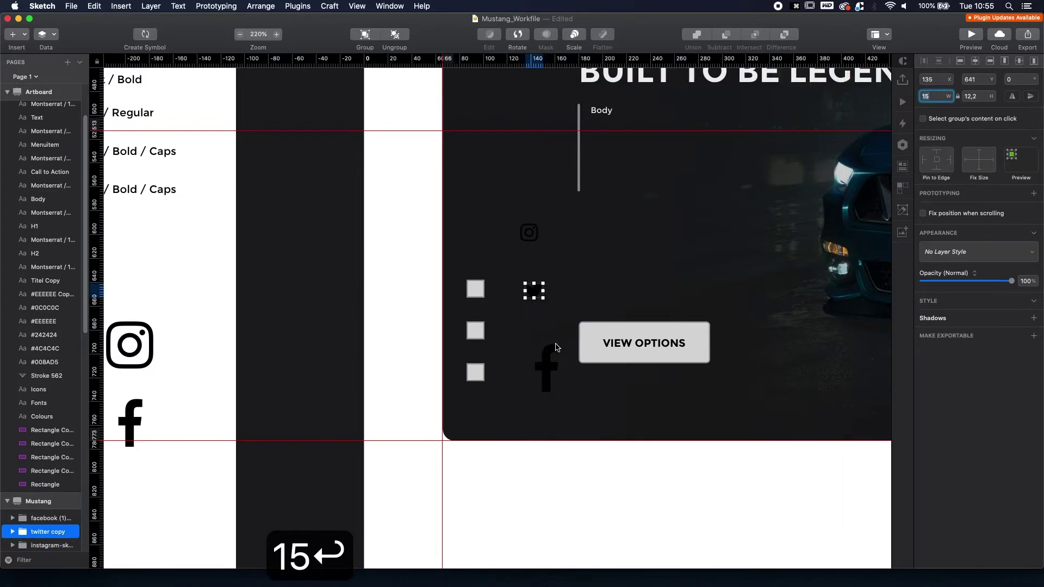
Set the height of the copied Facebook icon to 15, keeping its proportions.
{"action": "left_click", "coordinate": [556, 347]}
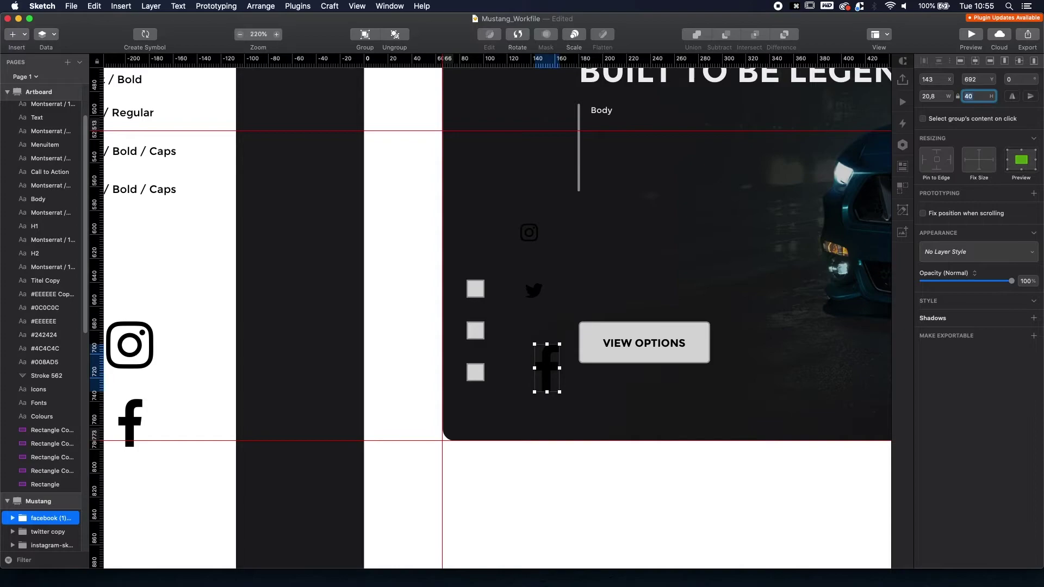
{"action": "type", "text": "15"}
{"action": "key", "text": "Return"}
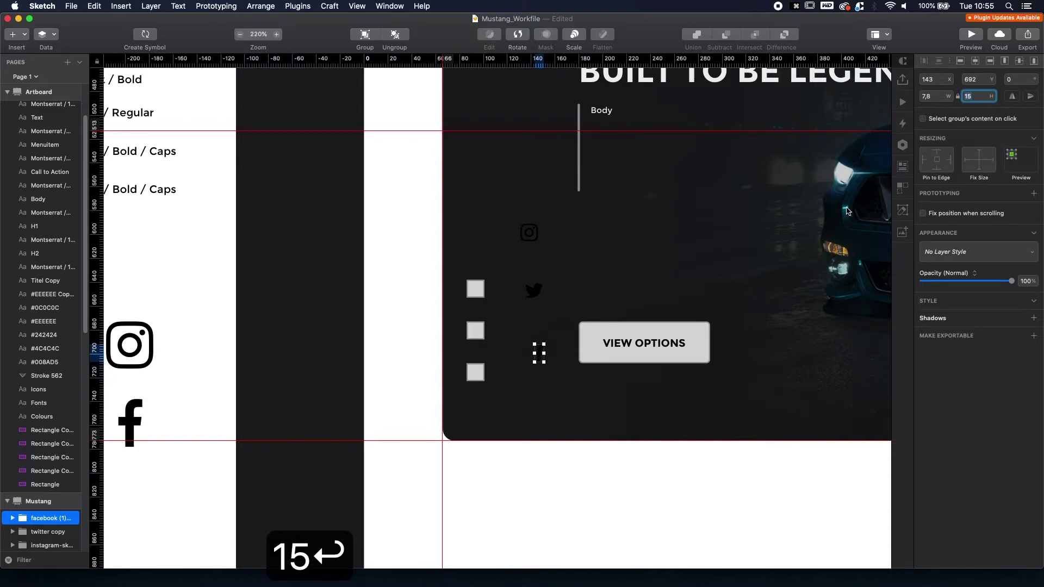
Move the Facebook, Twitter and Instagram icons onto the lower, middle and upper placeholder squares respectively.
{"action": "left_click_drag", "start_coordinate": [539, 354], "coordinate": [474, 374]}
{"action": "left_click_drag", "start_coordinate": [533, 290], "coordinate": [472, 332]}
{"action": "left_click_drag", "start_coordinate": [529, 233], "coordinate": [483, 292]}
Centre the Instagram, Twitter and Facebook icons horizontally and vertically on their placeholder squares.
{"action": "scroll", "coordinate": [482, 292], "scroll_direction": "up", "scroll_amount": 10}
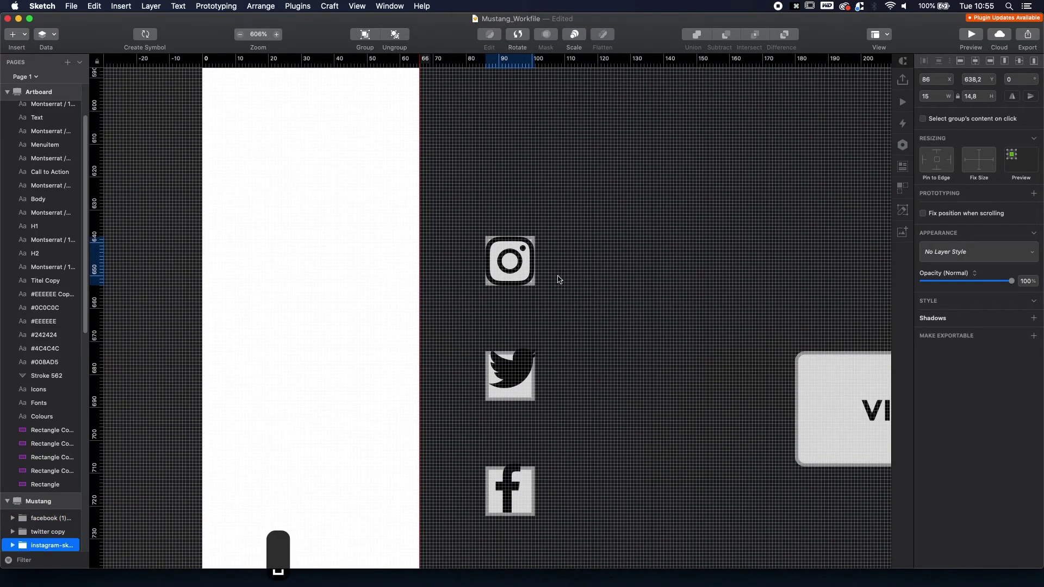
{"action": "left_click", "coordinate": [491, 241]}
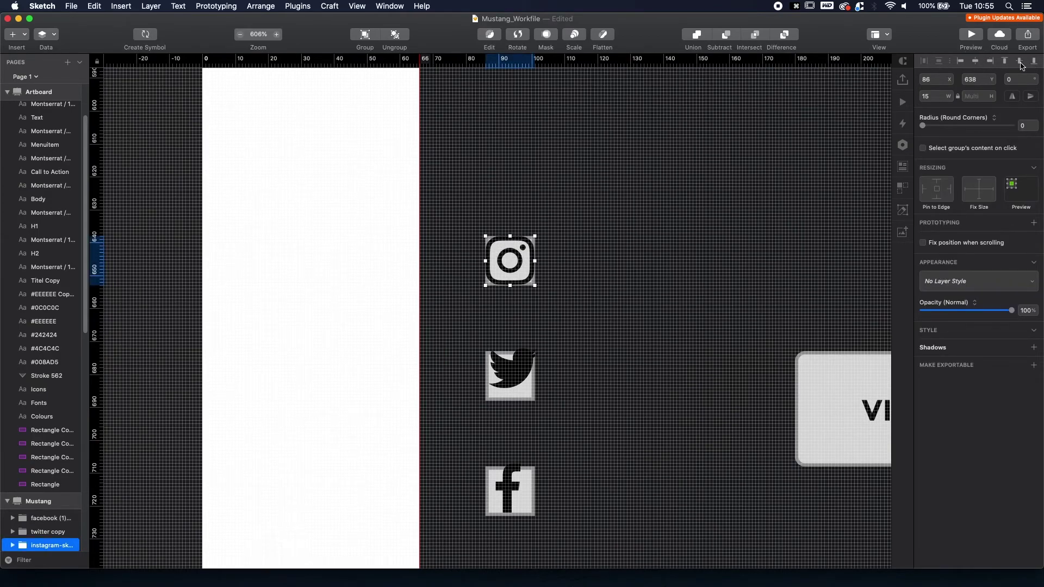
{"action": "left_click", "coordinate": [529, 349]}
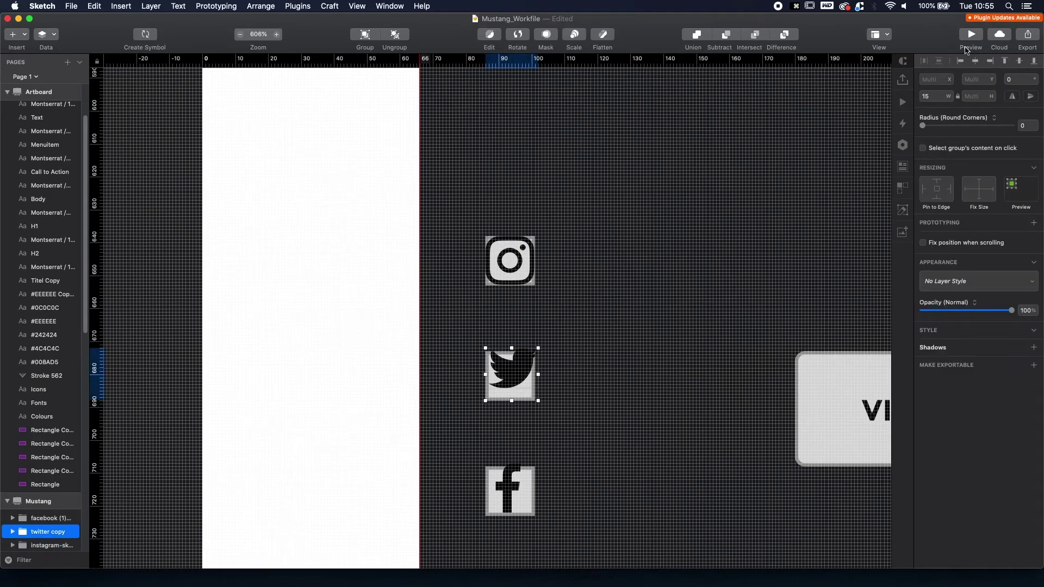
{"action": "left_click", "coordinate": [977, 62]}
{"action": "left_click", "coordinate": [1019, 63]}
{"action": "left_click", "coordinate": [745, 301]}
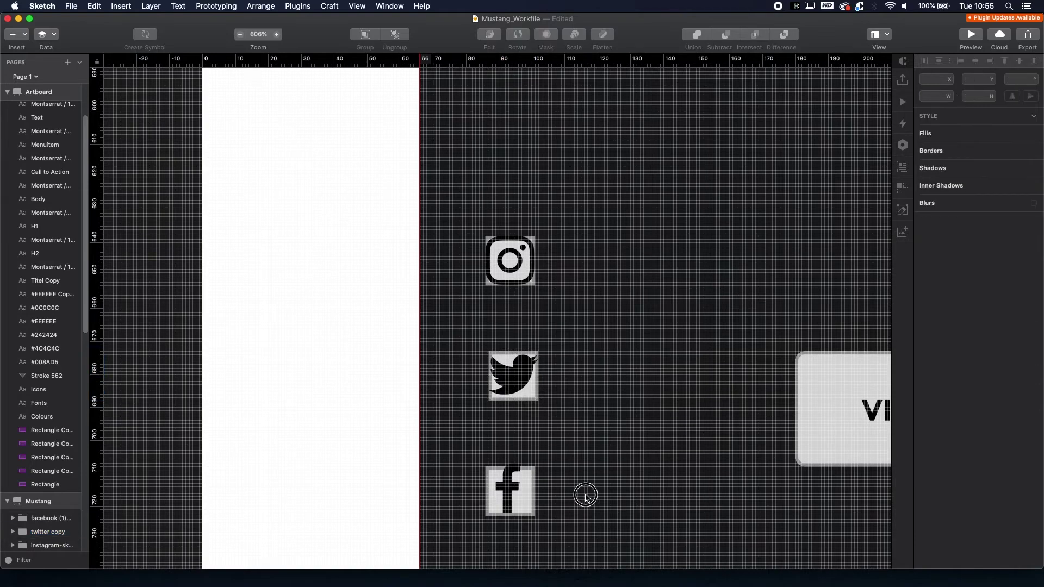
{"action": "left_click_drag", "start_coordinate": [586, 495], "coordinate": [532, 476]}
{"action": "left_click", "coordinate": [979, 63]}
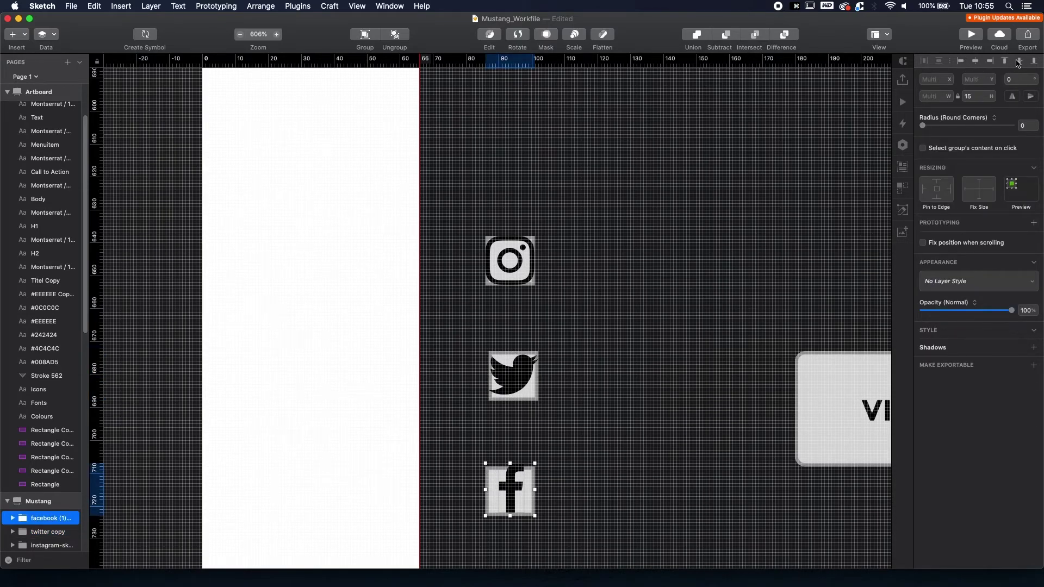
{"action": "left_click", "coordinate": [1019, 62]}
{"action": "left_click", "coordinate": [645, 333]}
Realign the Twitter and Facebook icons and their squares with the Instagram icon, putting the Facebook pair at Y 708.
{"action": "left_click_drag", "start_coordinate": [594, 395], "coordinate": [512, 376]}
{"action": "left_click", "coordinate": [598, 394]}
{"action": "left_click_drag", "start_coordinate": [595, 510], "coordinate": [519, 494]}
{"action": "key", "text": "alt"}
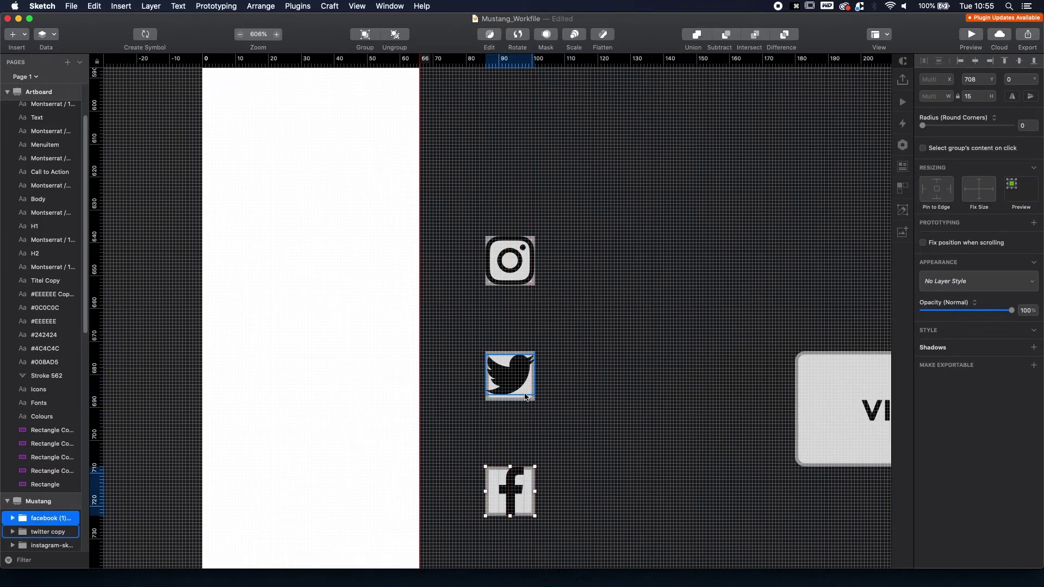
Check the distances between the three social placeholder squares.
{"action": "left_click_drag", "start_coordinate": [564, 405], "coordinate": [530, 383]}
{"action": "key", "text": "alt"}
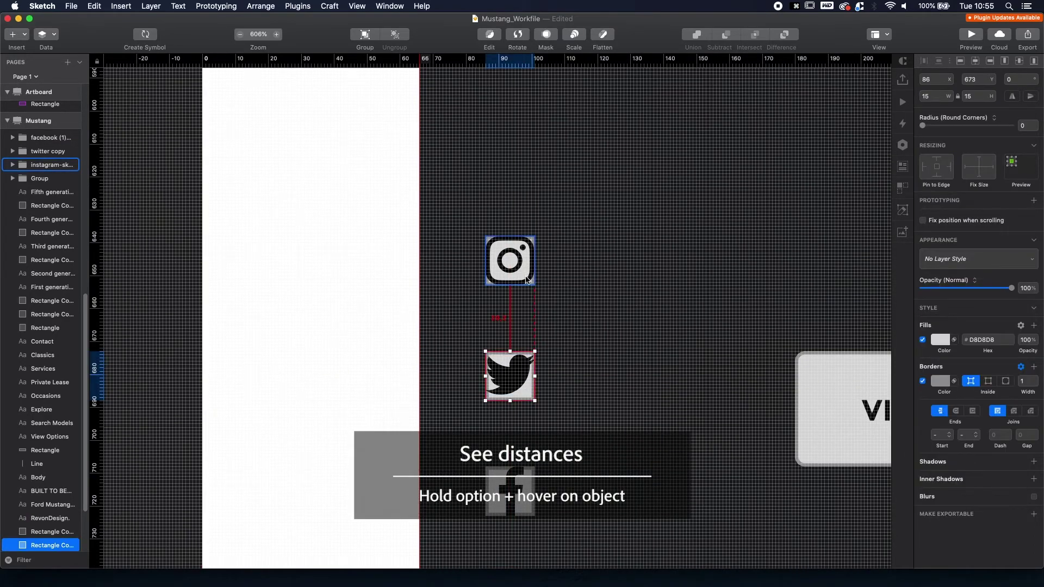
{"action": "left_click", "coordinate": [532, 285]}
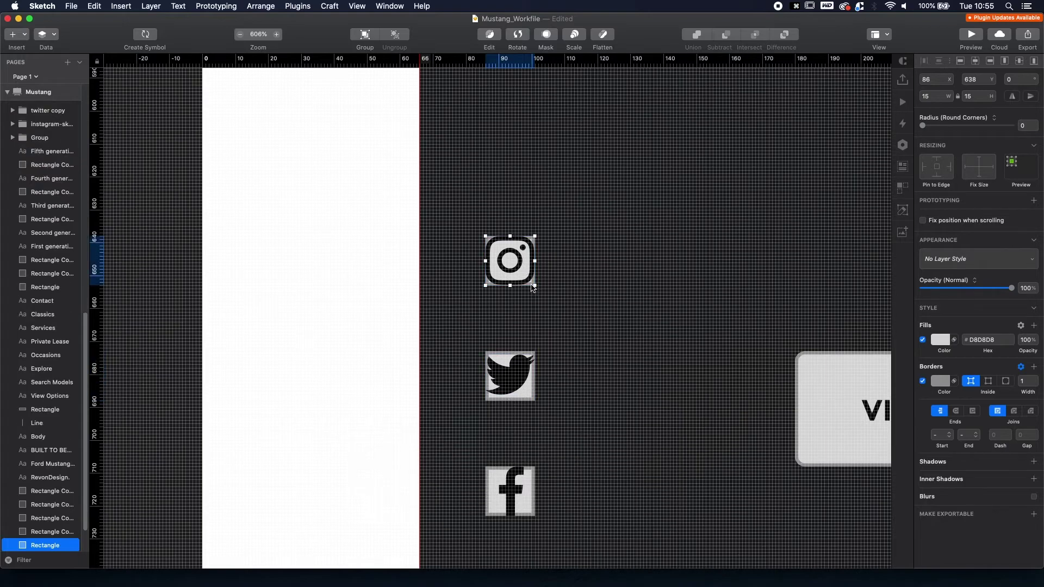
{"action": "left_click", "coordinate": [569, 436]}
Delete the three placeholder squares behind the Instagram, Twitter and Facebook icons.
{"action": "scroll", "coordinate": [563, 373], "scroll_direction": "down", "scroll_amount": 5}
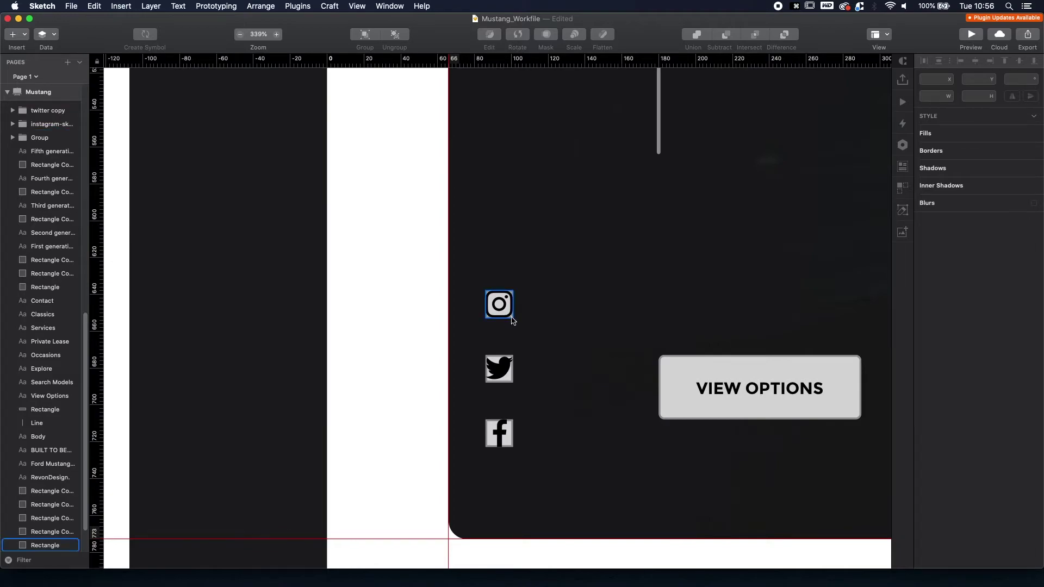
{"action": "left_click", "coordinate": [512, 320]}
{"action": "scroll", "coordinate": [38, 511], "scroll_direction": "down", "scroll_amount": 3}
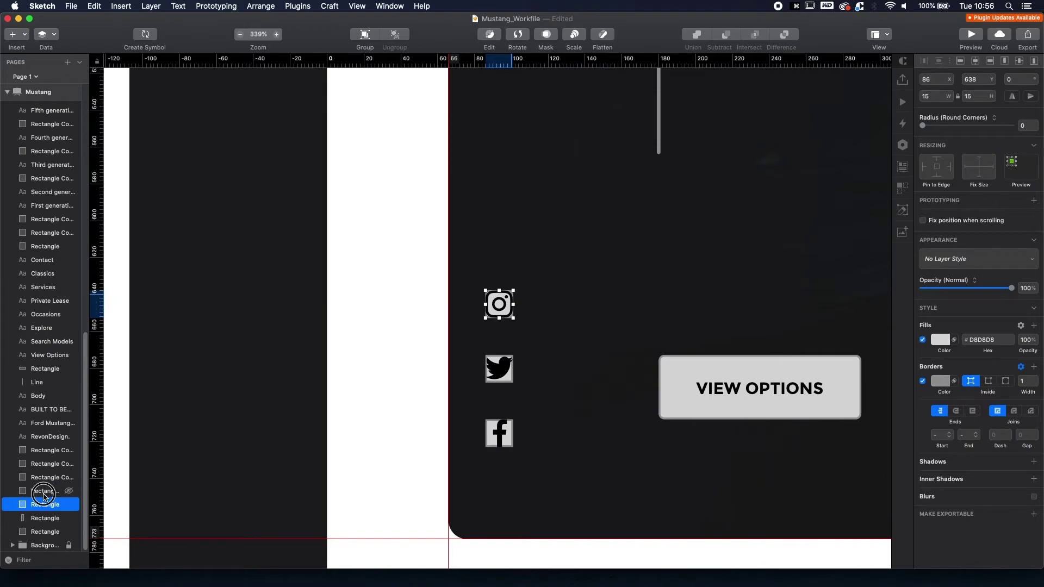
{"action": "left_click", "coordinate": [44, 491]}
{"action": "left_click", "coordinate": [43, 505]}
{"action": "key", "text": "BackSpace"}
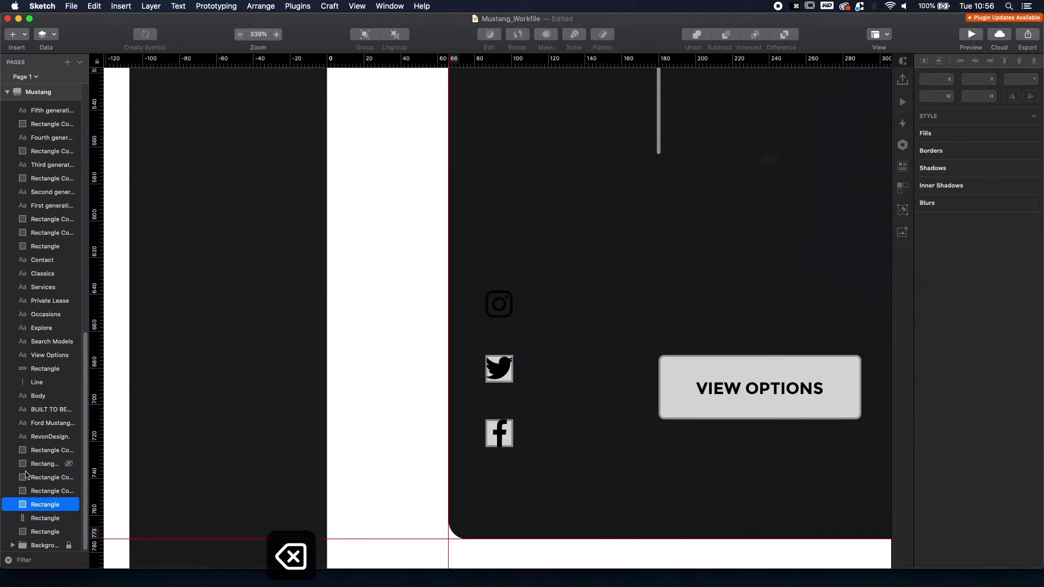
{"action": "left_click", "coordinate": [509, 376]}
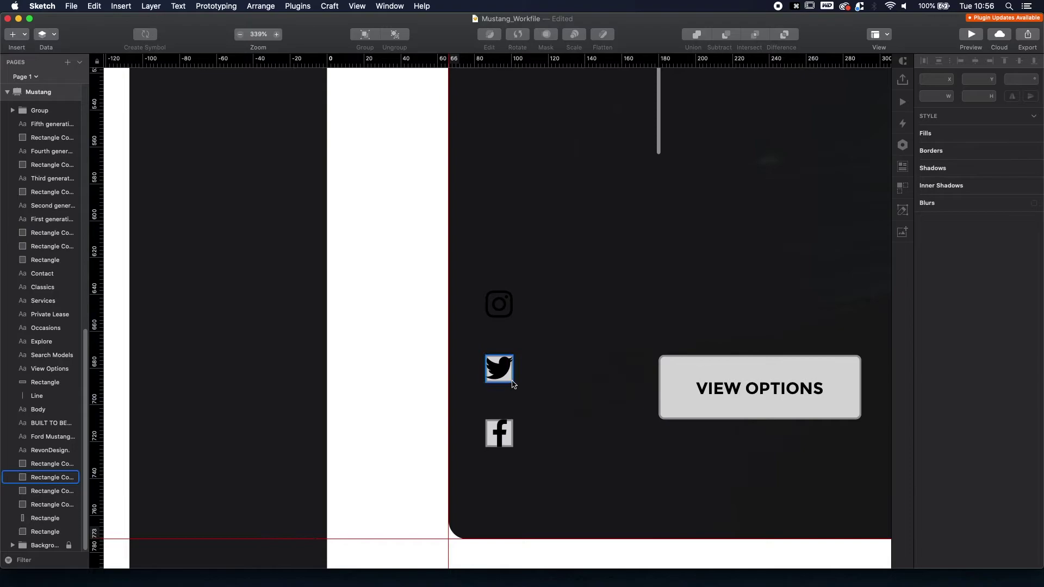
{"action": "key", "text": "BackSpace"}
{"action": "left_click", "coordinate": [505, 445]}
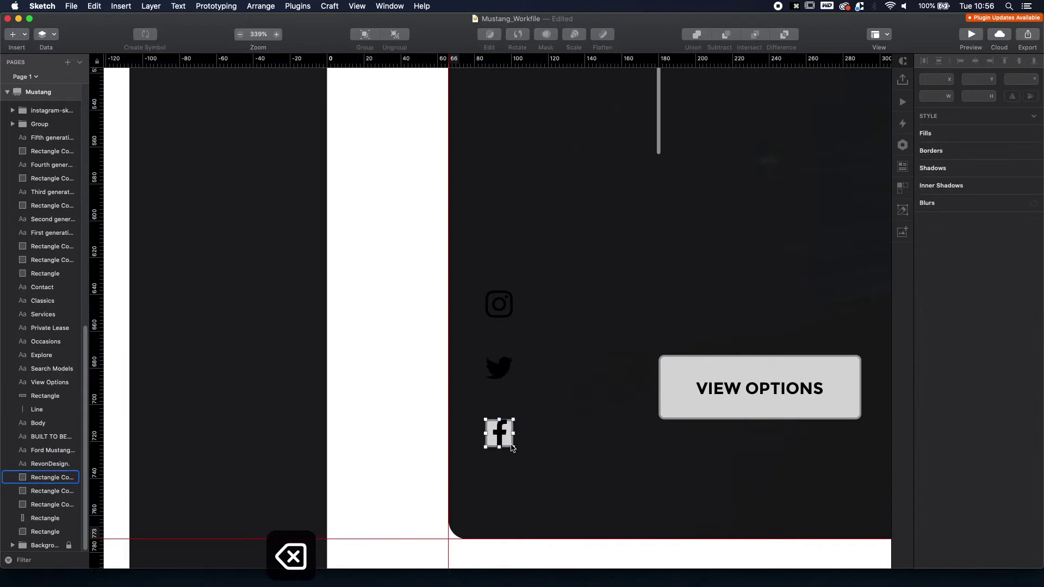
{"action": "key", "text": "BackSpace"}
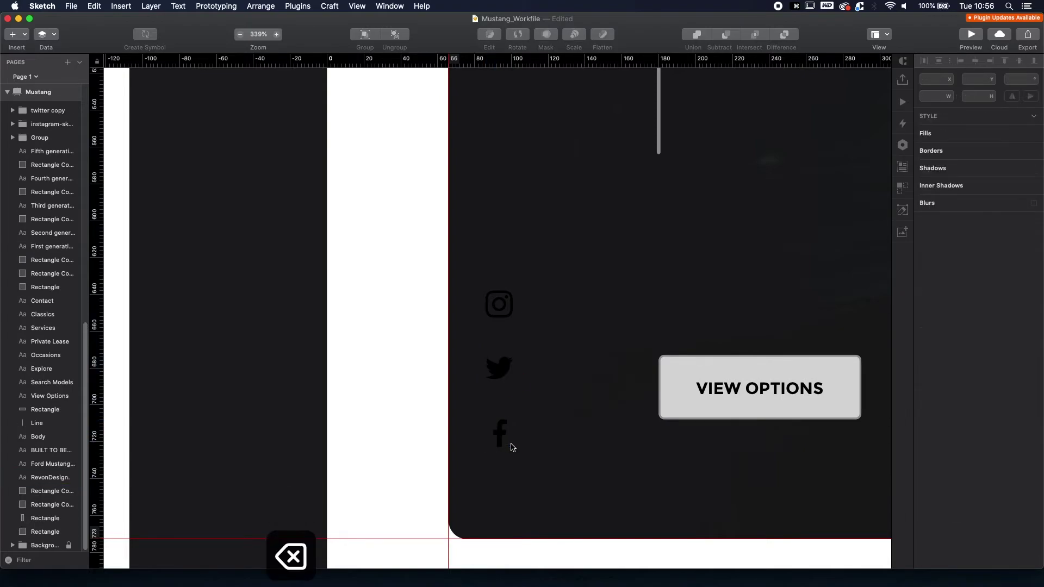
Fill all the shapes of the hero's Instagram icon with the document colour #EEEEEE.
{"action": "left_click", "coordinate": [499, 303]}
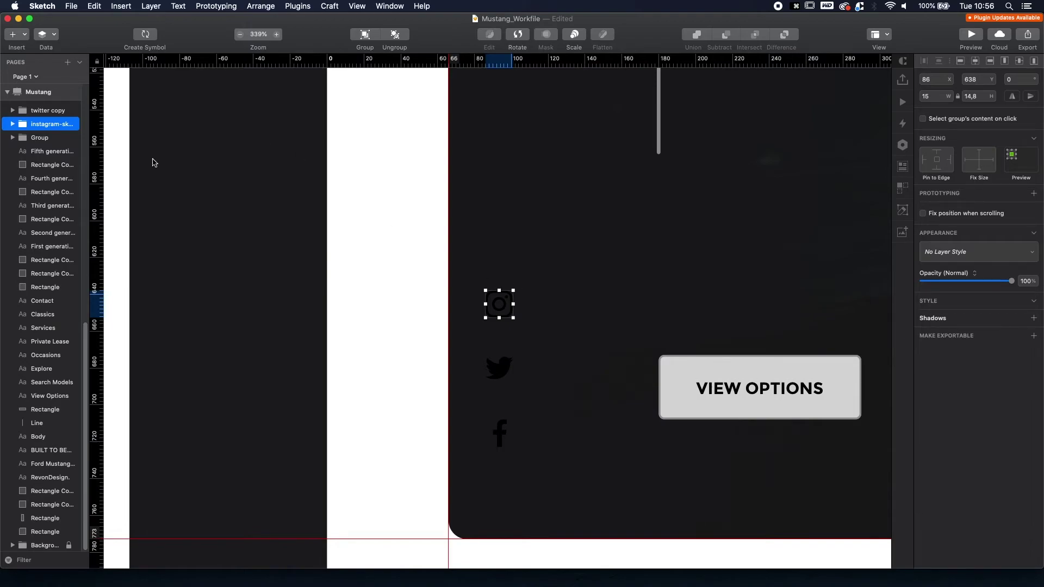
{"action": "left_click", "coordinate": [11, 125]}
{"action": "left_click", "coordinate": [34, 137]}
{"action": "left_click", "coordinate": [40, 165], "text": "shift"}
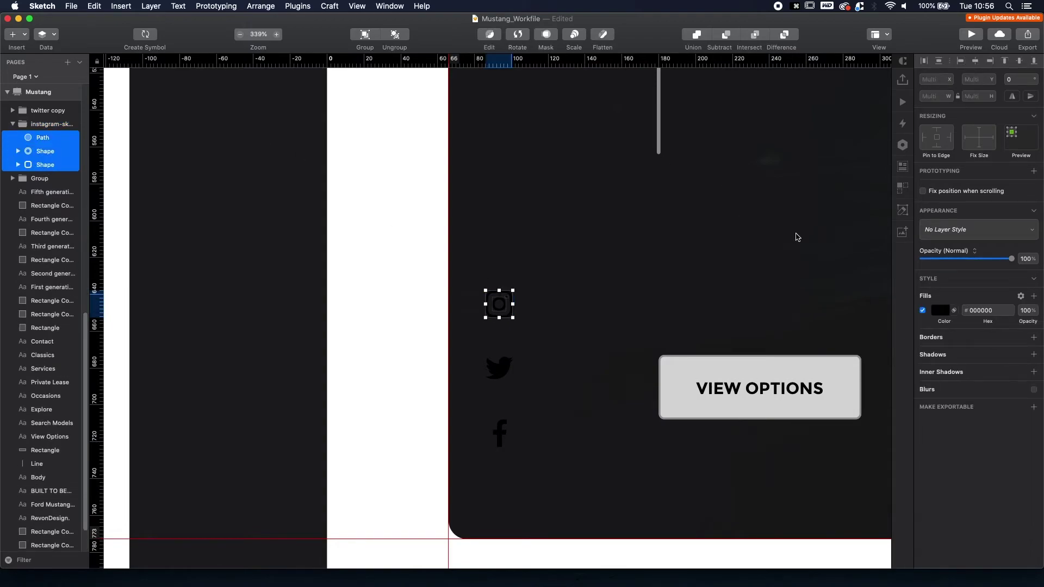
{"action": "left_click", "coordinate": [940, 310]}
{"action": "left_click", "coordinate": [972, 512]}
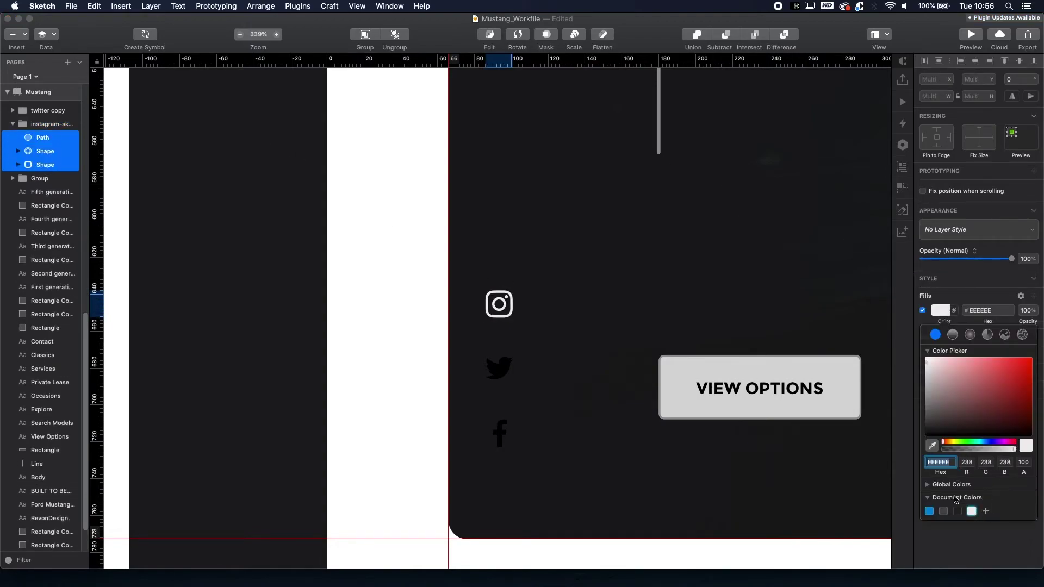
{"action": "left_click", "coordinate": [540, 373]}
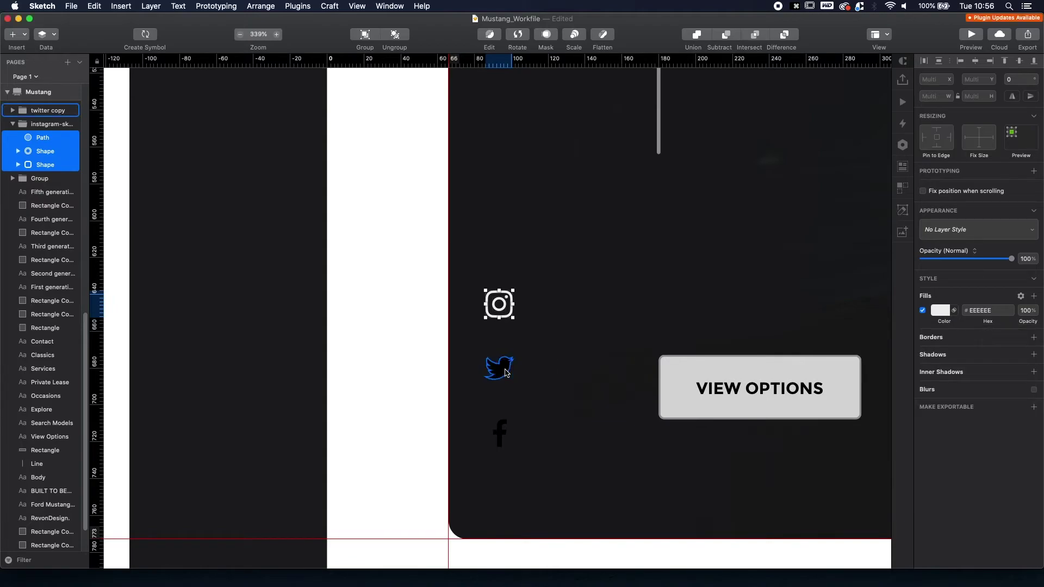
Fill the paths inside the hero's Twitter and Facebook icon groups with the document colour #EEEEEE.
{"action": "left_click", "coordinate": [505, 373], "text": "super"}
{"action": "left_click", "coordinate": [941, 310]}
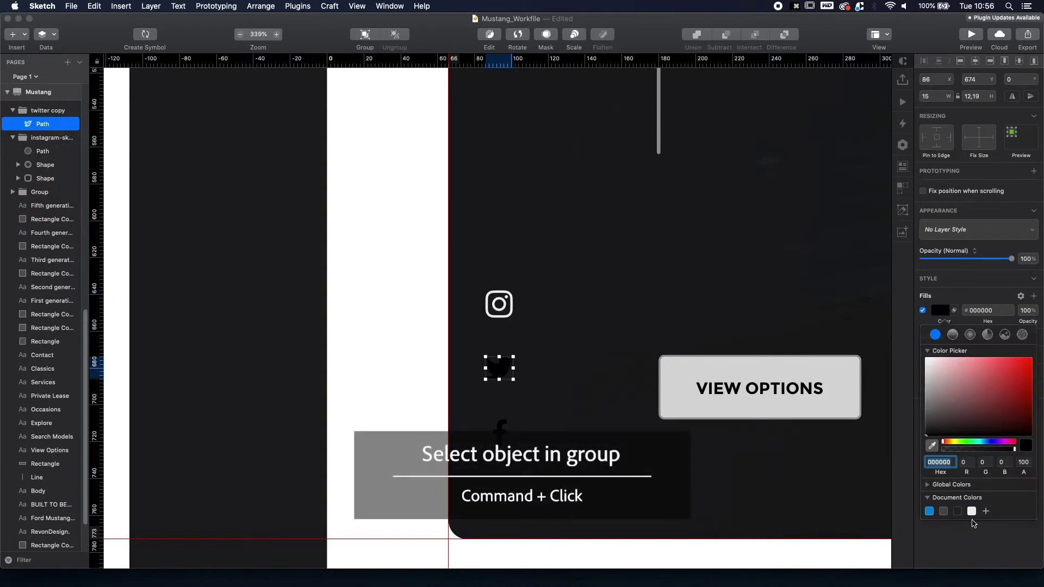
{"action": "left_click", "coordinate": [972, 511]}
{"action": "left_click", "coordinate": [500, 427], "text": "super"}
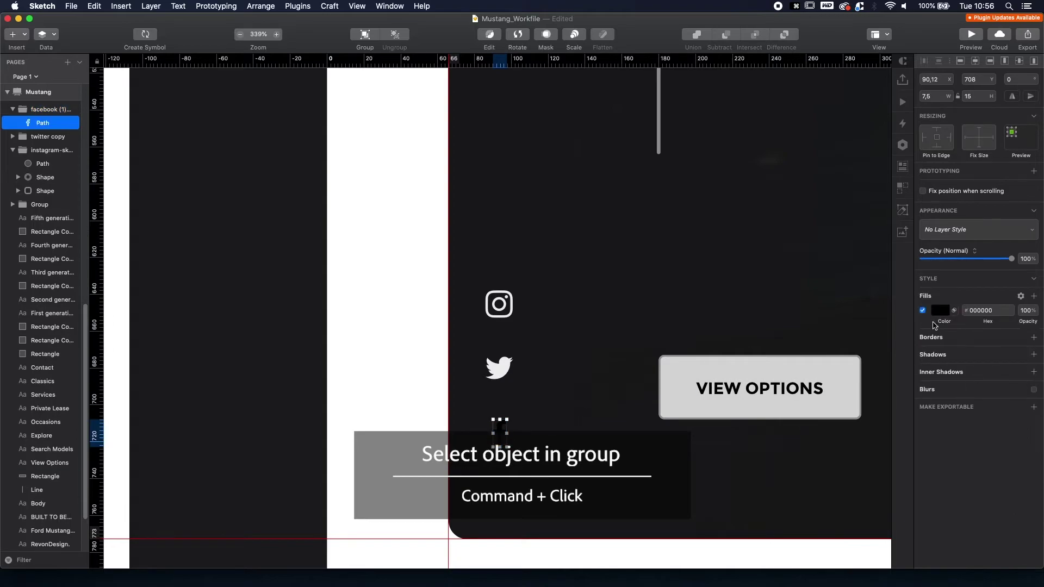
{"action": "left_click", "coordinate": [943, 310]}
{"action": "left_click", "coordinate": [676, 462]}
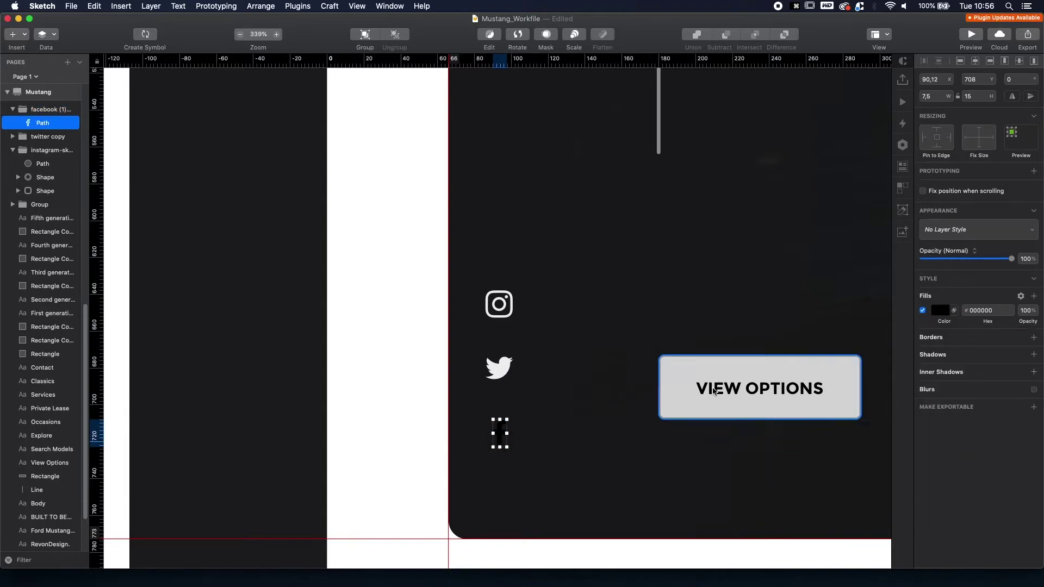
{"action": "left_click", "coordinate": [940, 310]}
{"action": "left_click", "coordinate": [972, 512]}
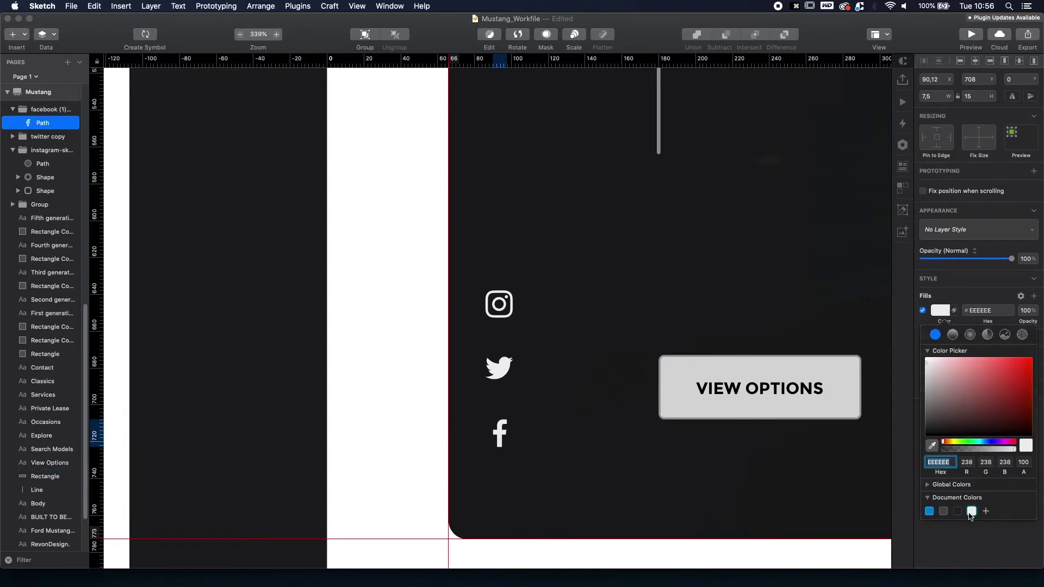
{"action": "left_click", "coordinate": [615, 477]}
Fill the View Options button rectangle with #EEEEEE and turn off its border.
{"action": "scroll", "coordinate": [615, 478], "scroll_direction": "down", "scroll_amount": 8}
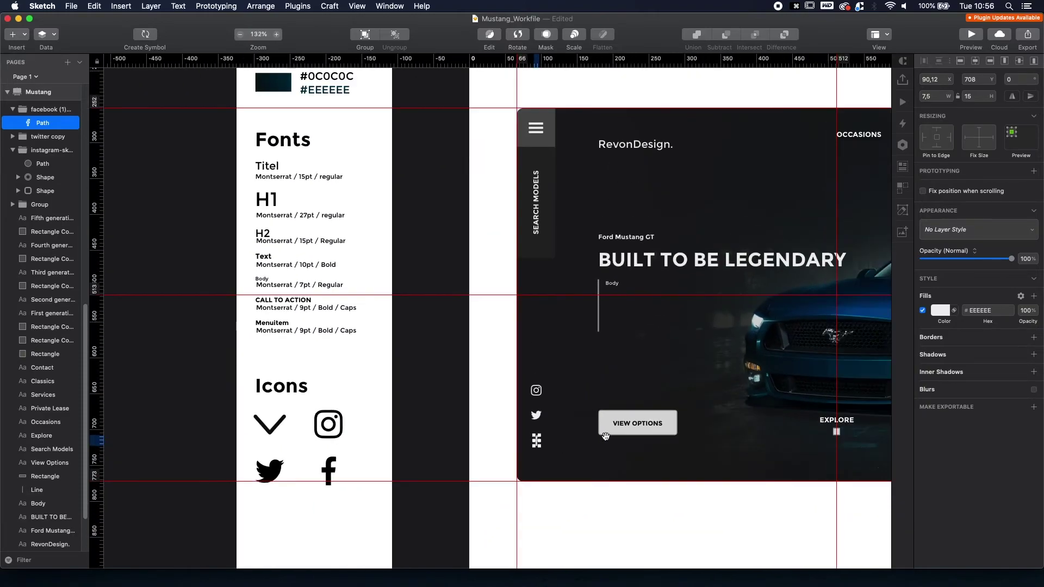
{"action": "scroll", "coordinate": [606, 436], "scroll_direction": "right", "scroll_amount": 5}
{"action": "left_click", "coordinate": [541, 385]}
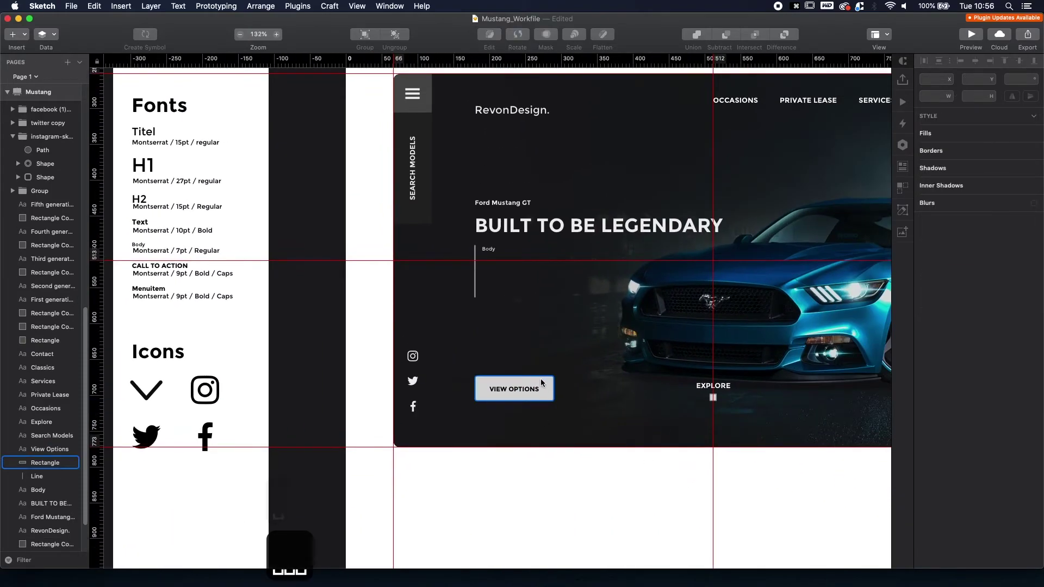
{"action": "left_click", "coordinate": [541, 383]}
{"action": "left_click", "coordinate": [944, 341]}
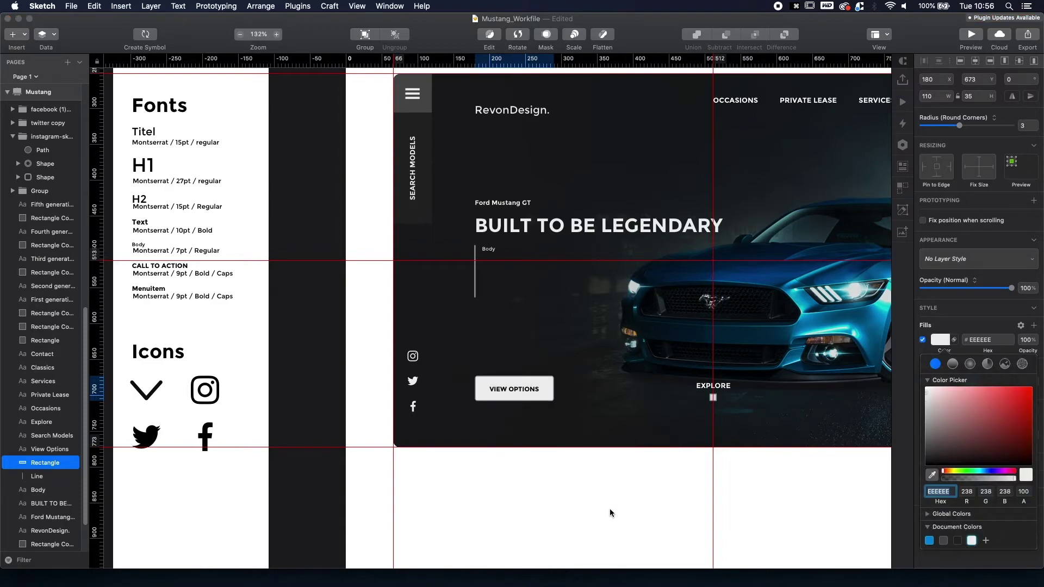
{"action": "key", "text": "Escape"}
{"action": "scroll", "coordinate": [519, 438], "scroll_direction": "up", "scroll_amount": 2}
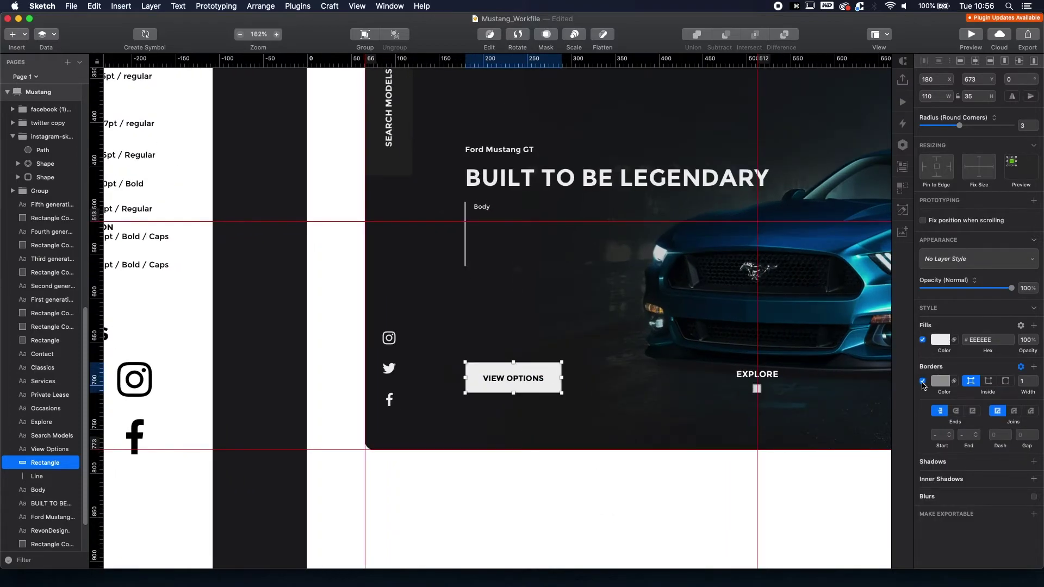
{"action": "left_click", "coordinate": [923, 384]}
{"action": "left_click", "coordinate": [642, 485]}
Colour the word "Revon" in the RevonDesign. logo text with the document colour #4C4C4C.
{"action": "key", "text": "space"}
{"action": "left_click_drag", "start_coordinate": [522, 273], "coordinate": [492, 351]}
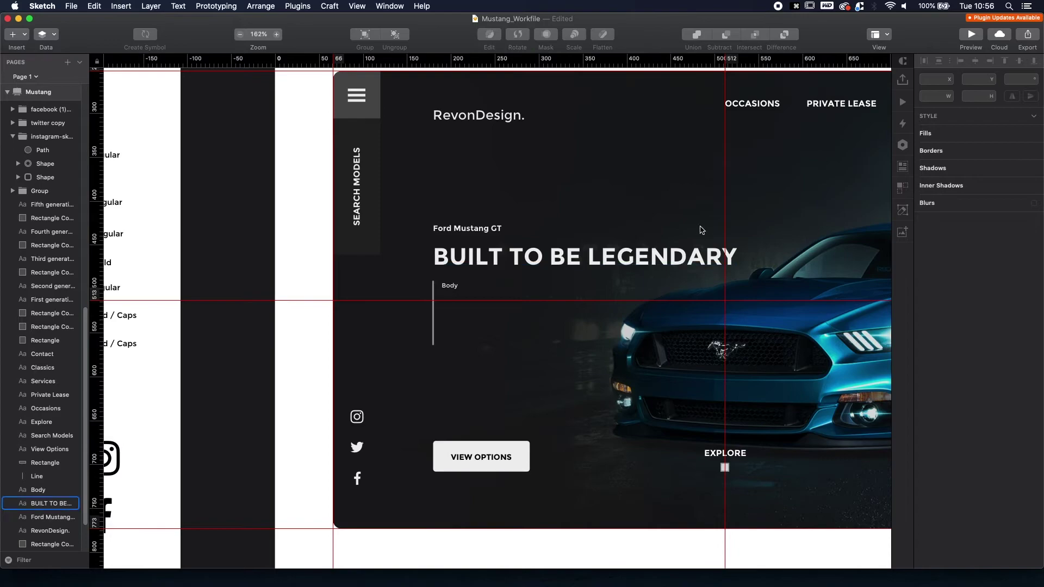
{"action": "scroll", "coordinate": [552, 186], "scroll_direction": "up", "scroll_amount": 5}
{"action": "left_click", "coordinate": [513, 201]}
{"action": "double_click", "coordinate": [519, 199]}
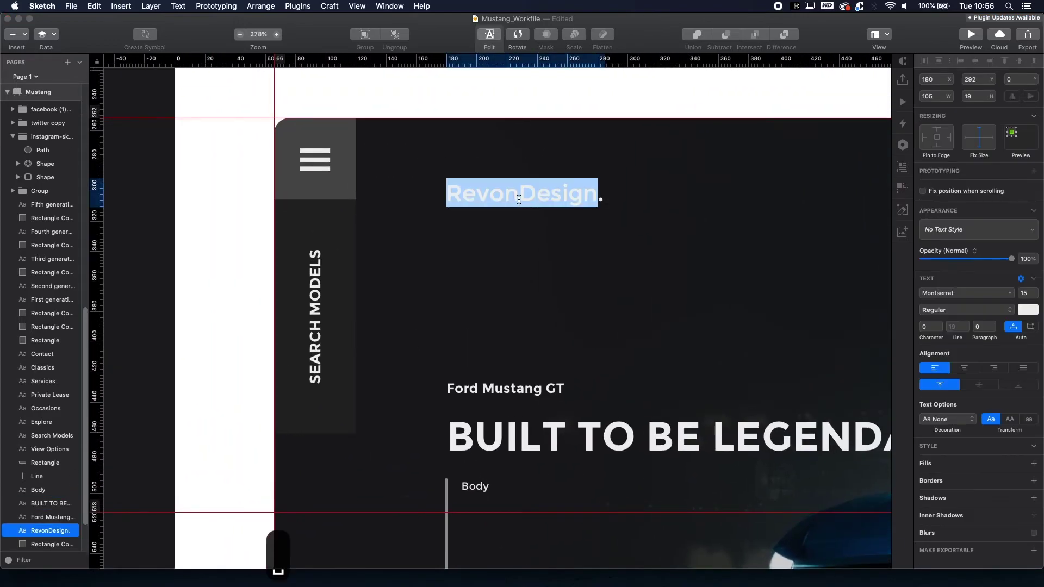
{"action": "left_click_drag", "start_coordinate": [519, 199], "coordinate": [445, 192]}
{"action": "left_click", "coordinate": [1028, 310]}
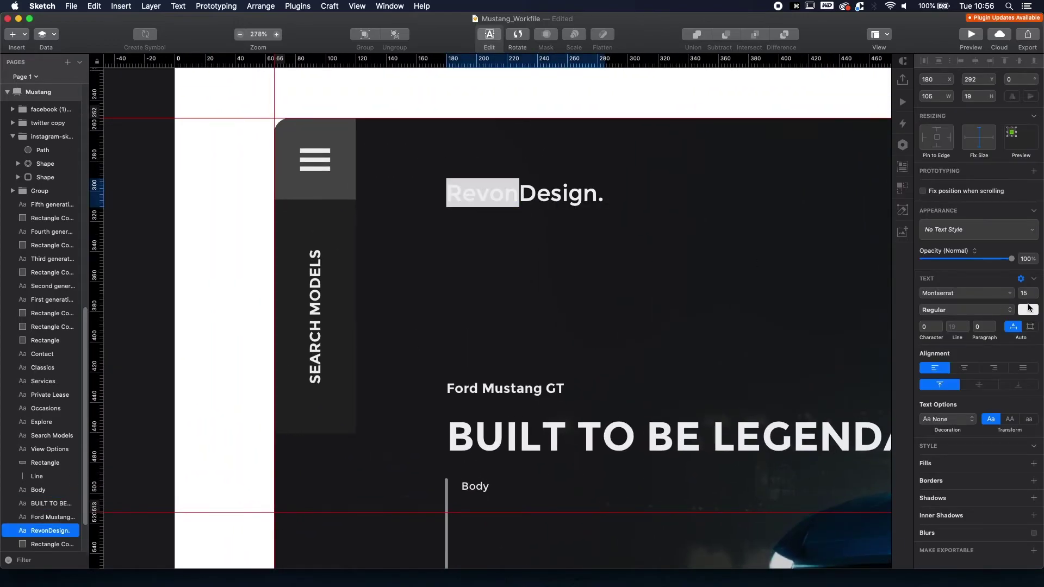
{"action": "left_click", "coordinate": [943, 490]}
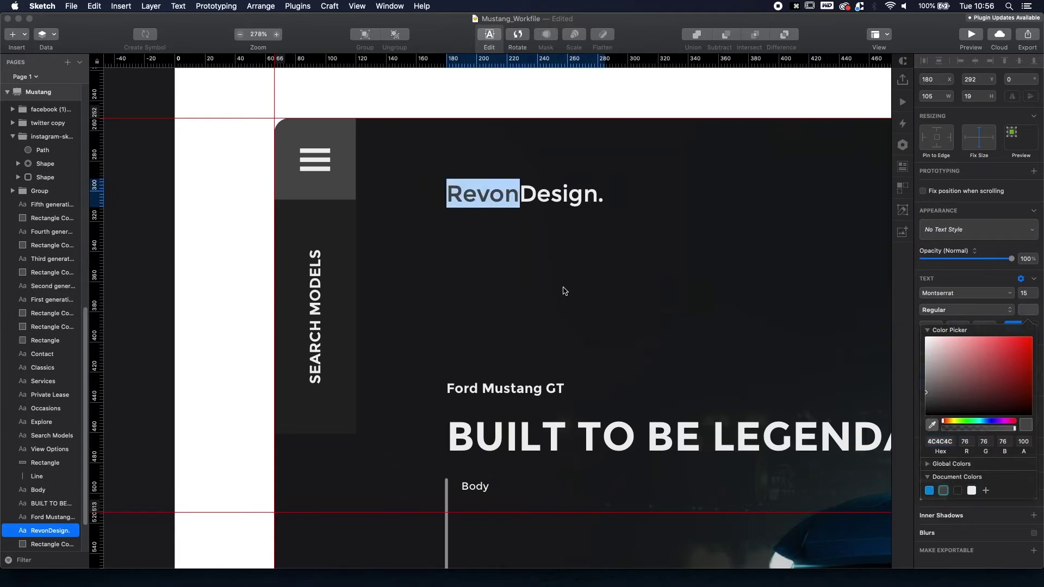
{"action": "key", "text": "Escape"}
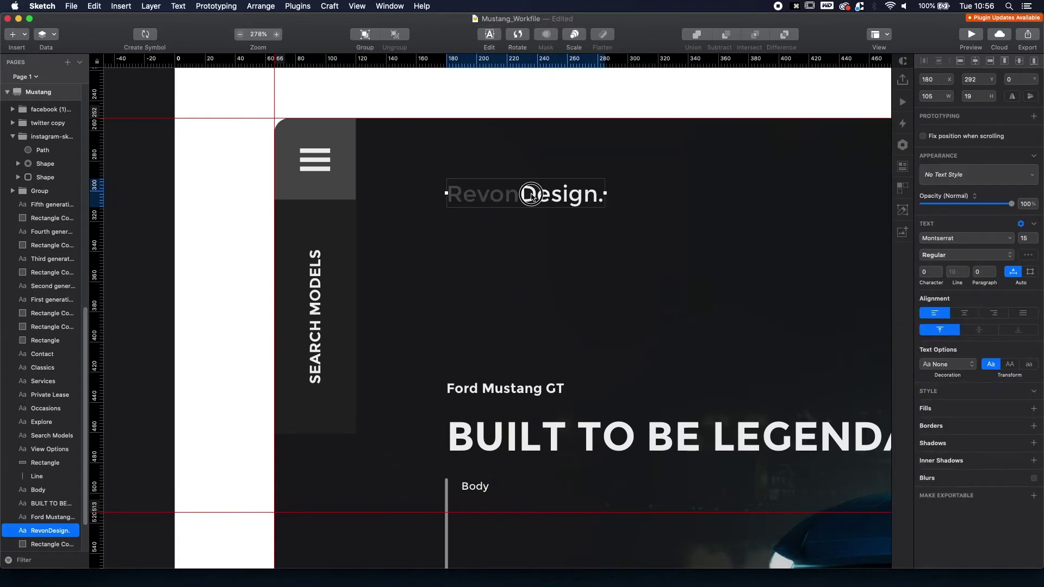
Apply the document colour #EEEEEE to the word "Design" in the logo text.
{"action": "double_click", "coordinate": [532, 194]}
{"action": "left_click", "coordinate": [534, 194]}
{"action": "left_click_drag", "start_coordinate": [522, 194], "coordinate": [598, 187]}
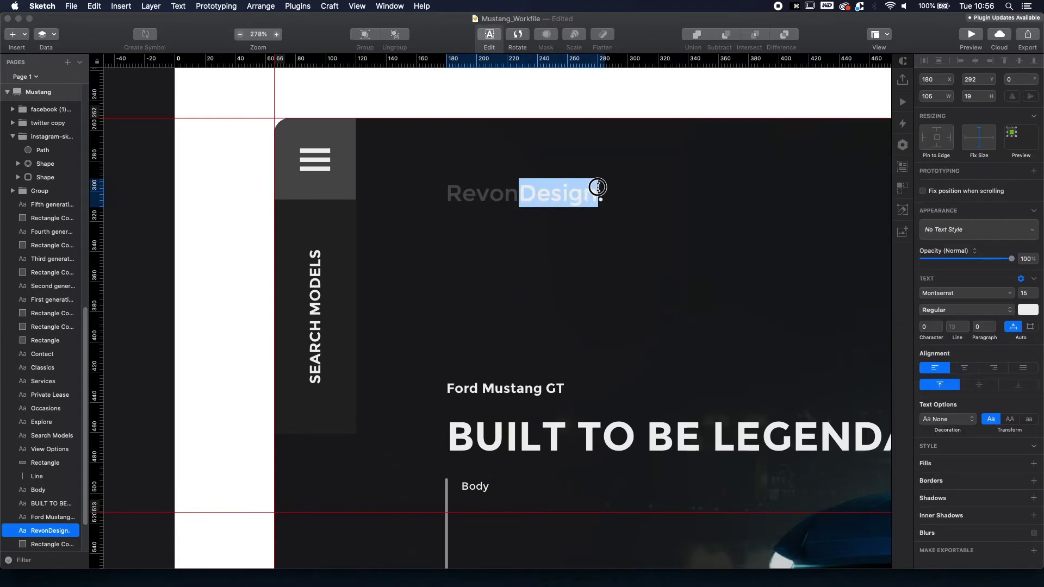
{"action": "left_click", "coordinate": [1028, 311]}
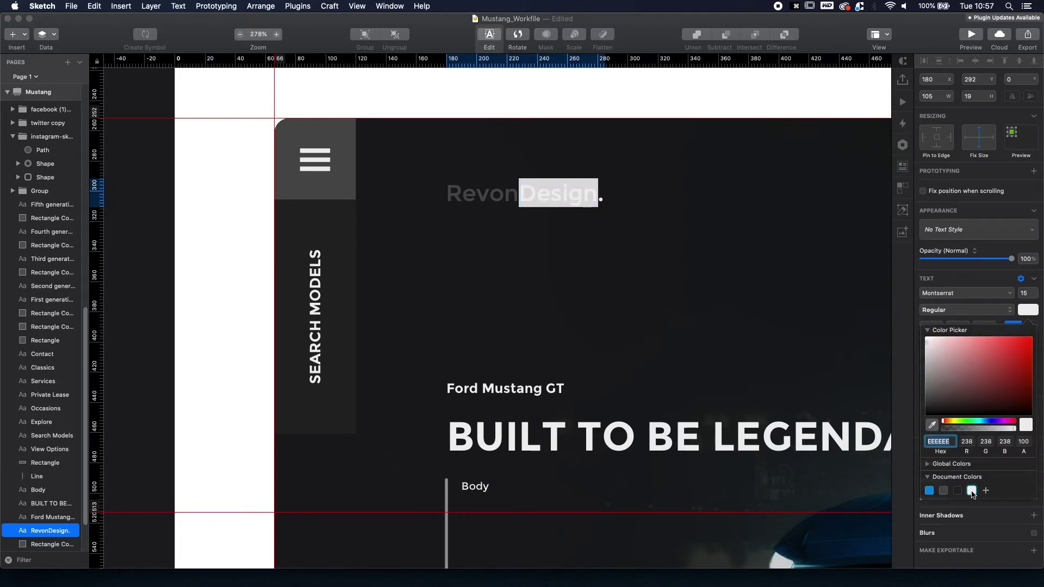
{"action": "left_click", "coordinate": [972, 492]}
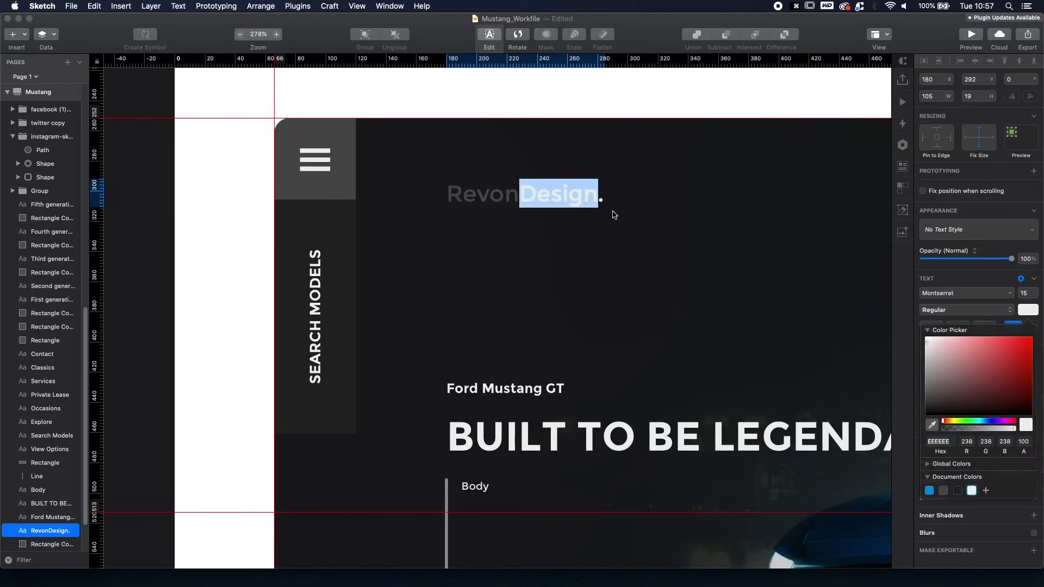
Colour the full stop at the end of the RevonDesign. logo text with the blue document colour #008AD5.
{"action": "left_click", "coordinate": [598, 196]}
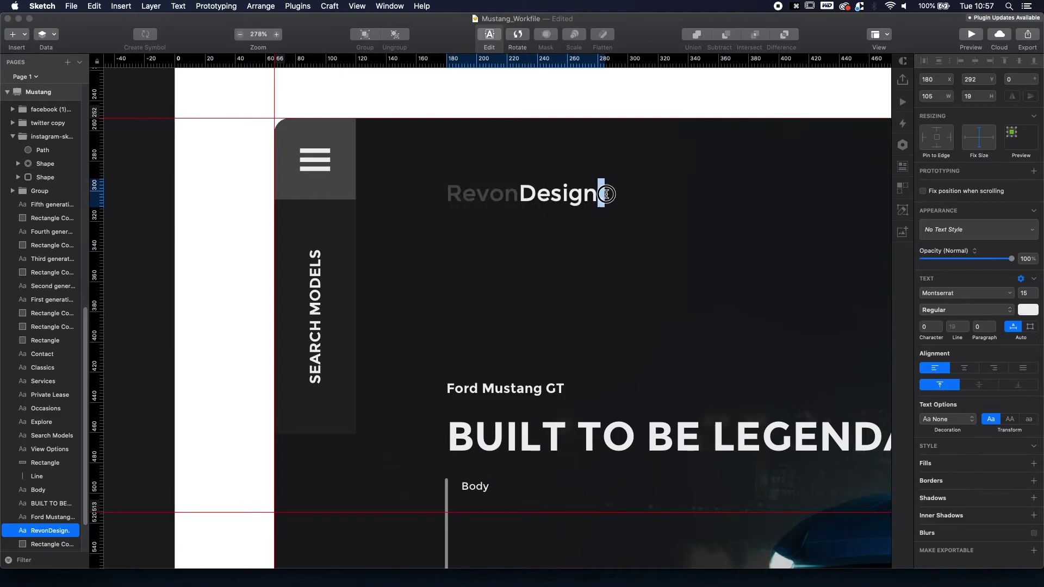
{"action": "left_click", "coordinate": [1024, 313]}
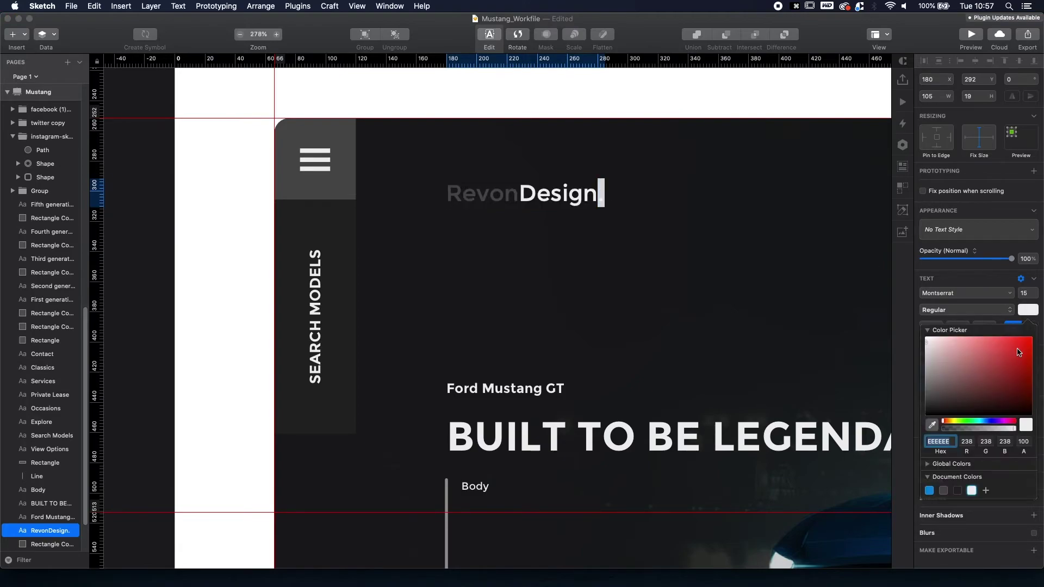
{"action": "left_click", "coordinate": [929, 491]}
{"action": "left_click", "coordinate": [723, 289]}
{"action": "left_click", "coordinate": [723, 289]}
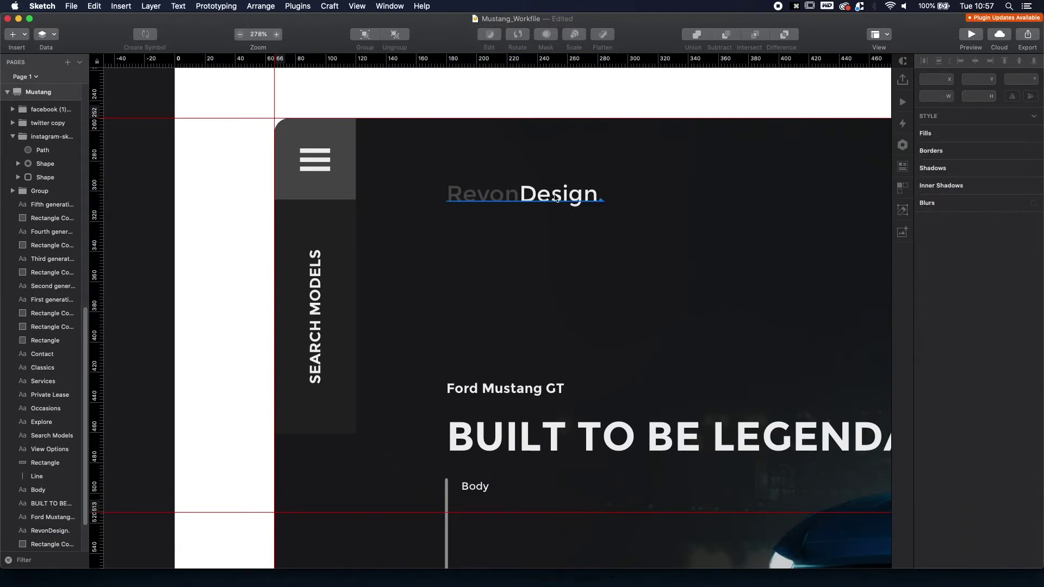
Set the word "Design" in the RevonDesign. logo text to Montserrat Bold.
{"action": "left_click", "coordinate": [540, 192]}
{"action": "double_click", "coordinate": [540, 191]}
{"action": "left_click_drag", "start_coordinate": [520, 193], "coordinate": [598, 194]}
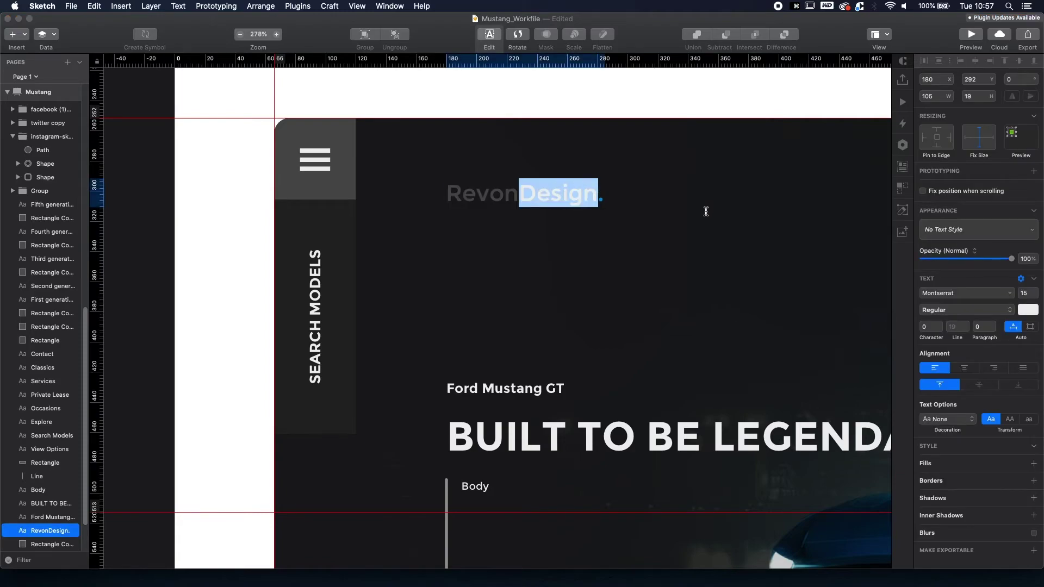
{"action": "left_click", "coordinate": [973, 308]}
{"action": "left_click", "coordinate": [957, 320]}
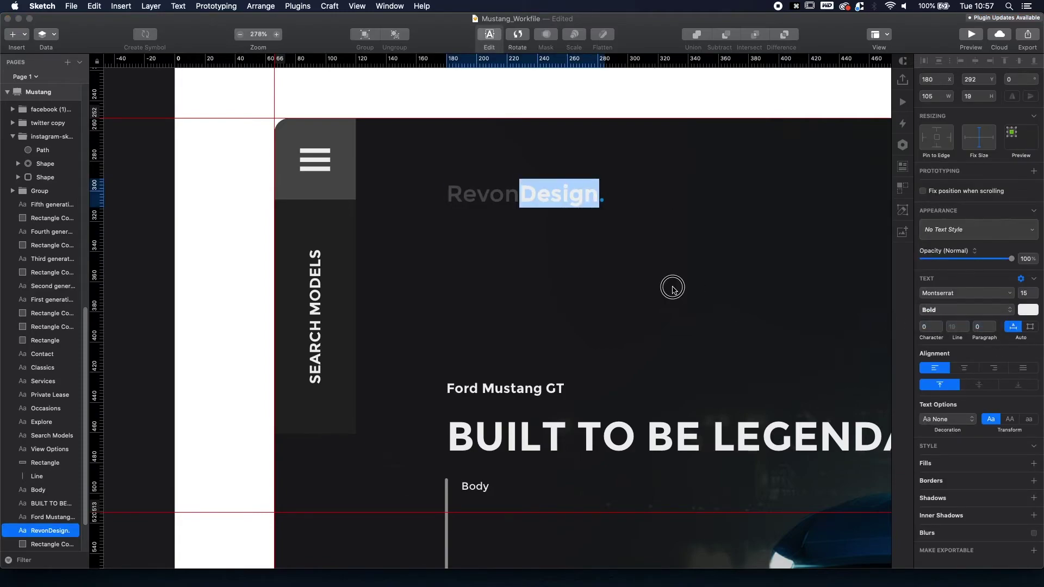
{"action": "left_click", "coordinate": [640, 277]}
Apply the blue document colour #008AD5 to the whole "Ford Mustang GT" text above the hero heading.
{"action": "scroll", "coordinate": [647, 279], "scroll_direction": "down", "scroll_amount": 5}
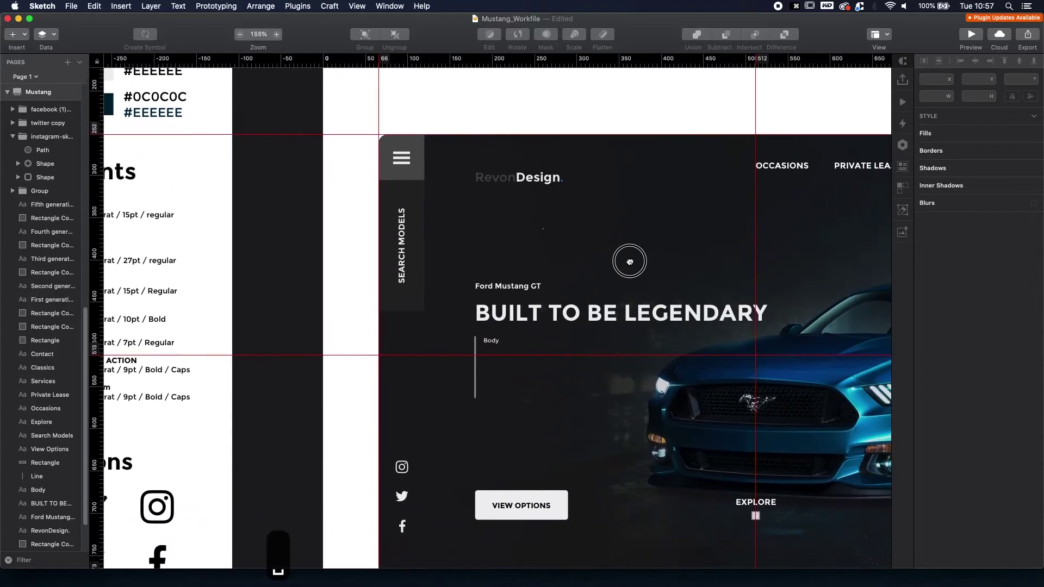
{"action": "scroll", "coordinate": [533, 309], "scroll_direction": "up", "scroll_amount": 3}
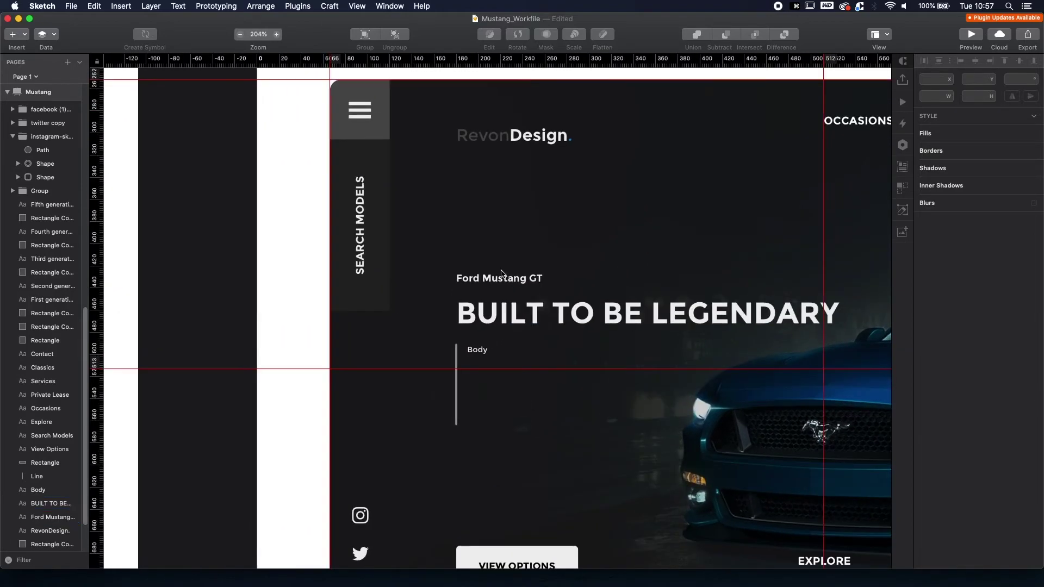
{"action": "double_click", "coordinate": [504, 278]}
{"action": "left_click_drag", "start_coordinate": [482, 278], "coordinate": [526, 278]}
{"action": "key", "text": "super+a"}
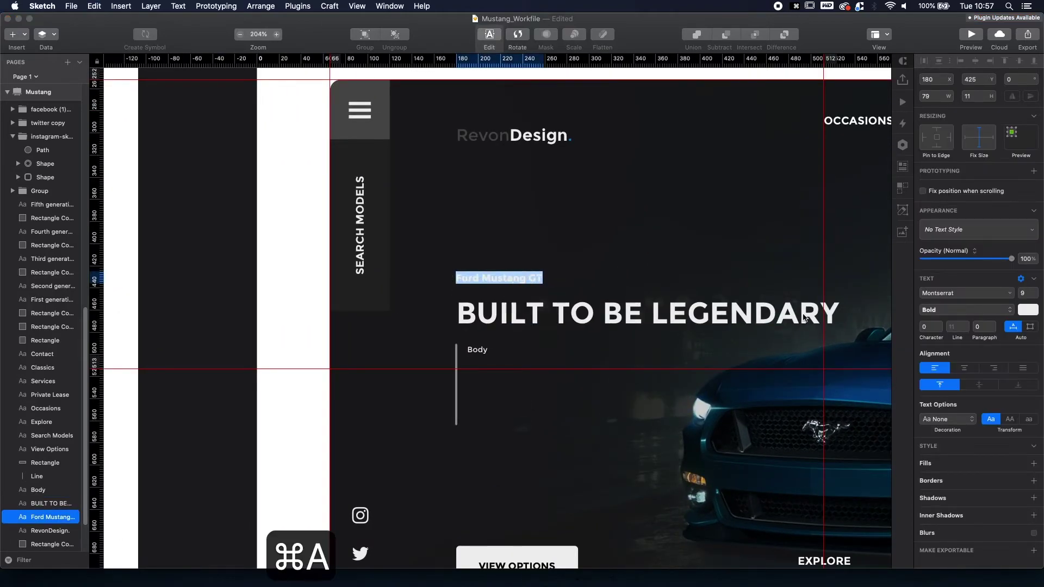
{"action": "left_click", "coordinate": [1027, 311]}
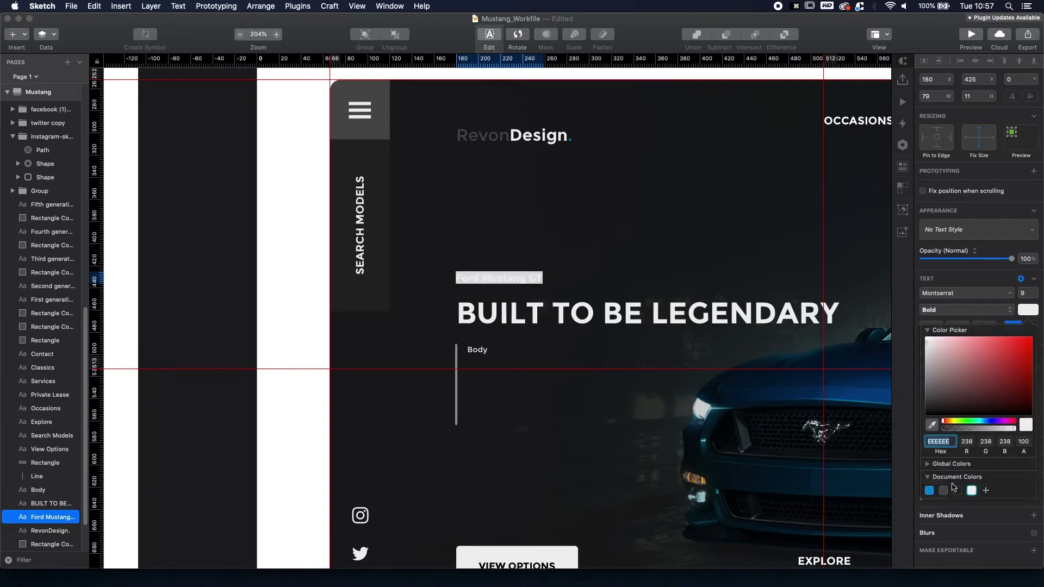
{"action": "left_click", "coordinate": [929, 490]}
{"action": "left_click", "coordinate": [643, 260]}
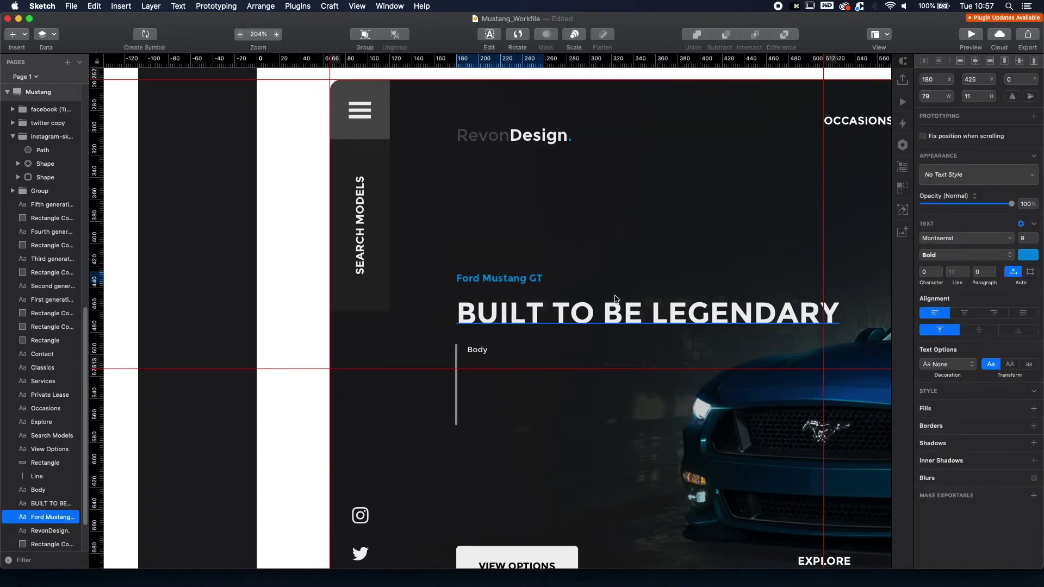
Check the text colour of the "BUILT TO BE LEGENDARY" heading and the Body text.
{"action": "left_click", "coordinate": [621, 320]}
{"action": "left_click", "coordinate": [634, 235]}
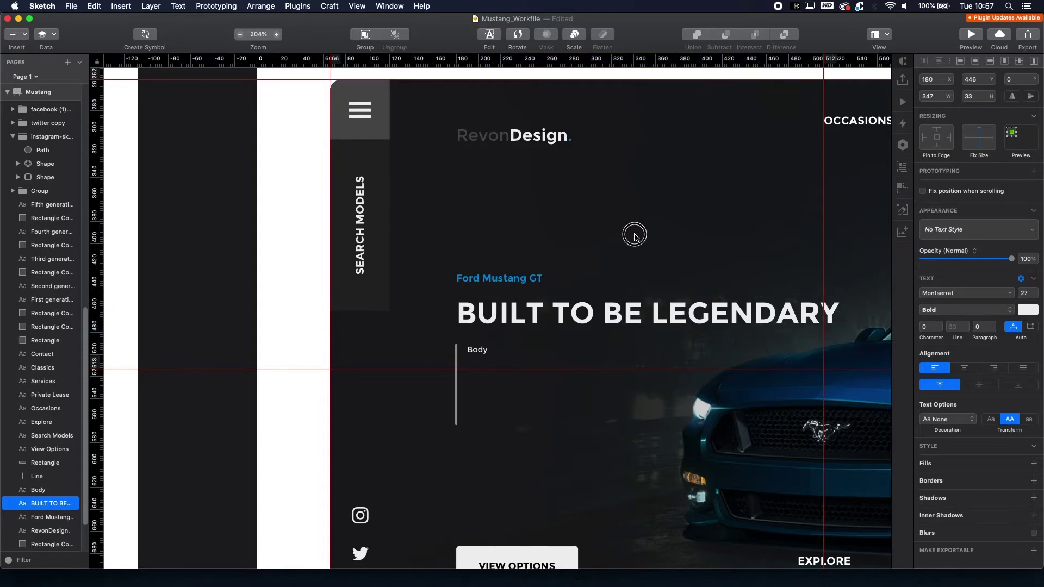
{"action": "left_click_drag", "start_coordinate": [622, 392], "coordinate": [591, 328]}
{"action": "left_click", "coordinate": [472, 252]}
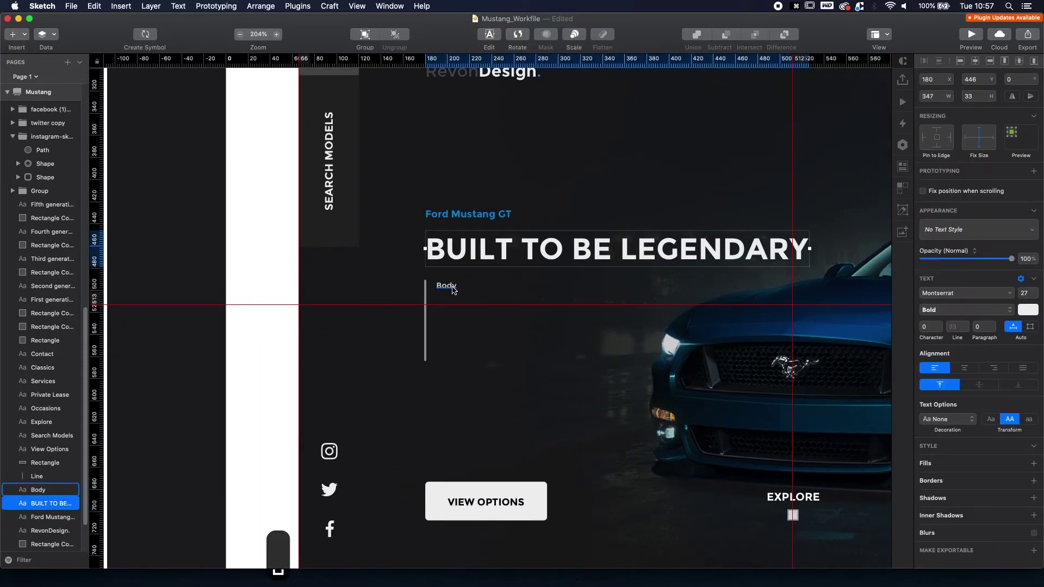
{"action": "left_click", "coordinate": [447, 286], "text": "shift"}
{"action": "left_click", "coordinate": [1024, 310]}
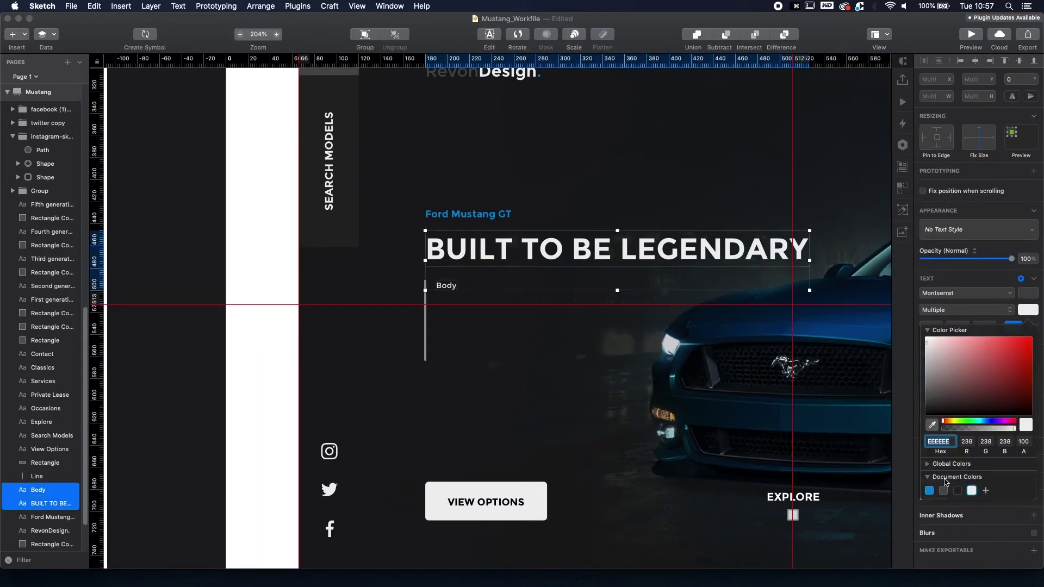
{"action": "left_click", "coordinate": [532, 362]}
{"action": "left_click", "coordinate": [519, 361]}
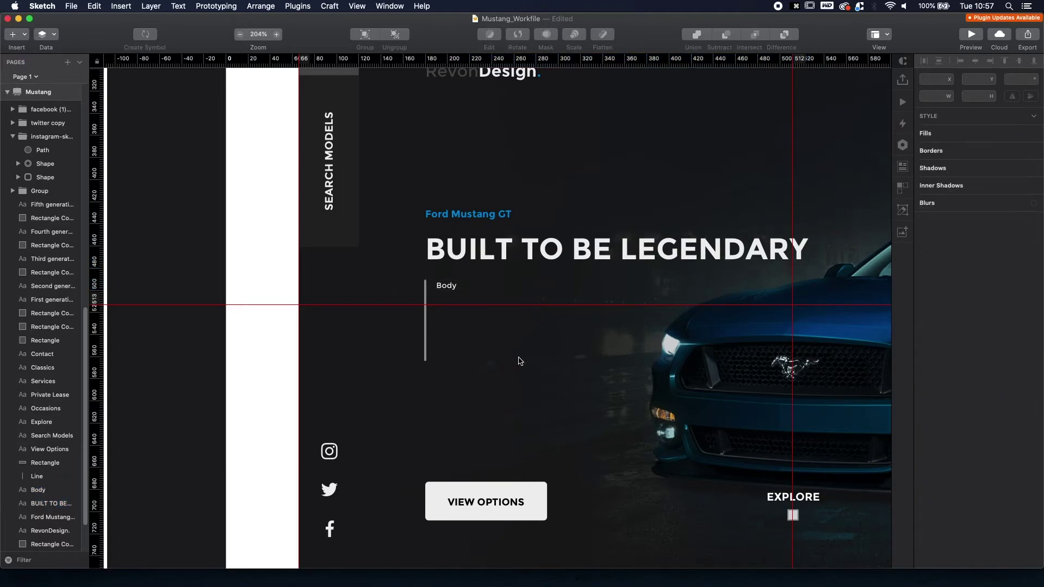
Set the border of the vertical line beside the Body text to the blue document colour #008AD5.
{"action": "left_click", "coordinate": [425, 341]}
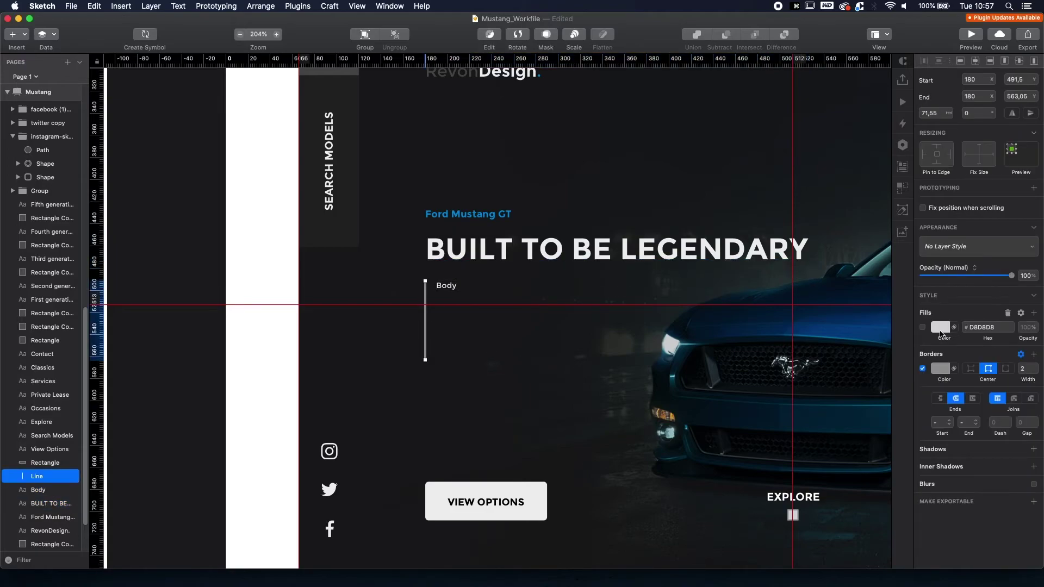
{"action": "left_click", "coordinate": [938, 370]}
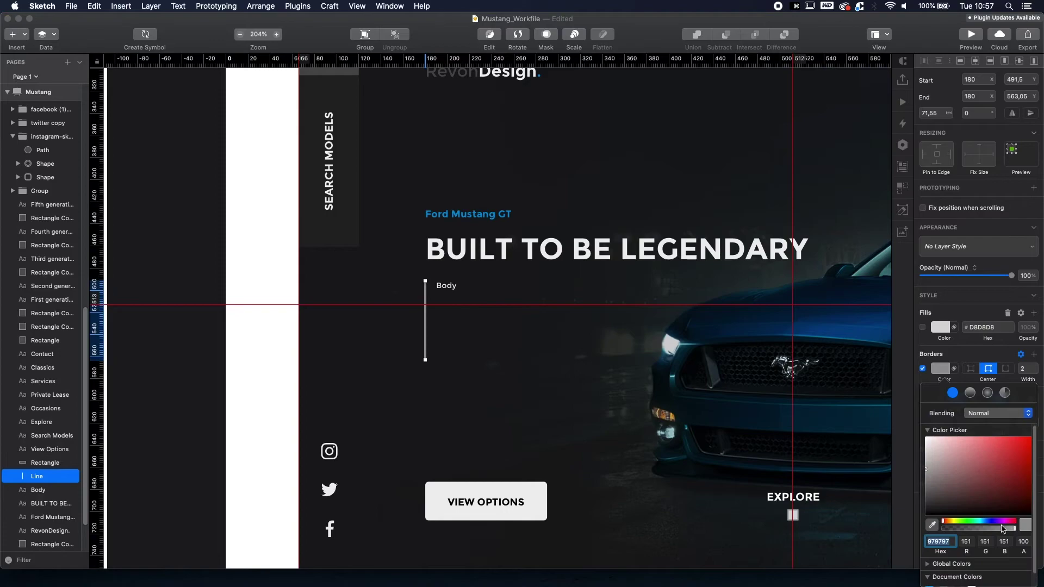
{"action": "left_click", "coordinate": [930, 578]}
{"action": "left_click", "coordinate": [478, 388]}
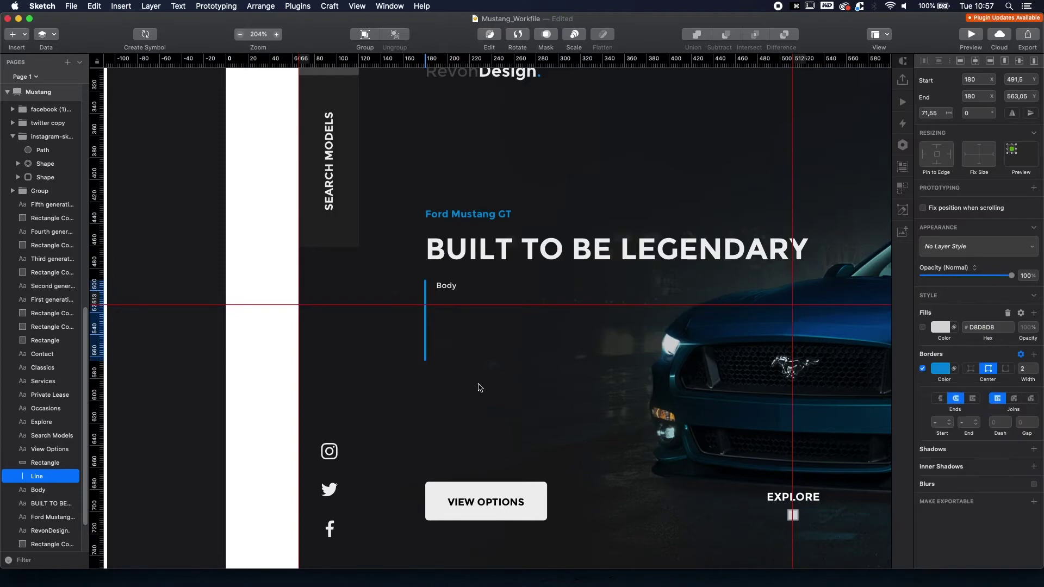
{"action": "left_click", "coordinate": [481, 385]}
Colour the EXPLORE text beneath the car with the document colour #EEEEEE.
{"action": "scroll", "coordinate": [654, 223], "scroll_direction": "down", "scroll_amount": 3}
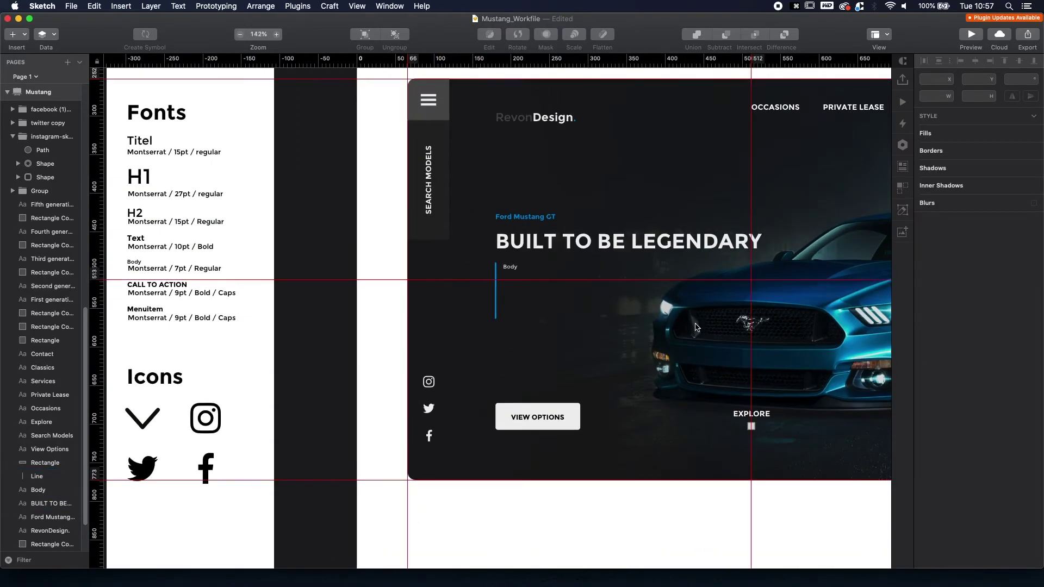
{"action": "left_click_drag", "start_coordinate": [697, 328], "coordinate": [544, 298]}
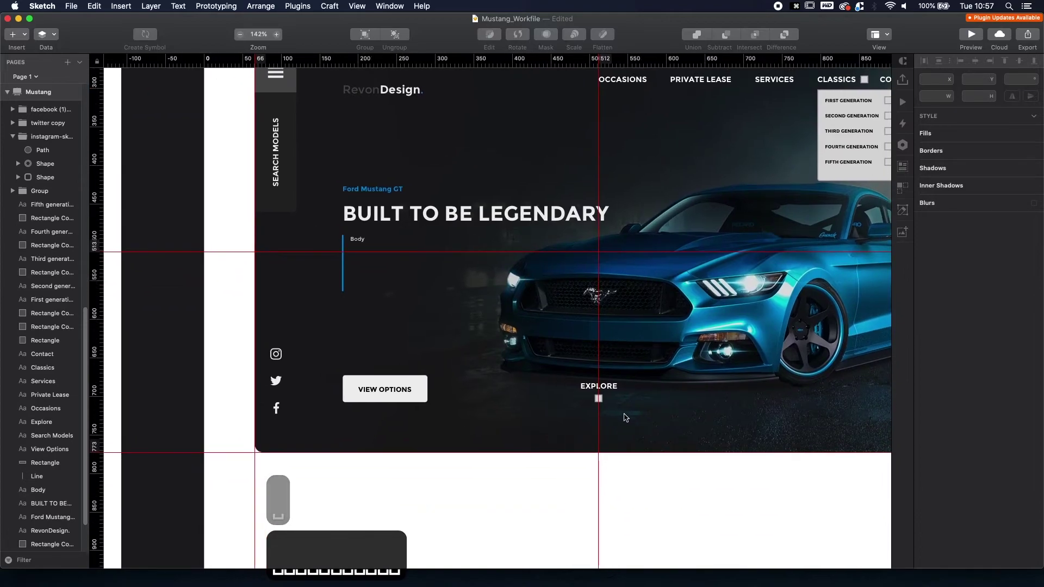
{"action": "scroll", "coordinate": [618, 365], "scroll_direction": "up", "scroll_amount": 5}
{"action": "left_click", "coordinate": [596, 346]}
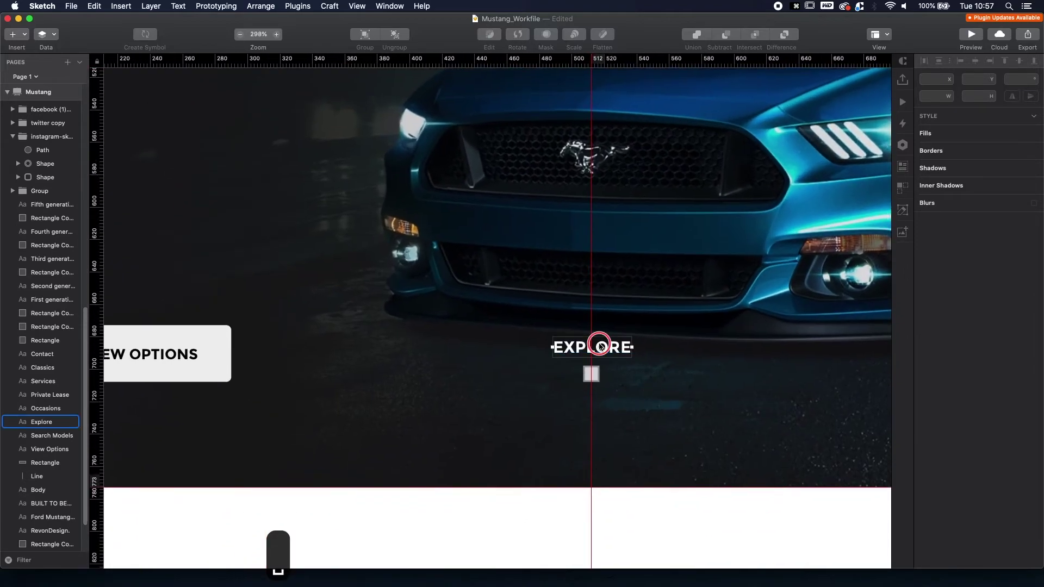
{"action": "left_click", "coordinate": [1025, 310]}
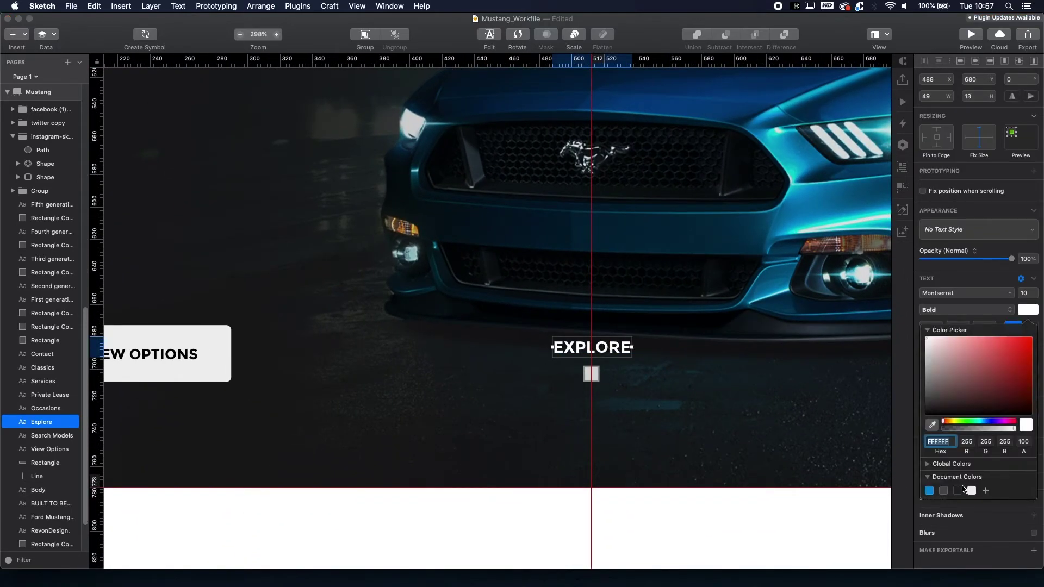
{"action": "left_click", "coordinate": [971, 491]}
{"action": "left_click", "coordinate": [765, 508]}
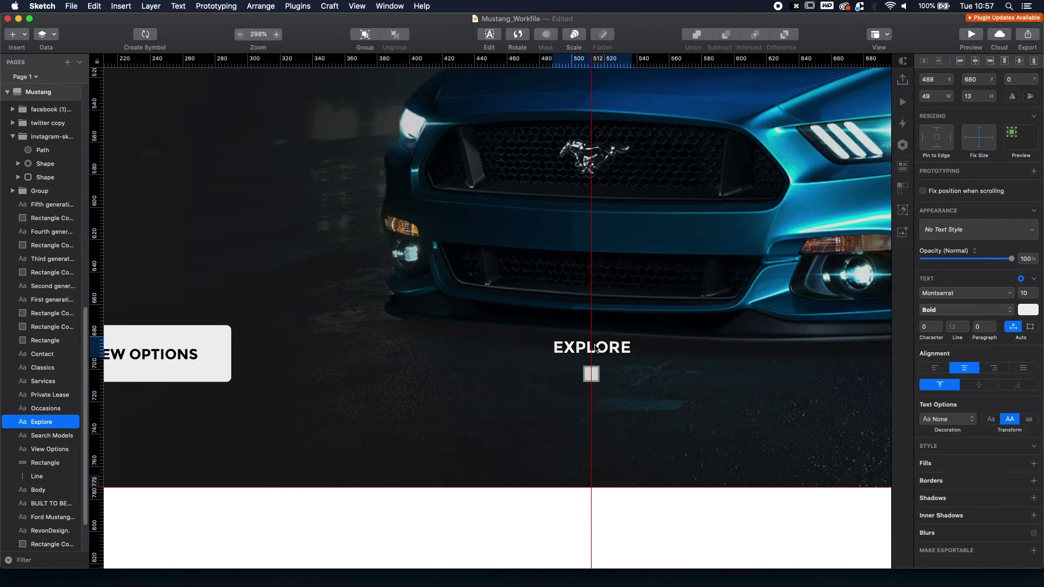
Copy the down-chevron icon from the Icons section of the style guide.
{"action": "scroll", "coordinate": [593, 376], "scroll_direction": "down", "scroll_amount": 5}
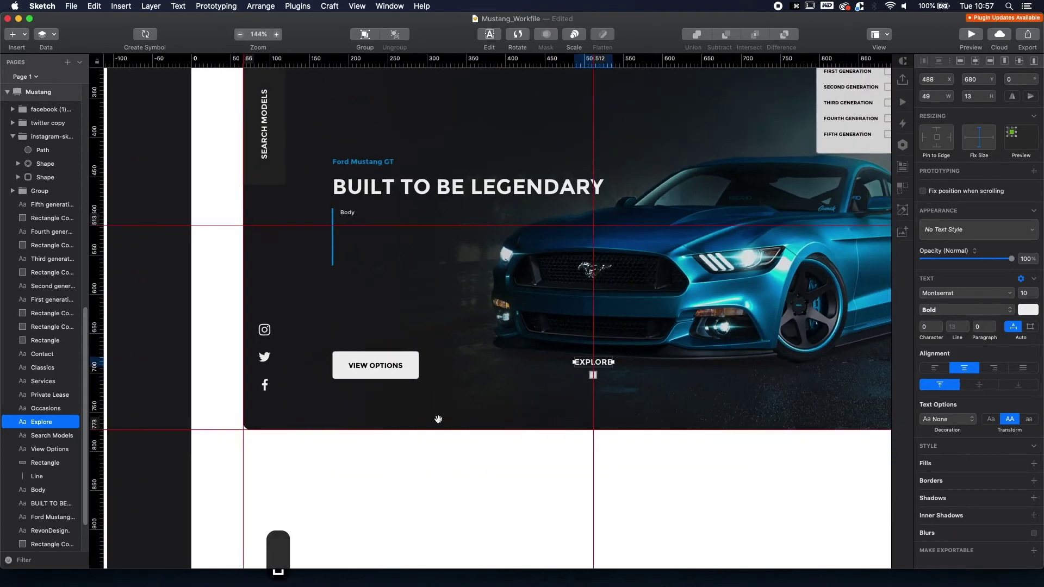
{"action": "left_click_drag", "start_coordinate": [438, 420], "coordinate": [795, 412]}
{"action": "left_click", "coordinate": [330, 368]}
{"action": "key", "text": "super+c"}
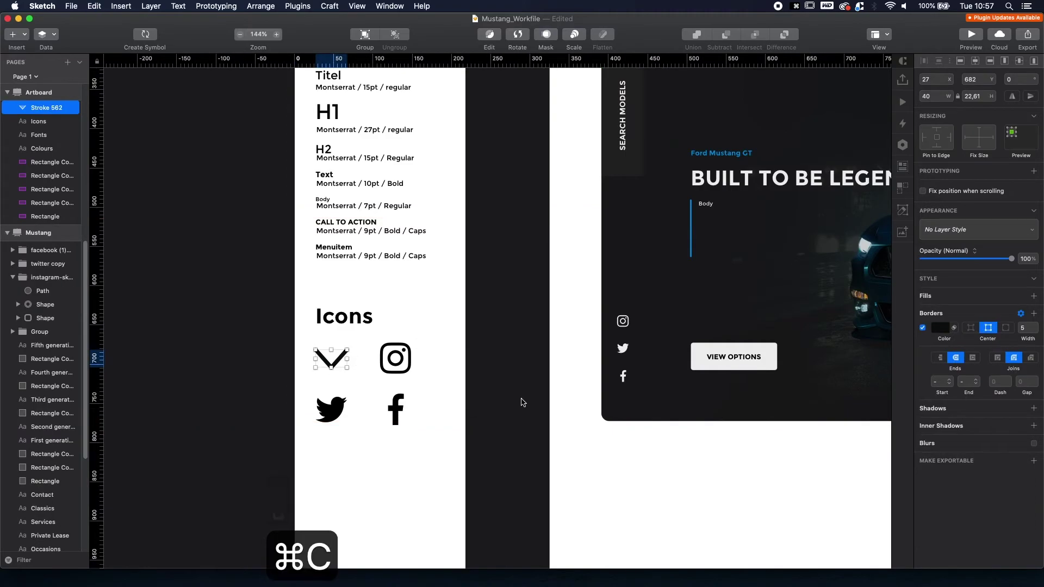
Paste the chevron into the Mustang artboard and centre it over the placeholder square beneath EXPLORE.
{"action": "left_click", "coordinate": [718, 457]}
{"action": "scroll", "coordinate": [639, 367], "scroll_direction": "right", "scroll_amount": 6}
{"action": "scroll", "coordinate": [639, 367], "scroll_direction": "up", "scroll_amount": 5}
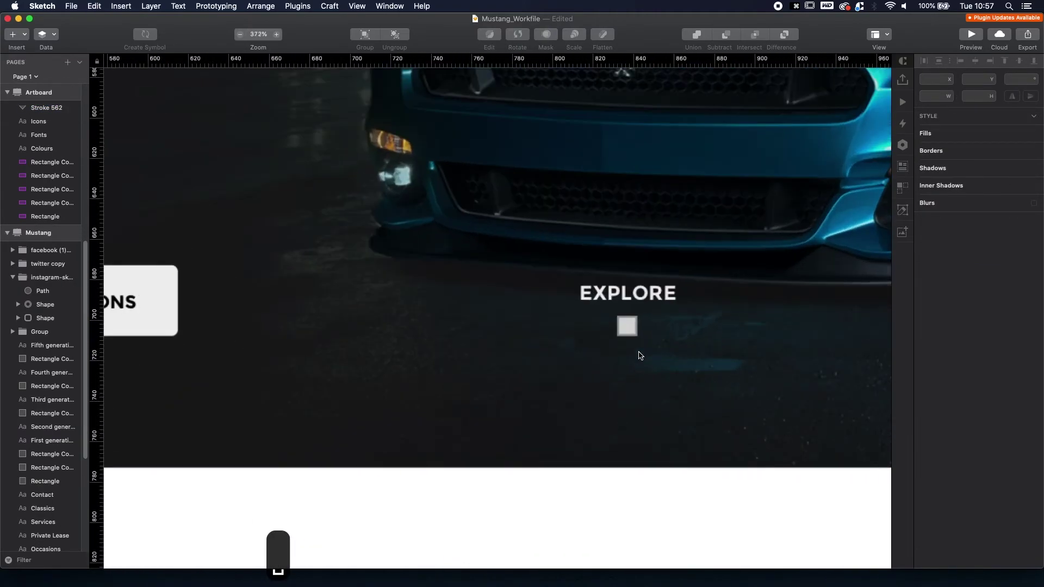
{"action": "left_click", "coordinate": [628, 328]}
{"action": "key", "text": "super+v"}
{"action": "mouse_move", "coordinate": [515, 322]}
{"action": "left_mouse_down"}
{"action": "mouse_move", "coordinate": [644, 323]}
{"action": "mouse_move", "coordinate": [627, 327]}
{"action": "left_mouse_up"}
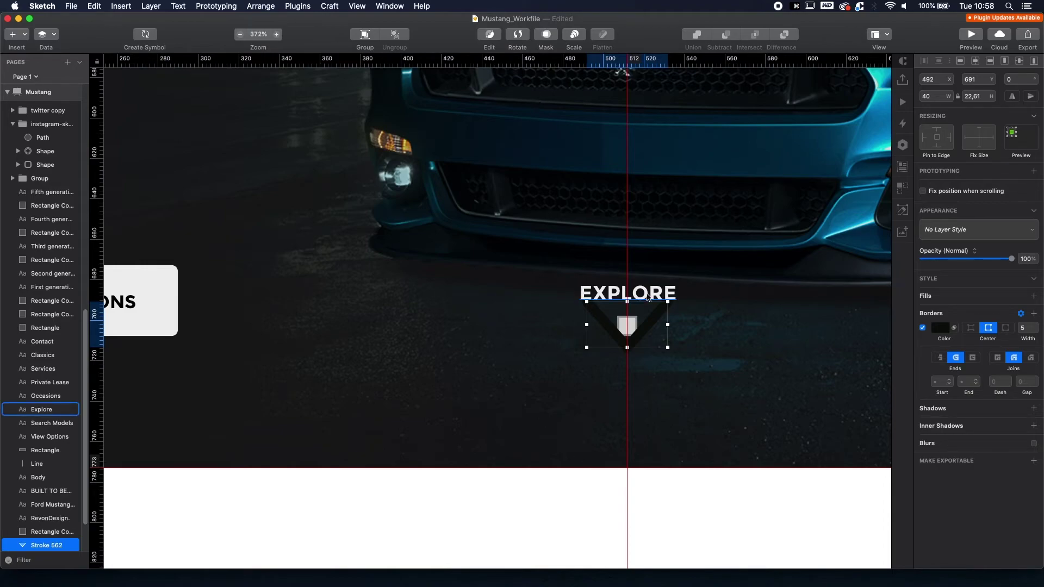
Scale the pasted chevron proportionally to a width of 10 and set its border width to 2.
{"action": "scroll", "coordinate": [648, 332], "scroll_direction": "up", "scroll_amount": 5}
{"action": "scroll", "coordinate": [648, 332], "scroll_direction": "up", "scroll_amount": 2}
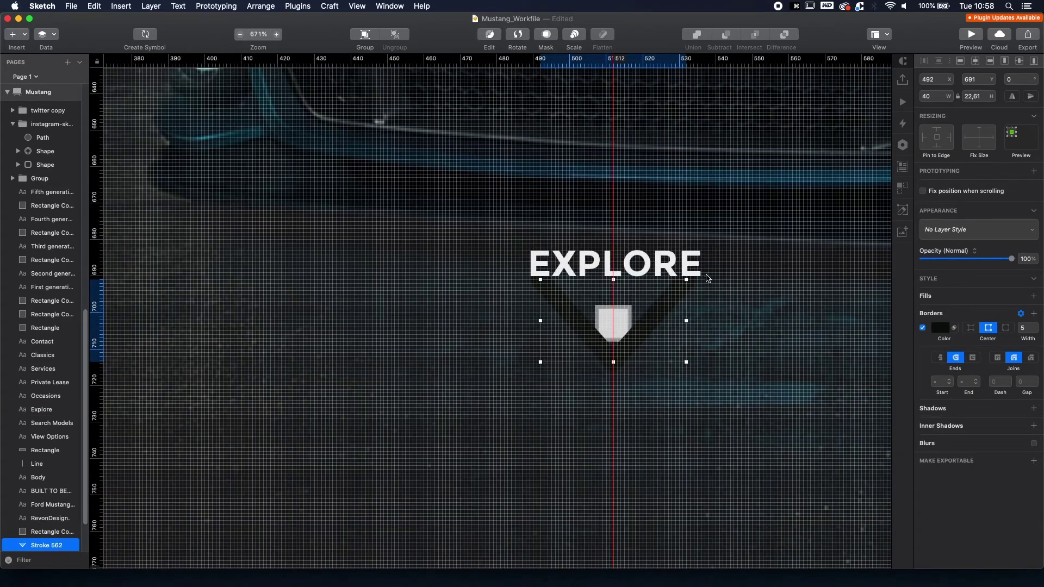
{"action": "scroll", "coordinate": [686, 286], "scroll_direction": "down", "scroll_amount": 2}
{"action": "left_click_drag", "start_coordinate": [687, 282], "coordinate": [657, 307]}
{"action": "key", "text": "super+z"}
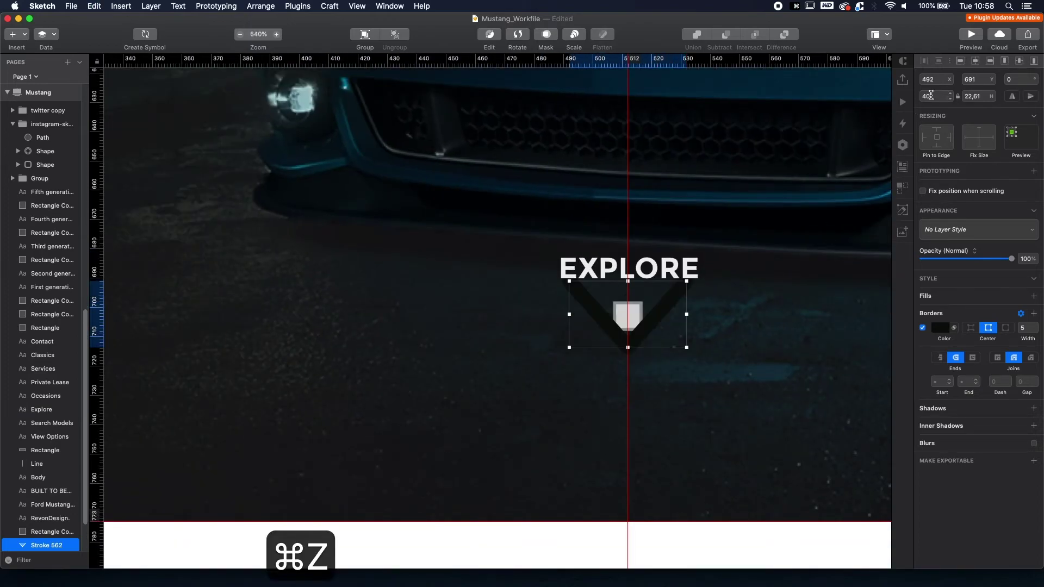
{"action": "left_click", "coordinate": [930, 98]}
{"action": "type", "text": "10"}
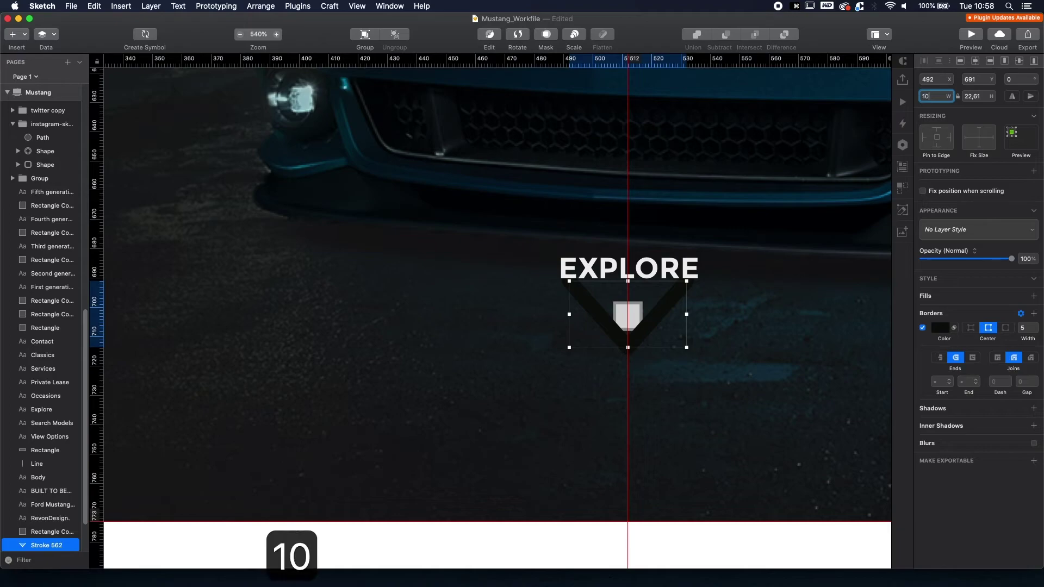
{"action": "key", "text": "Return"}
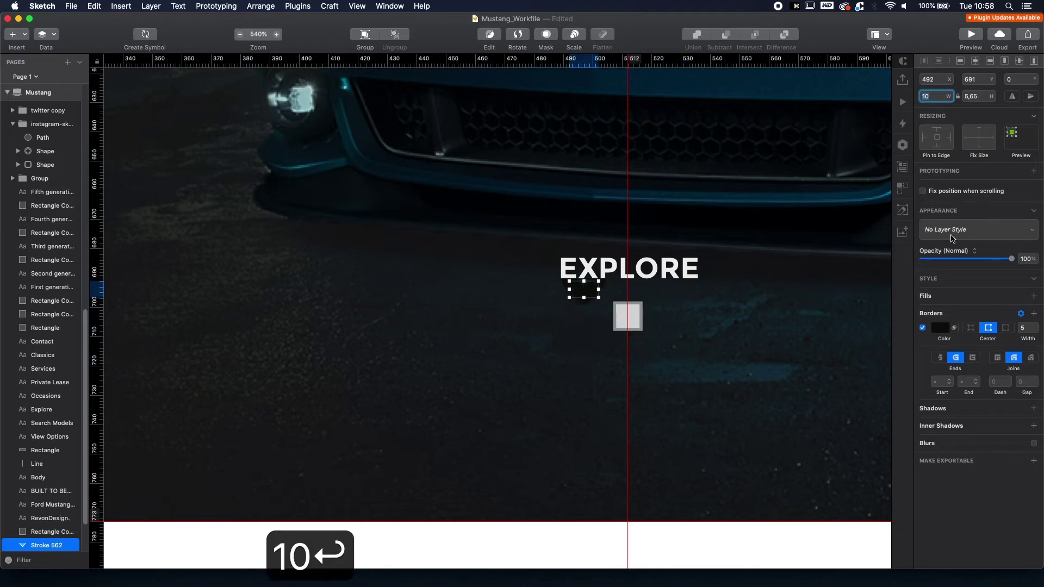
{"action": "left_click", "coordinate": [1034, 331]}
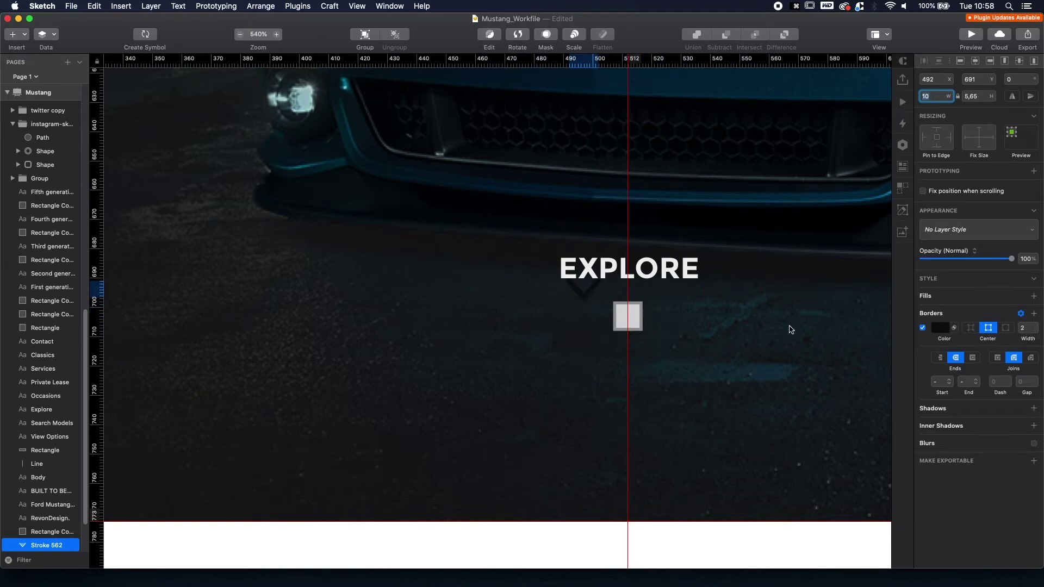
Move the chevron onto the placeholder square beneath EXPLORE, at about X 507, Y 700, and delete the placeholder.
{"action": "left_click_drag", "start_coordinate": [582, 289], "coordinate": [643, 332]}
{"action": "key", "text": "r"}
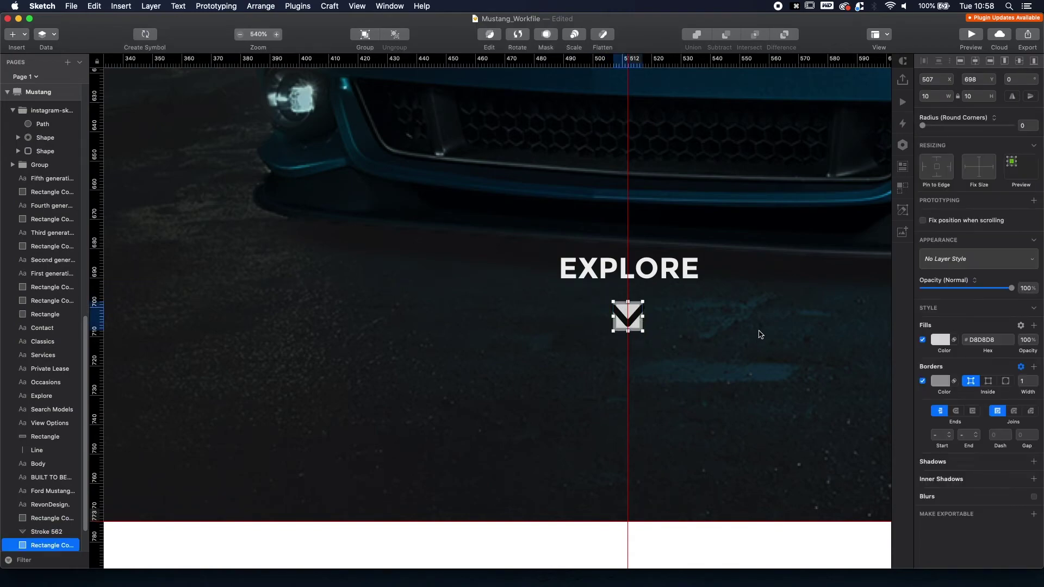
{"action": "key", "text": "BackSpace"}
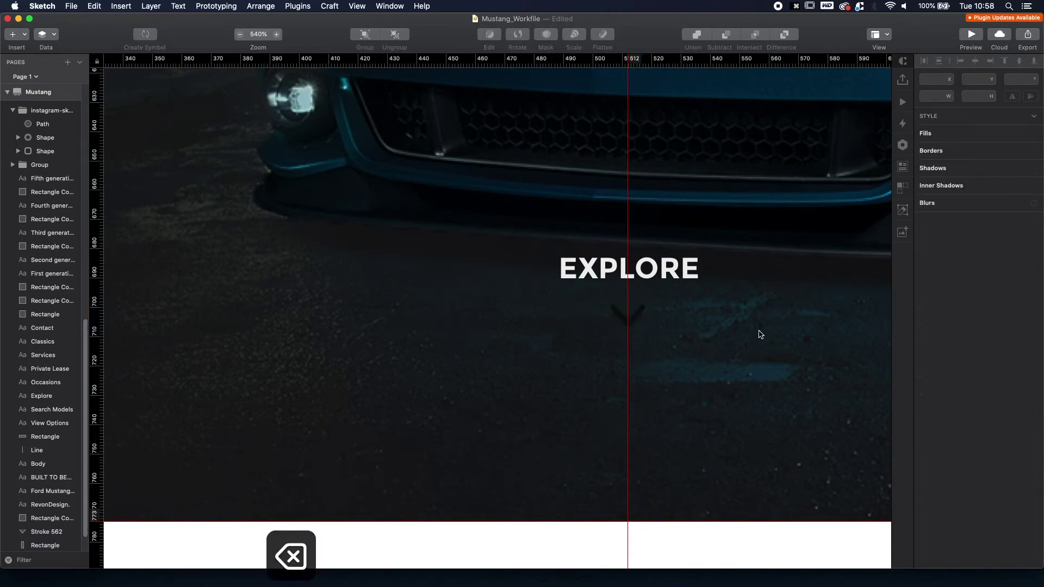
Set the border colour of the chevron beneath EXPLORE to the blue document colour #008AD5.
{"action": "left_click", "coordinate": [629, 315]}
{"action": "left_click", "coordinate": [938, 331]}
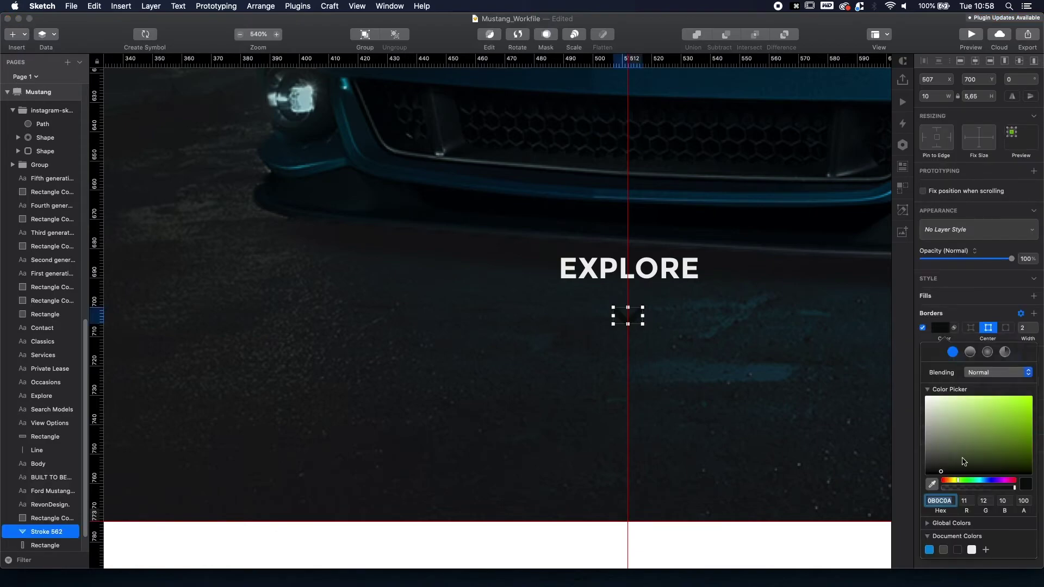
{"action": "left_click", "coordinate": [929, 551]}
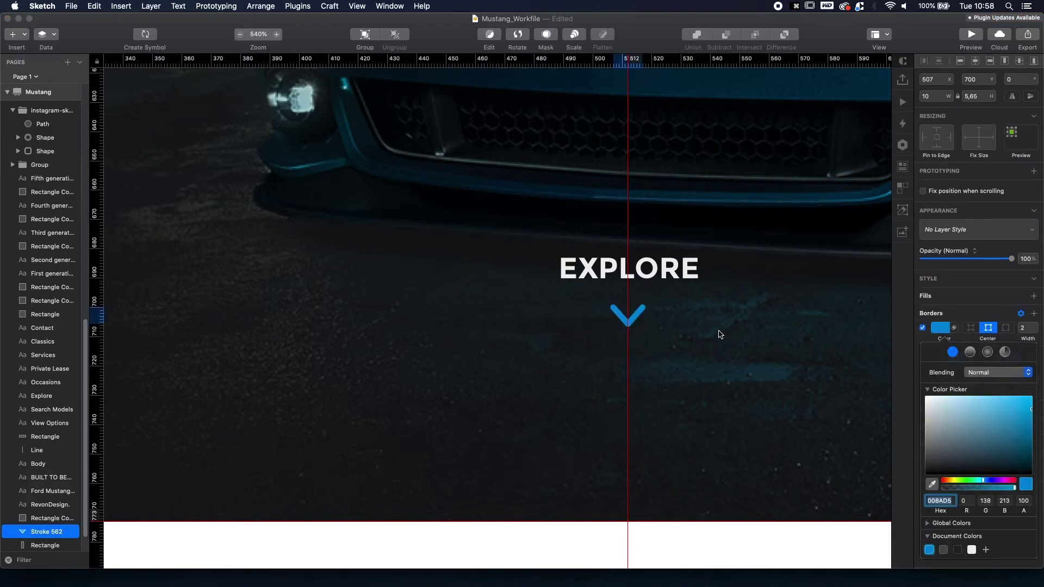
Nudge the chevron beneath EXPLORE up 2 pixels to Y 698.
{"action": "left_click", "coordinate": [718, 332]}
{"action": "key", "text": "alt+Up"}
{"action": "key", "text": "alt+Up"}
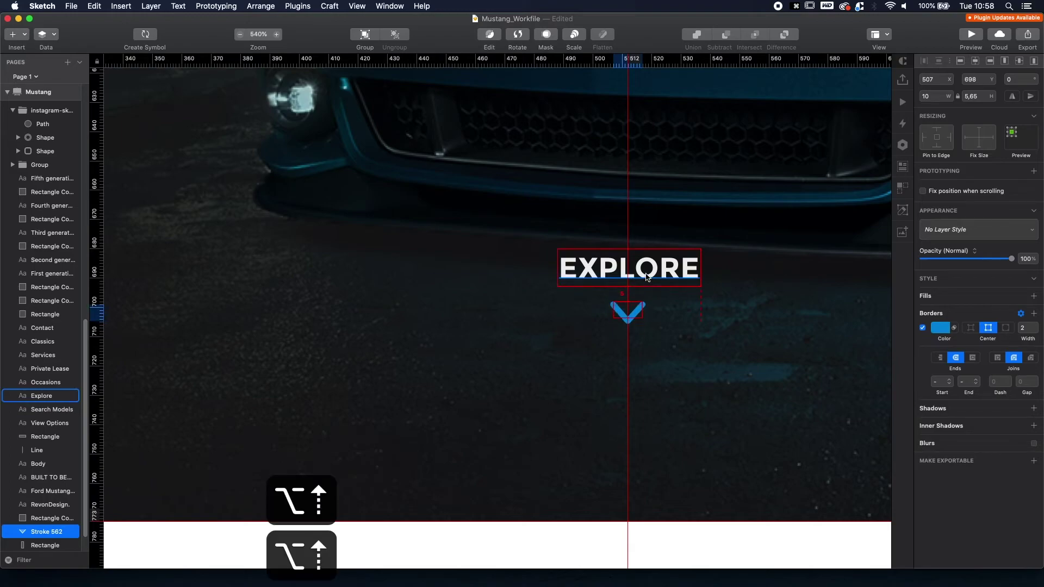
{"action": "left_click", "coordinate": [657, 333]}
{"action": "scroll", "coordinate": [694, 379], "scroll_direction": "down", "scroll_amount": 10}
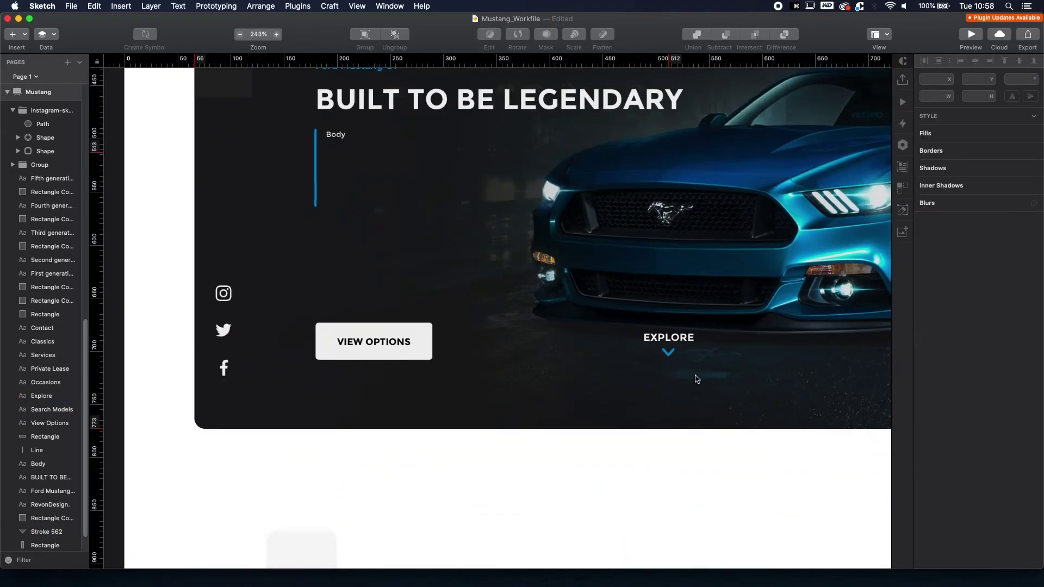
Group the chevron with the EXPLORE text.
{"action": "scroll", "coordinate": [694, 365], "scroll_direction": "up", "scroll_amount": 1}
{"action": "left_click", "coordinate": [678, 359]}
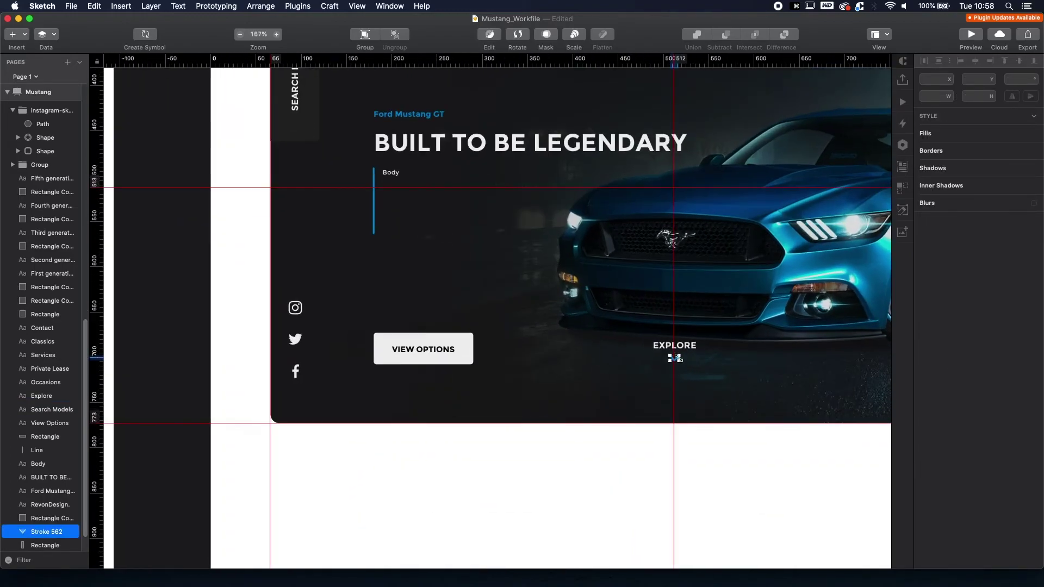
{"action": "left_click", "coordinate": [678, 348], "text": "shift"}
{"action": "scroll", "coordinate": [667, 356], "scroll_direction": "up", "scroll_amount": 3}
{"action": "scroll", "coordinate": [625, 362], "scroll_direction": "up", "scroll_amount": 2}
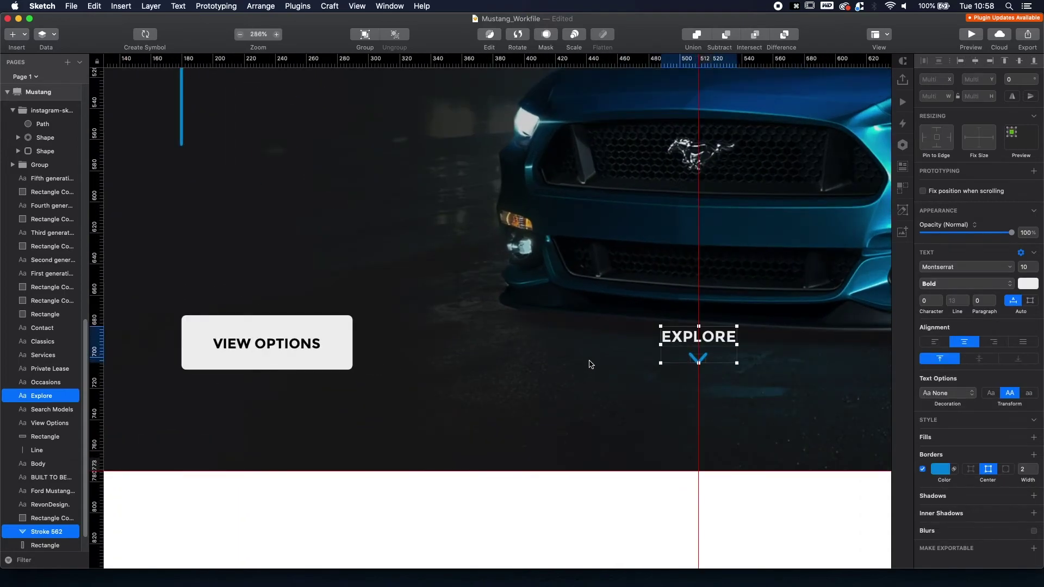
{"action": "key", "text": "super+g"}
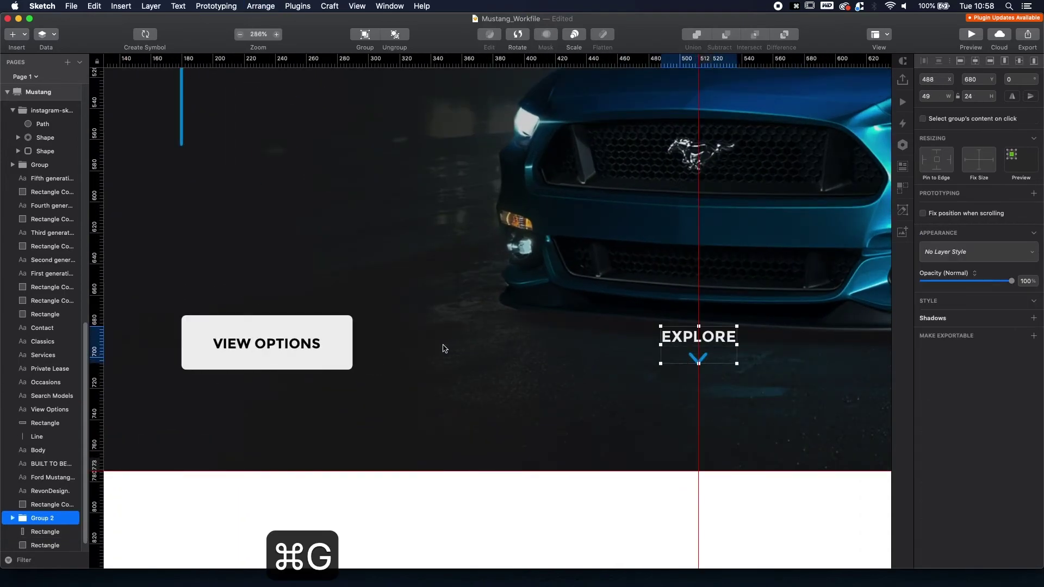
Align the bottom edge of the EXPLORE group with the bottom of the VIEW OPTIONS button rectangle.
{"action": "left_click", "coordinate": [343, 361], "text": "shift"}
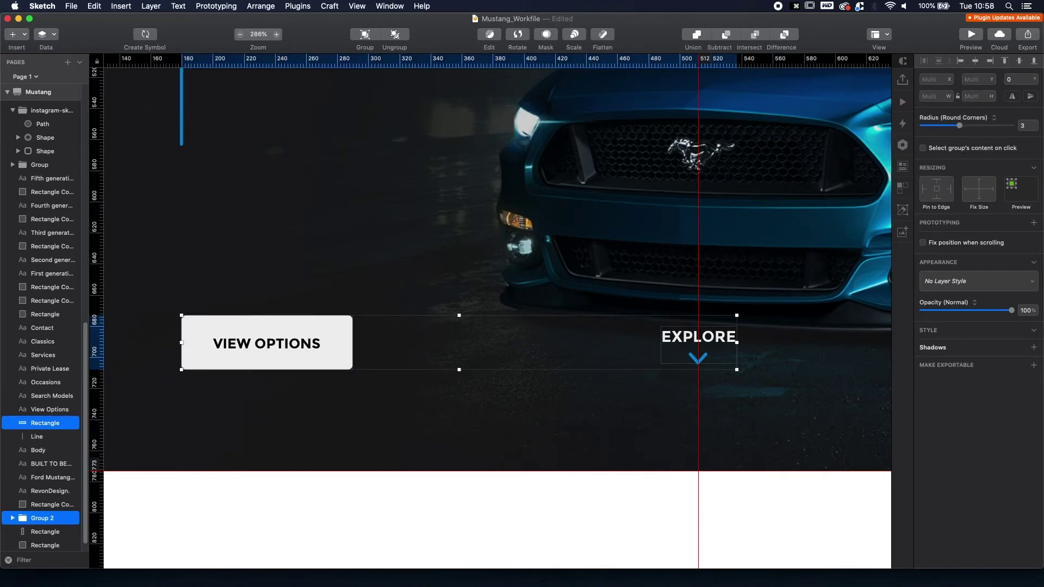
{"action": "left_click", "coordinate": [1033, 61]}
{"action": "left_click", "coordinate": [795, 291]}
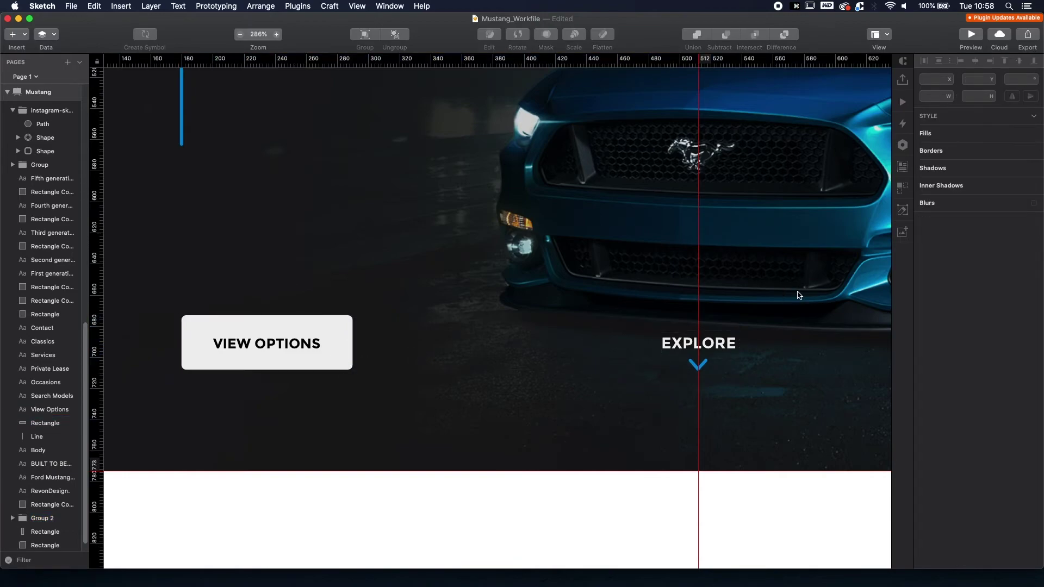
Set the CLASSICS navigation text to the off-white document colour.
{"action": "scroll", "coordinate": [789, 289], "scroll_direction": "down", "scroll_amount": 5}
{"action": "left_click_drag", "start_coordinate": [775, 261], "coordinate": [802, 323]}
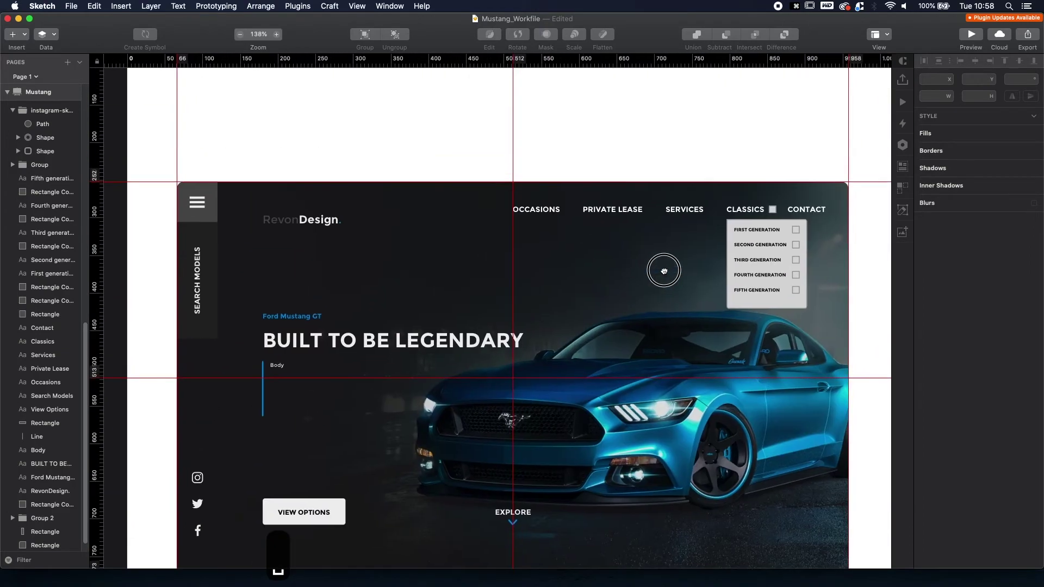
{"action": "left_click_drag", "start_coordinate": [708, 139], "coordinate": [664, 271]}
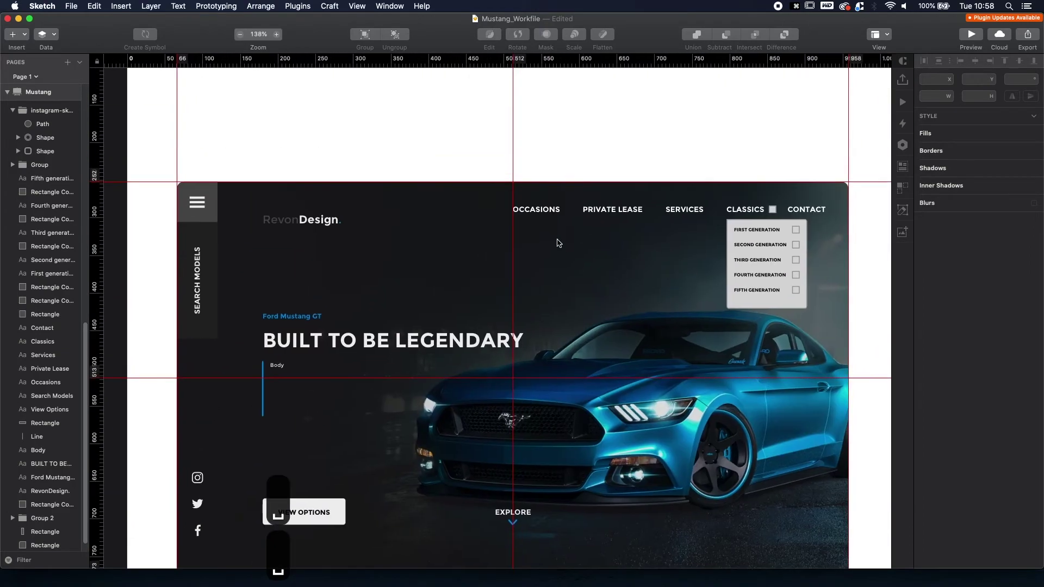
{"action": "scroll", "coordinate": [594, 222], "scroll_direction": "up", "scroll_amount": 5}
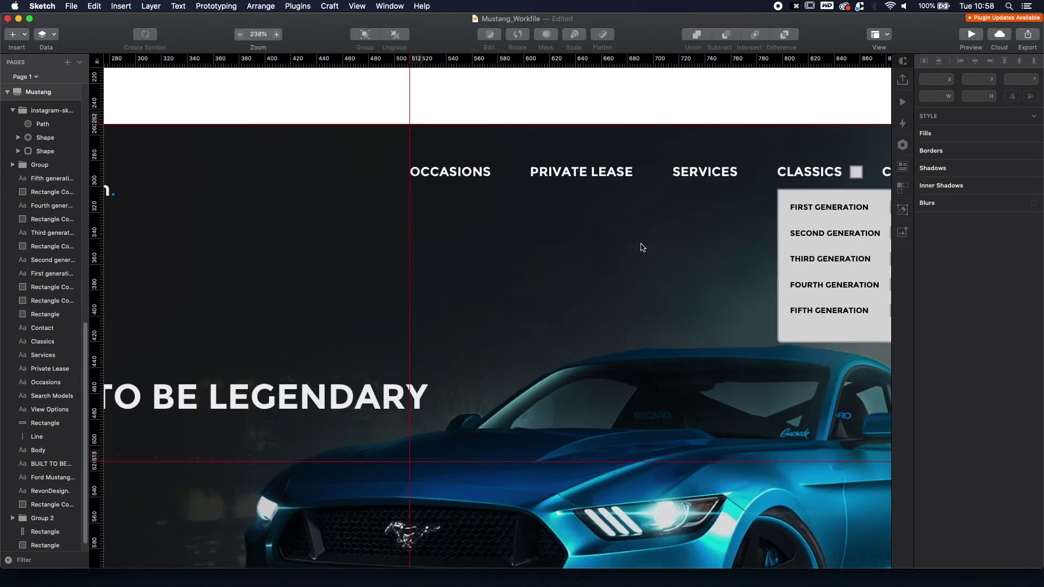
{"action": "left_click_drag", "start_coordinate": [542, 268], "coordinate": [517, 260]}
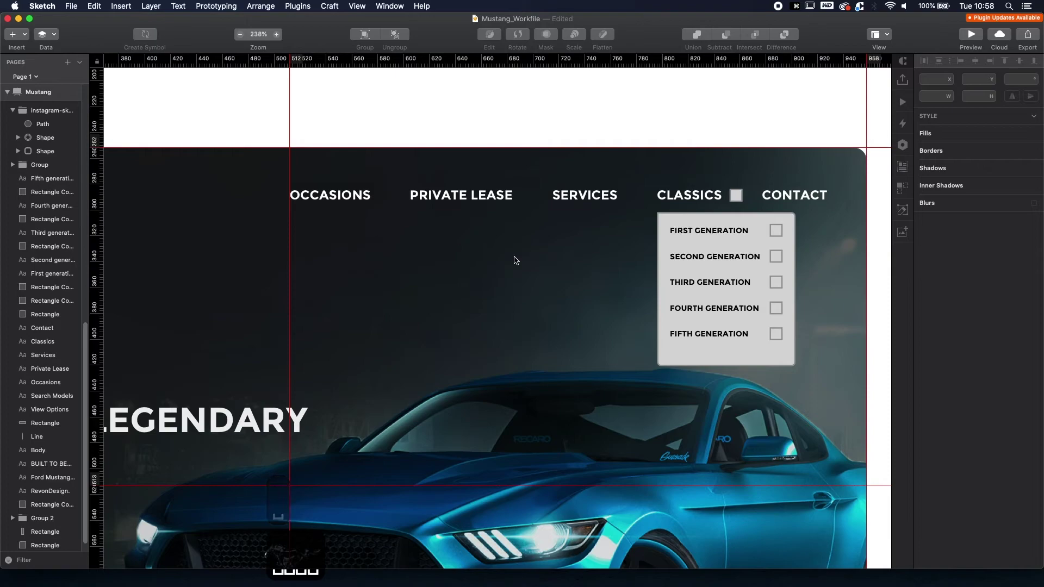
{"action": "left_click", "coordinate": [764, 349]}
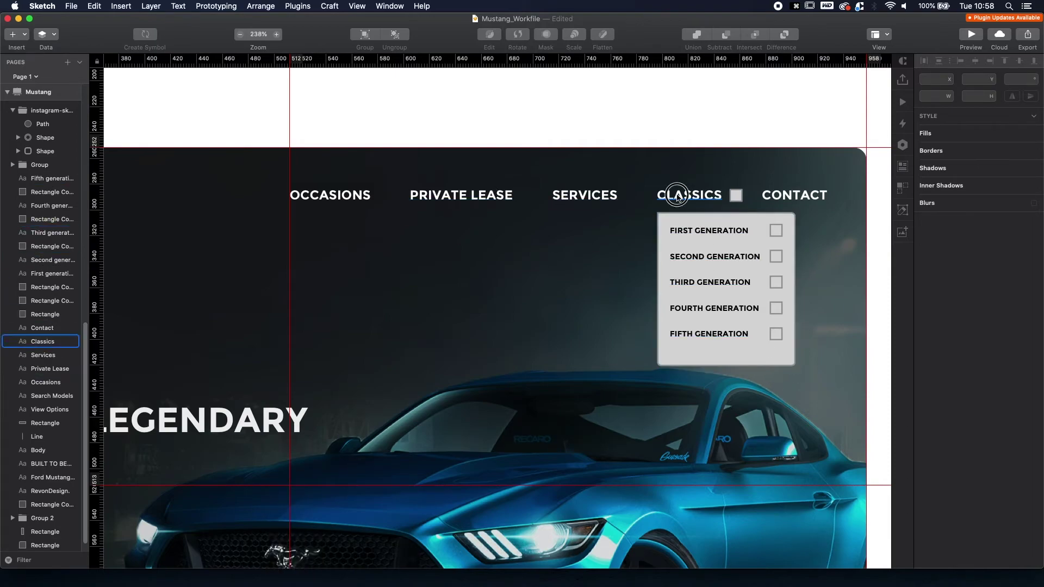
{"action": "left_click", "coordinate": [678, 197]}
{"action": "left_click", "coordinate": [1023, 310]}
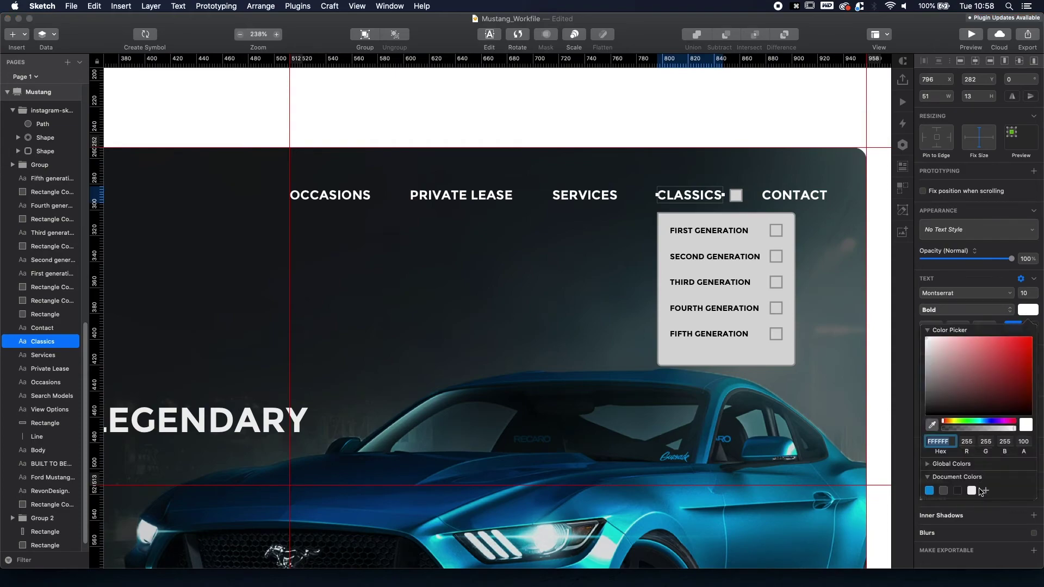
{"action": "left_click", "coordinate": [765, 243]}
Set the OCCASIONS, PRIVATE LEASE and SERVICES navigation texts to the grey document colour #4C4C4C.
{"action": "left_click", "coordinate": [567, 200]}
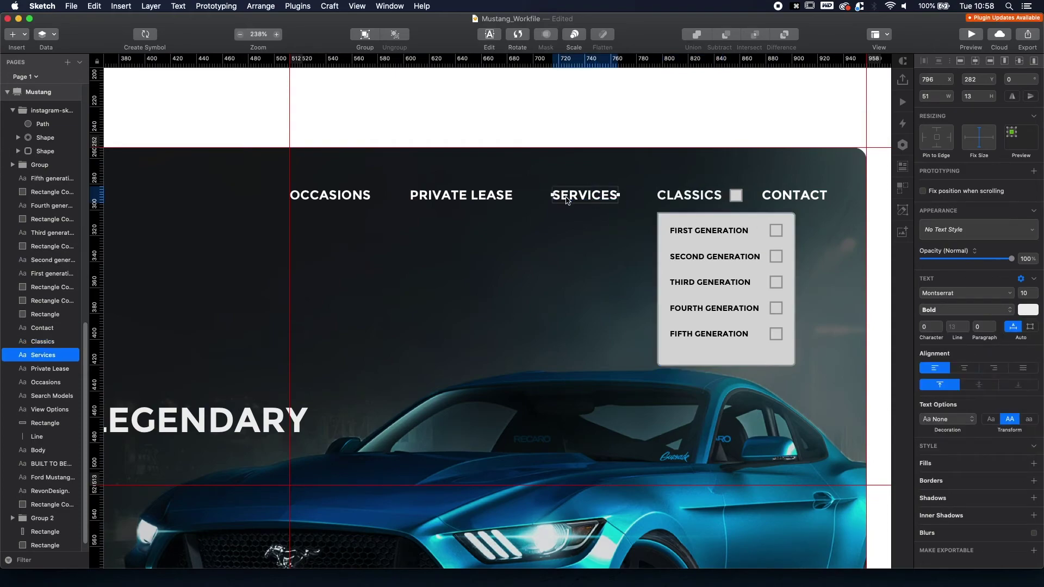
{"action": "left_click", "coordinate": [478, 197], "text": "shift"}
{"action": "left_click", "coordinate": [330, 196], "text": "shift"}
{"action": "left_click", "coordinate": [1022, 311]}
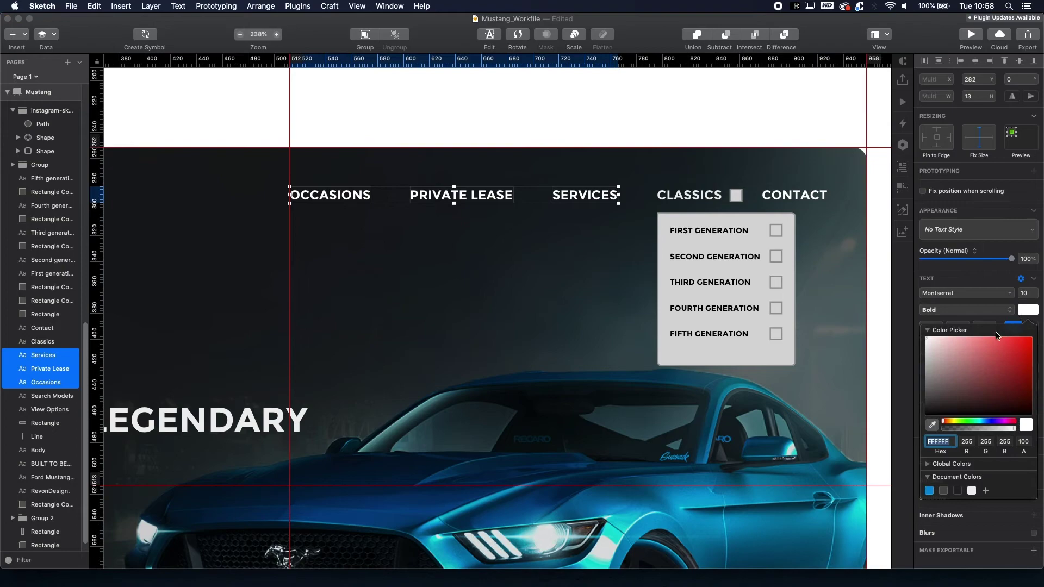
{"action": "left_click", "coordinate": [944, 491]}
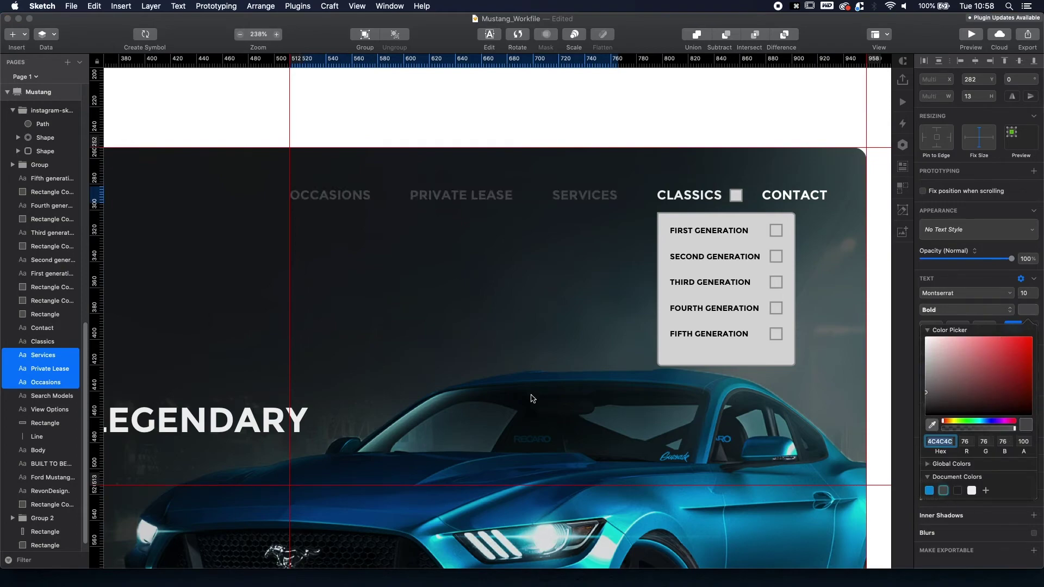
{"action": "left_click", "coordinate": [384, 276]}
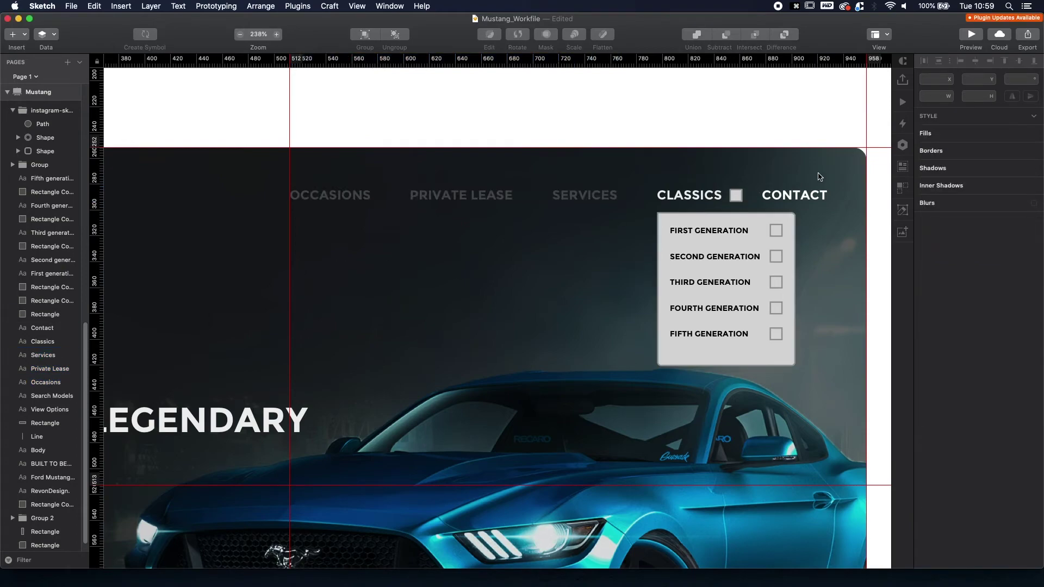
Set the CONTACT navigation text to the blue document colour.
{"action": "left_click", "coordinate": [795, 195]}
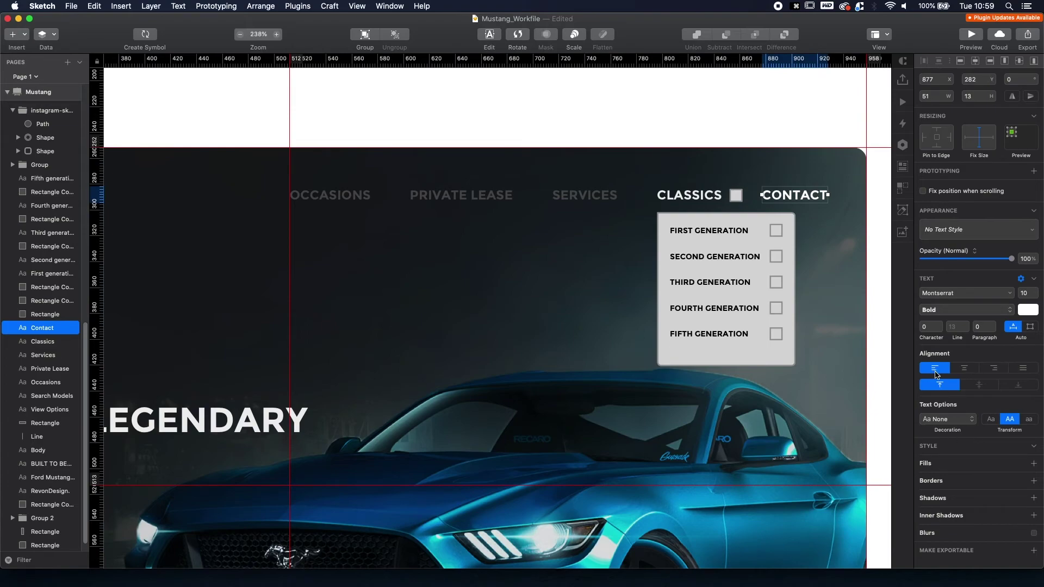
{"action": "left_click", "coordinate": [1027, 311]}
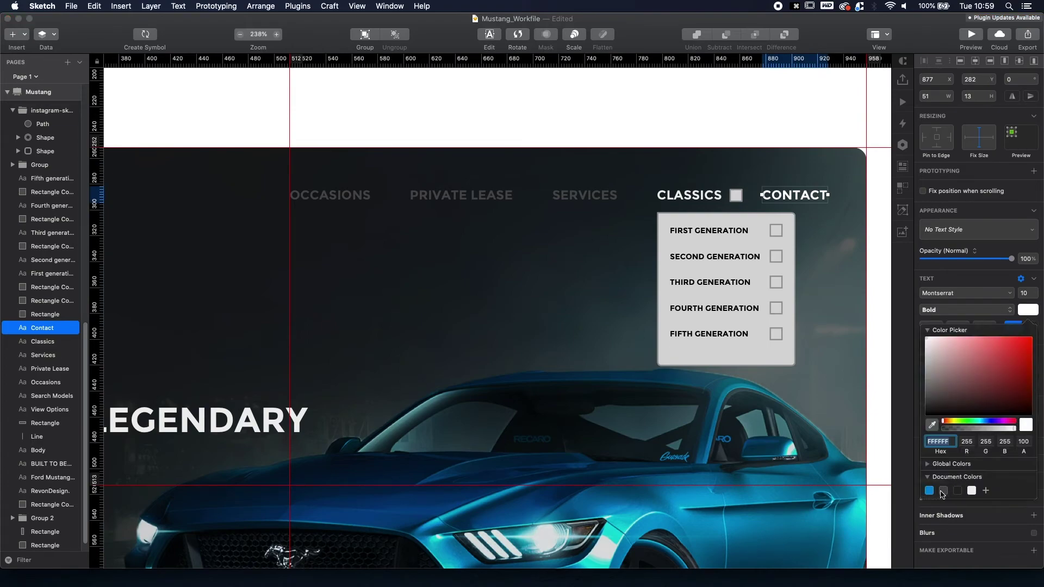
{"action": "left_click", "coordinate": [930, 491]}
{"action": "left_click", "coordinate": [719, 455]}
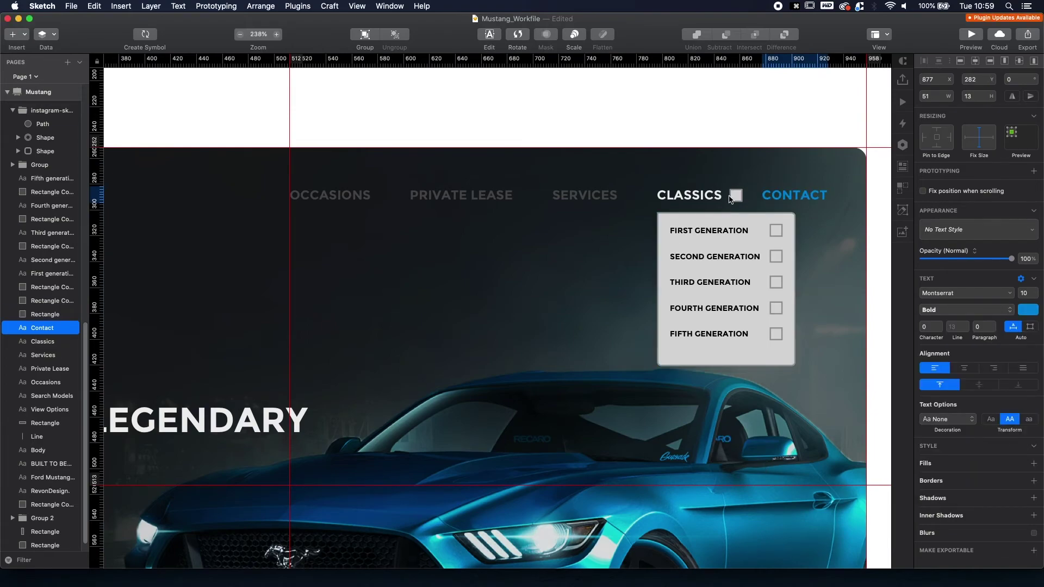
Copy the blue chevron inside the EXPLORE group.
{"action": "scroll", "coordinate": [625, 405], "scroll_direction": "down", "scroll_amount": 3}
{"action": "left_click", "coordinate": [625, 406]}
{"action": "left_click_drag", "start_coordinate": [590, 482], "coordinate": [754, 272]}
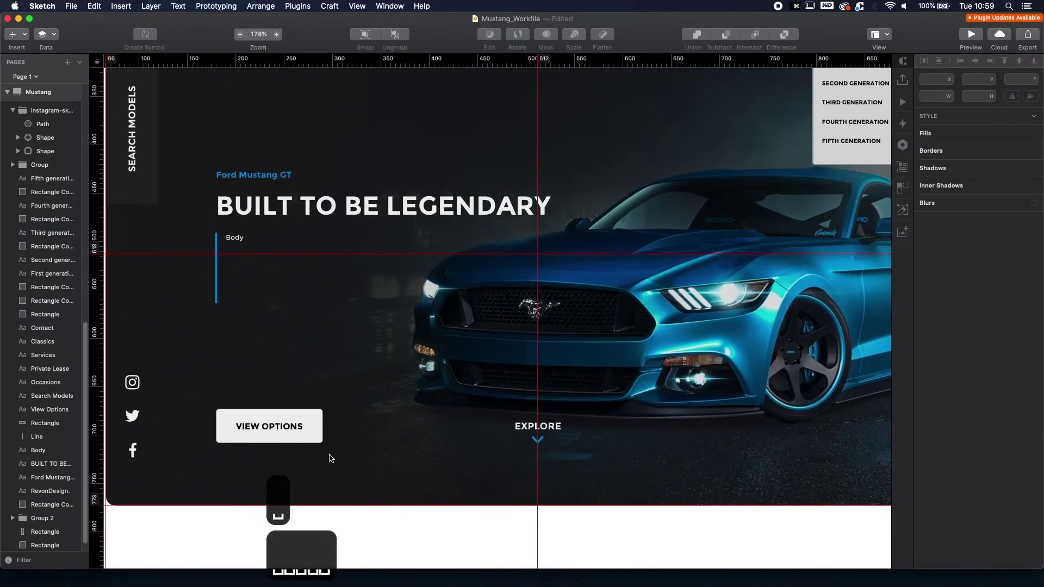
{"action": "left_click", "coordinate": [545, 443]}
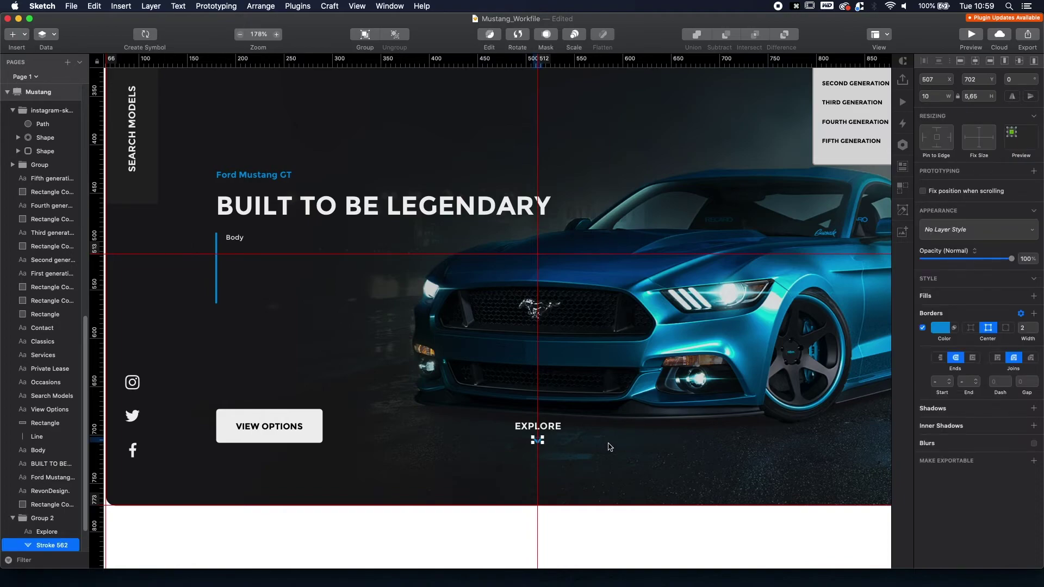
{"action": "key", "text": "super+c"}
{"action": "key", "text": "Escape"}
Paste the chevron and move it onto the placeholder square beside CLASSICS, at X 852, Y 286.
{"action": "left_click_drag", "start_coordinate": [687, 185], "coordinate": [443, 461]}
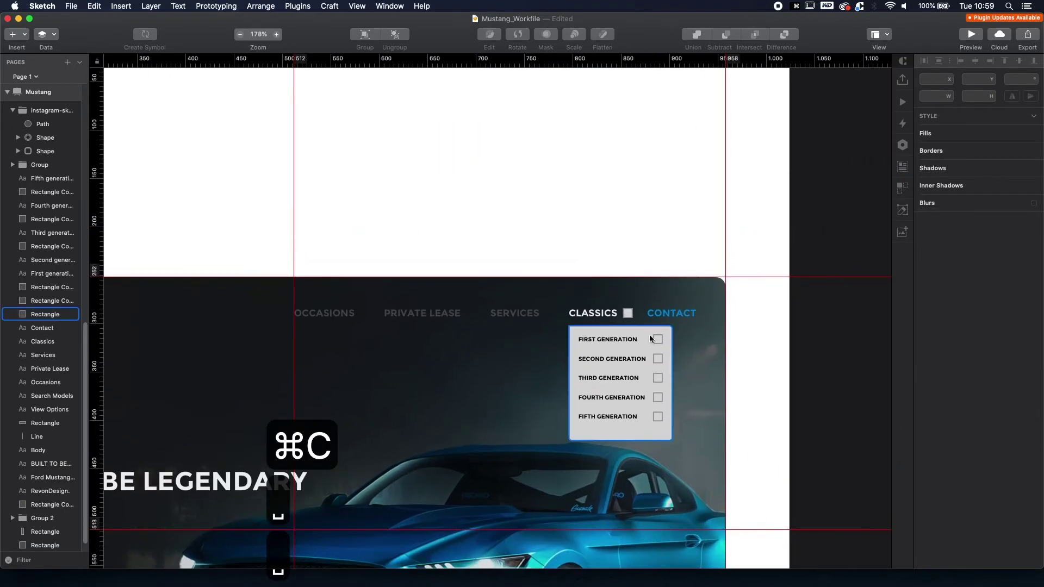
{"action": "scroll", "coordinate": [645, 342], "scroll_direction": "up", "scroll_amount": 5}
{"action": "left_click", "coordinate": [617, 285]}
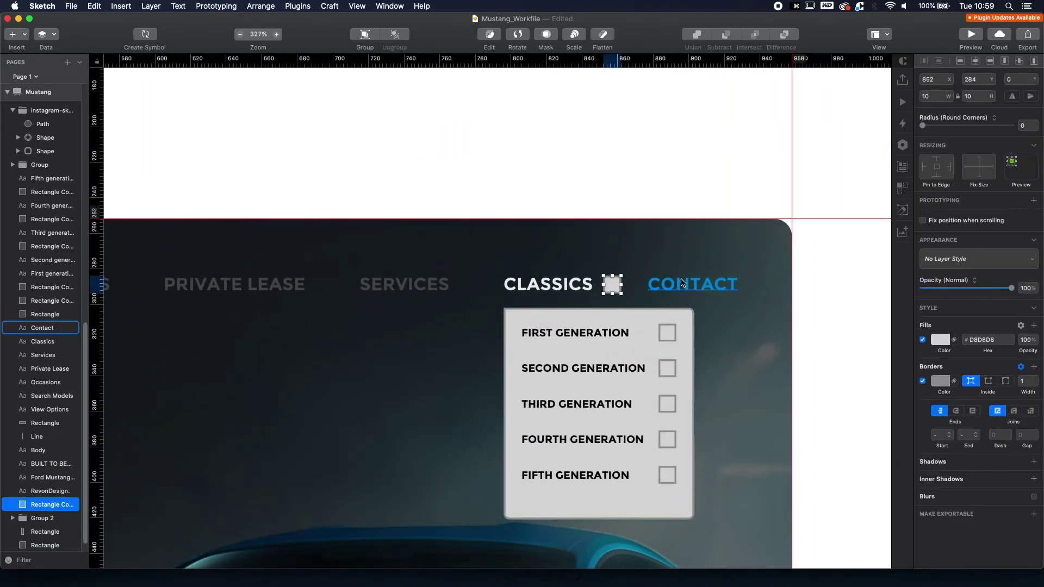
{"action": "key", "text": "super+v"}
{"action": "left_click_drag", "start_coordinate": [494, 313], "coordinate": [612, 284]}
{"action": "scroll", "coordinate": [635, 297], "scroll_direction": "up", "scroll_amount": 8}
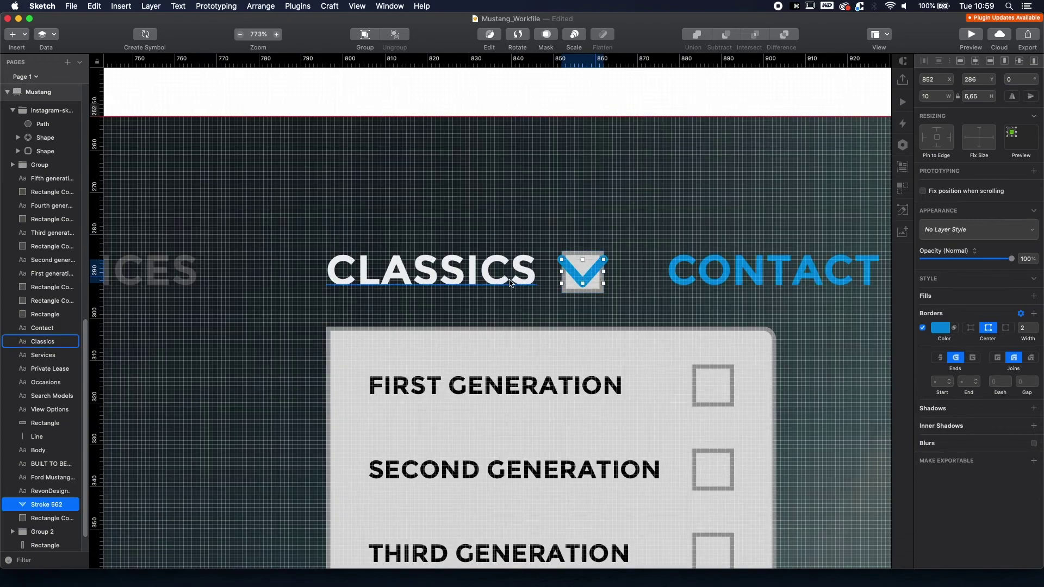
Delete the placeholder square behind the chevron and vertically centre the chevron with the CLASSICS text.
{"action": "left_click", "coordinate": [603, 288]}
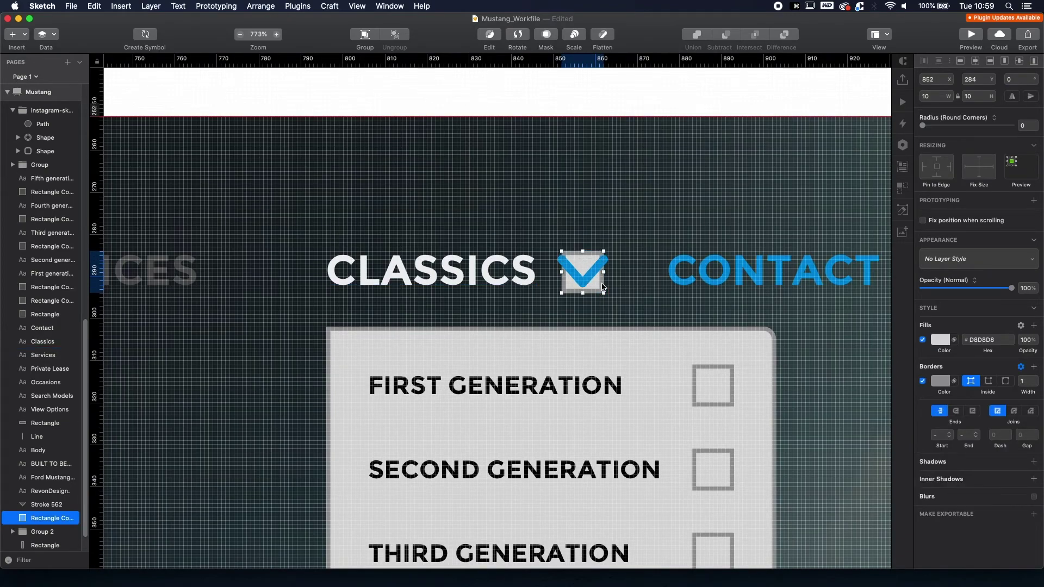
{"action": "key", "text": "BackSpace"}
{"action": "left_click", "coordinate": [586, 280]}
{"action": "left_click", "coordinate": [505, 278], "text": "shift"}
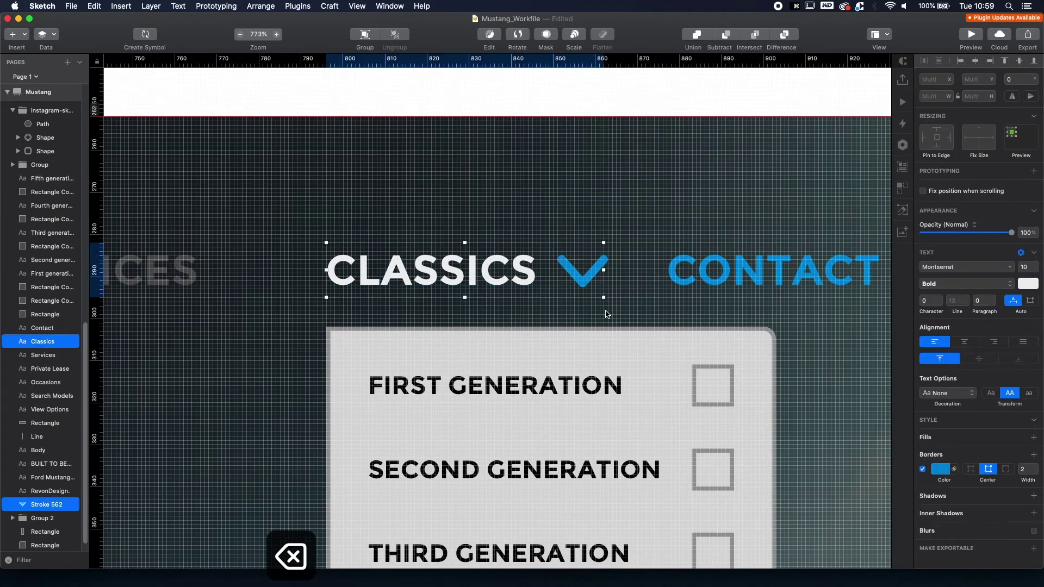
{"action": "left_click", "coordinate": [605, 313]}
{"action": "left_click", "coordinate": [581, 280]}
{"action": "left_click", "coordinate": [498, 281], "text": "shift"}
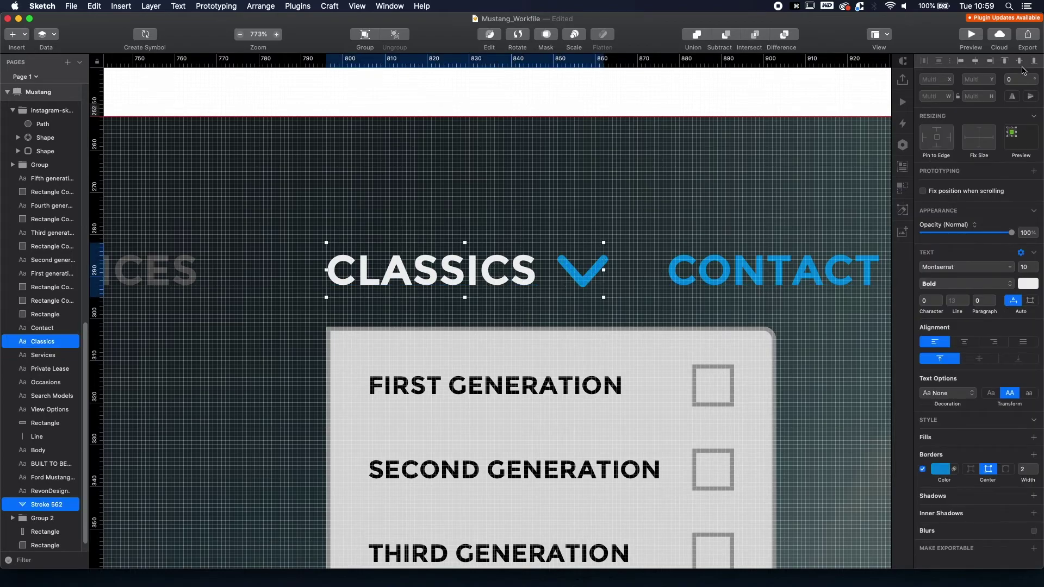
{"action": "left_click", "coordinate": [631, 281]}
Scale the chevron beside CLASSICS proportionally to a width of 5, thin its border and move it slightly down.
{"action": "left_click_drag", "start_coordinate": [671, 366], "coordinate": [651, 259]}
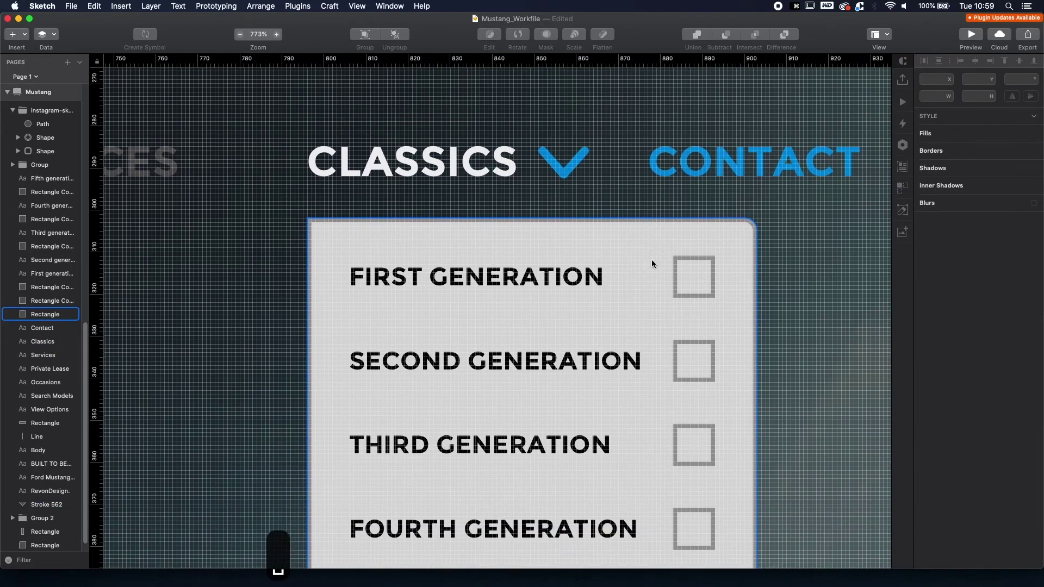
{"action": "scroll", "coordinate": [643, 273], "scroll_direction": "up", "scroll_amount": 3}
{"action": "scroll", "coordinate": [643, 276], "scroll_direction": "down", "scroll_amount": 10}
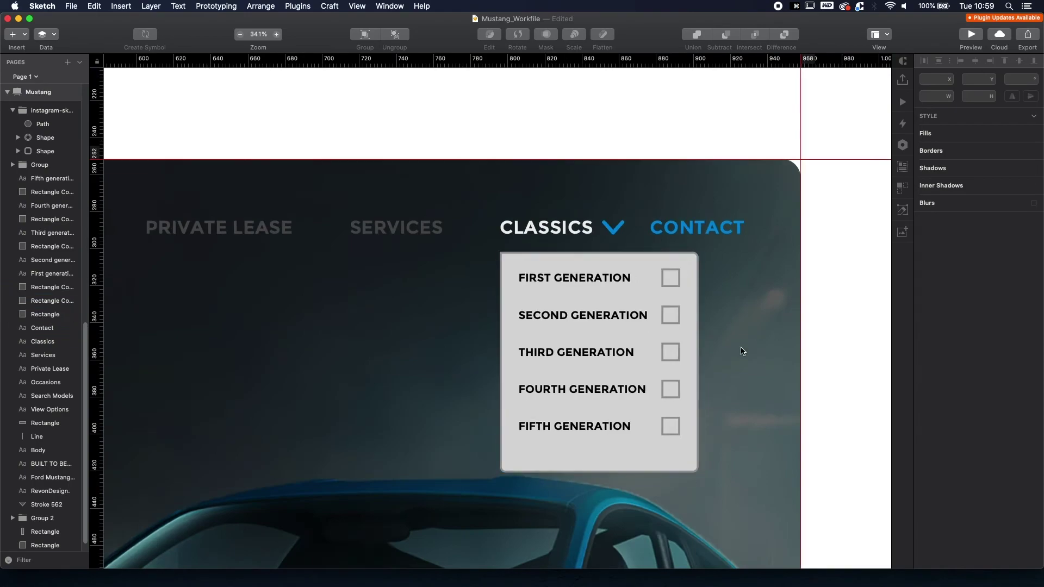
{"action": "scroll", "coordinate": [745, 308], "scroll_direction": "down", "scroll_amount": 2}
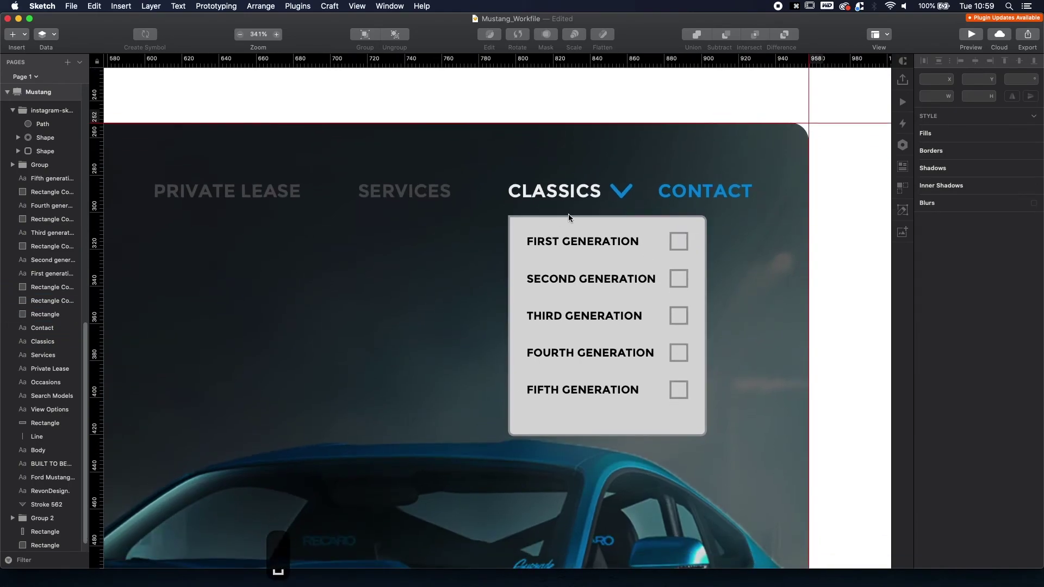
{"action": "left_click", "coordinate": [621, 192]}
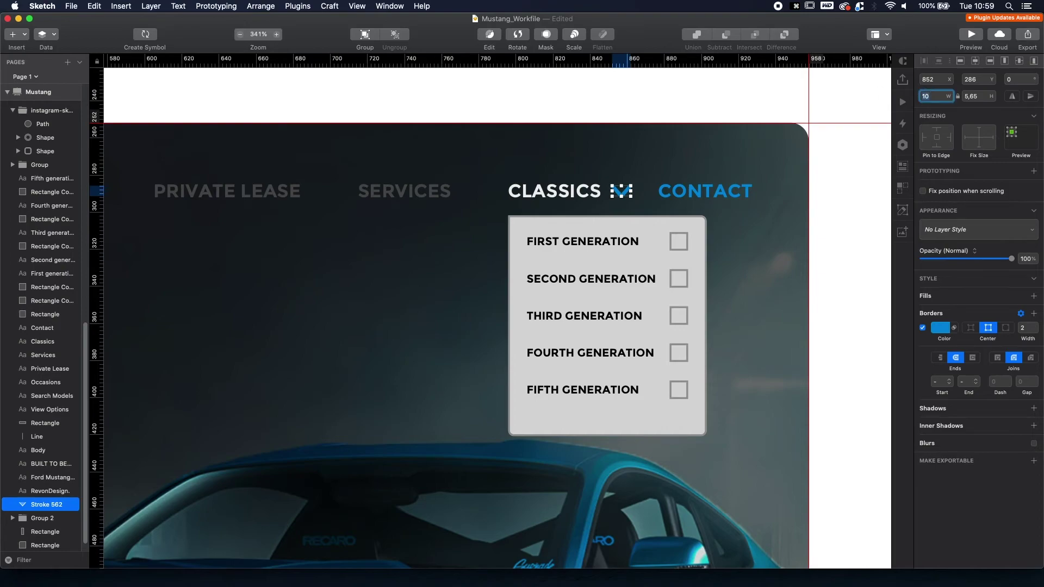
{"action": "type", "text": "5"}
{"action": "key", "text": "Return"}
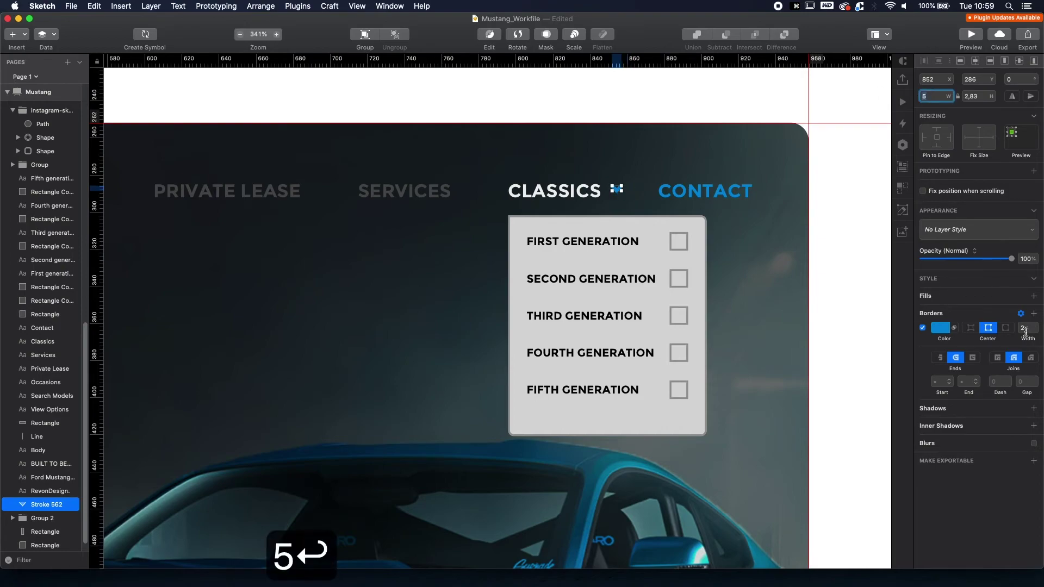
{"action": "left_click", "coordinate": [829, 306]}
{"action": "left_click_drag", "start_coordinate": [619, 190], "coordinate": [617, 194]}
Try to vertically centre the CLASSICS text with the chevron, and undo the alignment.
{"action": "left_click", "coordinate": [565, 194]}
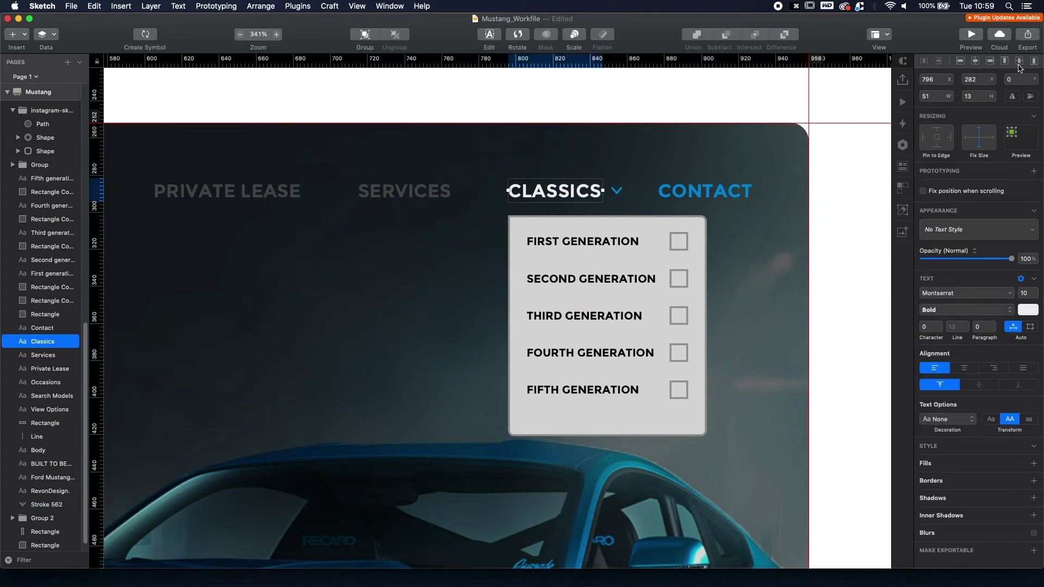
{"action": "left_click", "coordinate": [1019, 62]}
{"action": "left_click", "coordinate": [848, 218]}
{"action": "key", "text": "cmd+z"}
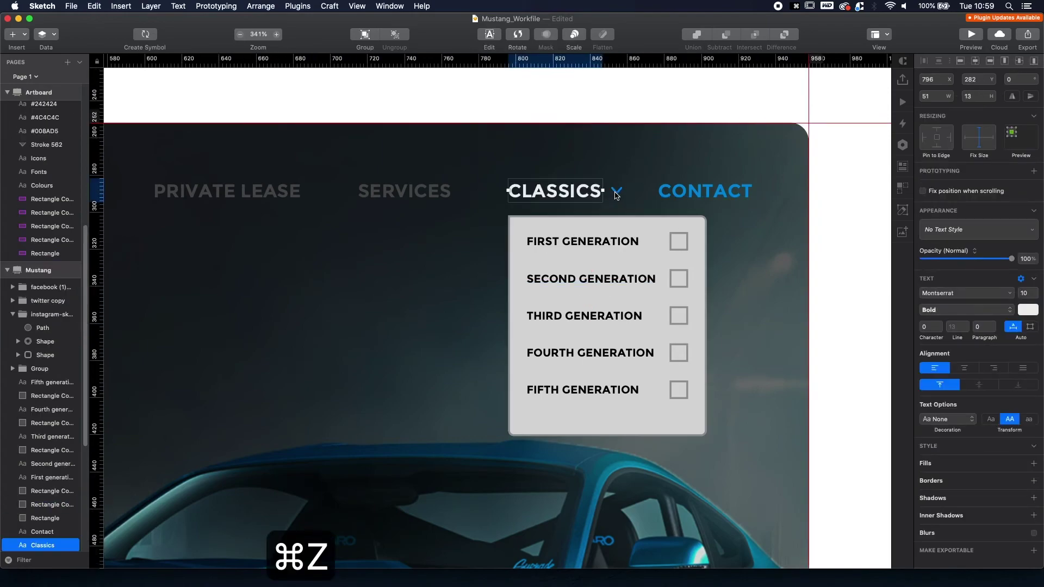
Remove the border from the dropdown rectangle beneath CLASSICS and fill it with #EEEEEE.
{"action": "left_click", "coordinate": [616, 195], "text": "shift"}
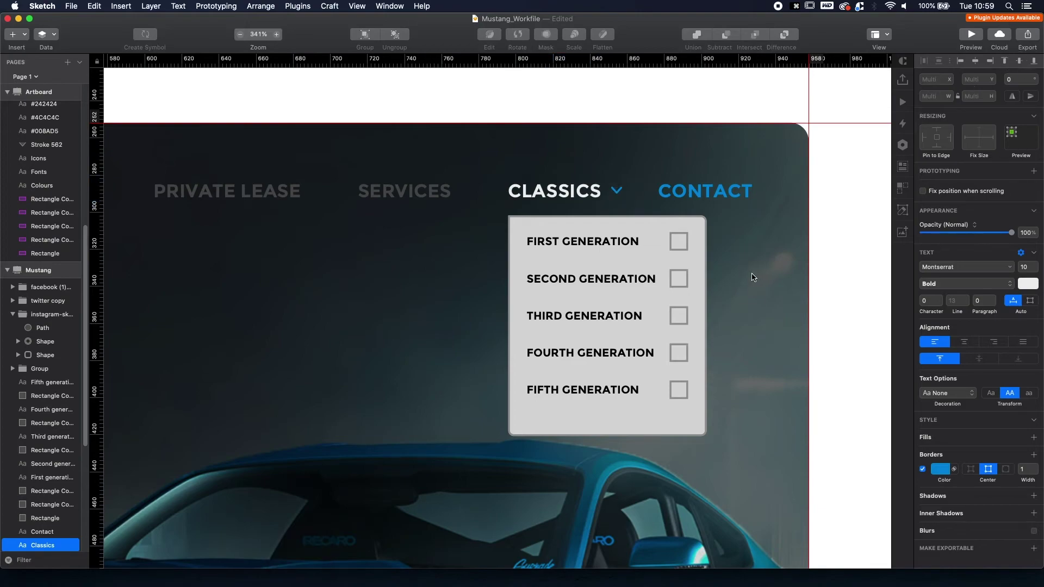
{"action": "scroll", "coordinate": [752, 277], "scroll_direction": "up", "scroll_amount": 5}
{"action": "left_click", "coordinate": [527, 237]}
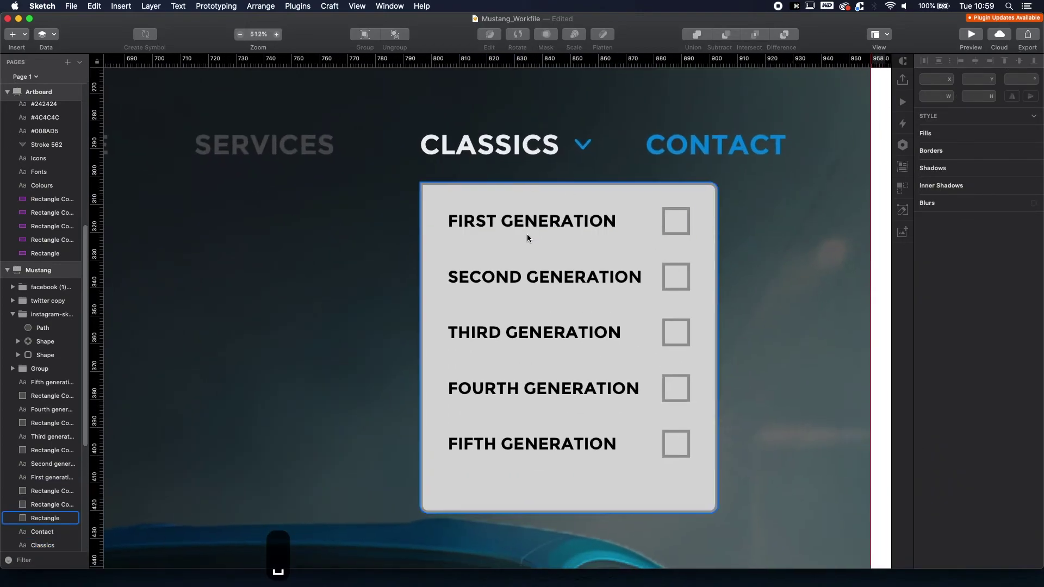
{"action": "left_click", "coordinate": [490, 199]}
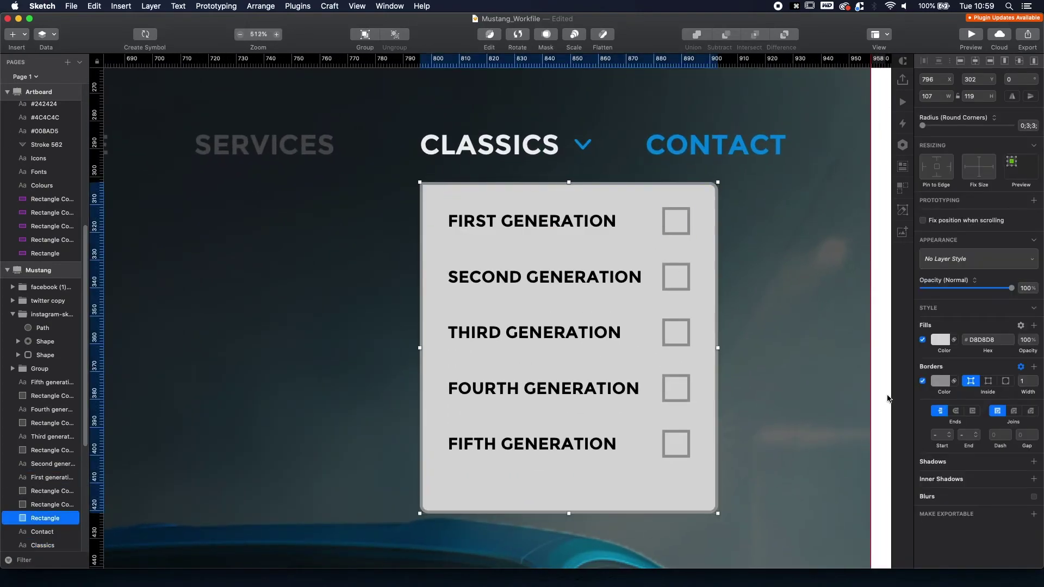
{"action": "left_click", "coordinate": [923, 381]}
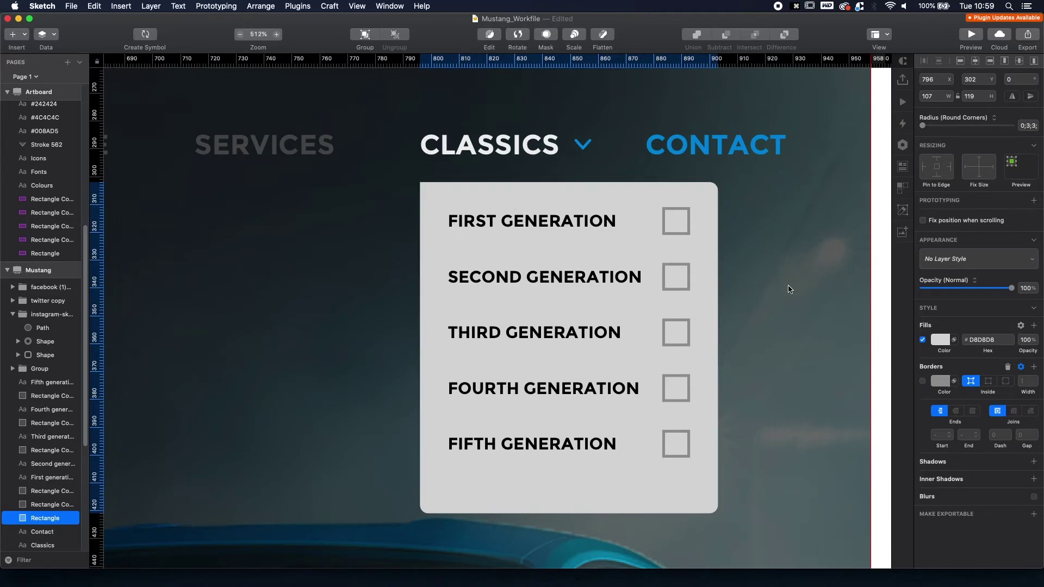
{"action": "left_click", "coordinate": [791, 289]}
{"action": "left_click", "coordinate": [616, 191]}
{"action": "left_click", "coordinate": [939, 341]}
{"action": "left_click", "coordinate": [972, 541]}
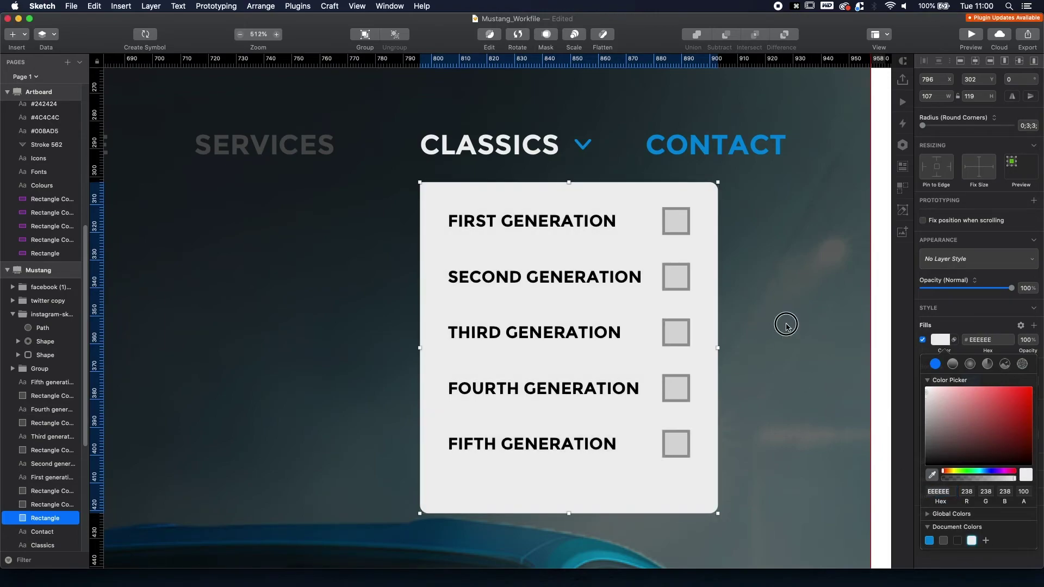
Recolour the five dropdown labels, FIRST GENERATION to FIFTH GENERATION, with the darkest document colour.
{"action": "left_click", "coordinate": [541, 224]}
{"action": "left_click", "coordinate": [544, 277], "text": "shift"}
{"action": "left_click", "coordinate": [567, 334], "text": "shift"}
{"action": "left_click", "coordinate": [576, 389], "text": "shift"}
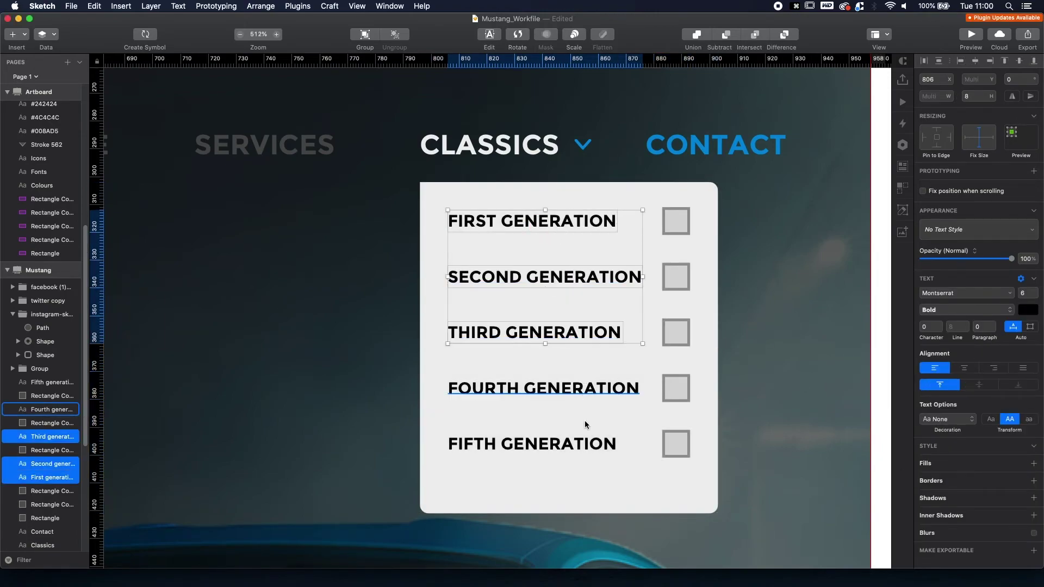
{"action": "left_click", "coordinate": [598, 443], "text": "shift"}
{"action": "left_click", "coordinate": [1015, 312]}
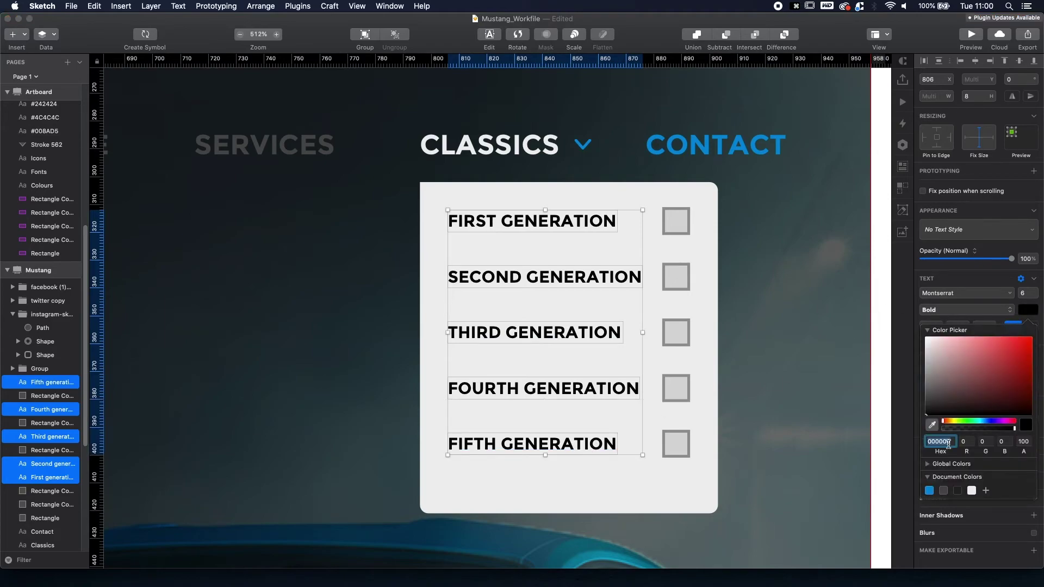
{"action": "key", "text": "Escape"}
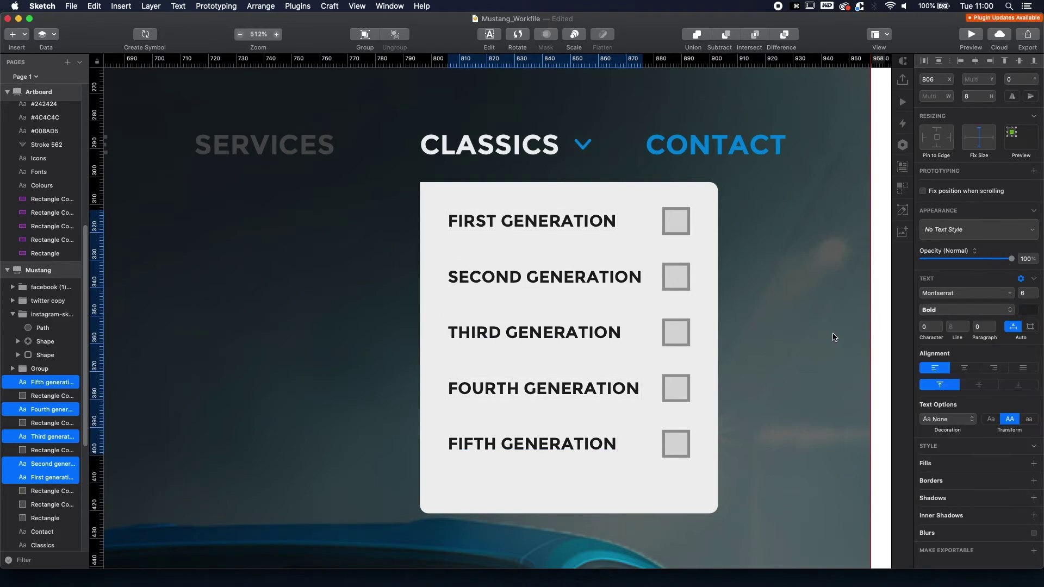
Select the small blue chevron beside CLASSICS.
{"action": "scroll", "coordinate": [631, 237], "scroll_direction": "up", "scroll_amount": 2}
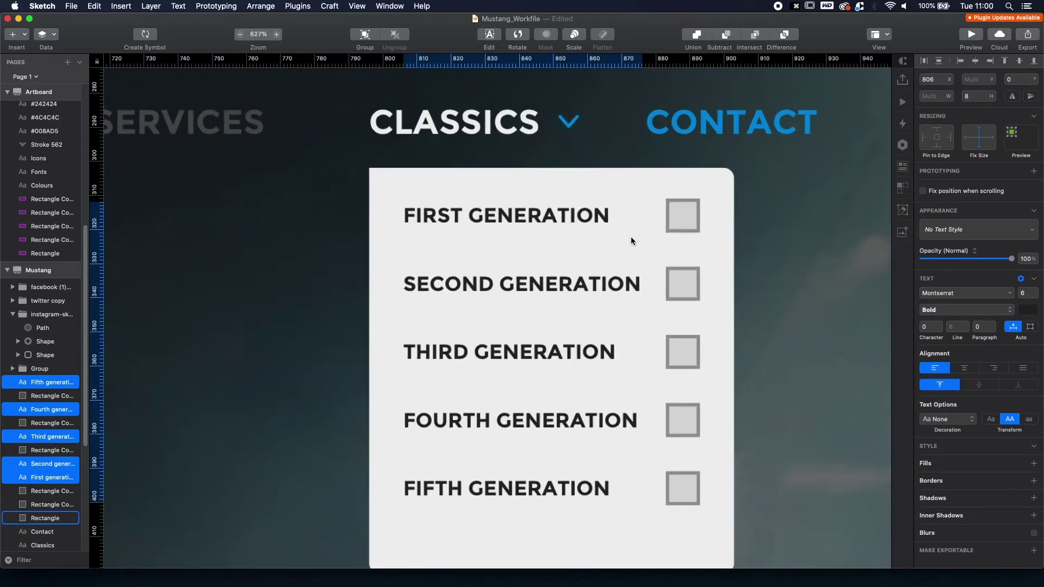
{"action": "left_click", "coordinate": [569, 123]}
{"action": "scroll", "coordinate": [599, 188], "scroll_direction": "down", "scroll_amount": 2}
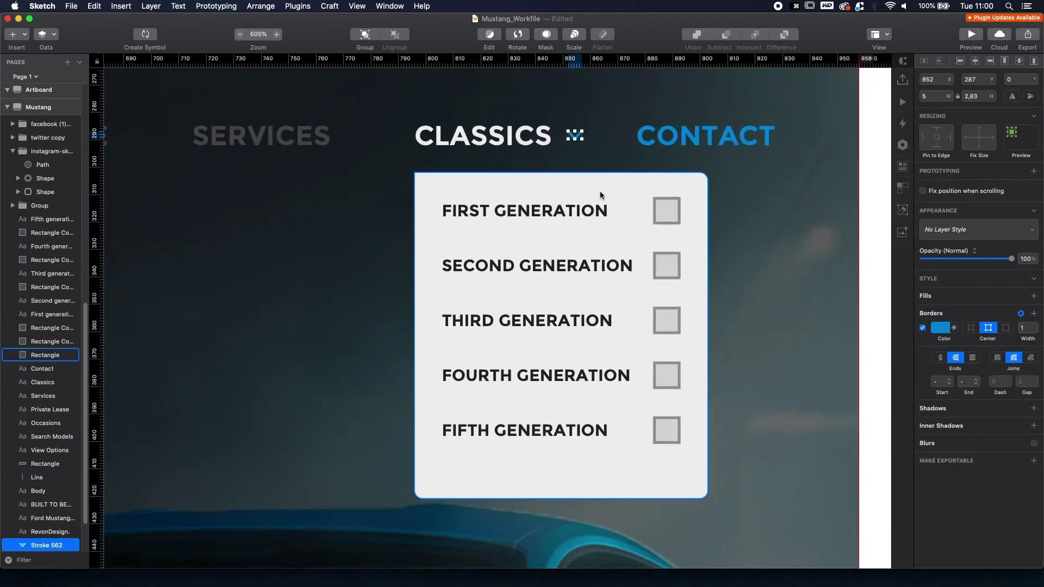
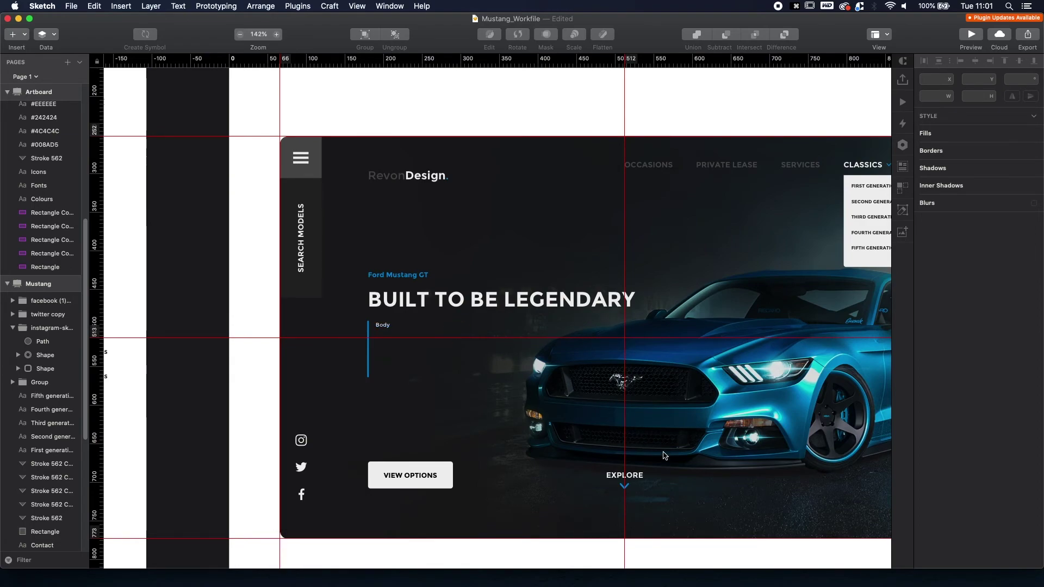
Draw a 1024 by 1024 rectangle covering the whole Mustang artboard, starting at X 0, Y 0.
{"action": "scroll", "coordinate": [665, 462], "scroll_direction": "down", "scroll_amount": 5}
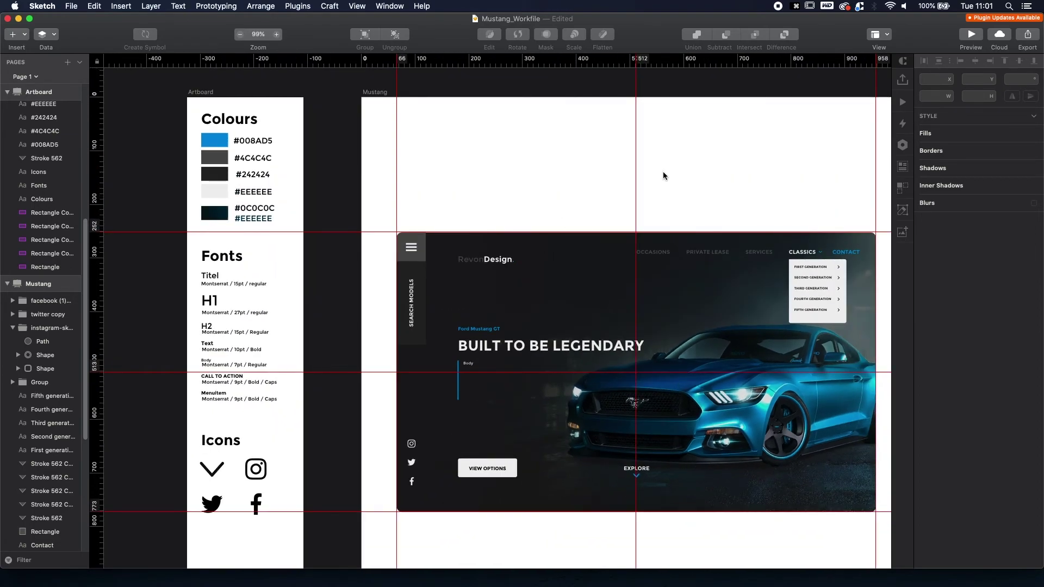
{"action": "scroll", "coordinate": [711, 167], "scroll_direction": "right", "scroll_amount": 3}
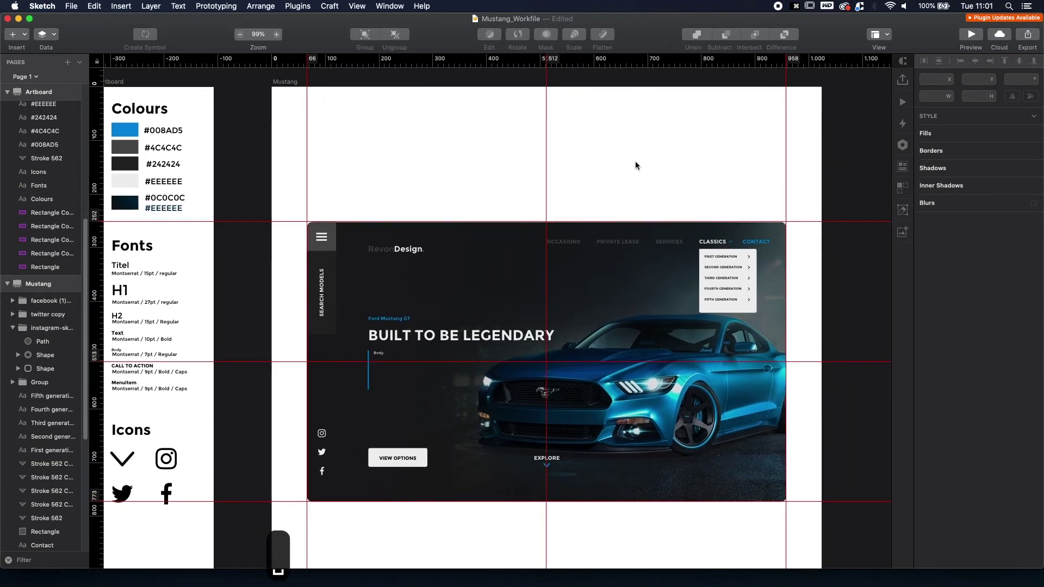
{"action": "scroll", "coordinate": [34, 437], "scroll_direction": "down", "scroll_amount": 8}
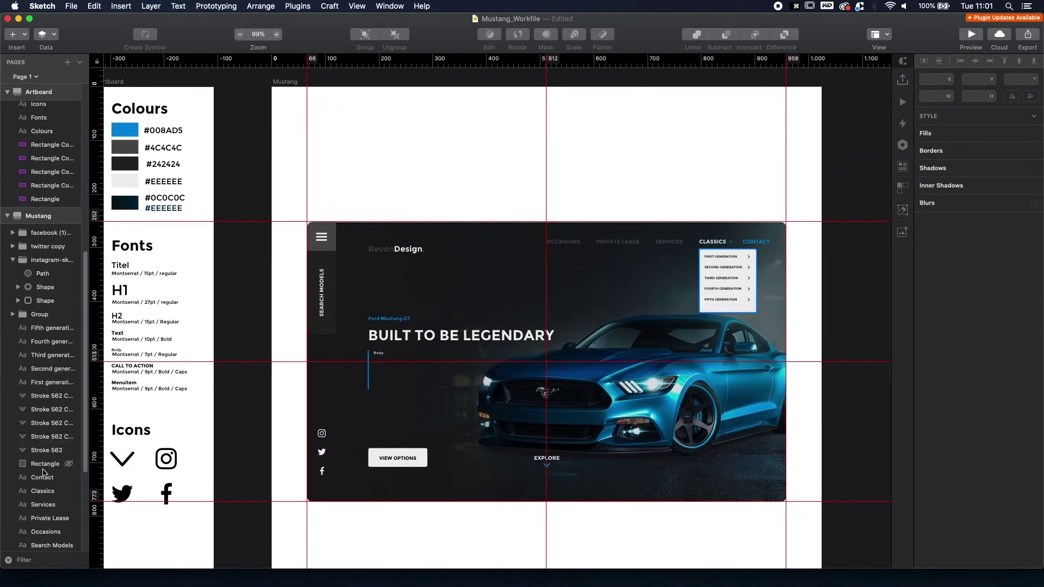
{"action": "left_click", "coordinate": [34, 546]}
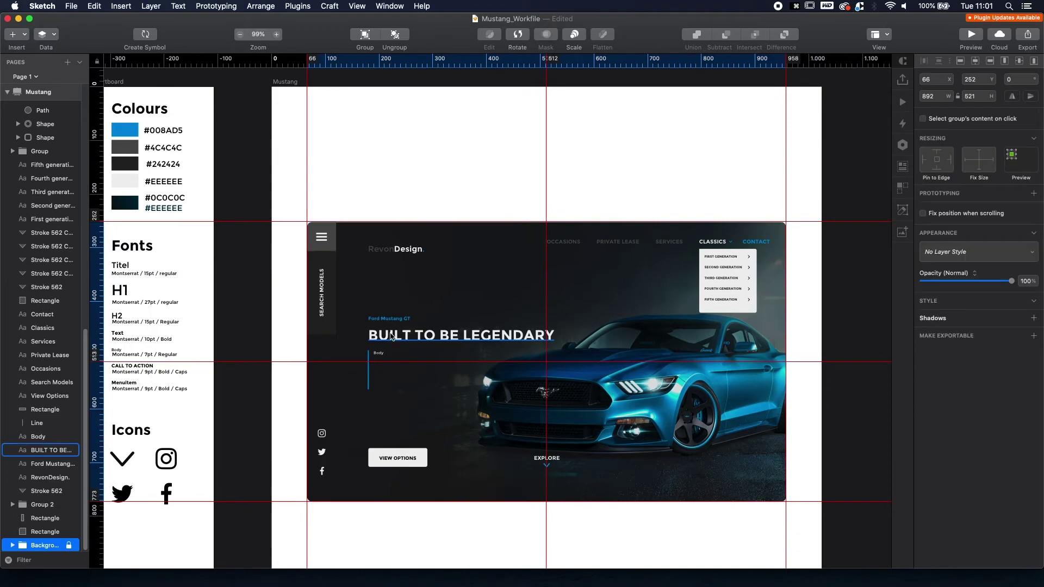
{"action": "left_click", "coordinate": [321, 237]}
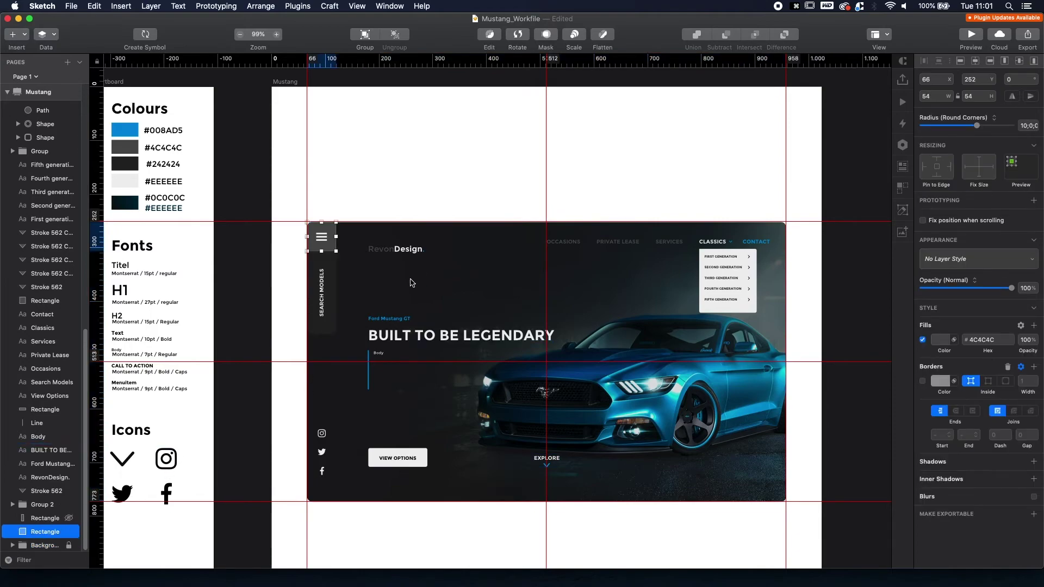
{"action": "key", "text": "r"}
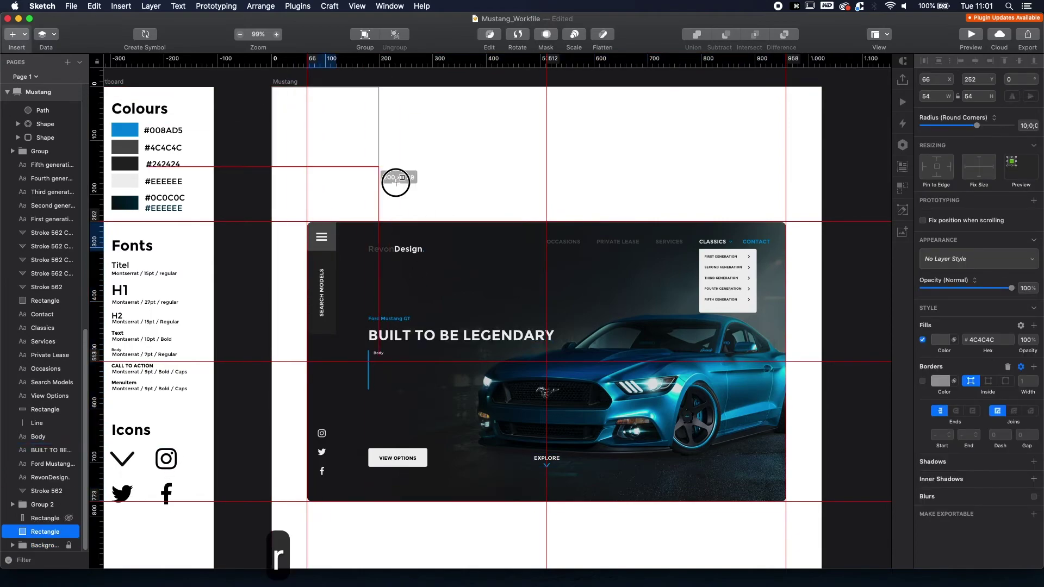
{"action": "mouse_move", "coordinate": [396, 183]}
{"action": "left_mouse_down"}
{"action": "mouse_move", "coordinate": [798, 545]}
{"action": "mouse_move", "coordinate": [834, 566]}
{"action": "mouse_move", "coordinate": [822, 555]}
{"action": "left_mouse_up"}
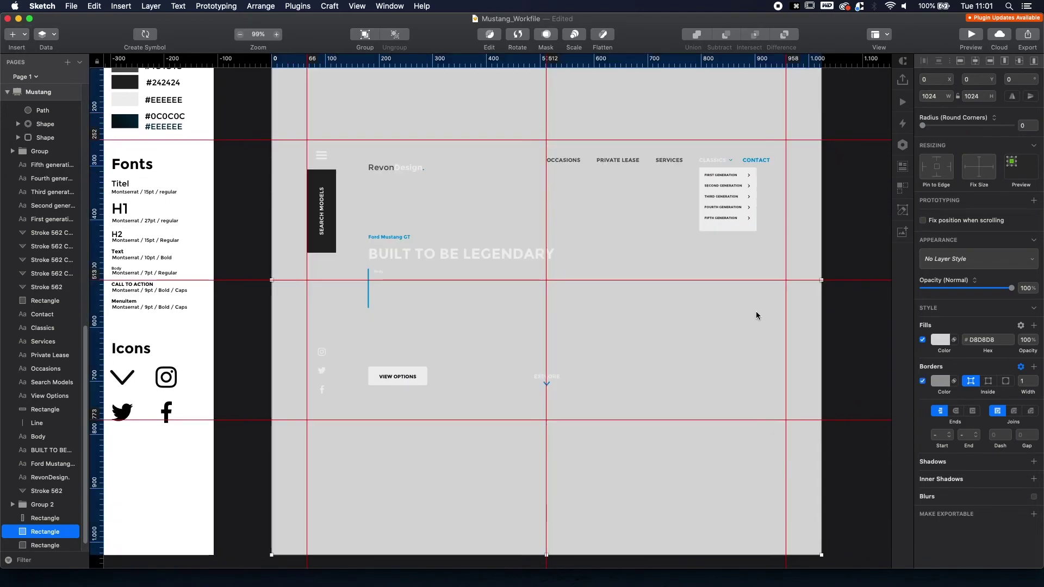
Place the artboard-sized rectangle below the Background group in the layer order and lock the Background group.
{"action": "scroll", "coordinate": [41, 520], "scroll_direction": "down", "scroll_amount": 1}
{"action": "left_click", "coordinate": [32, 523]}
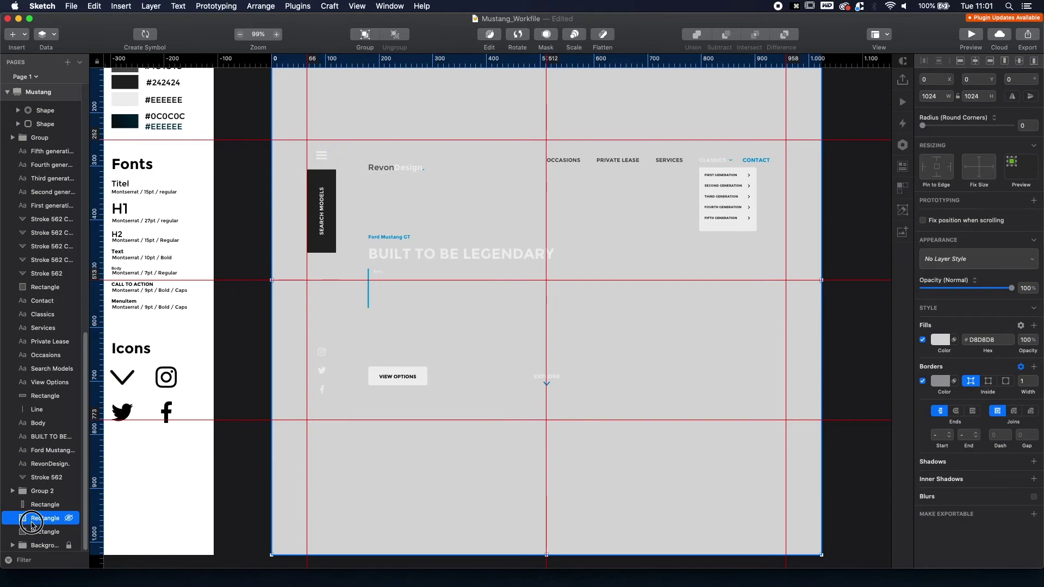
{"action": "mouse_move", "coordinate": [31, 523]}
{"action": "left_mouse_down"}
{"action": "mouse_move", "coordinate": [29, 546]}
{"action": "mouse_move", "coordinate": [27, 526]}
{"action": "left_mouse_up"}
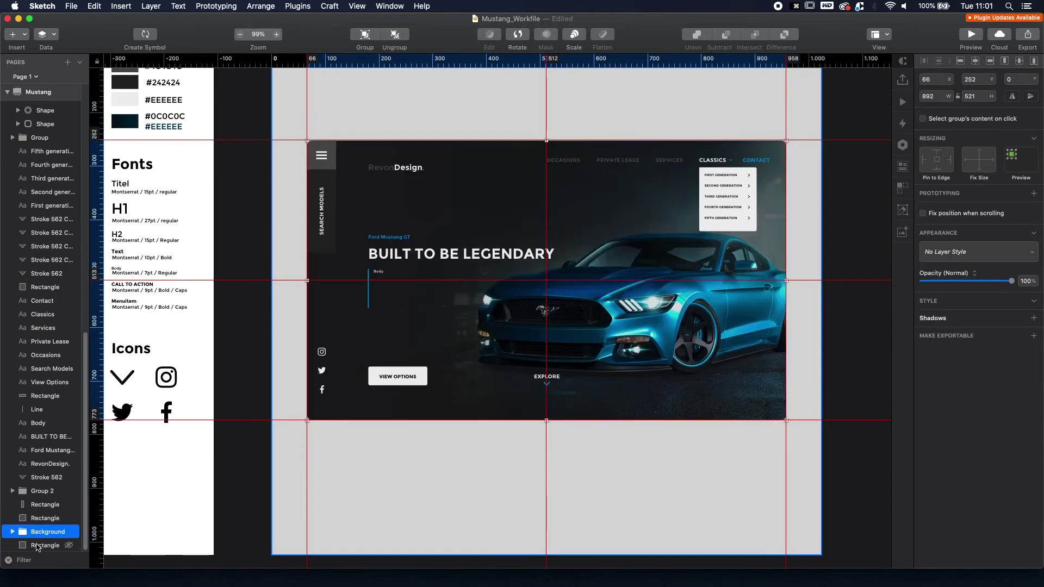
{"action": "left_click", "coordinate": [36, 545]}
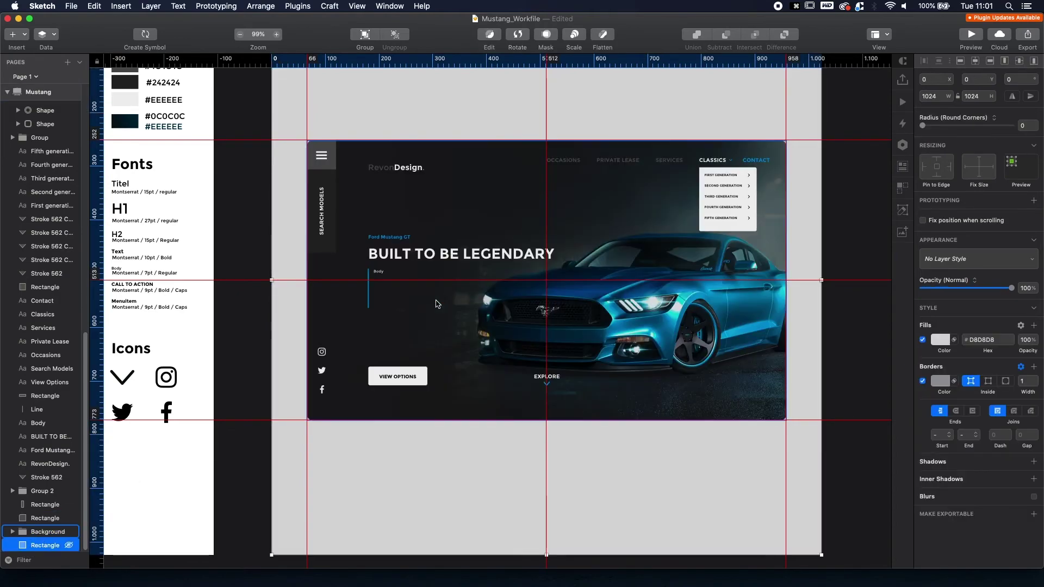
{"action": "left_click", "coordinate": [69, 532], "text": "alt"}
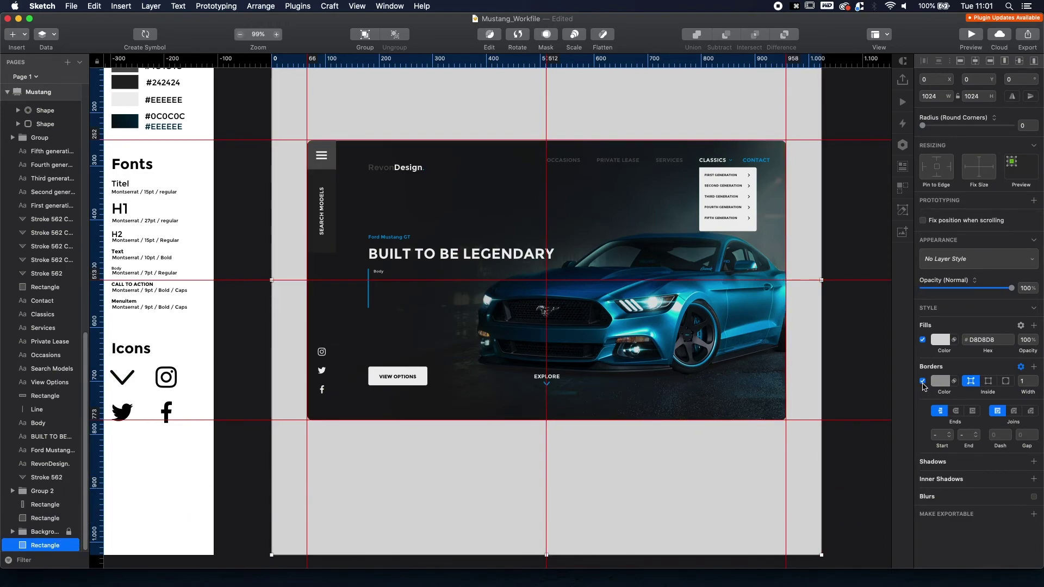
Remove the border of the artboard-sized rectangle and change its fill to a linear gradient.
{"action": "left_click", "coordinate": [922, 381]}
{"action": "left_click", "coordinate": [939, 340]}
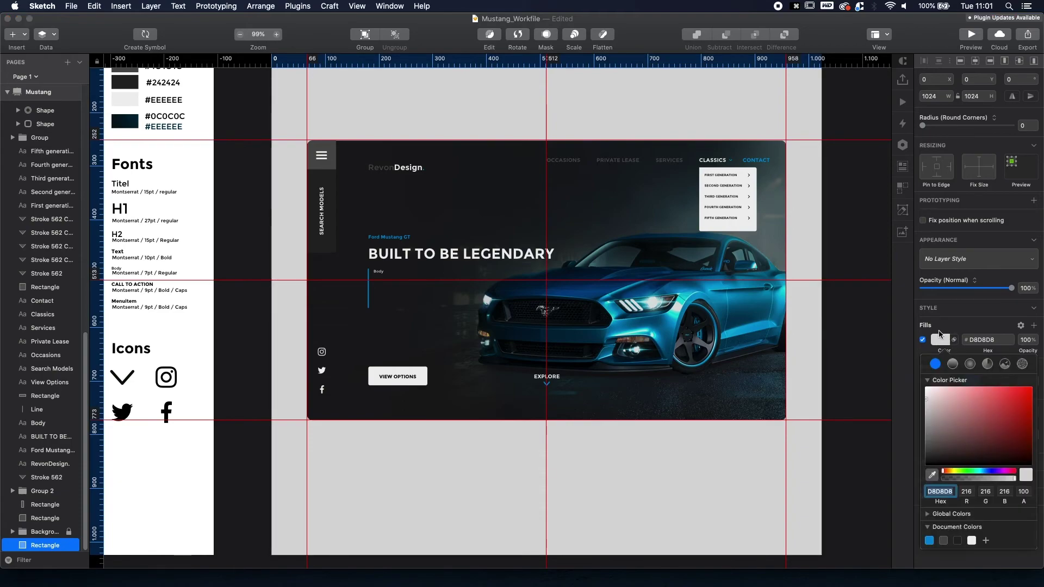
{"action": "left_click", "coordinate": [952, 365]}
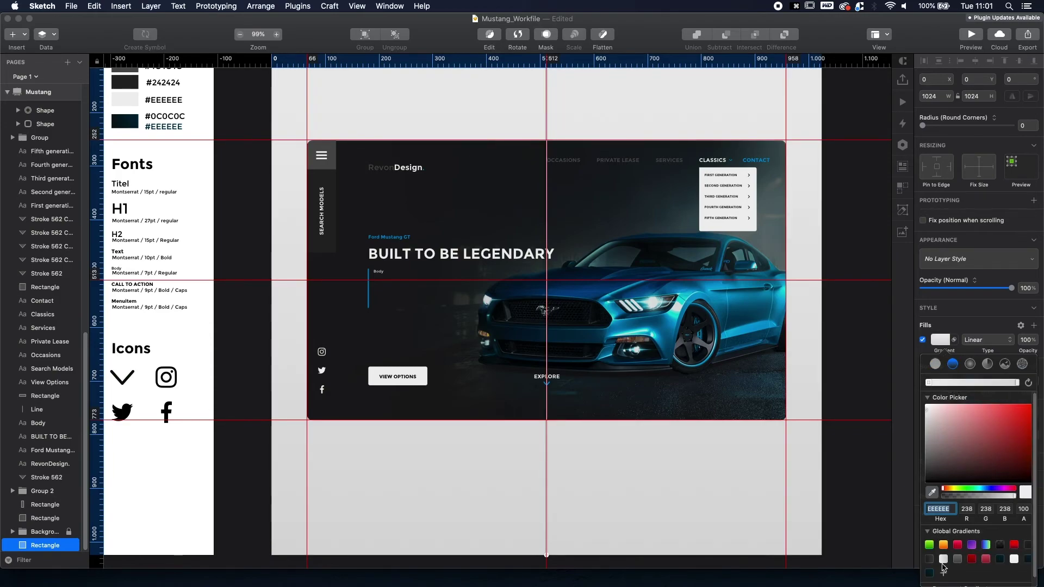
{"action": "left_click", "coordinate": [248, 144]}
Copy the hex value 0C0C0C from the gradient label in the style guide's Colours section.
{"action": "scroll", "coordinate": [261, 153], "scroll_direction": "up", "scroll_amount": 3}
{"action": "scroll", "coordinate": [261, 152], "scroll_direction": "left", "scroll_amount": 2}
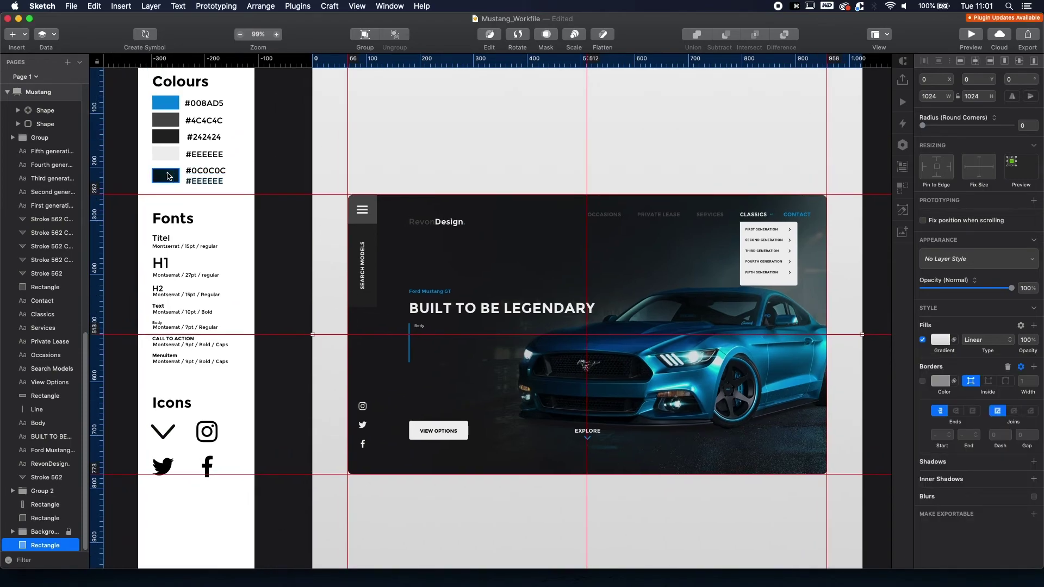
{"action": "double_click", "coordinate": [213, 172]}
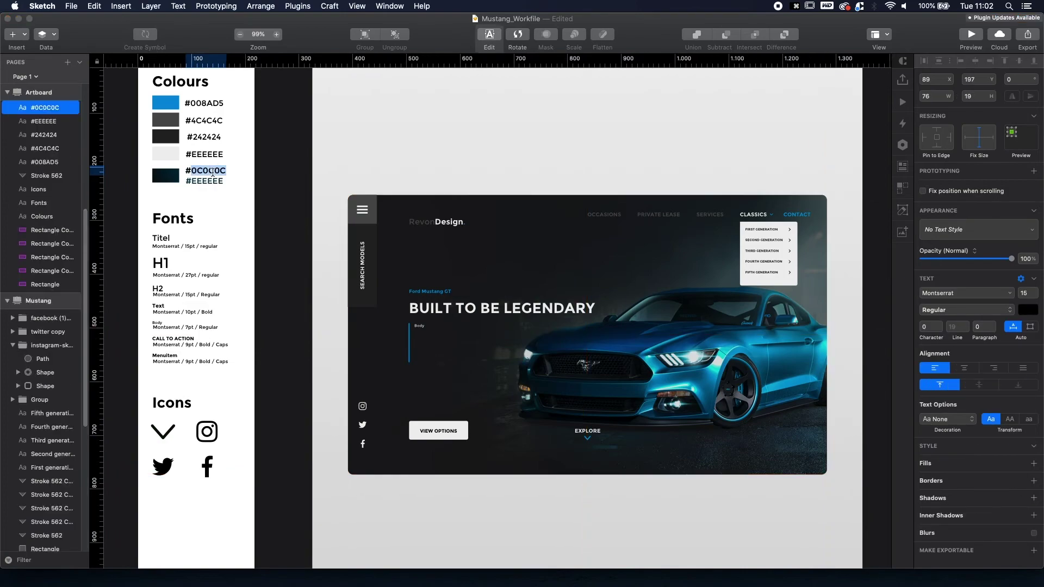
{"action": "key", "text": "ctrl+c"}
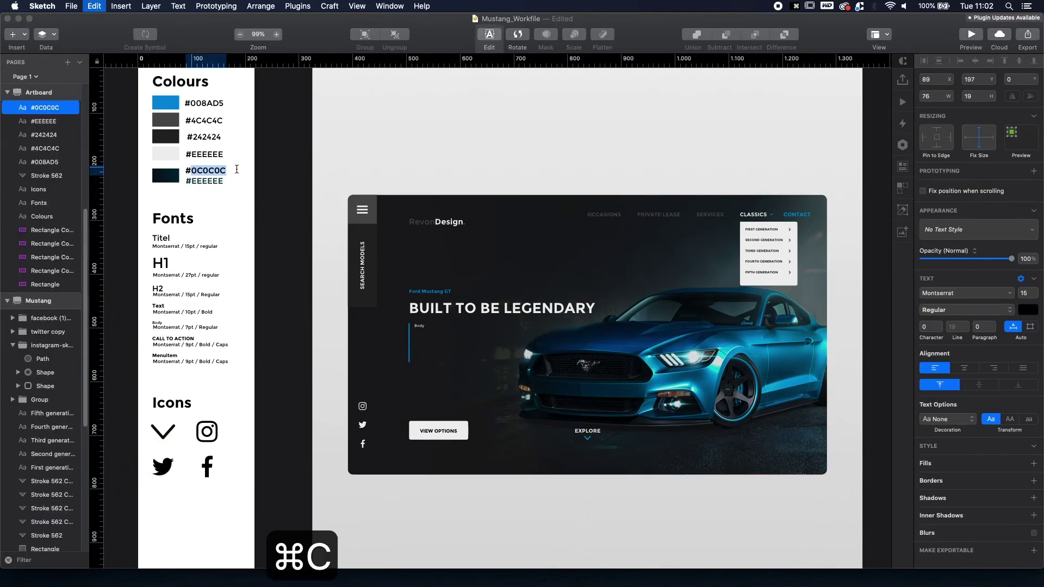
{"action": "key", "text": "Escape"}
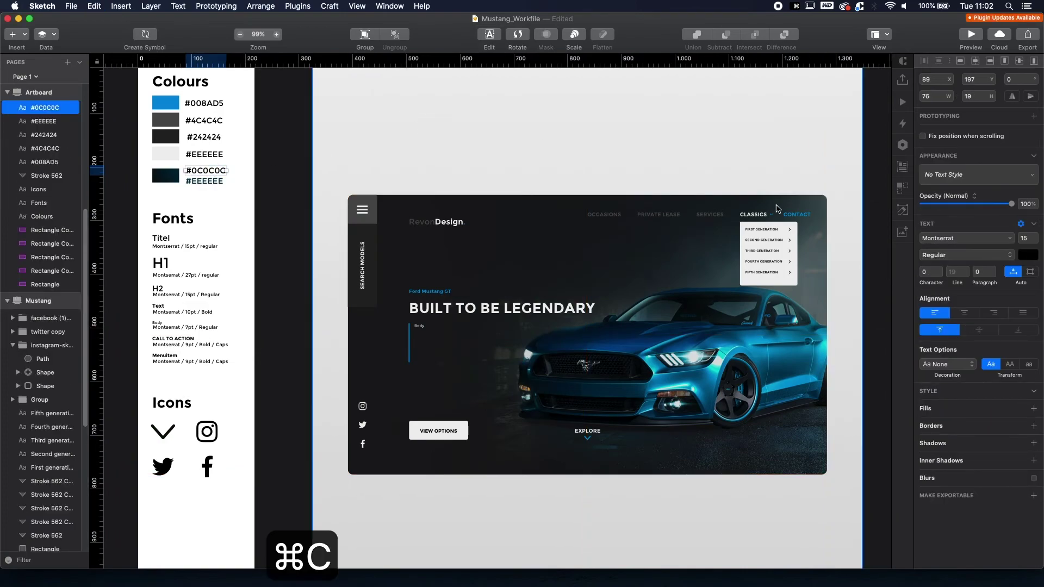
Set the first gradient stop of the artboard-sized rectangle to the copied colour 0C0C0C.
{"action": "left_click", "coordinate": [1028, 255]}
{"action": "left_click", "coordinate": [840, 416]}
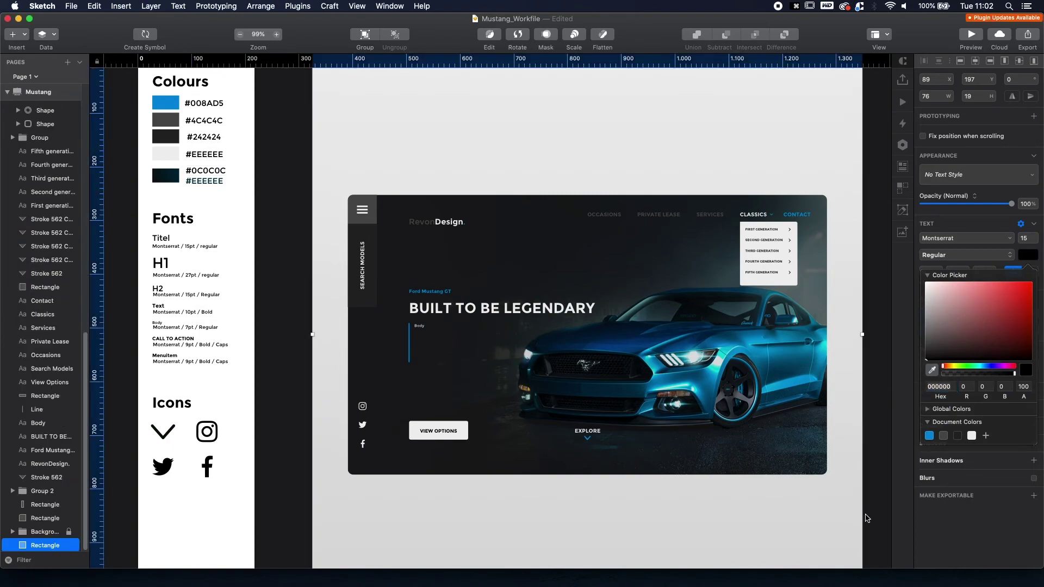
{"action": "left_click", "coordinate": [939, 341]}
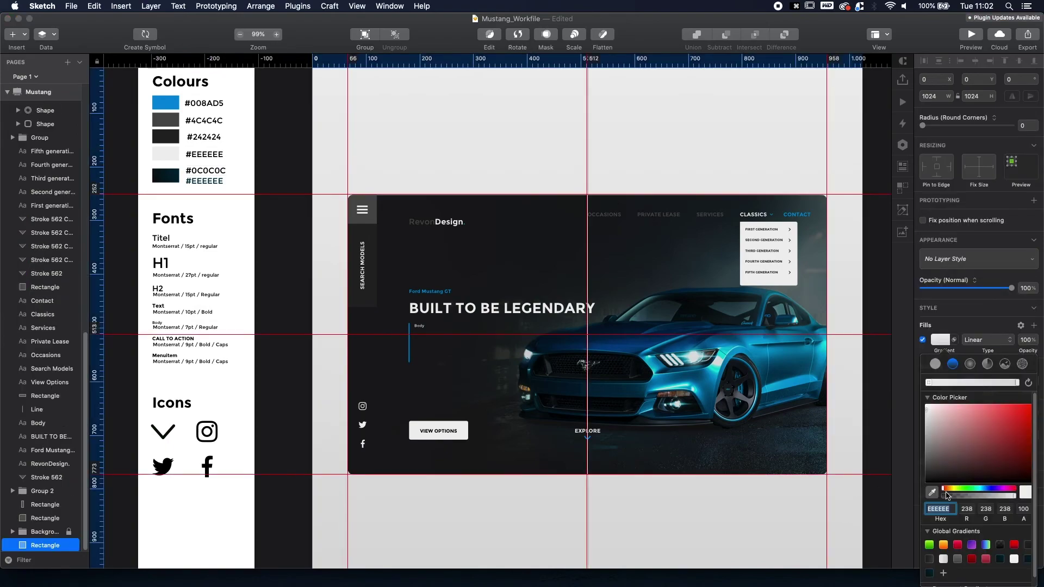
{"action": "left_click", "coordinate": [928, 495]}
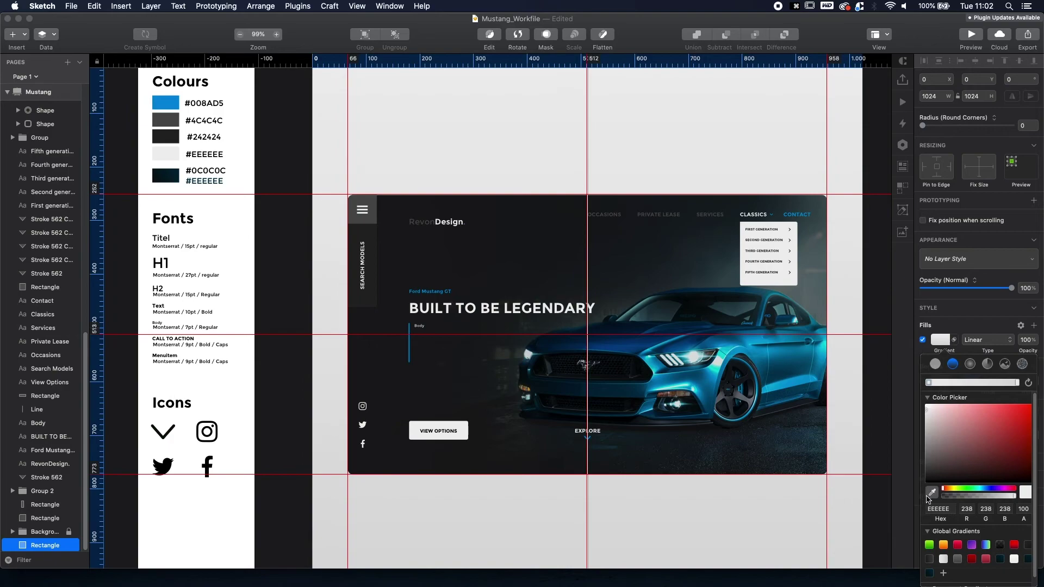
{"action": "left_click", "coordinate": [941, 511]}
{"action": "key", "text": "cmd+v"}
{"action": "key", "text": "Return"}
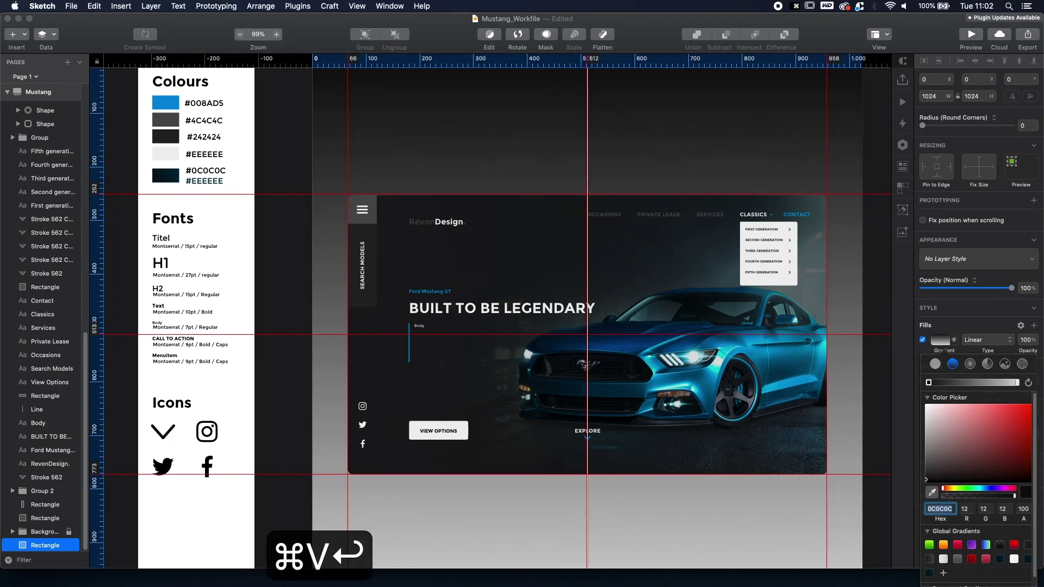
Set the last gradient stop of the artboard-sized rectangle to EEEEEE.
{"action": "left_click", "coordinate": [1016, 383]}
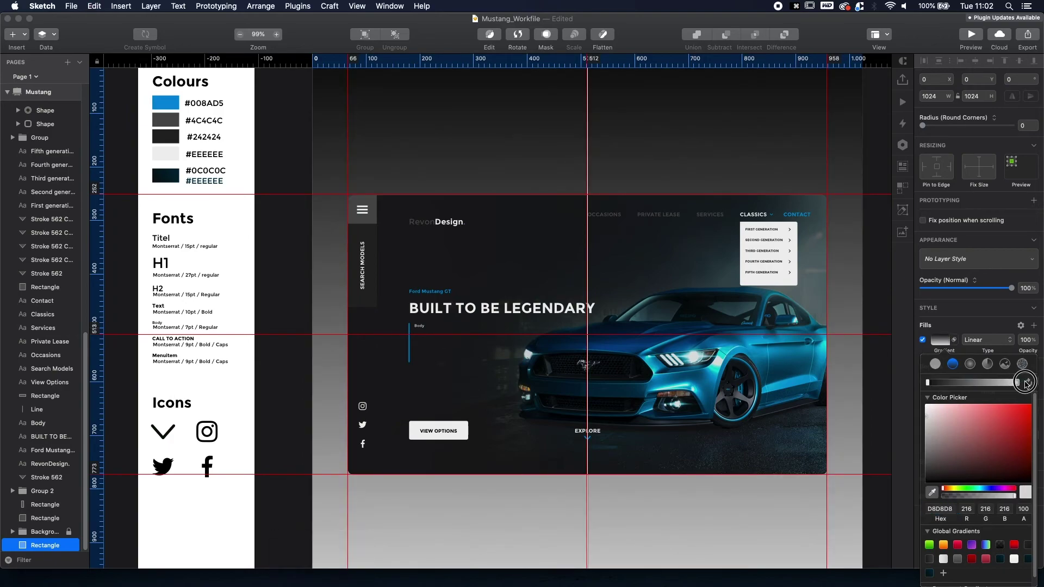
{"action": "left_click", "coordinate": [942, 510]}
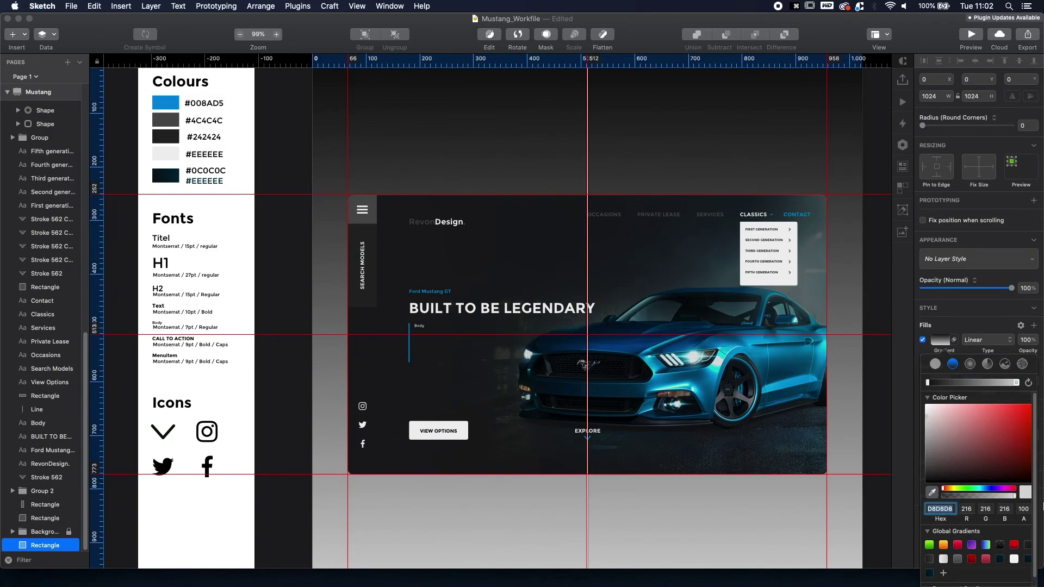
{"action": "type", "text": "EEEE"}
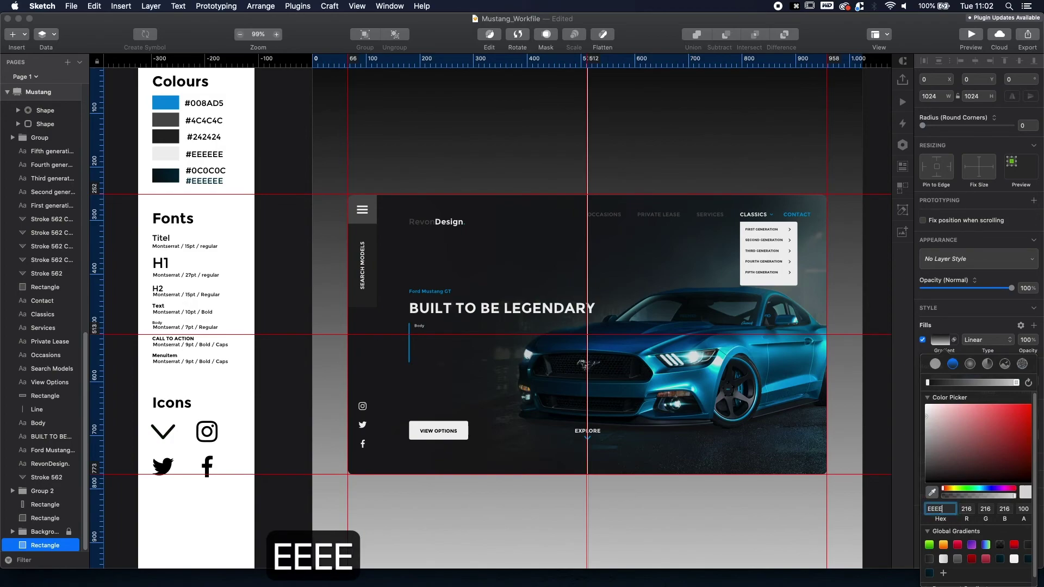
{"action": "type", "text": "EE"}
{"action": "key", "text": "Return"}
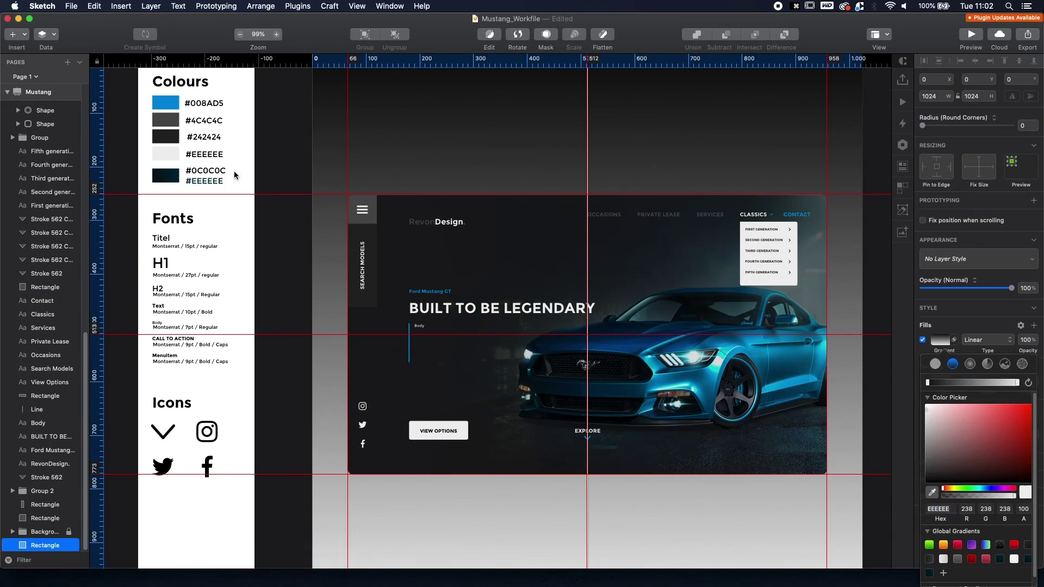
Copy the text colour 00293F of the gradient swatch's lower label in the style guide and replace that label's text with #00293F.
{"action": "left_click", "coordinate": [212, 185]}
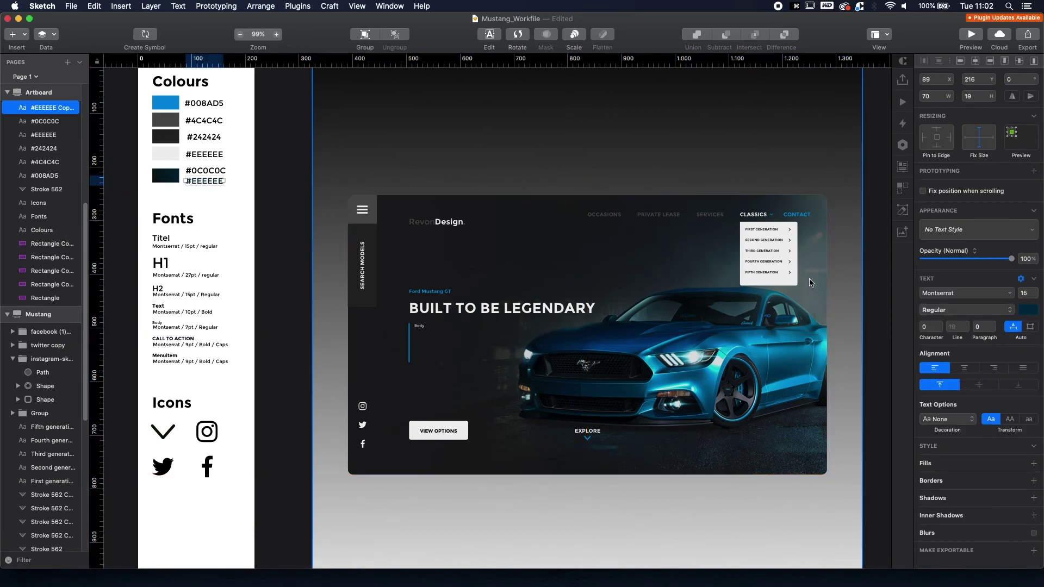
{"action": "left_click", "coordinate": [1022, 310]}
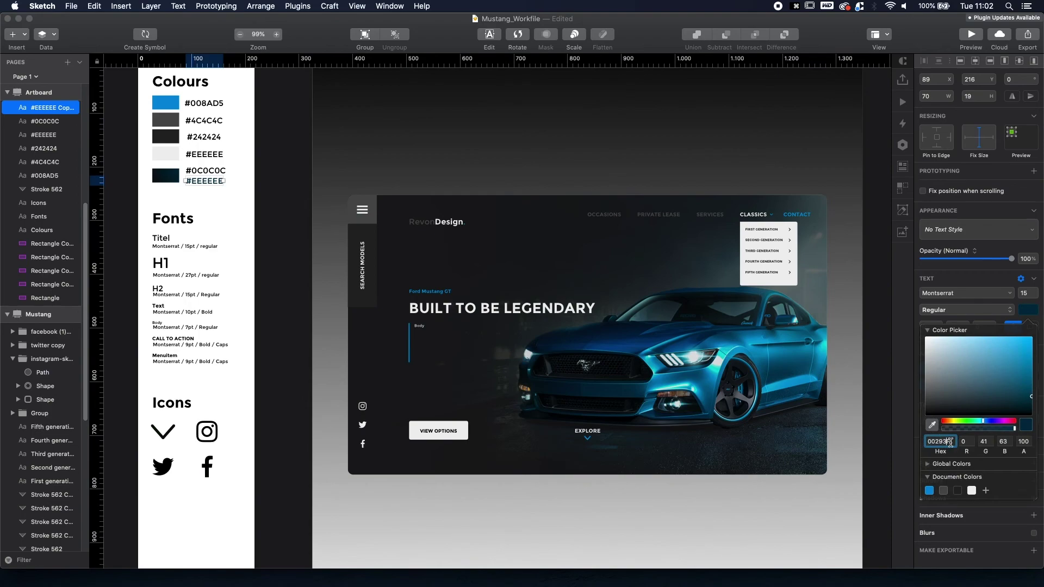
{"action": "key", "text": "super+c"}
{"action": "left_click", "coordinate": [276, 205]}
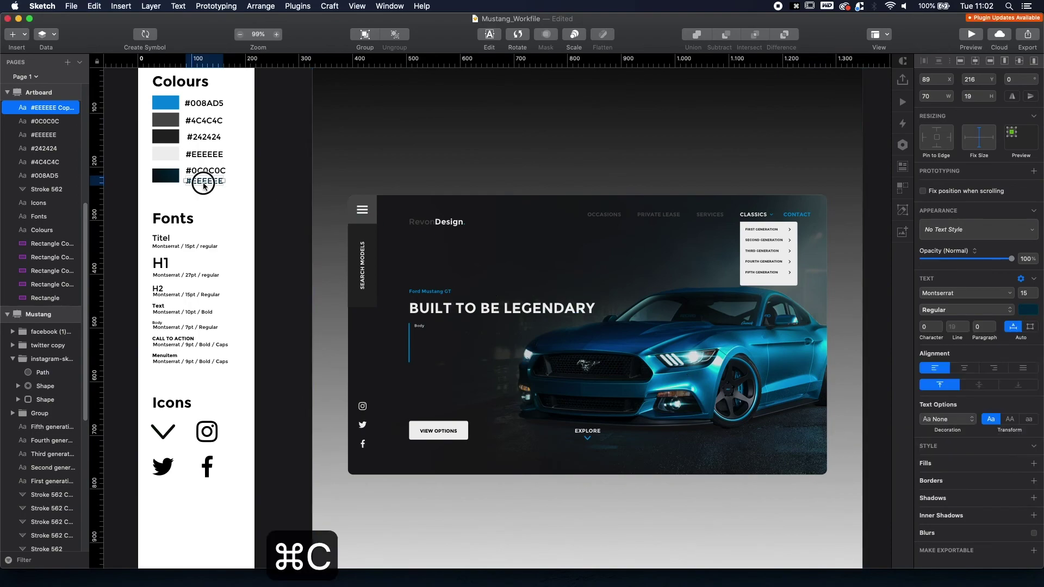
{"action": "double_click", "coordinate": [202, 180]}
{"action": "key", "text": "super+v"}
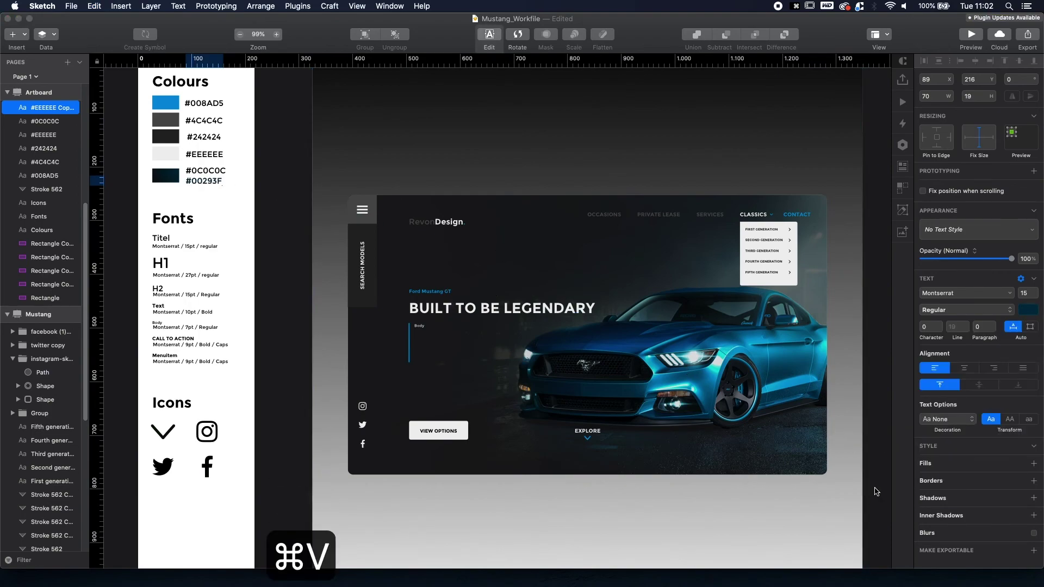
Reselect the artboard-sized rectangle and open its gradient fill for editing.
{"action": "left_click", "coordinate": [813, 523]}
{"action": "left_click", "coordinate": [850, 469]}
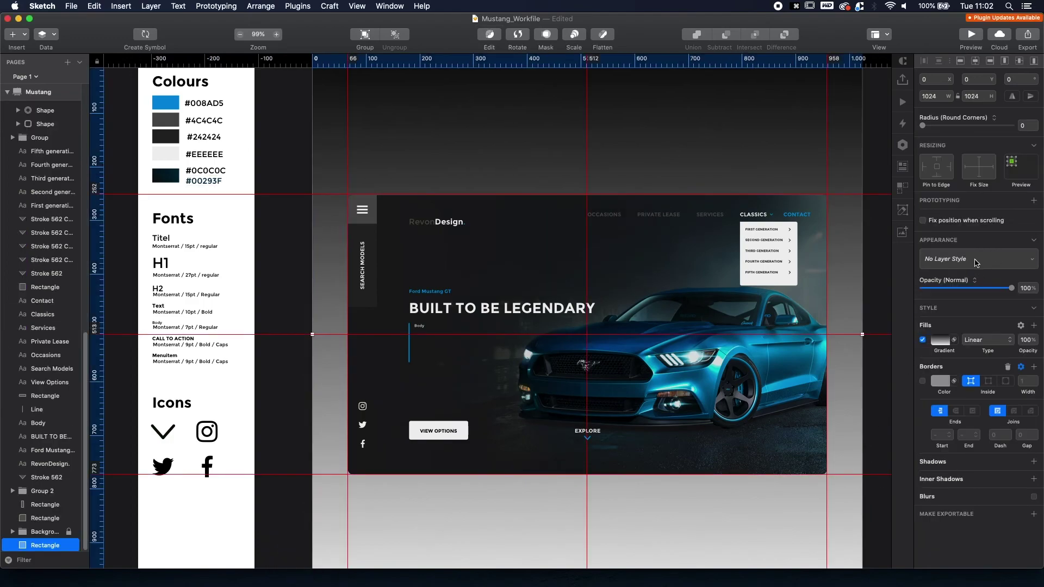
{"action": "left_click", "coordinate": [941, 340]}
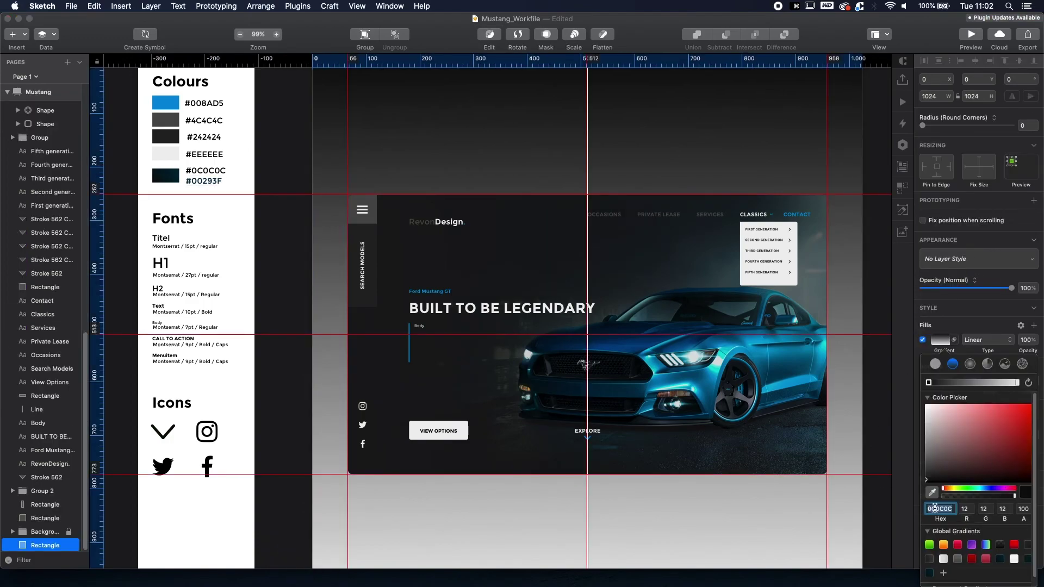
{"action": "key", "text": "super+v"}
{"action": "key", "text": "Return"}
{"action": "key", "text": "super+z"}
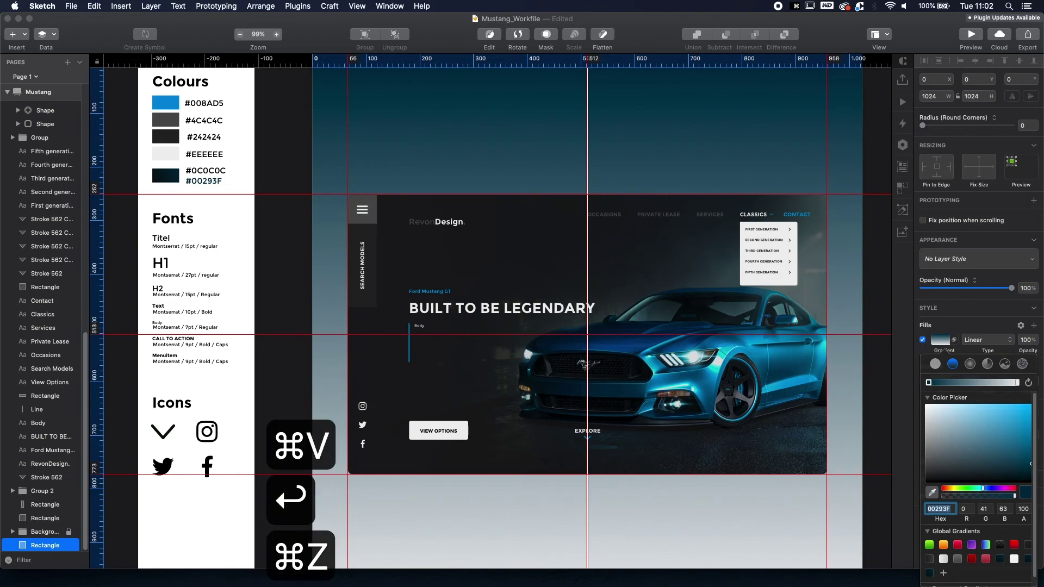
Set the last gradient stop of the artboard-sized rectangle to the copied colour 00293F.
{"action": "left_click", "coordinate": [1016, 383]}
{"action": "left_click", "coordinate": [937, 509]}
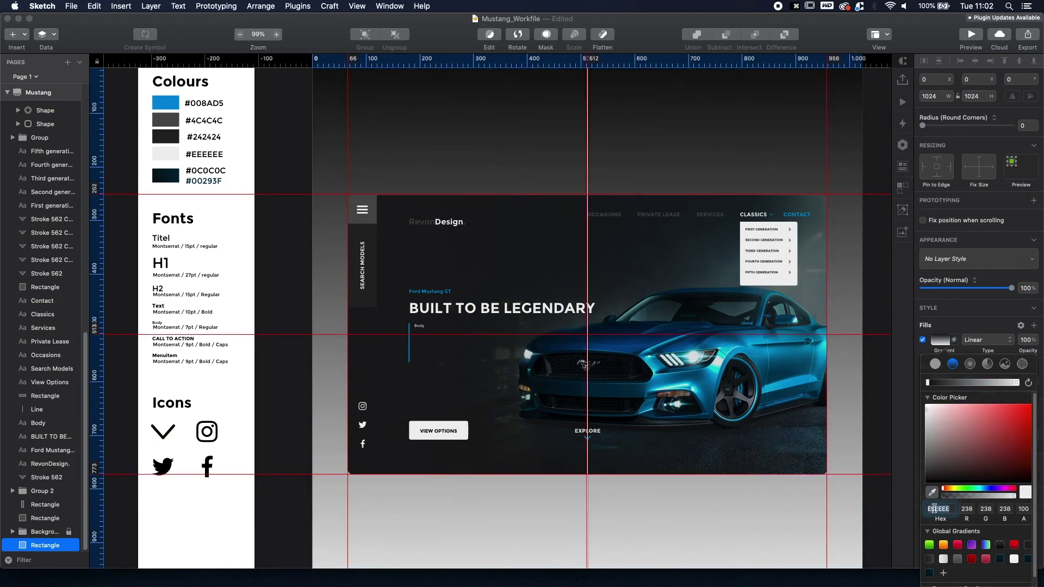
{"action": "key", "text": "super+v"}
{"action": "key", "text": "Return"}
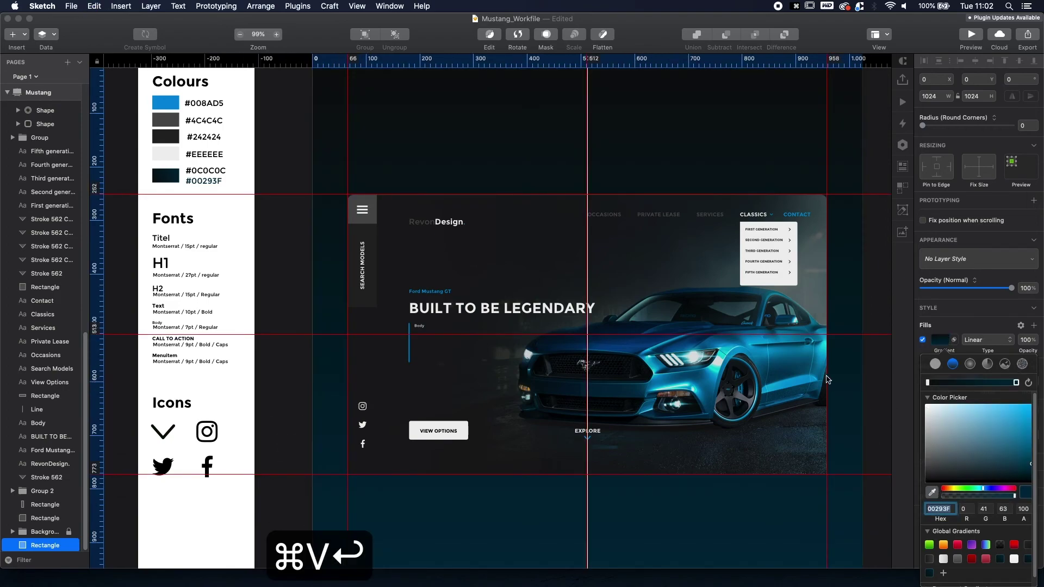
Turn the backdrop gradient diagonal, with its first stop at the artboard's lower-left corner and its last stop at the upper-right corner.
{"action": "scroll", "coordinate": [566, 165], "scroll_direction": "up", "scroll_amount": 3}
{"action": "scroll", "coordinate": [570, 167], "scroll_direction": "down", "scroll_amount": 8}
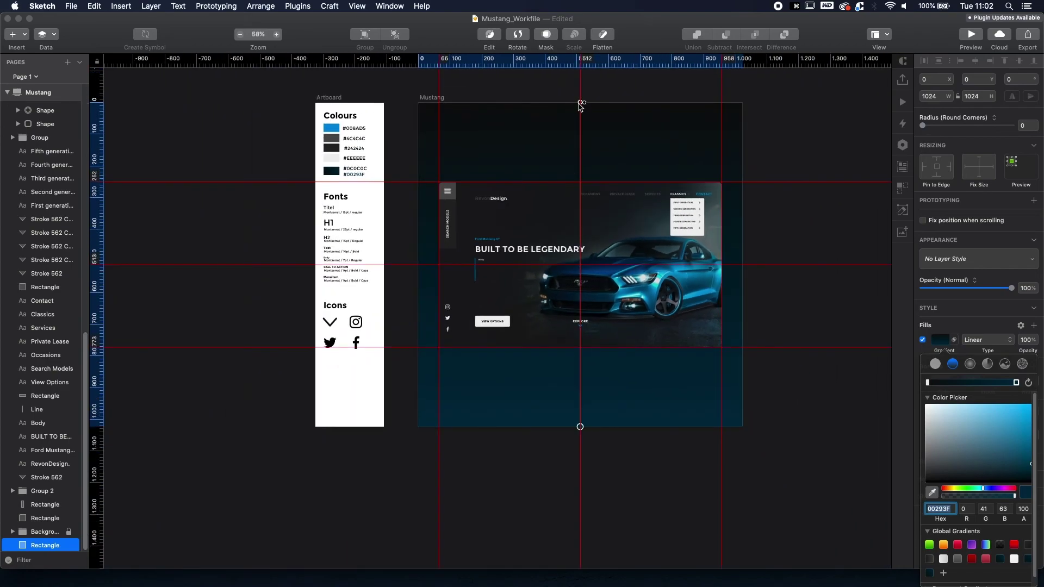
{"action": "left_click_drag", "start_coordinate": [581, 103], "coordinate": [419, 428]}
{"action": "left_click_drag", "start_coordinate": [582, 429], "coordinate": [743, 102]}
{"action": "left_click", "coordinate": [813, 137]}
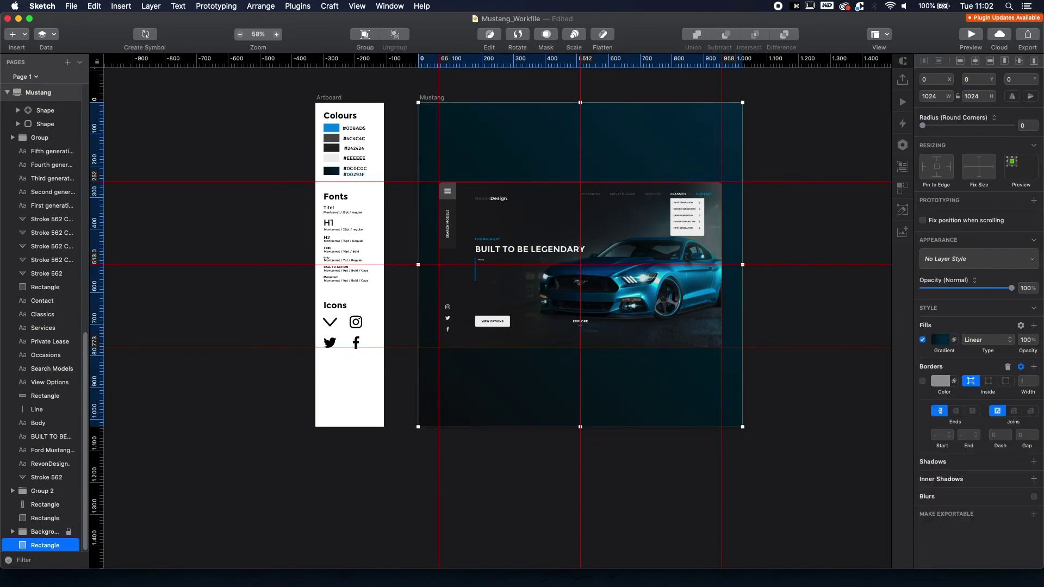
Copy the Mustang description from the other app and paste it over the Body placeholder beneath the headline in Sketch.
{"action": "key", "text": "super+Tab"}
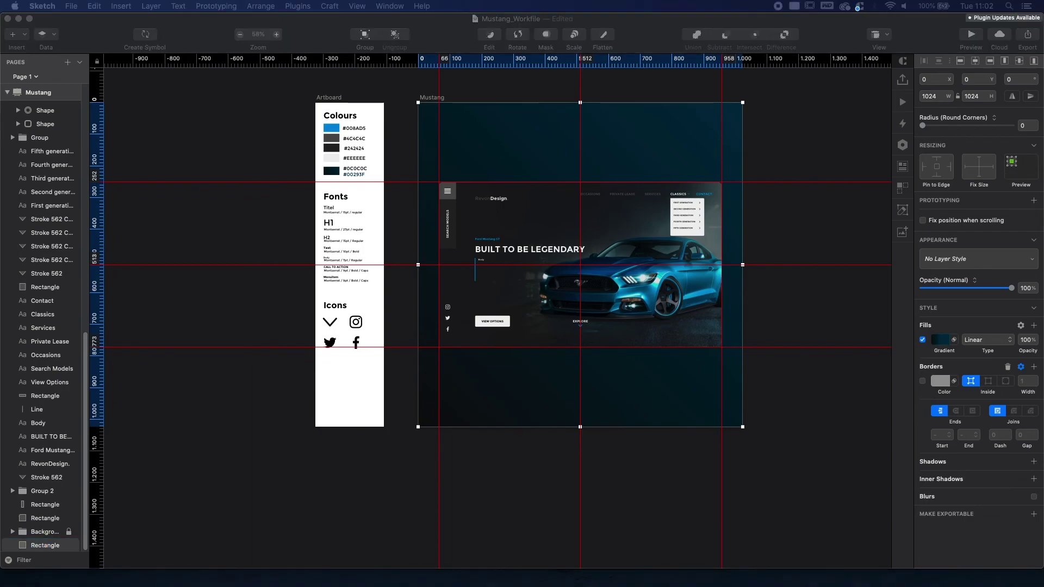
{"action": "key", "text": "super+c"}
{"action": "left_click", "coordinate": [485, 260]}
{"action": "scroll", "coordinate": [483, 264], "scroll_direction": "up", "scroll_amount": 5}
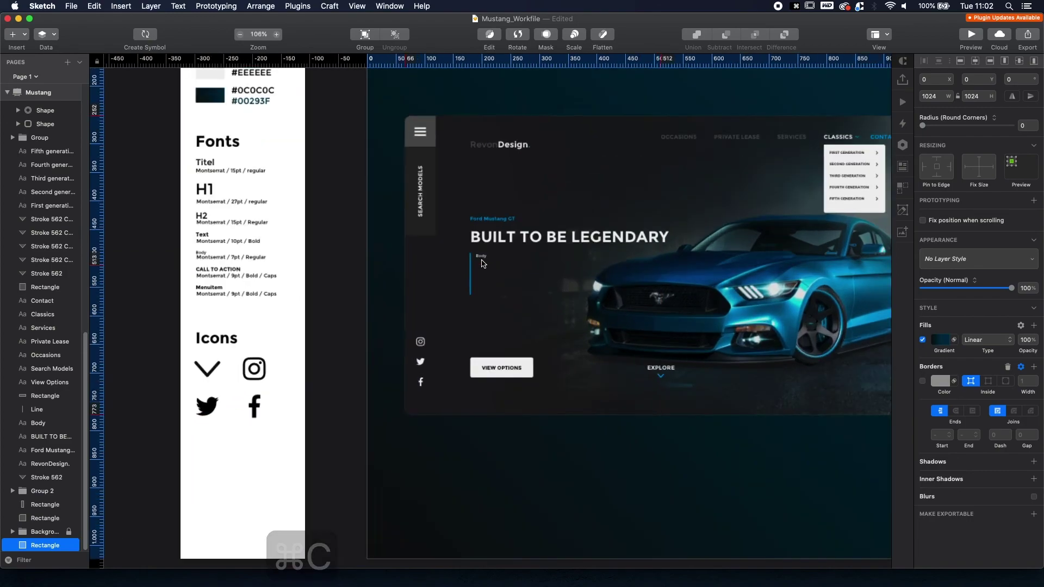
{"action": "scroll", "coordinate": [482, 263], "scroll_direction": "up", "scroll_amount": 3}
{"action": "double_click", "coordinate": [480, 254]}
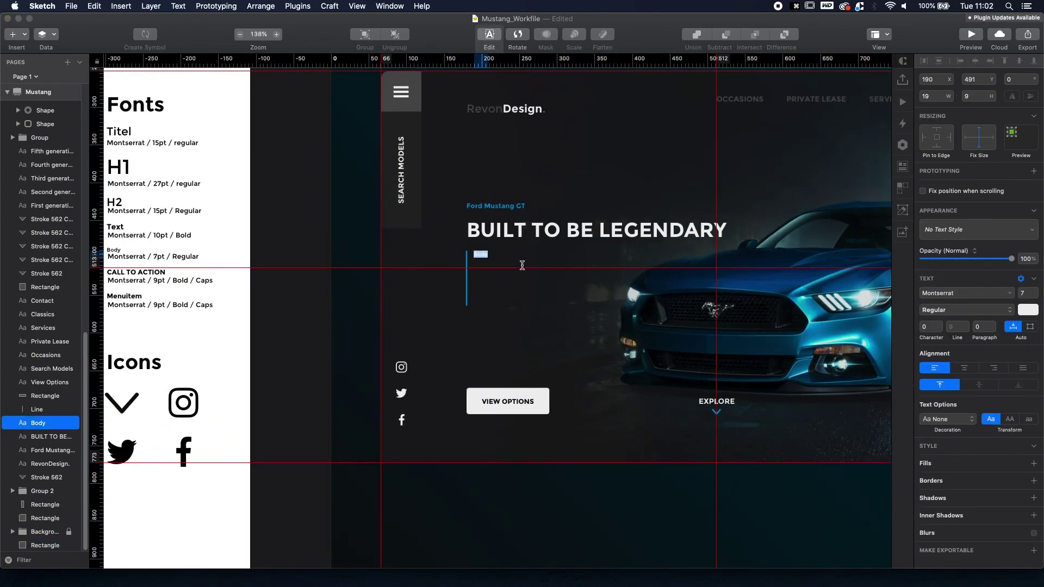
{"action": "key", "text": "super+v"}
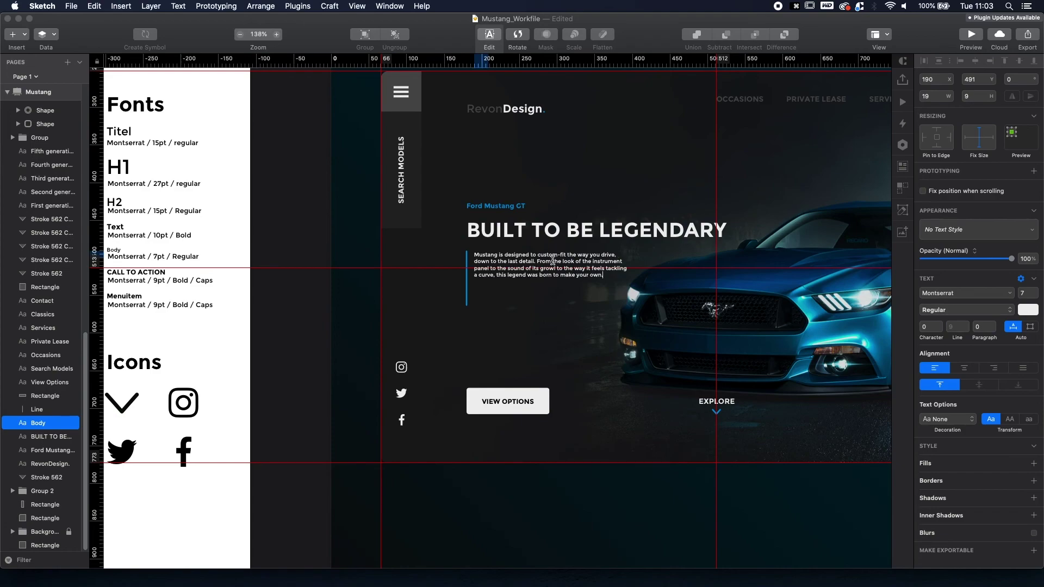
Set the paragraph spacing of the whole Mustang description text to 3.
{"action": "key", "text": "super+a"}
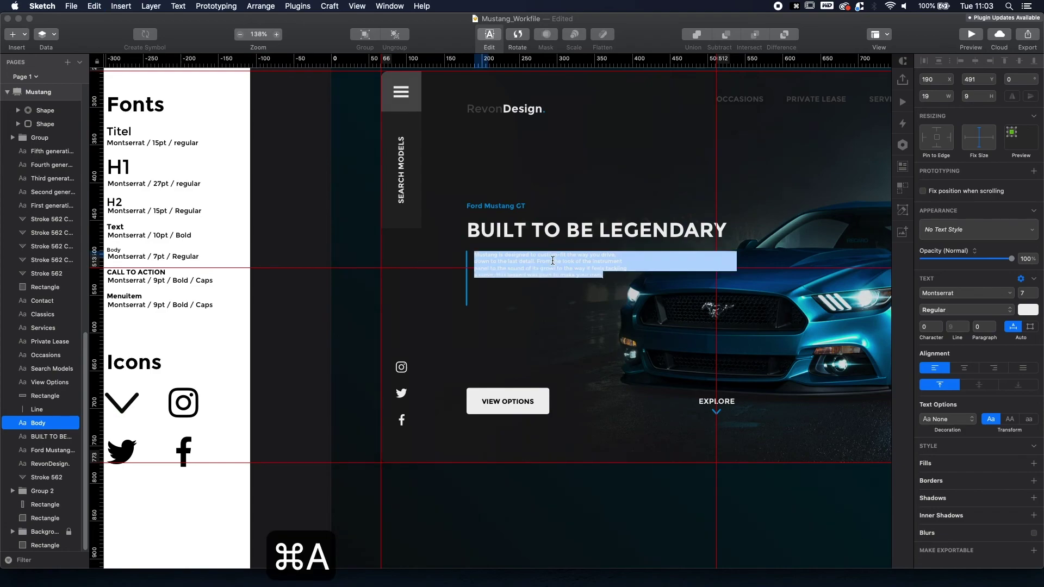
{"action": "left_click", "coordinate": [981, 327]}
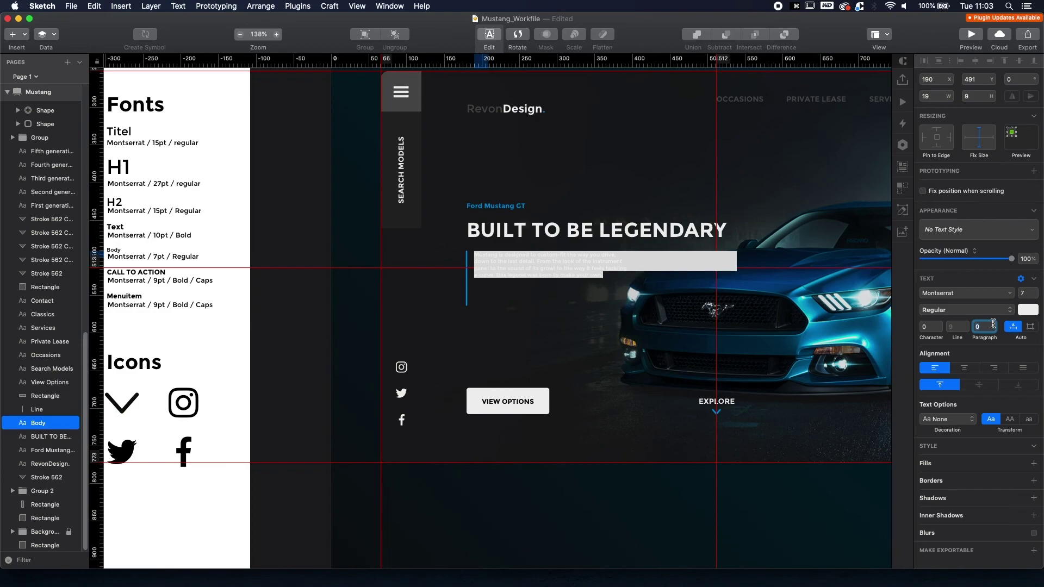
{"action": "key", "text": "alt+Up"}
{"action": "key", "text": "alt+Up"}
{"action": "key", "text": "alt+Up"}
{"action": "key", "text": "alt+Up"}
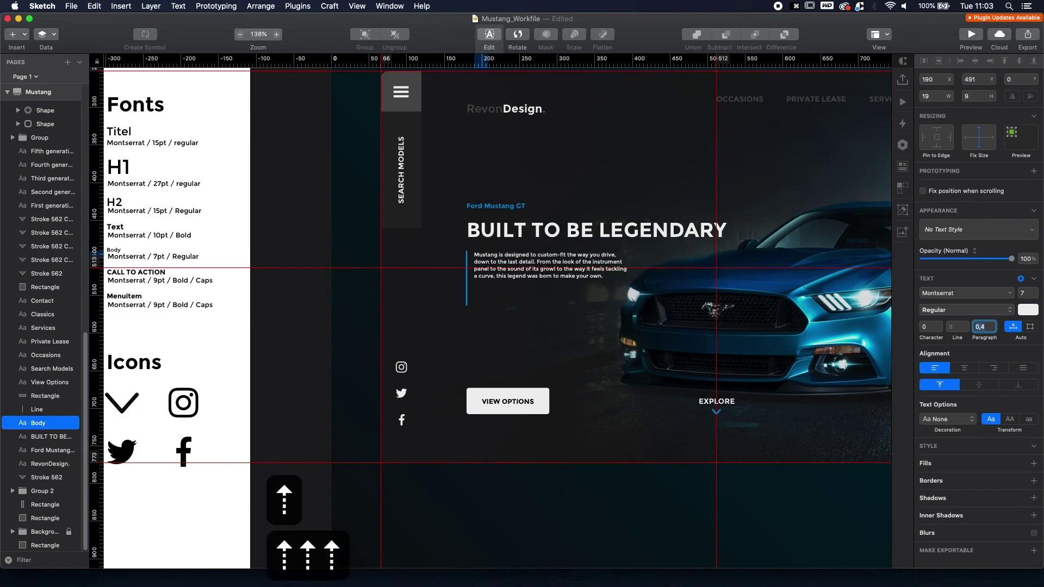
{"action": "type", "text": "3"}
{"action": "key", "text": "Return"}
Try paragraph spacings of 4 and 5 on the Mustang description text.
{"action": "type", "text": "4"}
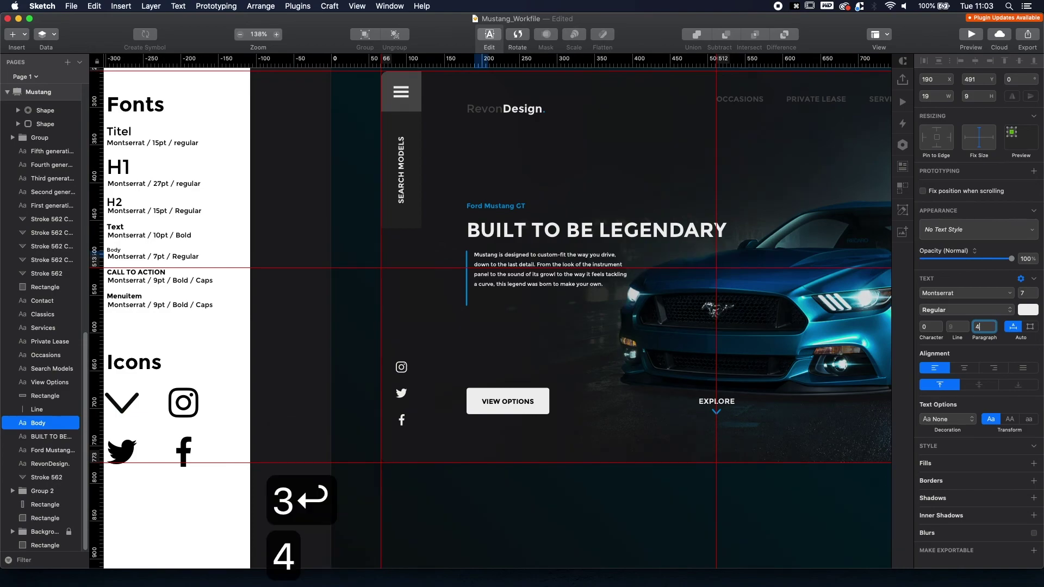
{"action": "key", "text": "Return"}
{"action": "type", "text": "5"}
{"action": "key", "text": "Return"}
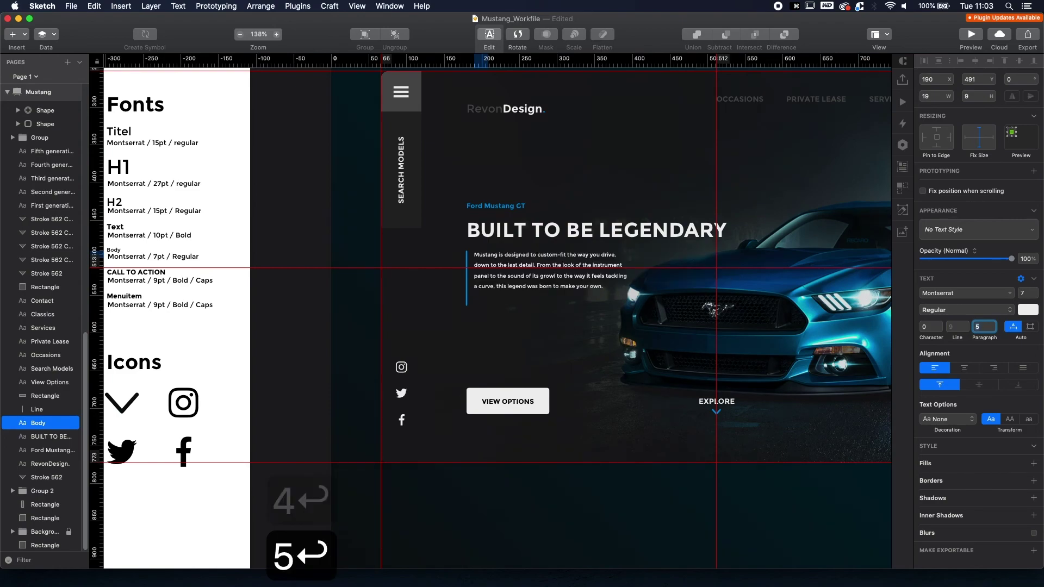
{"action": "type", "text": "4"}
{"action": "key", "text": "Return"}
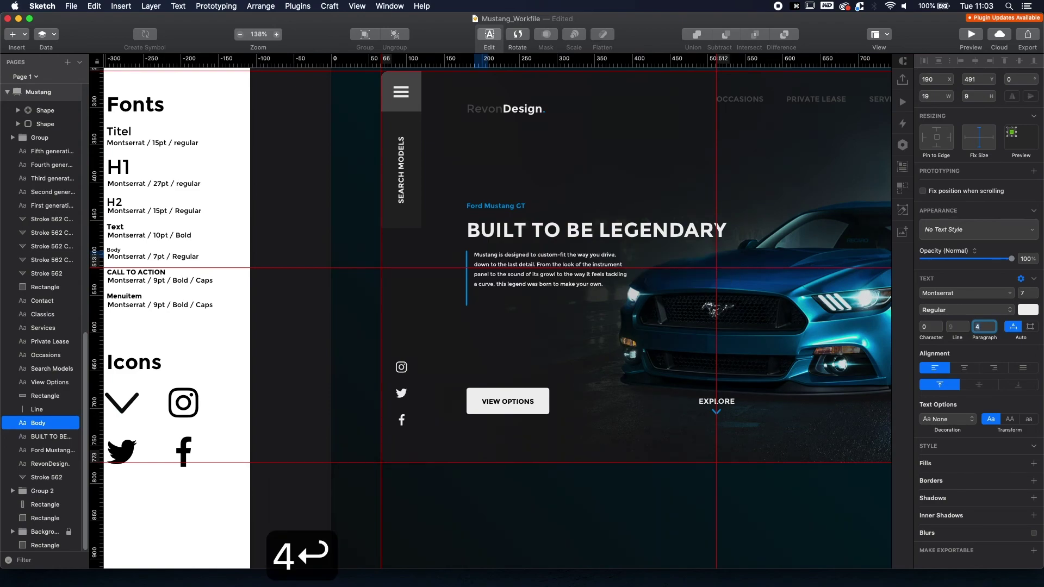
{"action": "key", "text": "BackSpace"}
{"action": "type", "text": "3"}
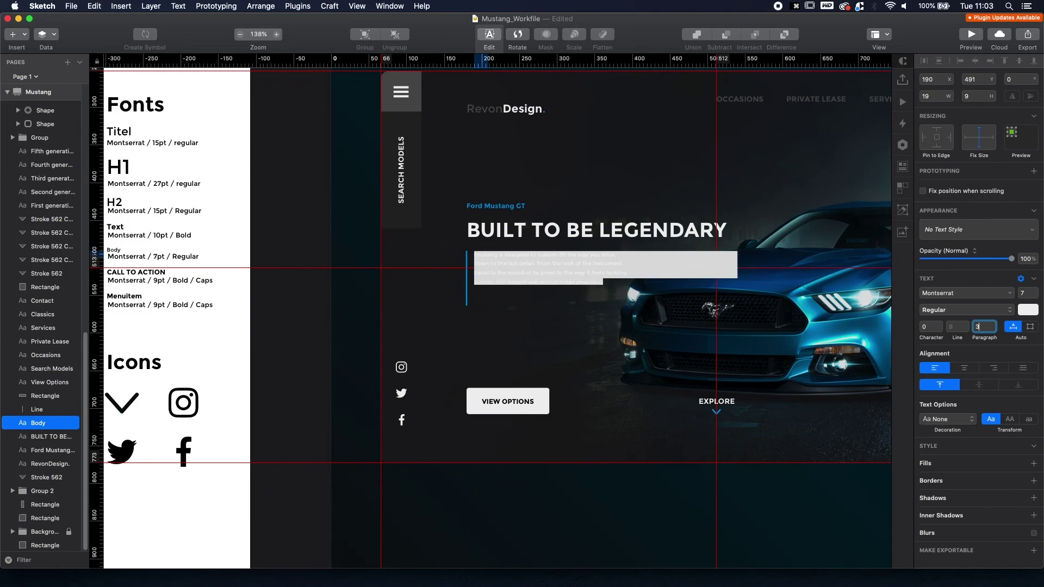
{"action": "key", "text": "BackSpace"}
{"action": "type", "text": "4"}
{"action": "key", "text": "Return"}
Return the description text's paragraph spacing to 3 and finish editing the text.
{"action": "key", "text": "BackSpace"}
{"action": "type", "text": "3"}
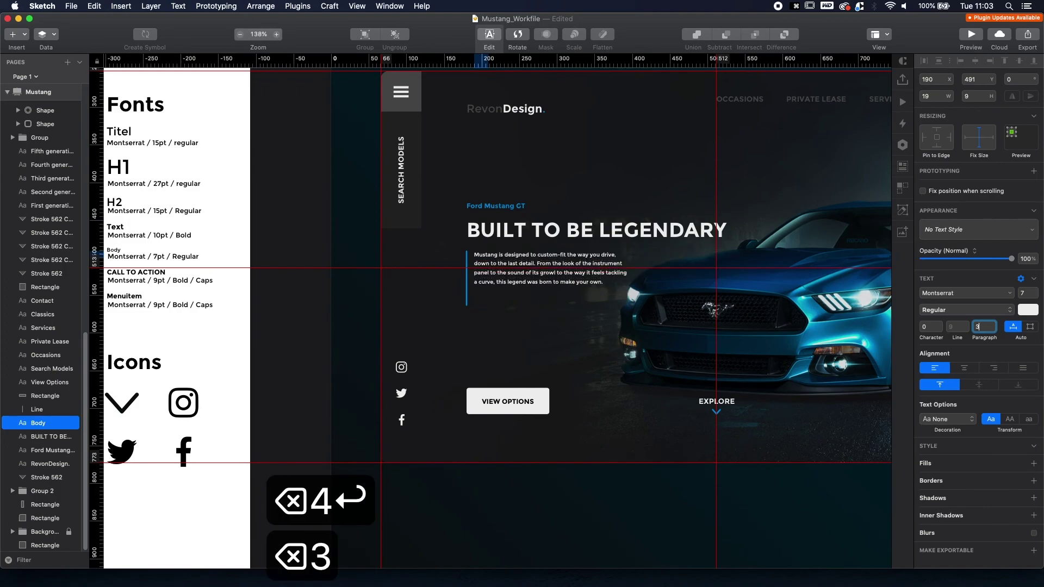
{"action": "scroll", "coordinate": [455, 298], "scroll_direction": "up", "scroll_amount": 3}
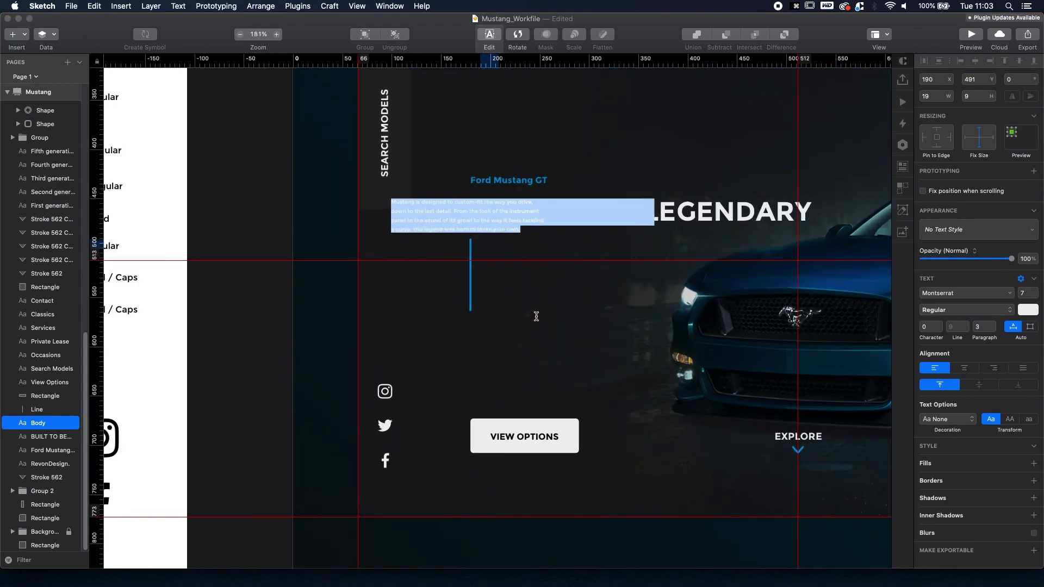
{"action": "key", "text": "Escape"}
{"action": "left_click", "coordinate": [625, 370]}
{"action": "left_click", "coordinate": [522, 264]}
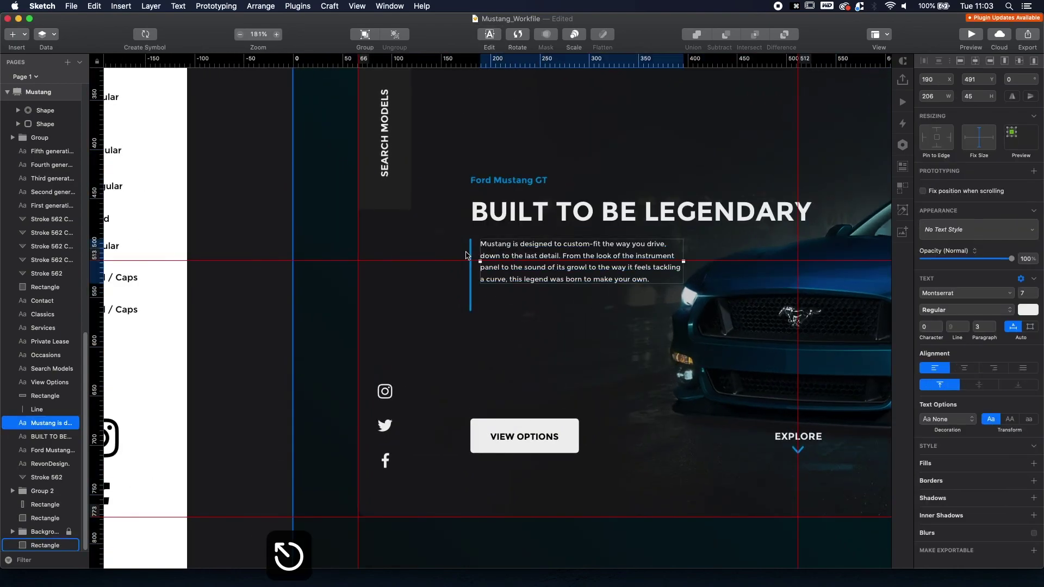
Shorten the blue vertical line beside the description so it matches the height of the four-line paragraph.
{"action": "left_click", "coordinate": [471, 298]}
{"action": "scroll", "coordinate": [470, 299], "scroll_direction": "down", "scroll_amount": 5}
{"action": "scroll", "coordinate": [470, 299], "scroll_direction": "up", "scroll_amount": 8}
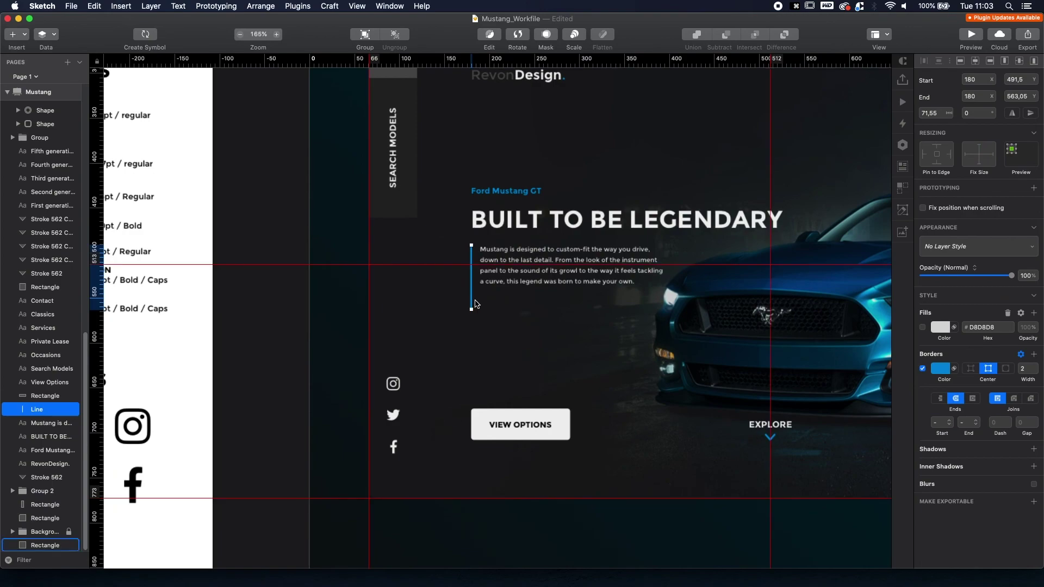
{"action": "left_click_drag", "start_coordinate": [470, 299], "coordinate": [472, 275]}
{"action": "left_click", "coordinate": [564, 343]}
Remove all vertical guides and all horizontal guides from the Mustang artboard.
{"action": "scroll", "coordinate": [566, 345], "scroll_direction": "down", "scroll_amount": 10}
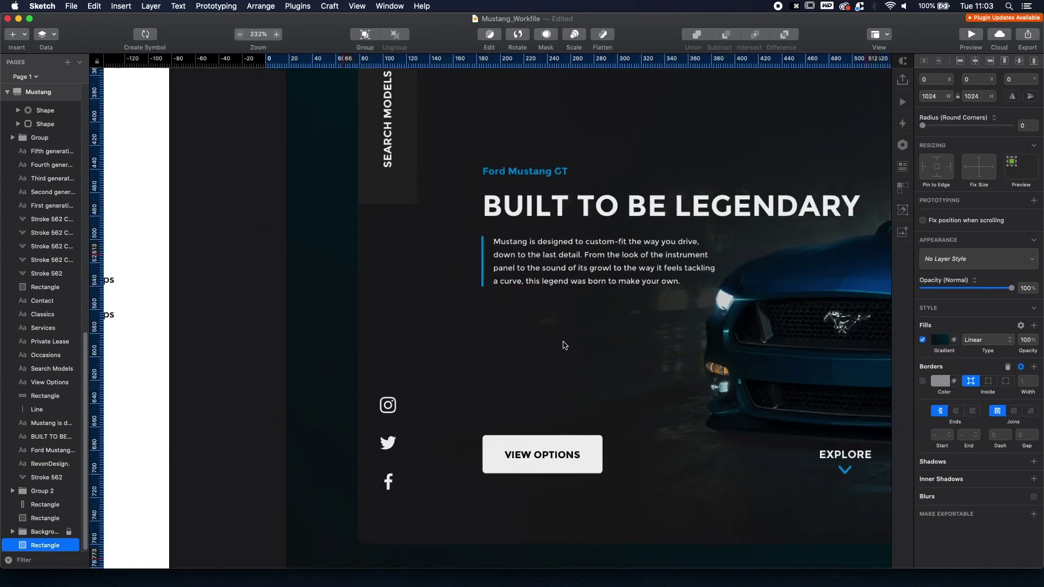
{"action": "scroll", "coordinate": [604, 114], "scroll_direction": "right", "scroll_amount": 3}
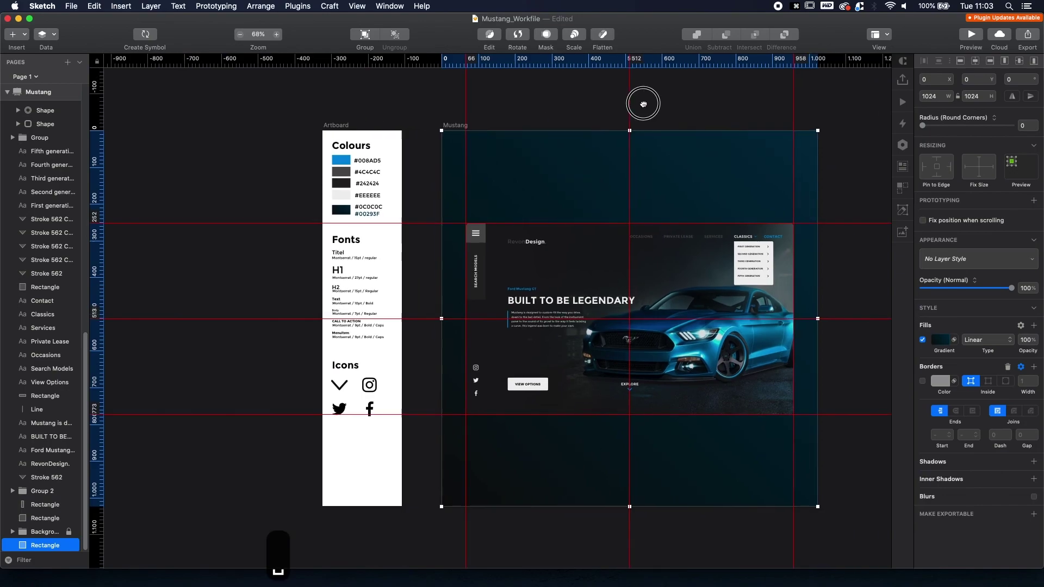
{"action": "left_click", "coordinate": [643, 103]}
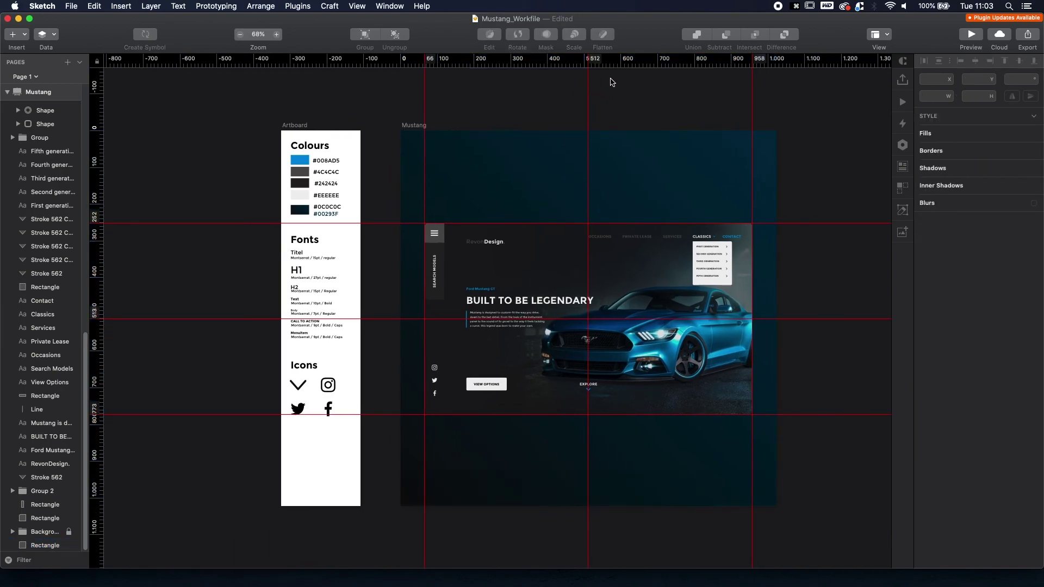
{"action": "right_click", "coordinate": [610, 60]}
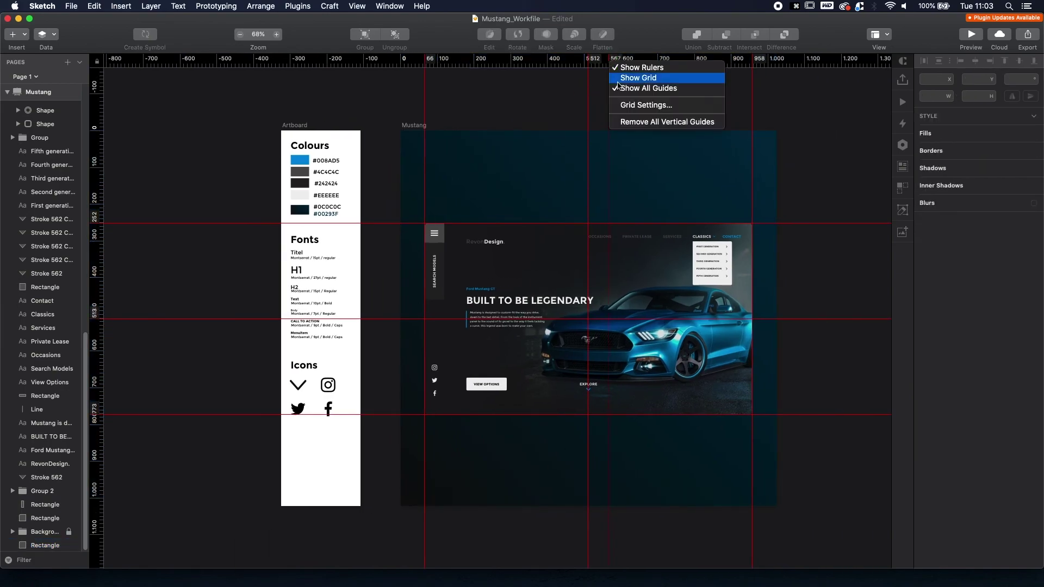
{"action": "left_click", "coordinate": [634, 123]}
{"action": "right_click", "coordinate": [93, 151]}
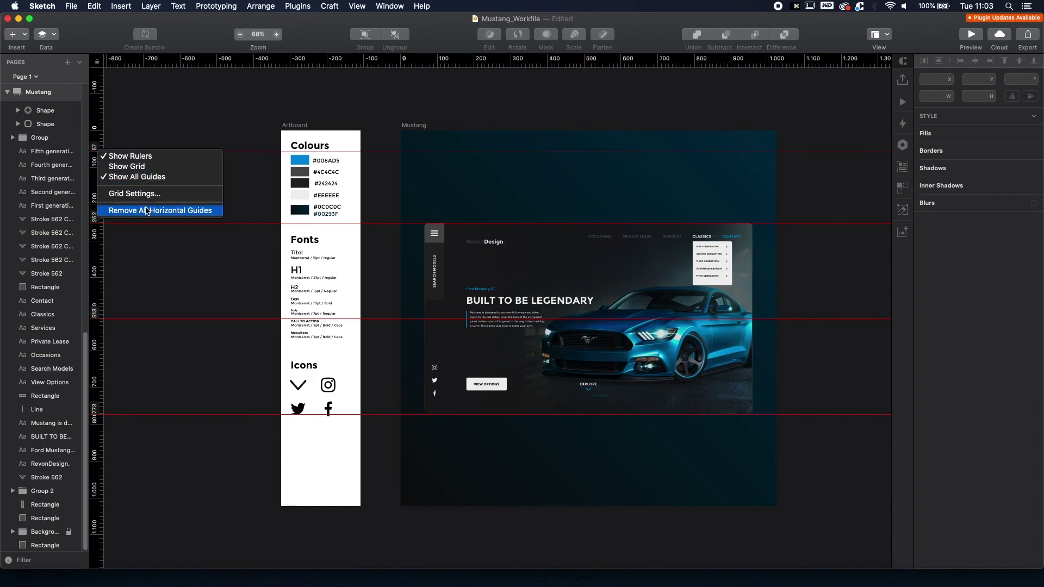
{"action": "left_click", "coordinate": [145, 211]}
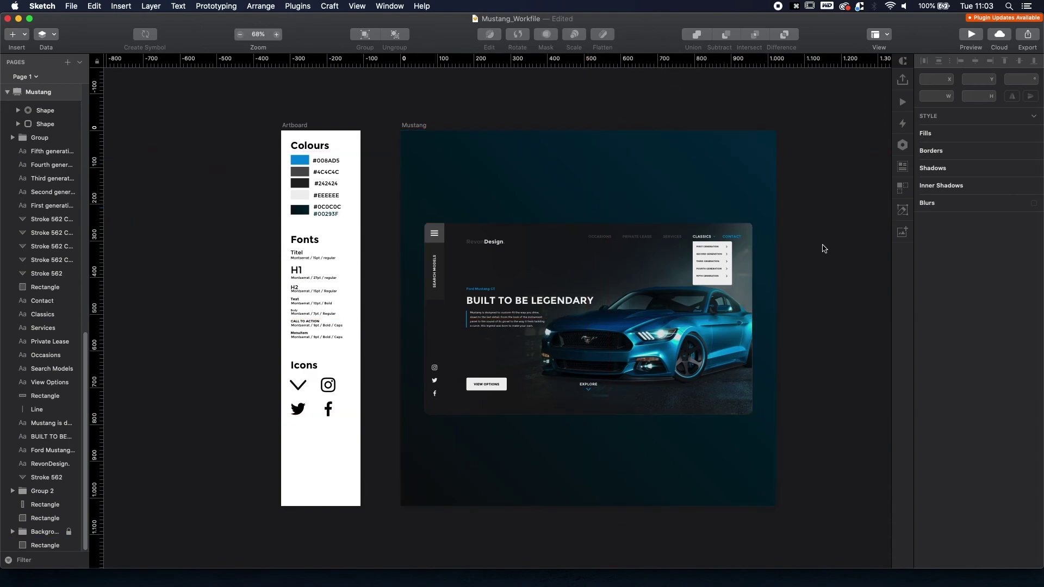
{"action": "left_click", "coordinate": [766, 355]}
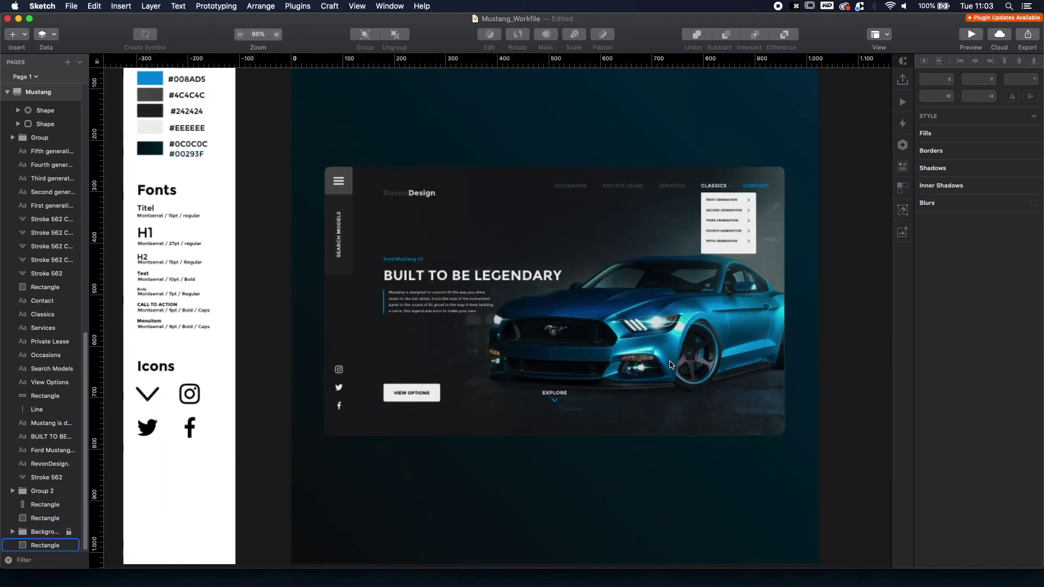
{"action": "key", "text": "super+2"}
{"action": "key", "text": "space"}
{"action": "left_click_drag", "start_coordinate": [494, 478], "coordinate": [539, 484]}
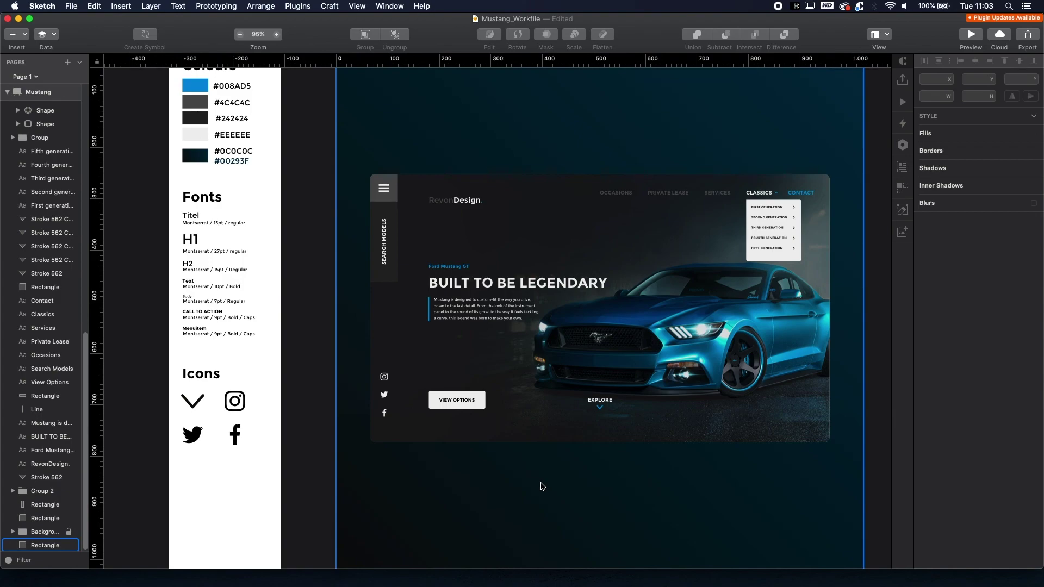
Set the height of the light rectangle behind the Classics dropdown items to 108.
{"action": "scroll", "coordinate": [697, 330], "scroll_direction": "up", "scroll_amount": 3}
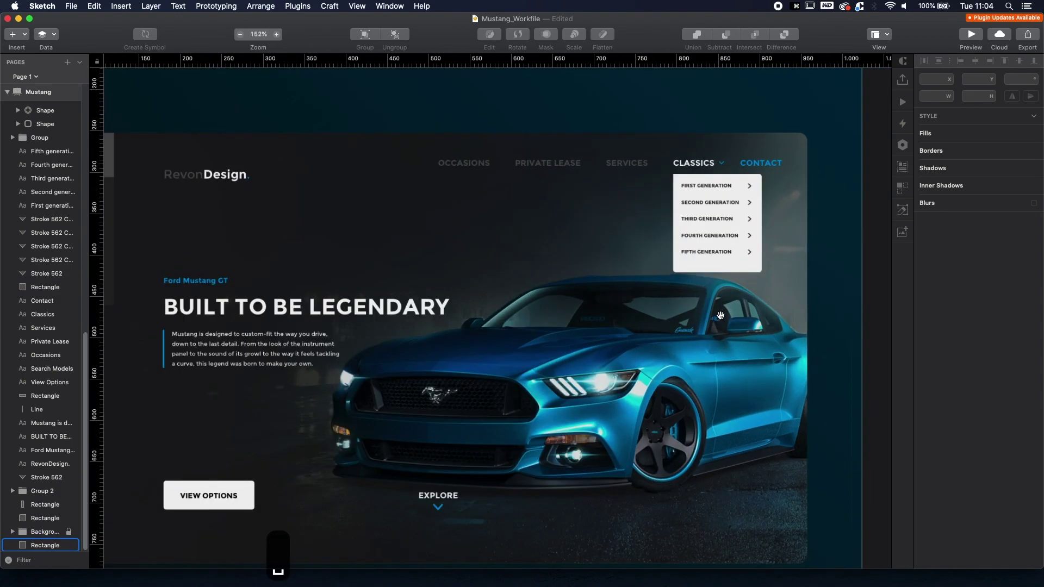
{"action": "scroll", "coordinate": [715, 280], "scroll_direction": "up", "scroll_amount": 2}
{"action": "scroll", "coordinate": [762, 263], "scroll_direction": "up", "scroll_amount": 3}
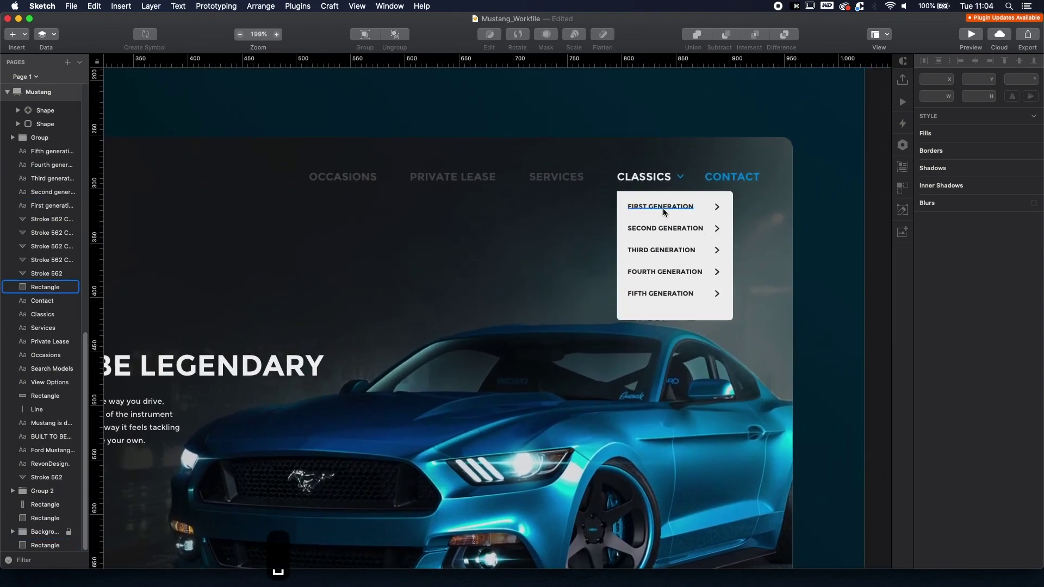
{"action": "left_click", "coordinate": [658, 206]}
{"action": "left_click", "coordinate": [663, 293]}
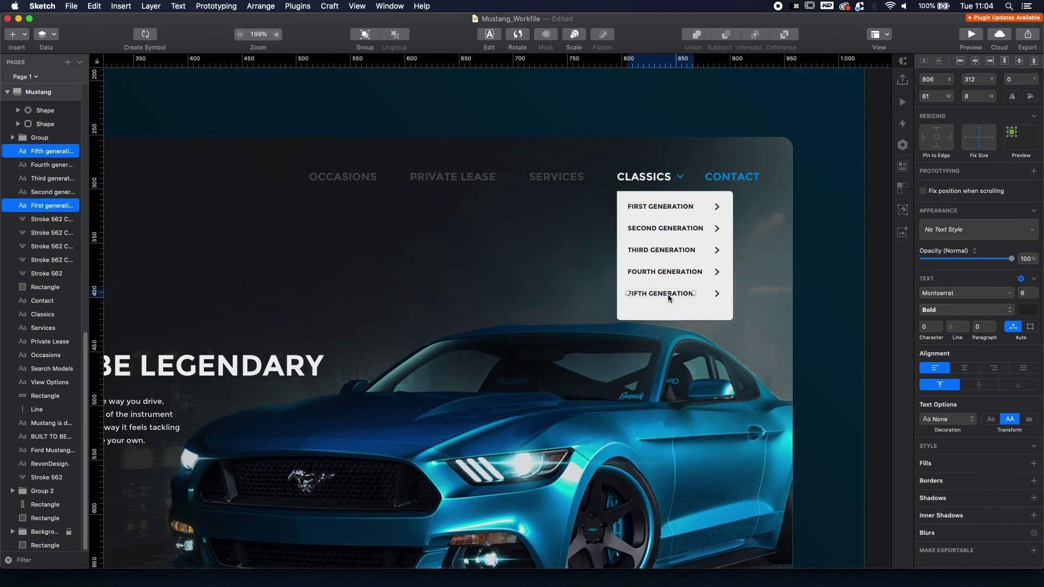
{"action": "left_click", "coordinate": [680, 314]}
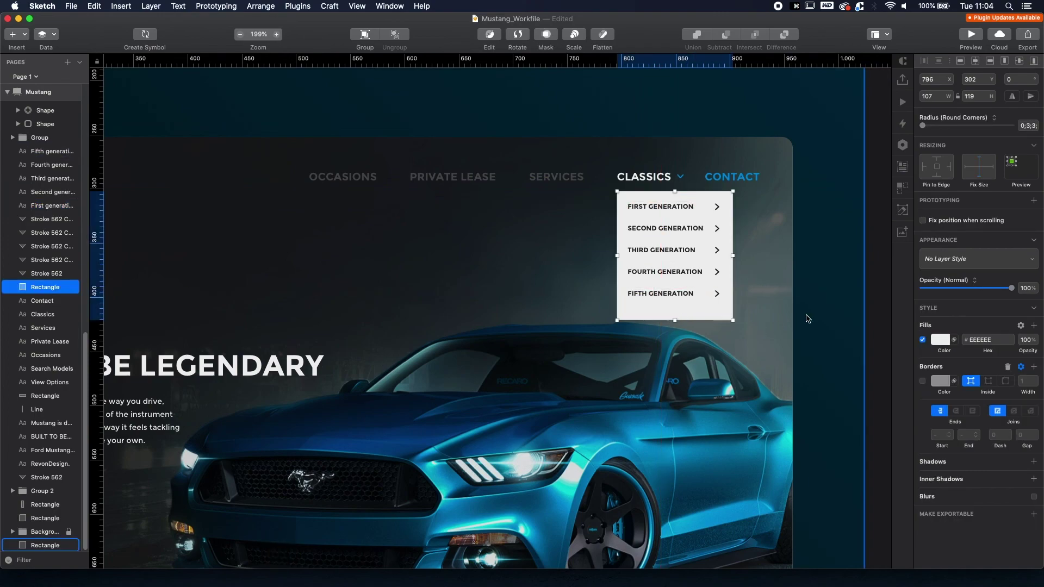
{"action": "left_click", "coordinate": [982, 97]}
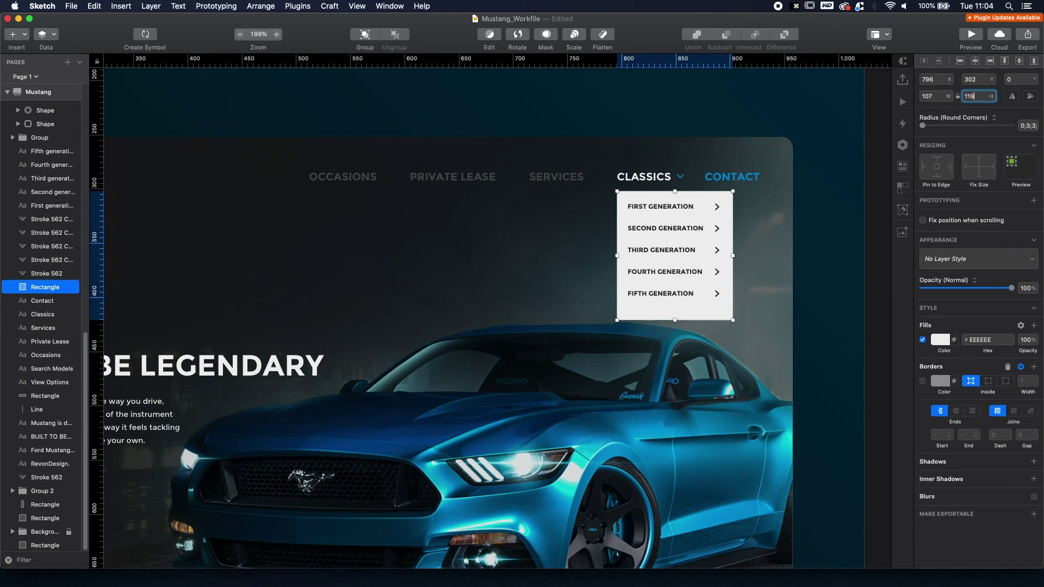
{"action": "key", "text": "BackSpace"}
{"action": "key", "text": "BackSpace"}
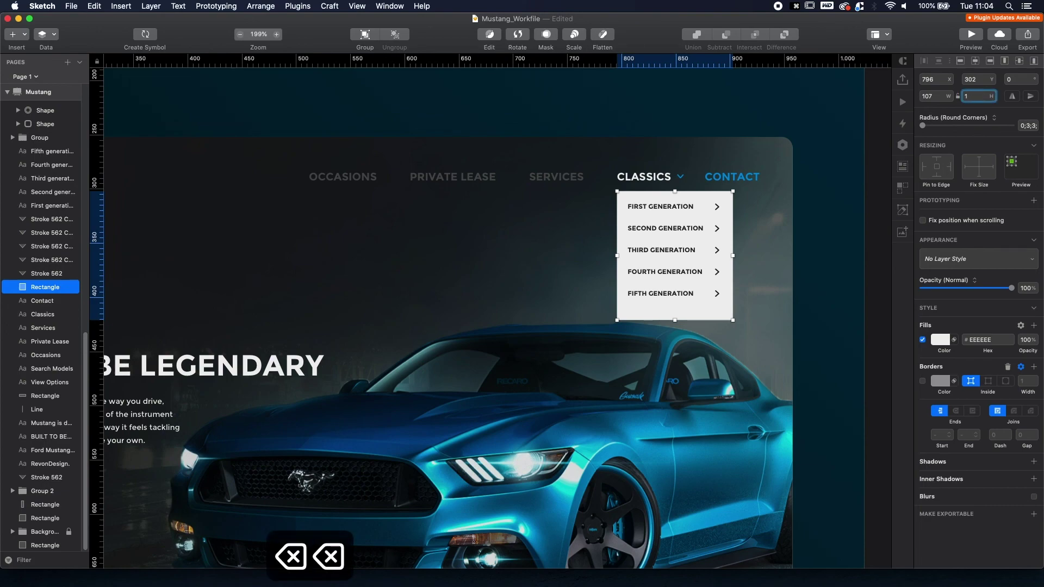
{"action": "type", "text": "08"}
{"action": "key", "text": "Return"}
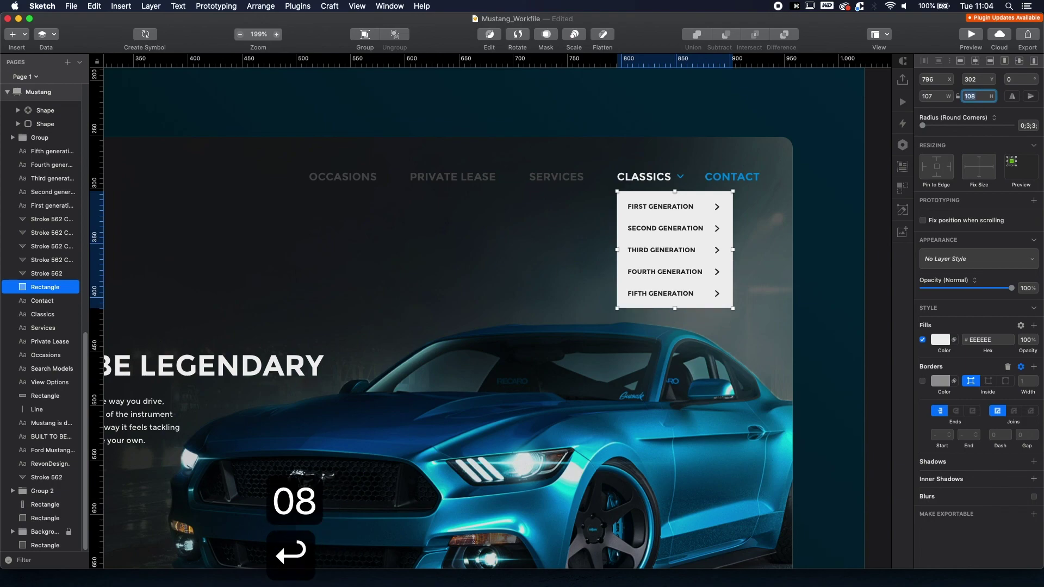
{"action": "left_click", "coordinate": [826, 296]}
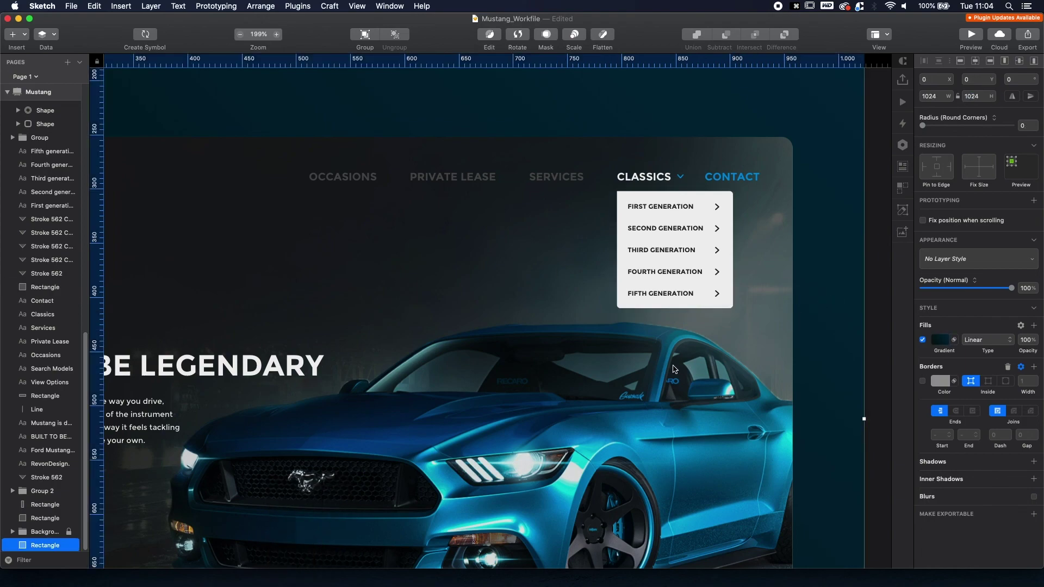
Narrow the three bars of the hamburger menu icon to a width of 16 and centre them in their grey square.
{"action": "scroll", "coordinate": [673, 369], "scroll_direction": "down", "scroll_amount": 3}
{"action": "scroll", "coordinate": [674, 361], "scroll_direction": "down", "scroll_amount": 3}
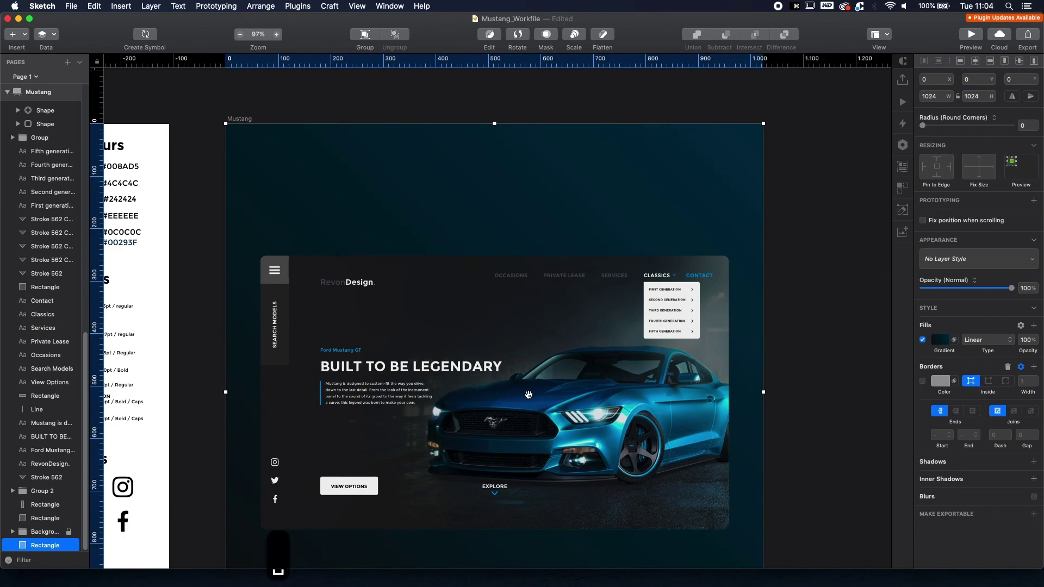
{"action": "left_click", "coordinate": [814, 275]}
{"action": "left_click_drag", "start_coordinate": [569, 374], "coordinate": [622, 308]}
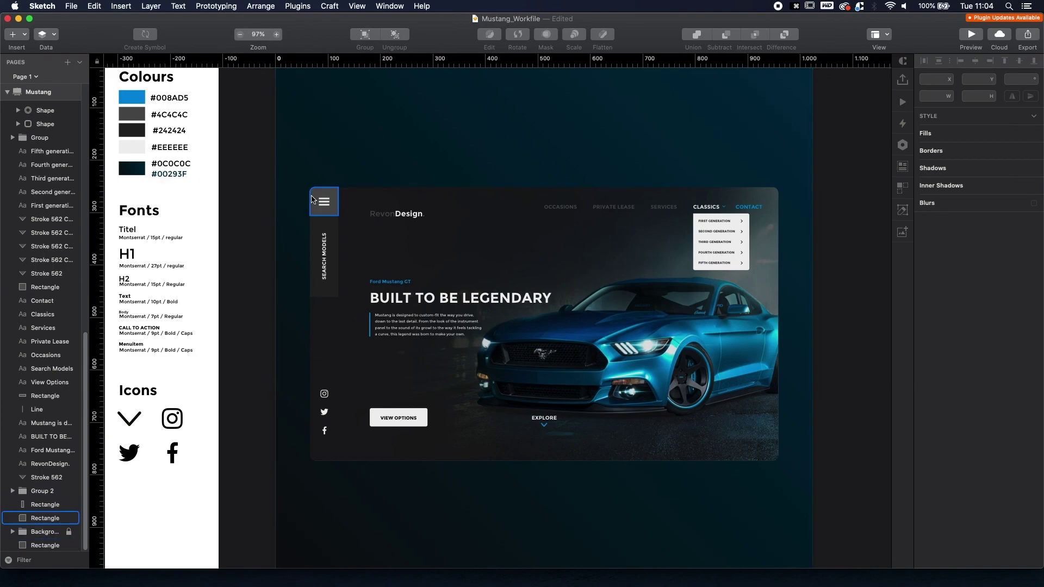
{"action": "scroll", "coordinate": [337, 206], "scroll_direction": "up", "scroll_amount": 5}
{"action": "left_click", "coordinate": [329, 190], "text": "super"}
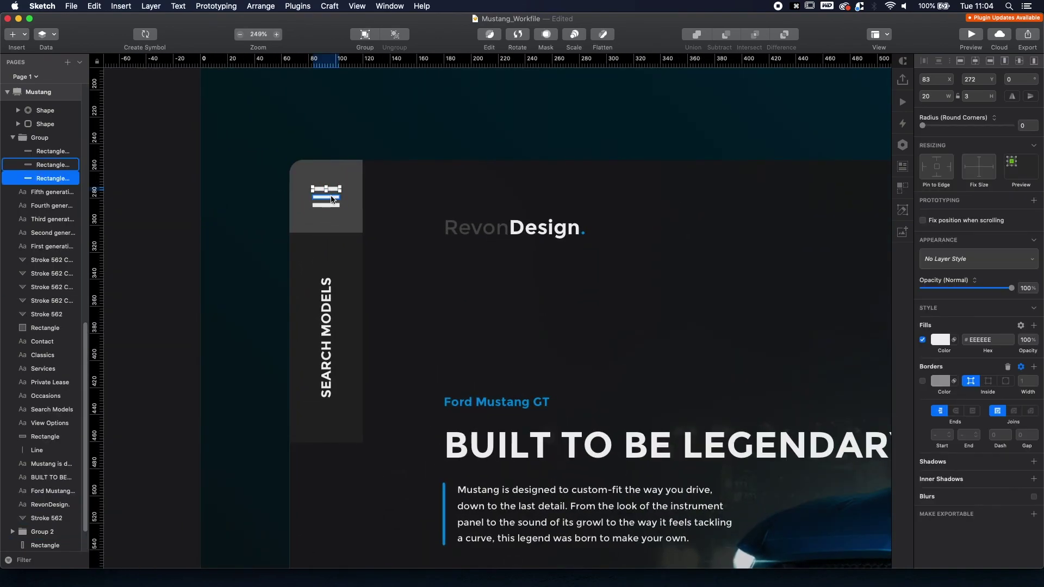
{"action": "left_click", "coordinate": [332, 198], "text": "shift+super"}
{"action": "left_click", "coordinate": [333, 205], "text": "shift+super"}
{"action": "left_click_drag", "start_coordinate": [342, 205], "coordinate": [332, 198]}
{"action": "key", "text": "super+z"}
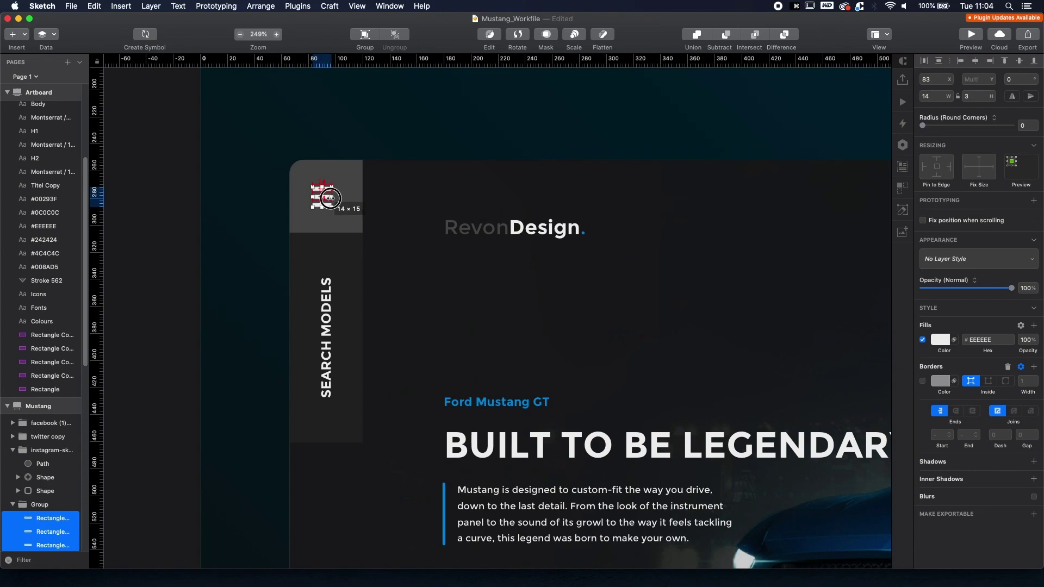
{"action": "left_click_drag", "start_coordinate": [330, 198], "coordinate": [333, 198]}
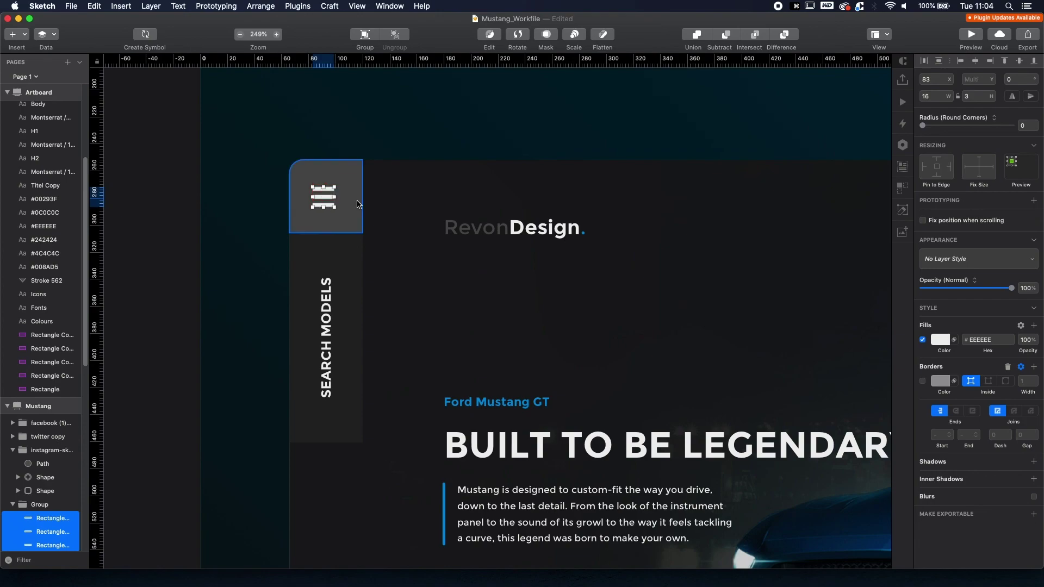
{"action": "left_click", "coordinate": [480, 191]}
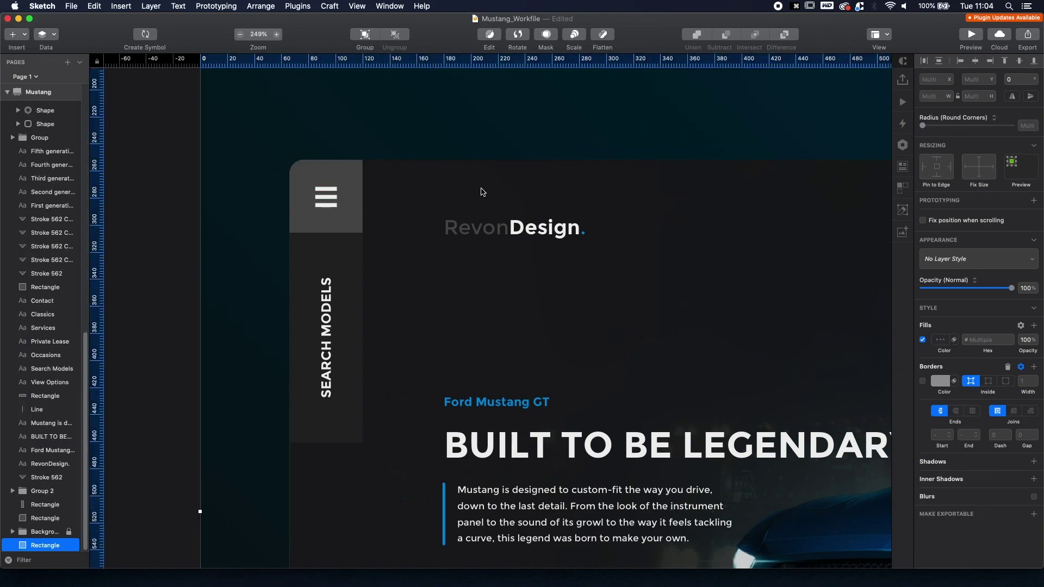
Save the Mustang_Workfile document and clear the selection to show the finished landing page beside the style guide.
{"action": "scroll", "coordinate": [524, 241], "scroll_direction": "down", "scroll_amount": 3}
{"action": "key", "text": "cmd+s"}
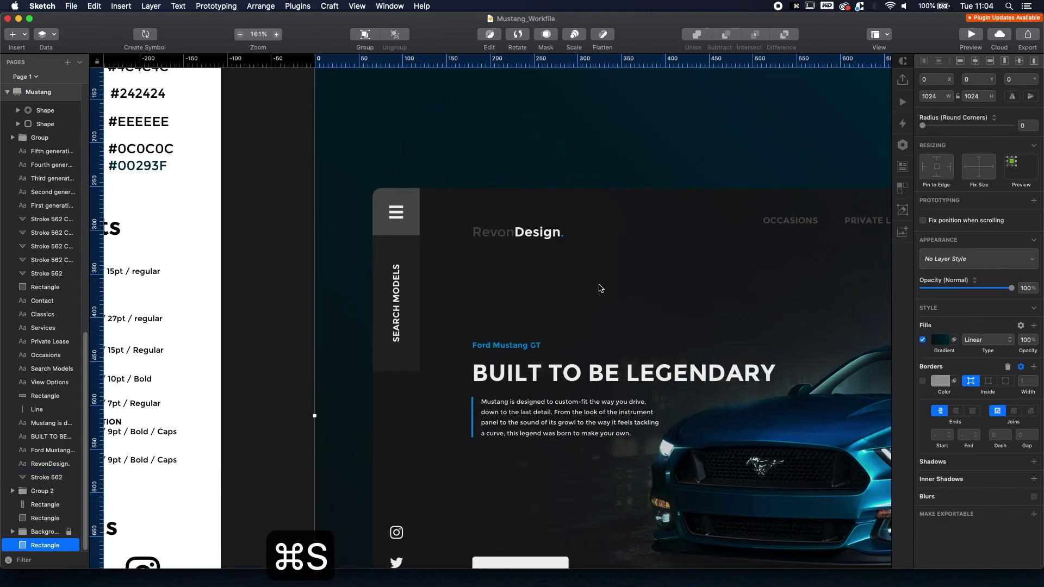
{"action": "scroll", "coordinate": [600, 288], "scroll_direction": "down", "scroll_amount": 1}
{"action": "scroll", "coordinate": [623, 315], "scroll_direction": "down", "scroll_amount": 2}
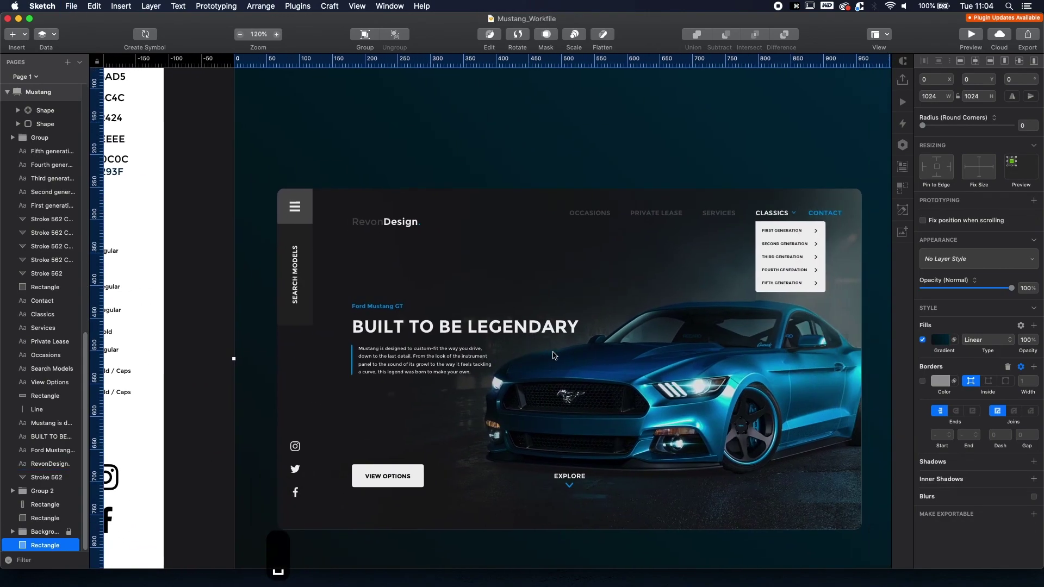
{"action": "scroll", "coordinate": [554, 356], "scroll_direction": "down", "scroll_amount": 3}
{"action": "scroll", "coordinate": [846, 291], "scroll_direction": "down", "scroll_amount": 2}
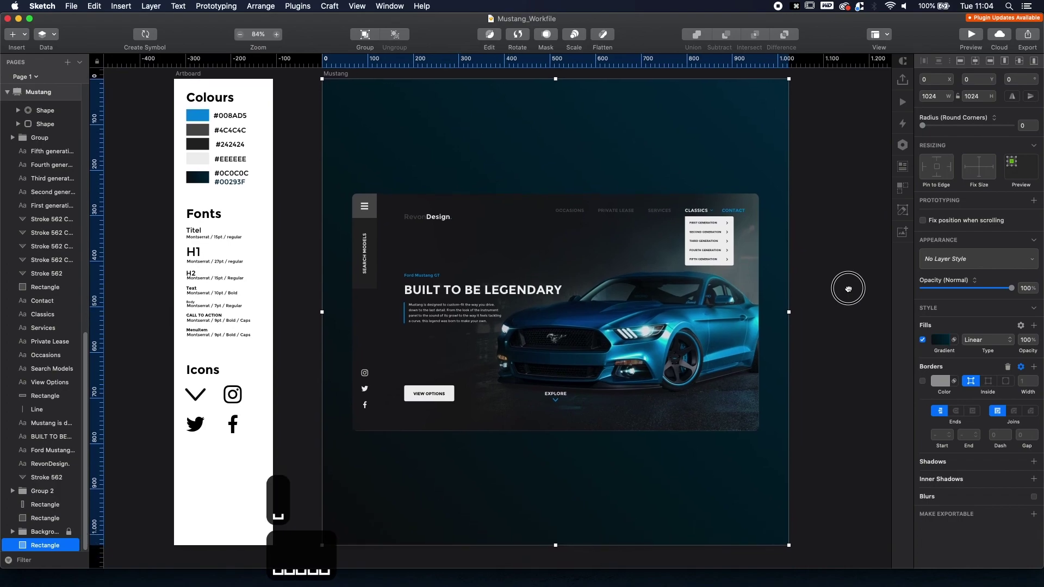
{"action": "scroll", "coordinate": [847, 291], "scroll_direction": "up", "scroll_amount": 1}
{"action": "left_click", "coordinate": [840, 295]}
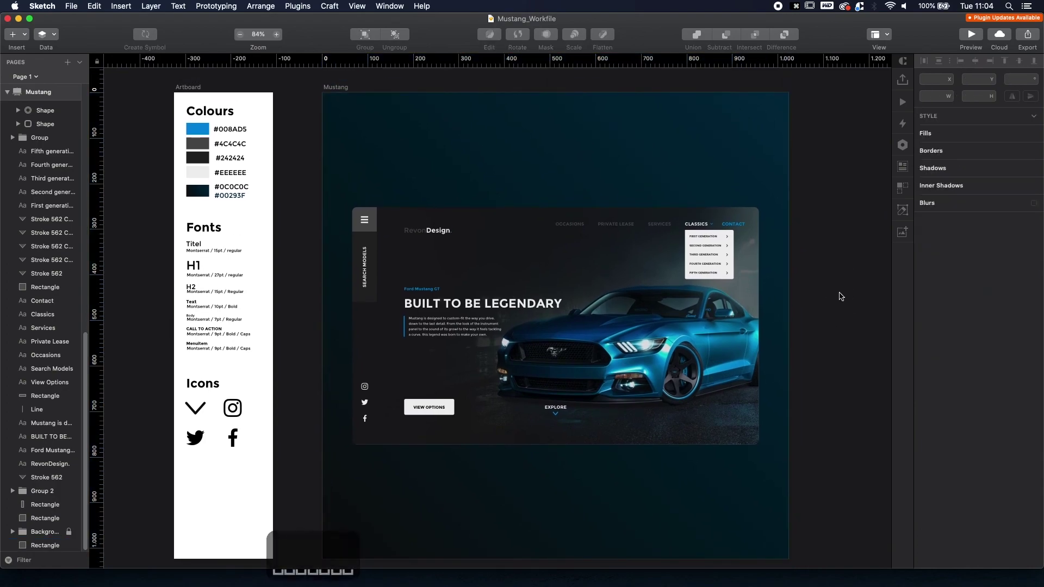